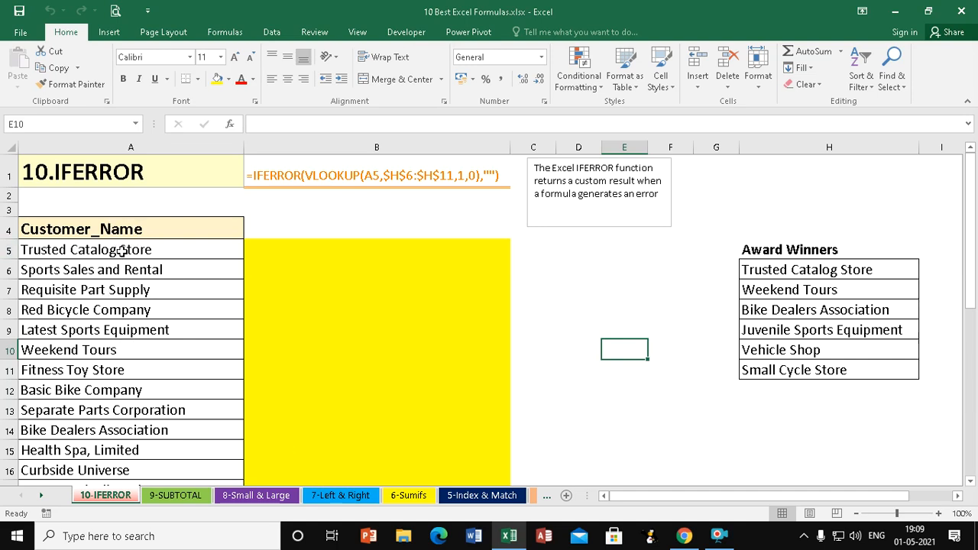
Start a formula in B5 that nests VLOOKUP inside IFERROR, with the customer name in A5 as lookup value.
{"action": "scroll", "coordinate": [121, 249], "scroll_direction": "down", "scroll_amount": 2}
{"action": "scroll", "coordinate": [121, 249], "scroll_direction": "down", "scroll_amount": 5}
{"action": "scroll", "coordinate": [121, 249], "scroll_direction": "up", "scroll_amount": 7}
{"action": "left_click", "coordinate": [295, 249]}
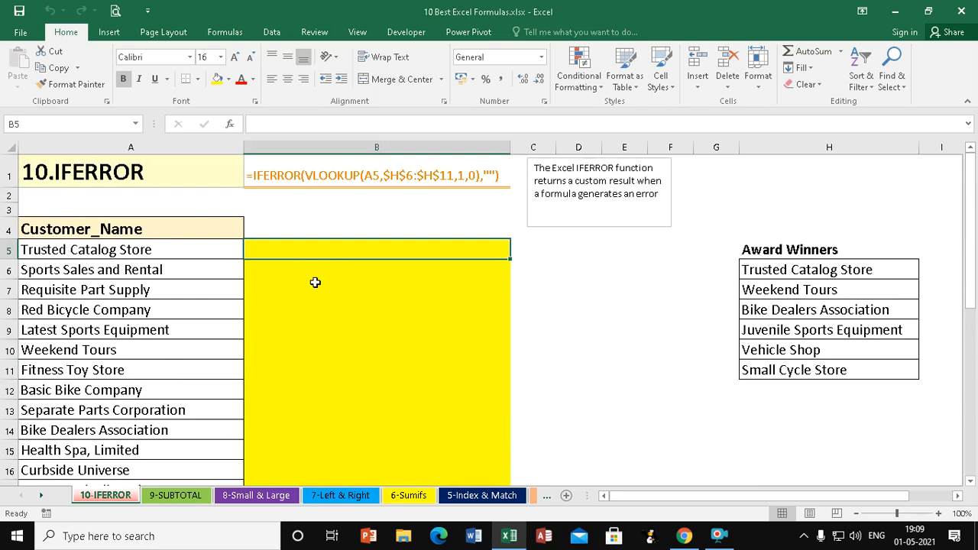
{"action": "type", "text": "="}
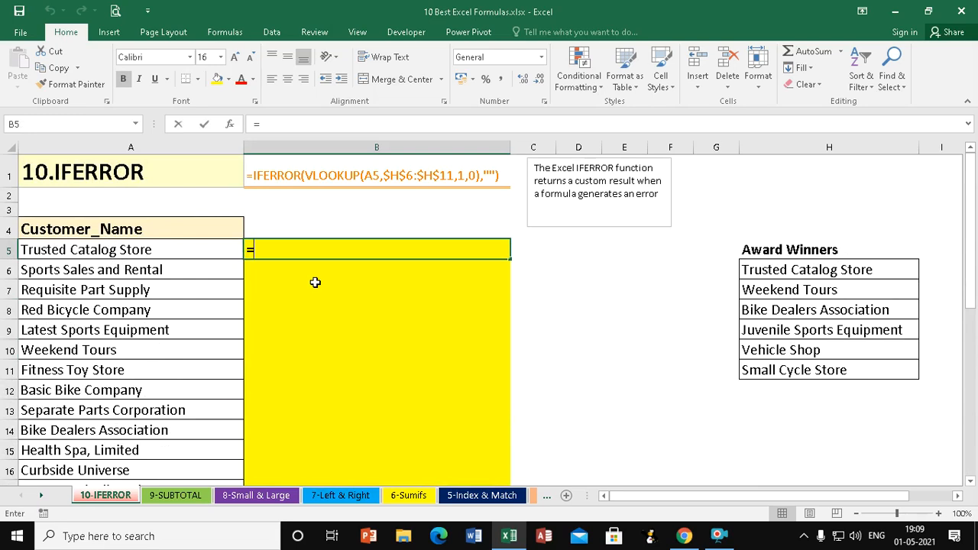
{"action": "type", "text": "ife"}
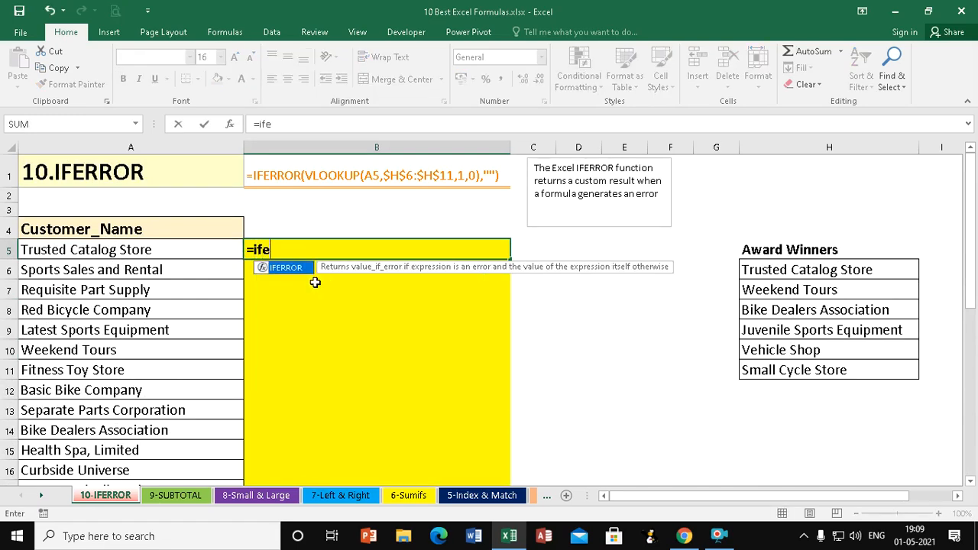
{"action": "key", "text": "Tab"}
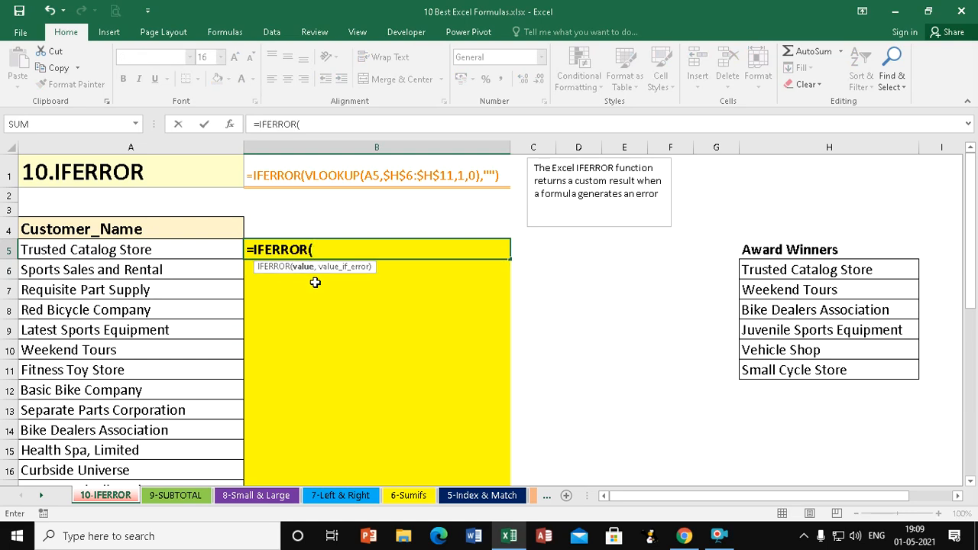
{"action": "type", "text": "vlo"}
{"action": "key", "text": "Tab"}
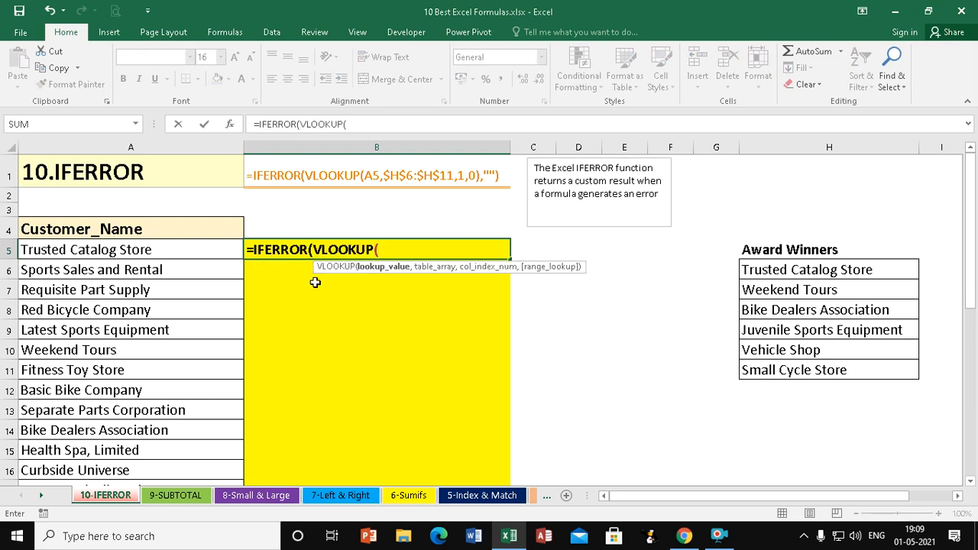
{"action": "left_click", "coordinate": [55, 250]}
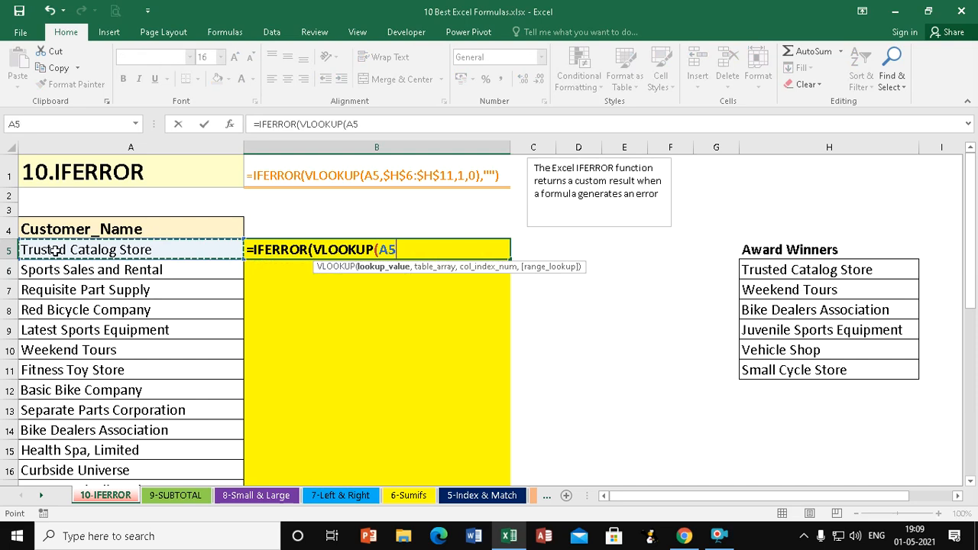
{"action": "type", "text": ","}
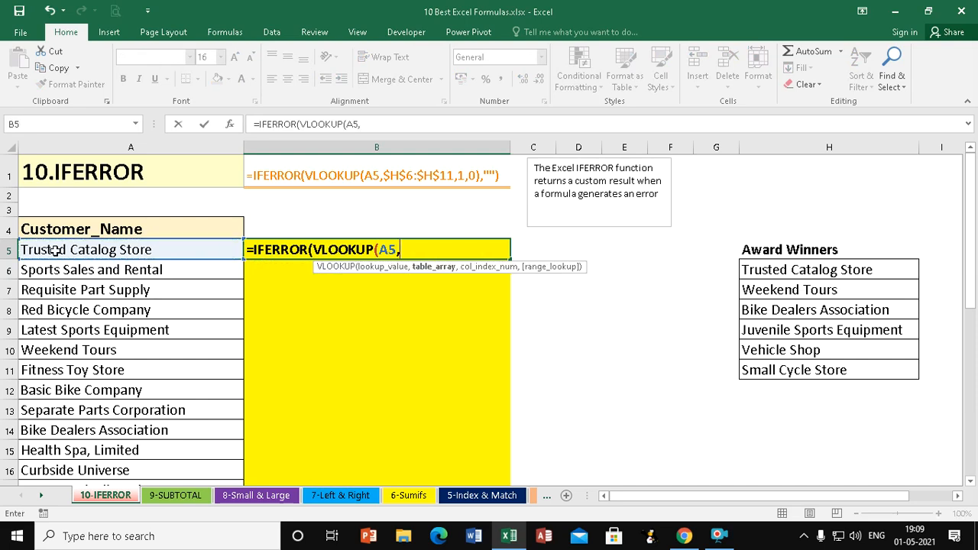
Complete the VLOOKUP with range H6:H11, column 1 and match type 0, and give IFERROR an empty string "" as its error value.
{"action": "left_click_drag", "start_coordinate": [804, 279], "coordinate": [800, 378]}
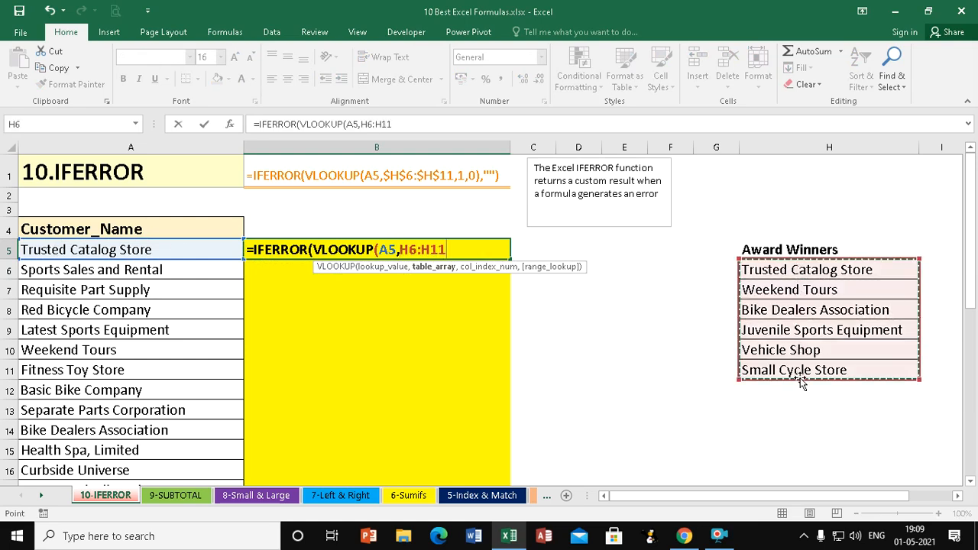
{"action": "type", "text": ",1"}
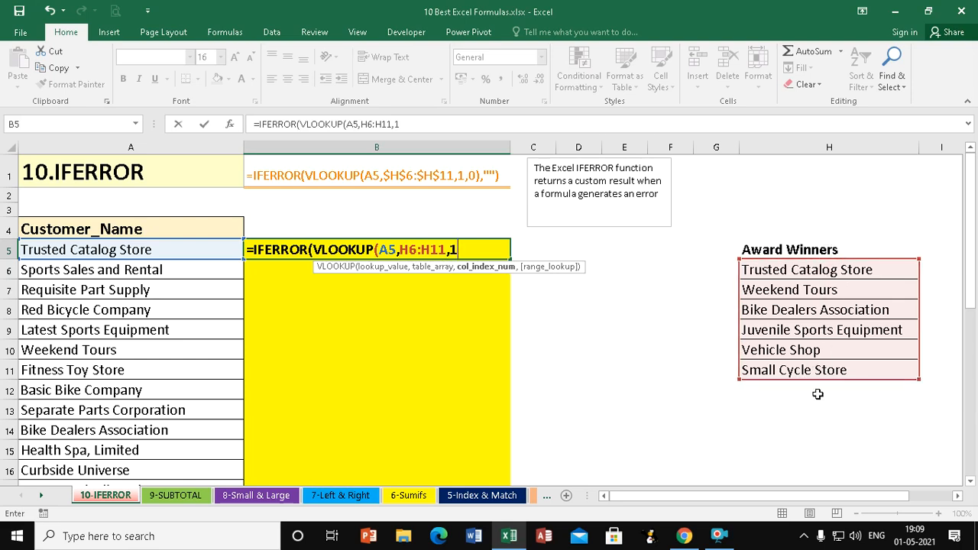
{"action": "type", "text": ",0"}
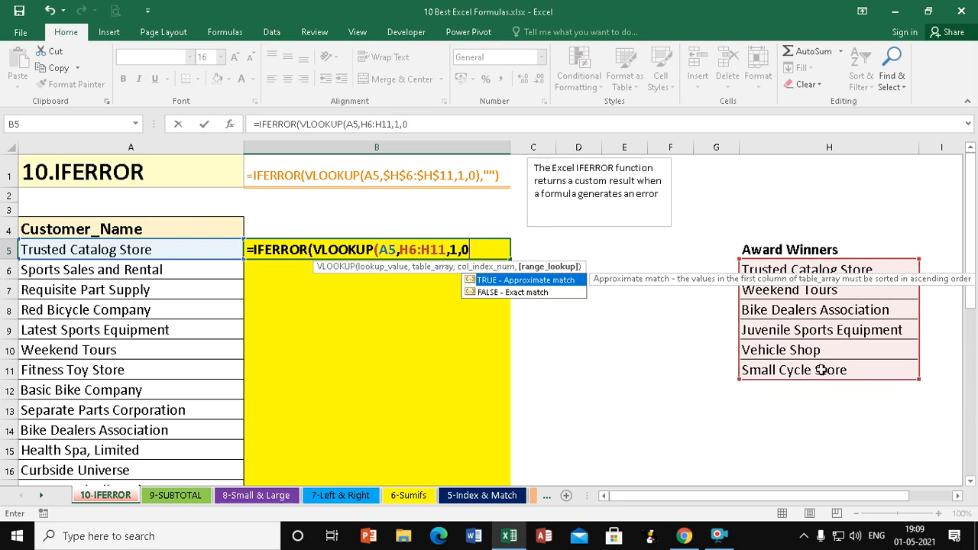
{"action": "type", "text": ")"}
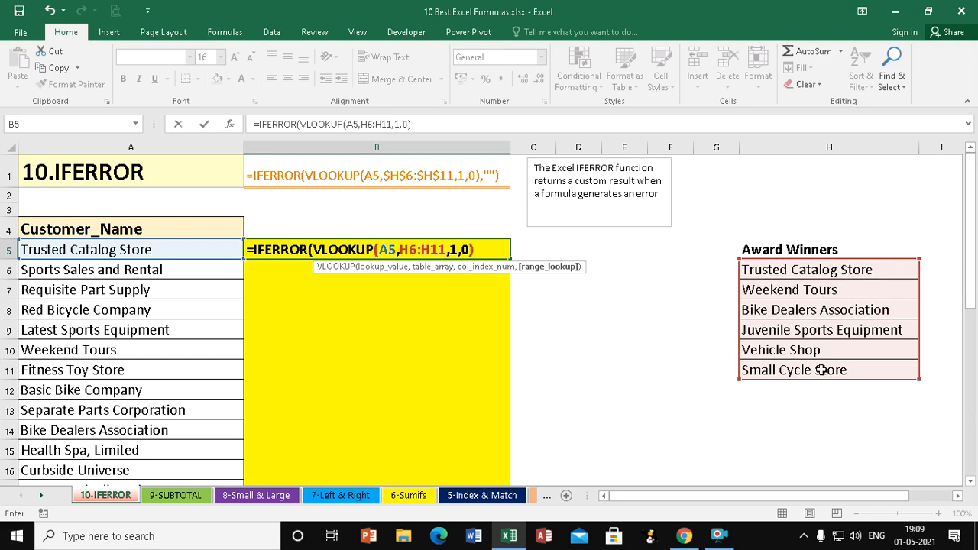
{"action": "type", "text": ","}
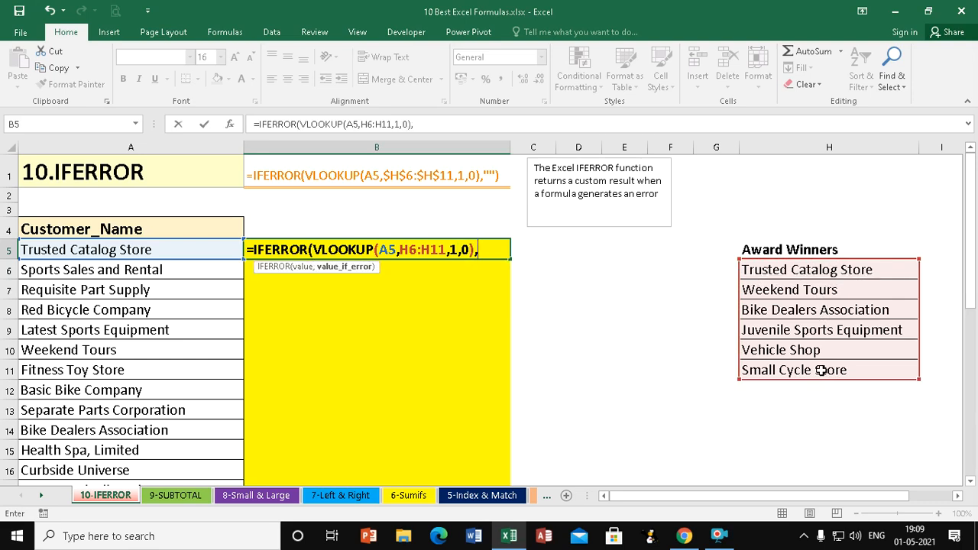
{"action": "type", "text": "\"\")"}
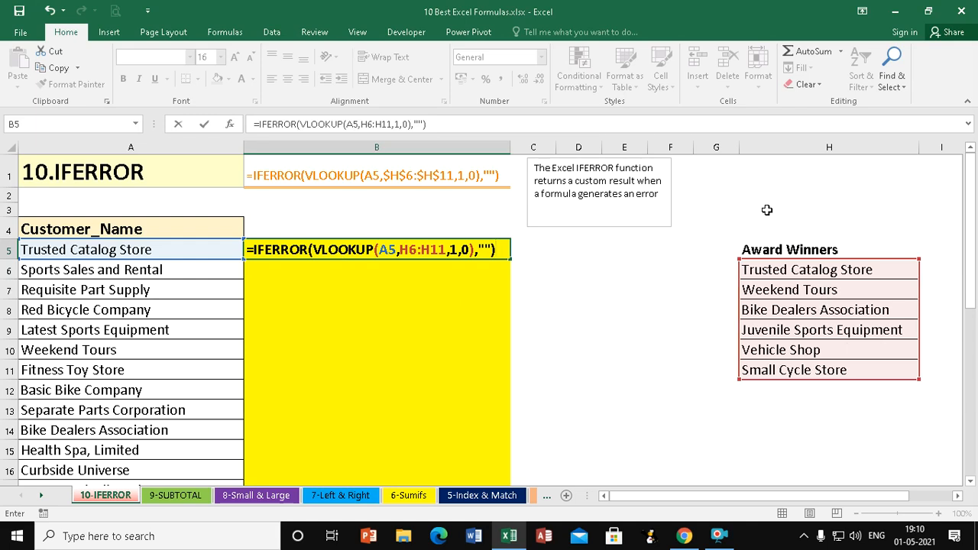
Make the lookup range absolute as $H$6:$H$11 in B5's formula and fill it down the yellow column.
{"action": "left_click_drag", "start_coordinate": [400, 249], "coordinate": [446, 250]}
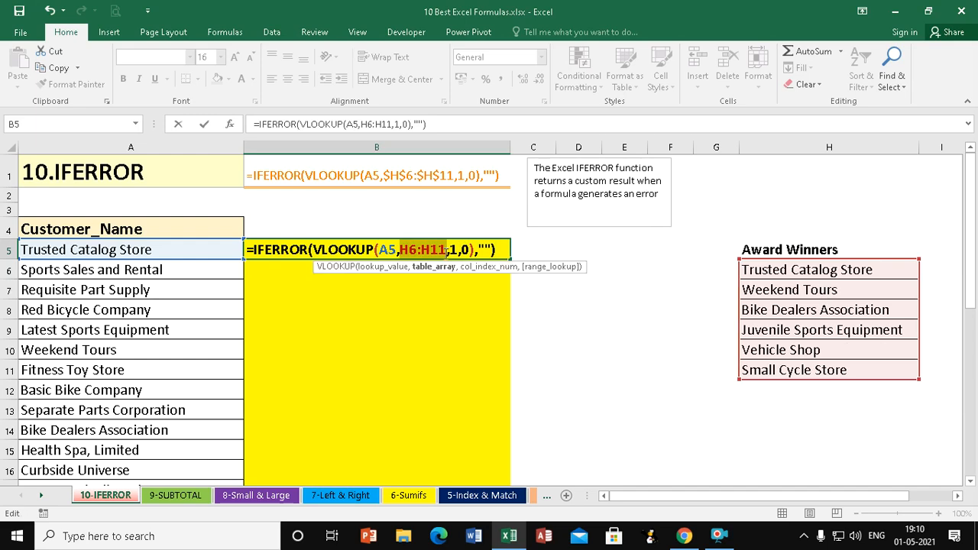
{"action": "key", "text": "F4"}
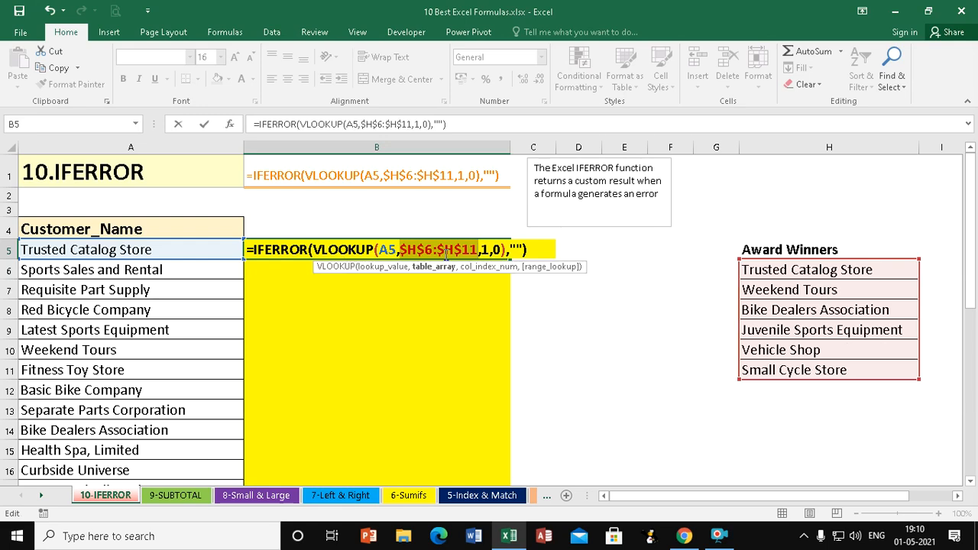
{"action": "key", "text": "Return"}
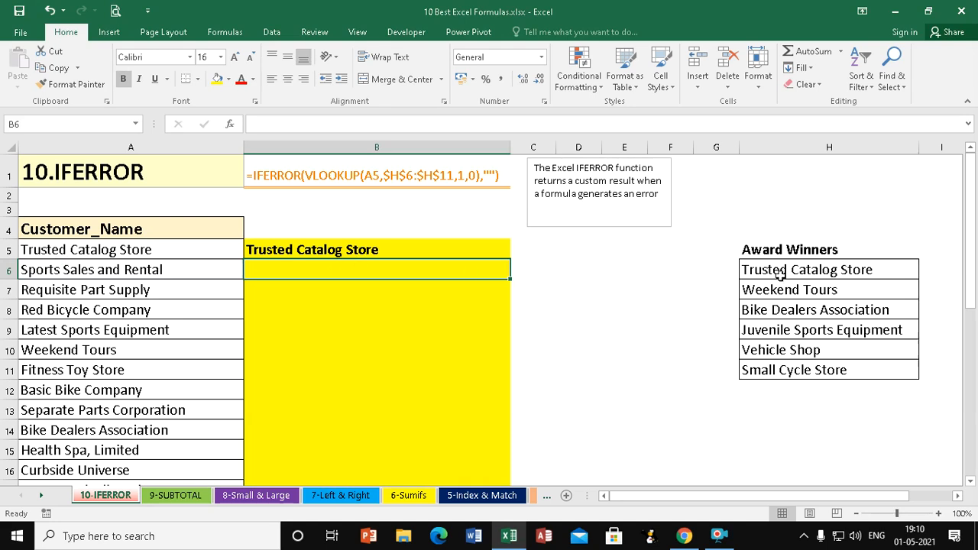
{"action": "left_click", "coordinate": [440, 252]}
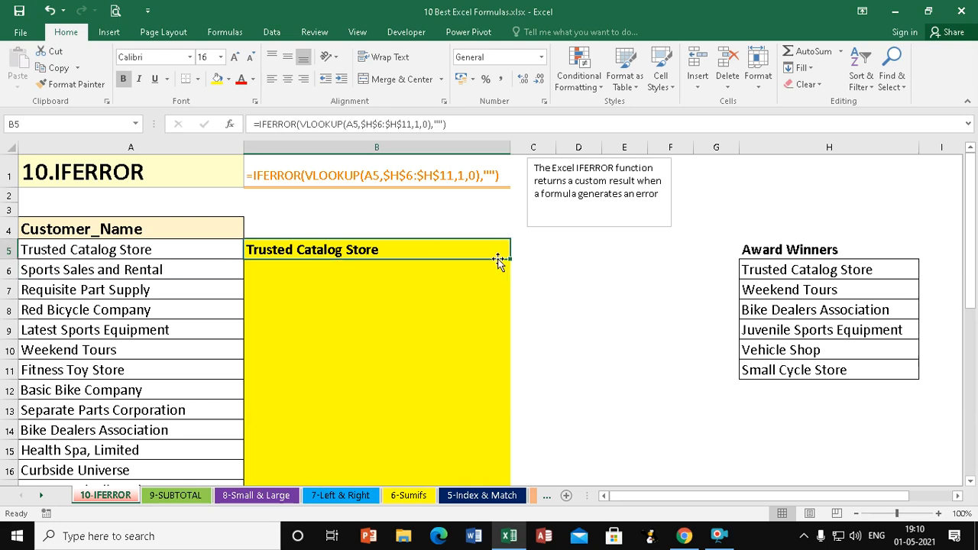
{"action": "double_click", "coordinate": [511, 260]}
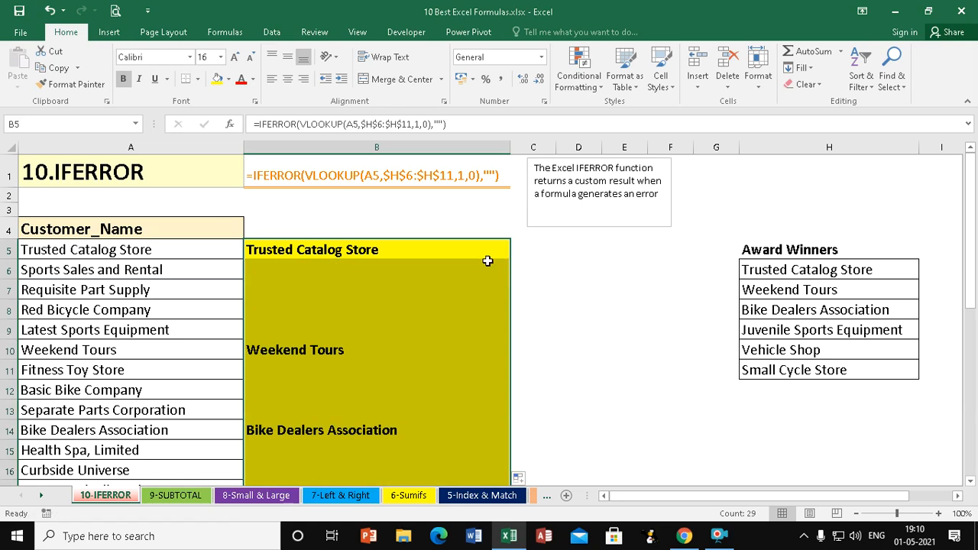
Compare the filled IFERROR results in column B with the customer names beside them.
{"action": "left_click", "coordinate": [33, 272]}
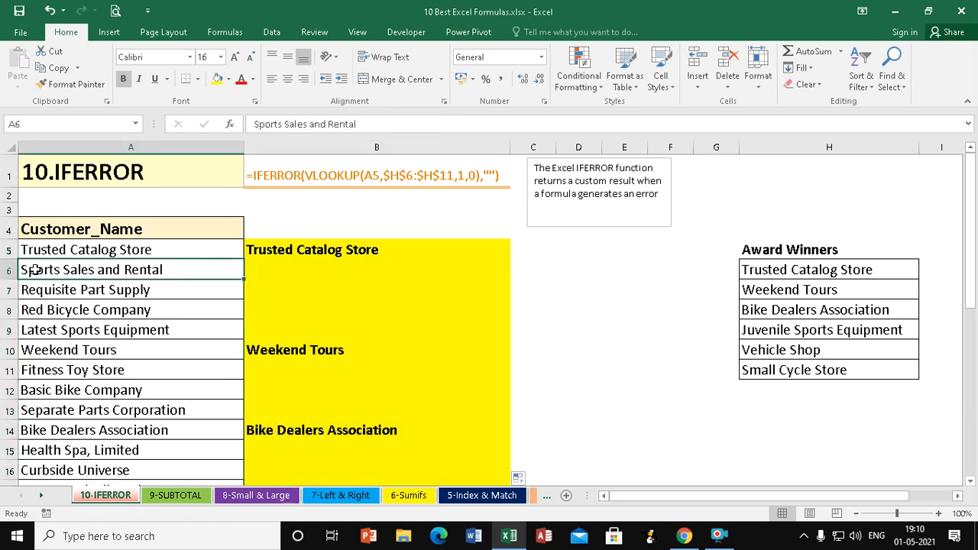
{"action": "left_click", "coordinate": [279, 274]}
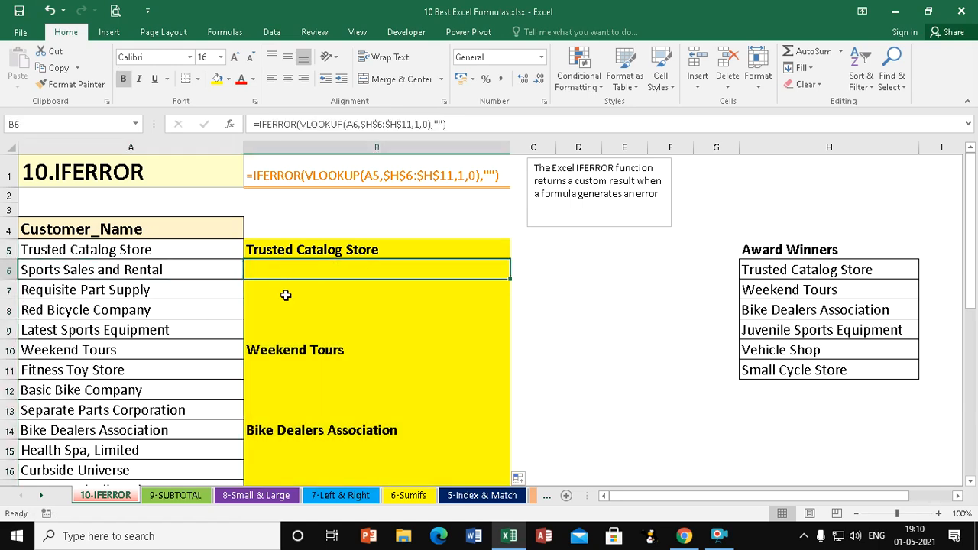
{"action": "left_click", "coordinate": [276, 350]}
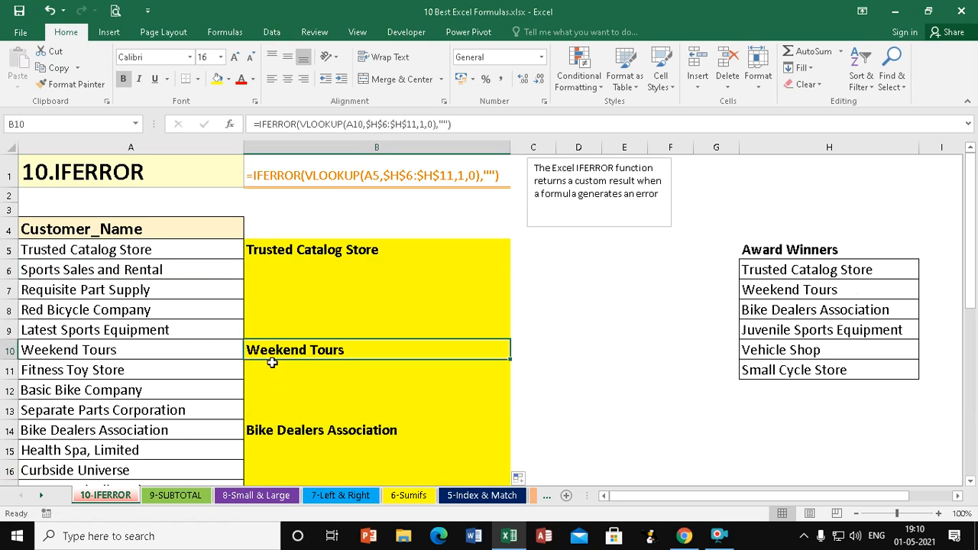
{"action": "scroll", "coordinate": [314, 366], "scroll_direction": "down", "scroll_amount": 7}
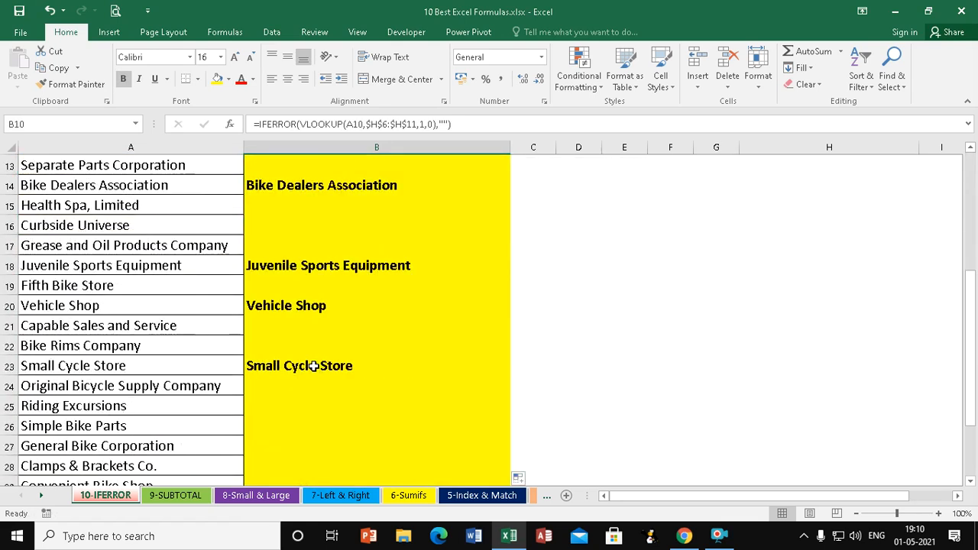
{"action": "scroll", "coordinate": [314, 366], "scroll_direction": "up", "scroll_amount": 7}
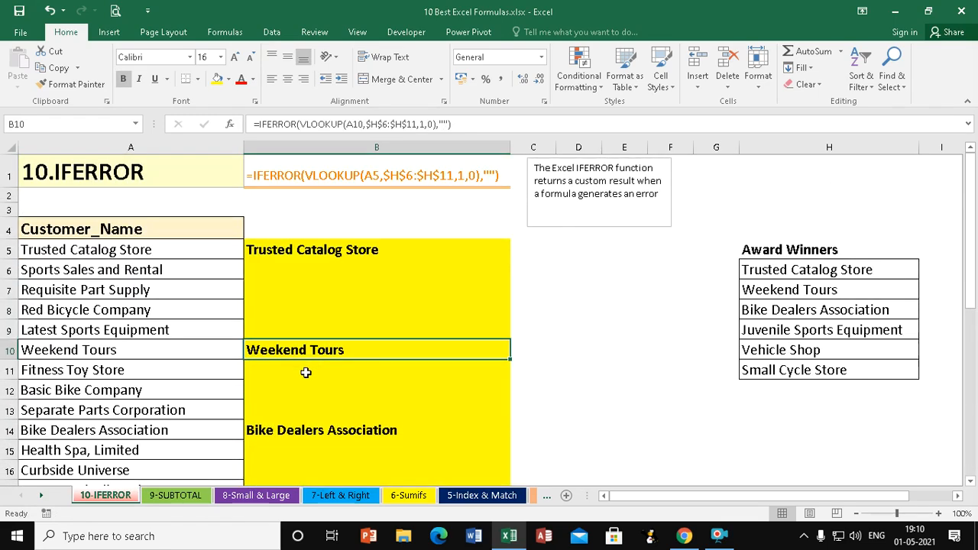
On the 9-SUBTOTAL sheet, total the Total Sales column C5:C33 with a SUM formula in the yellow cell C35.
{"action": "left_click", "coordinate": [169, 499]}
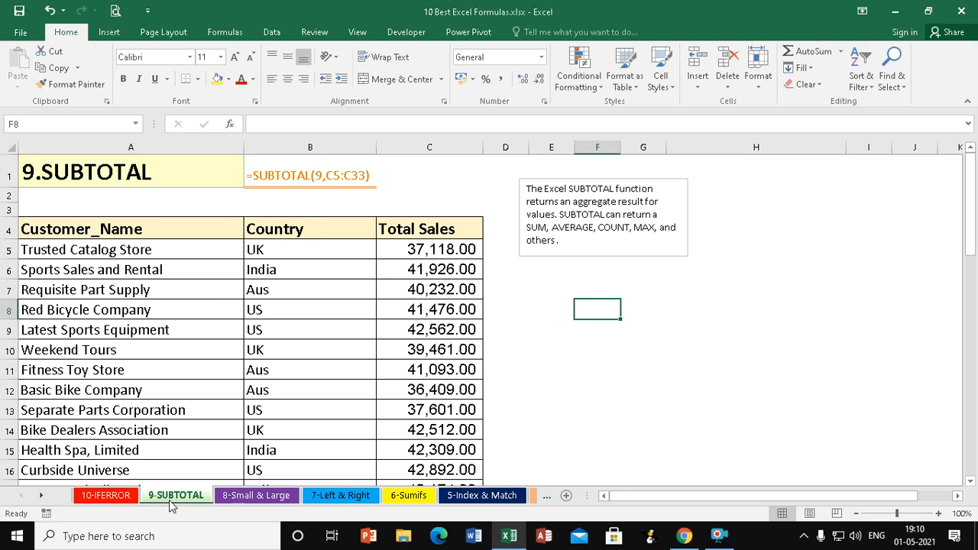
{"action": "left_click", "coordinate": [544, 324]}
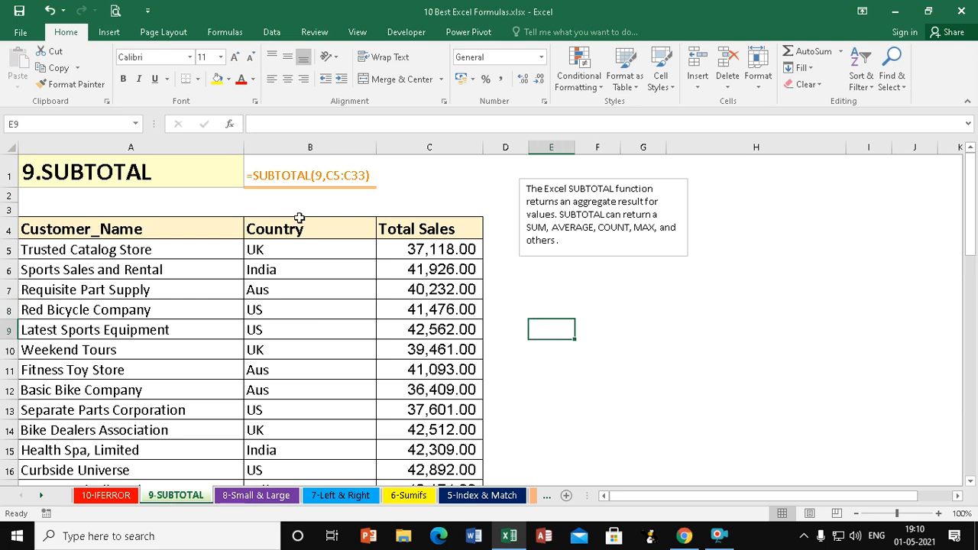
{"action": "scroll", "coordinate": [457, 355], "scroll_direction": "down", "scroll_amount": 9}
{"action": "left_click", "coordinate": [432, 304]}
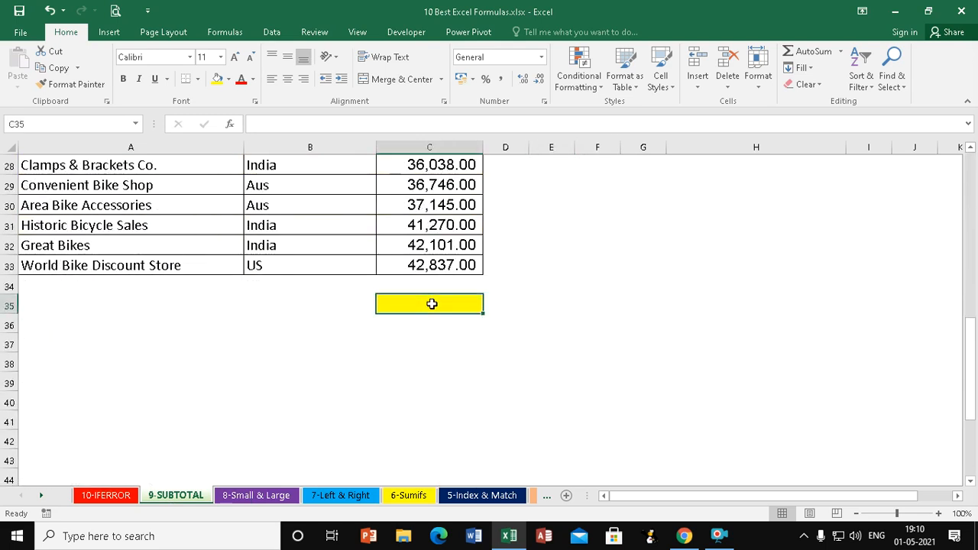
{"action": "type", "text": "=sum"}
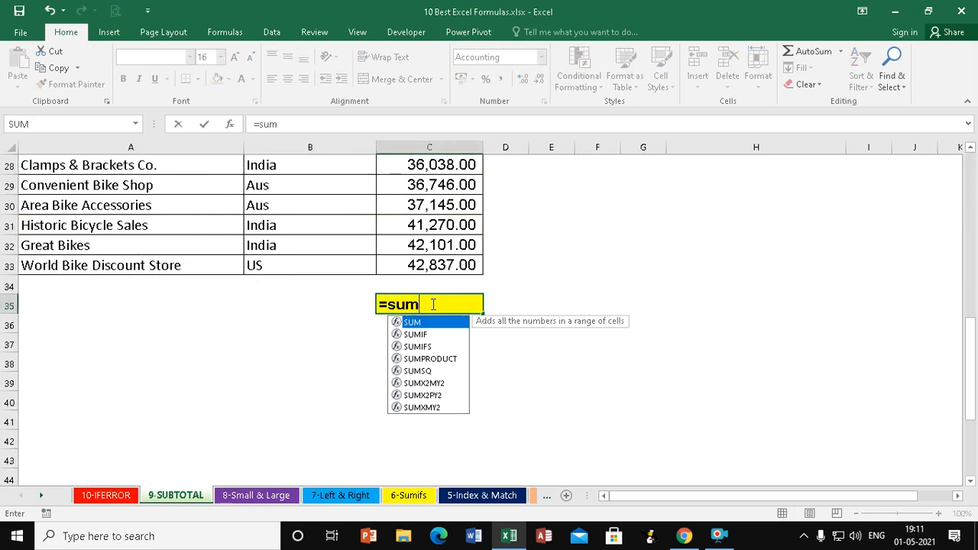
{"action": "key", "text": "Tab"}
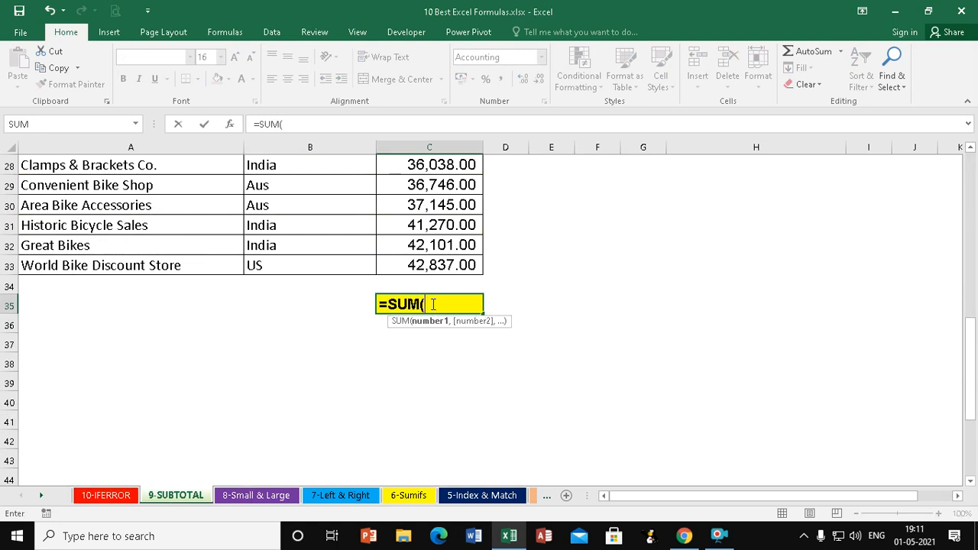
{"action": "scroll", "coordinate": [537, 312], "scroll_direction": "up", "scroll_amount": 1}
{"action": "scroll", "coordinate": [537, 313], "scroll_direction": "up", "scroll_amount": 8}
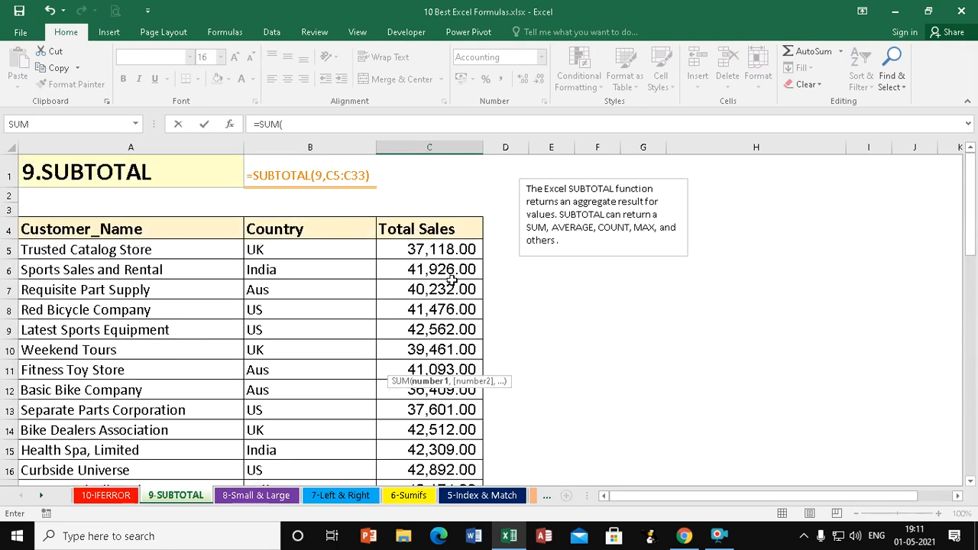
{"action": "left_click", "coordinate": [454, 249]}
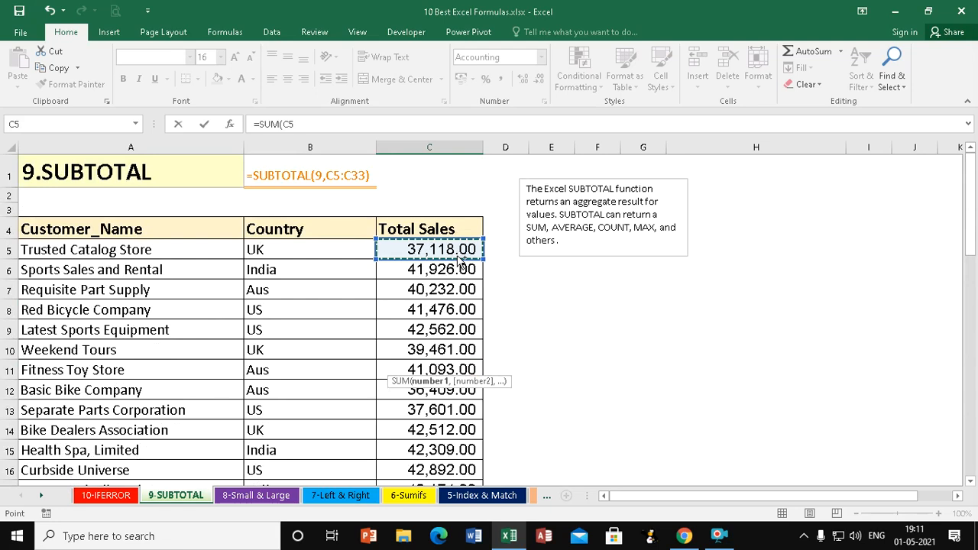
{"action": "key", "text": "ctrl+shift+Down"}
{"action": "key", "text": "Return"}
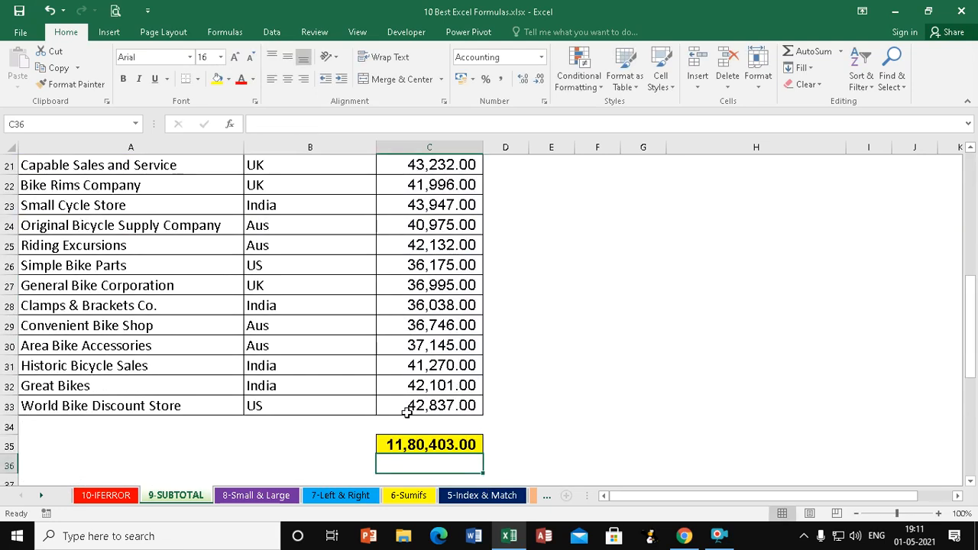
Turn on filtering for the header row Customer_Name, Country and Total Sales of the sales table.
{"action": "scroll", "coordinate": [444, 374], "scroll_direction": "up", "scroll_amount": 7}
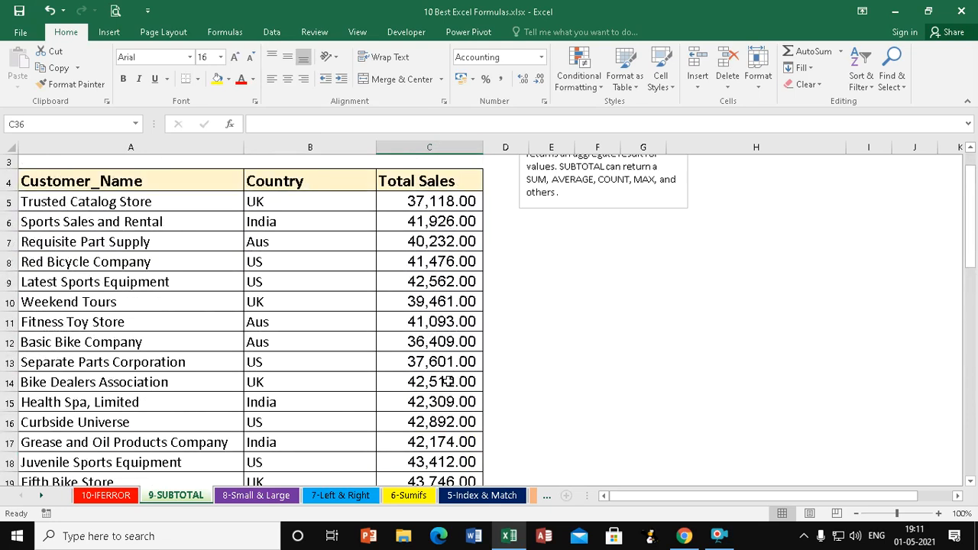
{"action": "scroll", "coordinate": [442, 351], "scroll_direction": "down", "scroll_amount": 4}
{"action": "scroll", "coordinate": [442, 350], "scroll_direction": "up", "scroll_amount": 4}
{"action": "scroll", "coordinate": [439, 348], "scroll_direction": "down", "scroll_amount": 7}
{"action": "scroll", "coordinate": [428, 344], "scroll_direction": "up", "scroll_amount": 7}
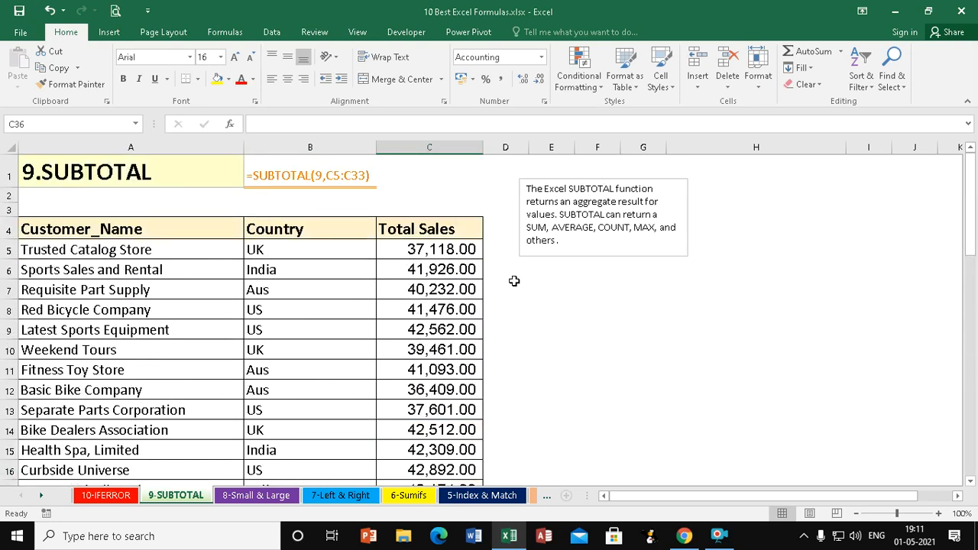
{"action": "left_click", "coordinate": [42, 234]}
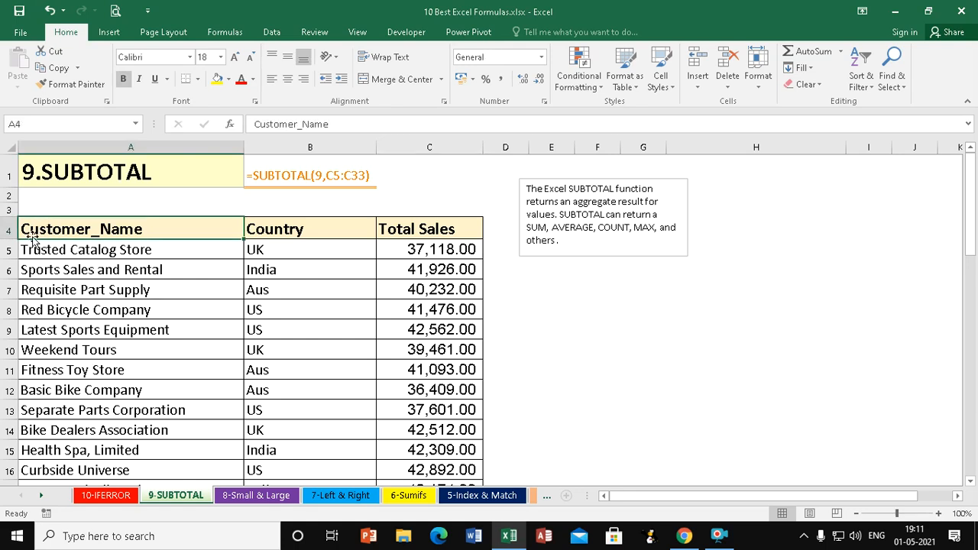
{"action": "left_click", "coordinate": [274, 31]}
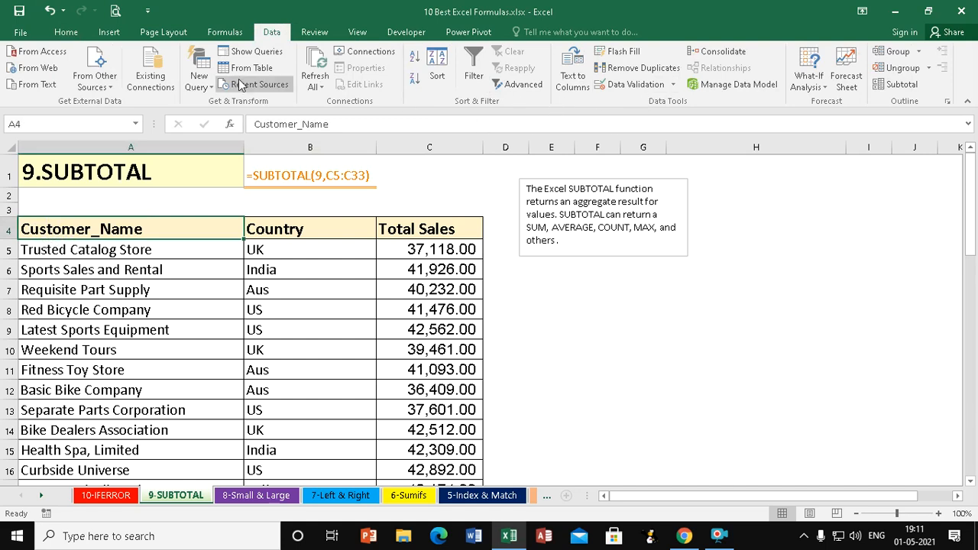
{"action": "left_click", "coordinate": [472, 61]}
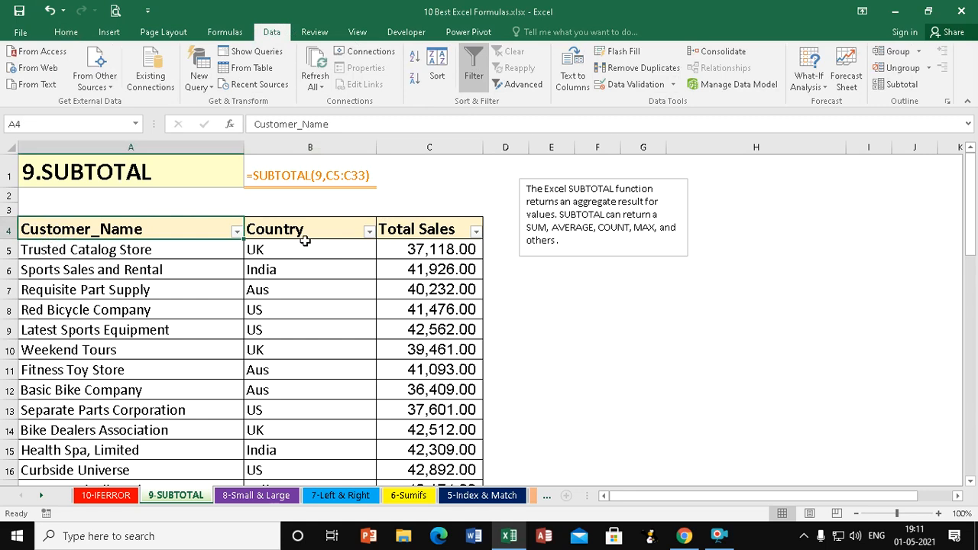
Filter the Country column to India only and select the visible Total Sales values to compare their sum with C35.
{"action": "left_click", "coordinate": [369, 231]}
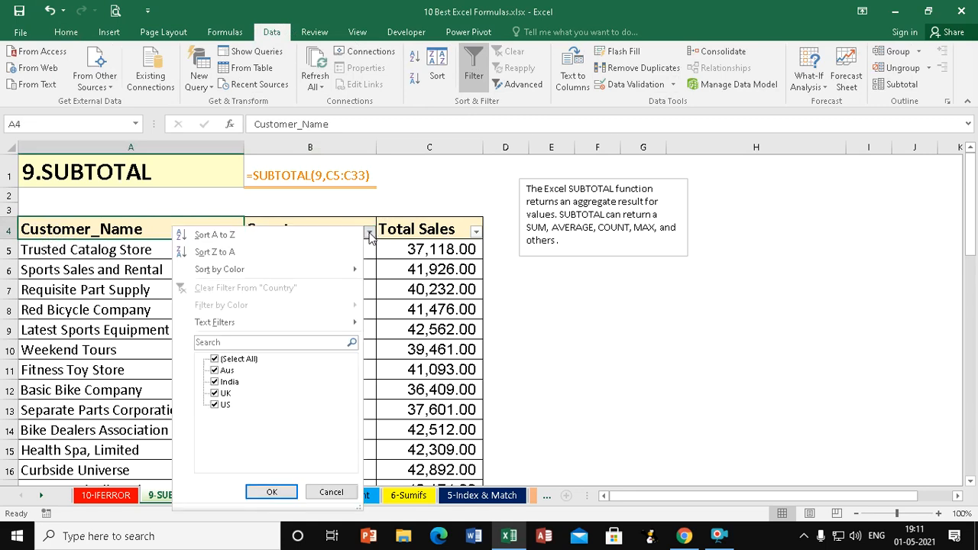
{"action": "left_click", "coordinate": [216, 360]}
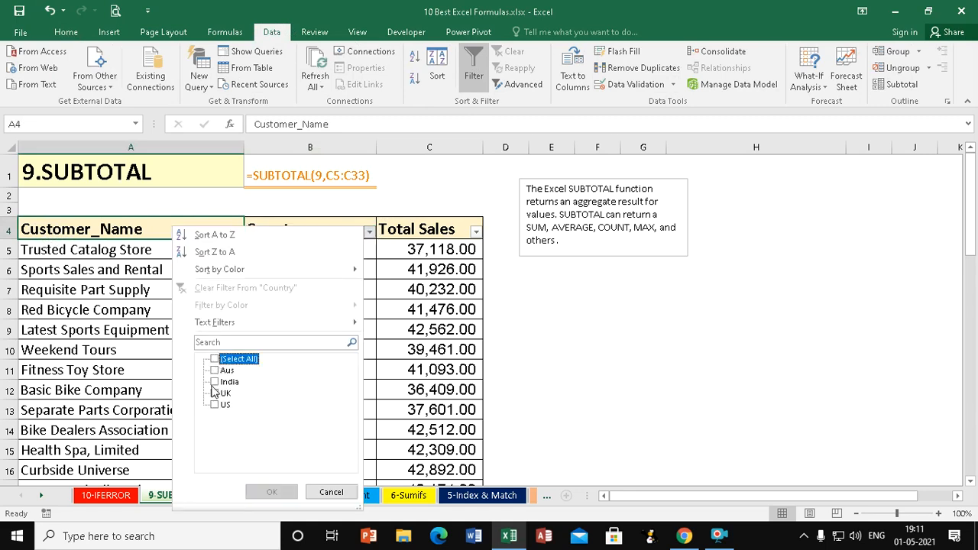
{"action": "left_click", "coordinate": [216, 381]}
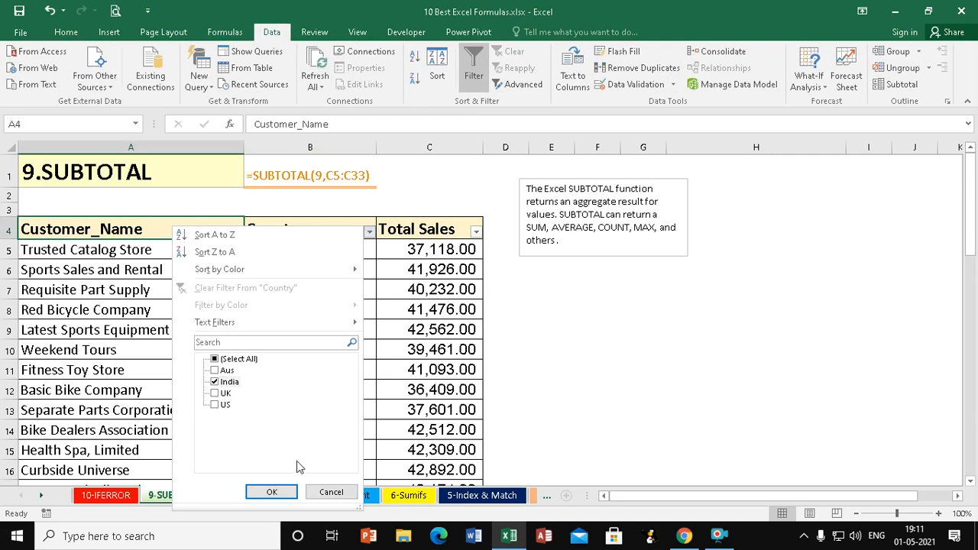
{"action": "left_click", "coordinate": [274, 493]}
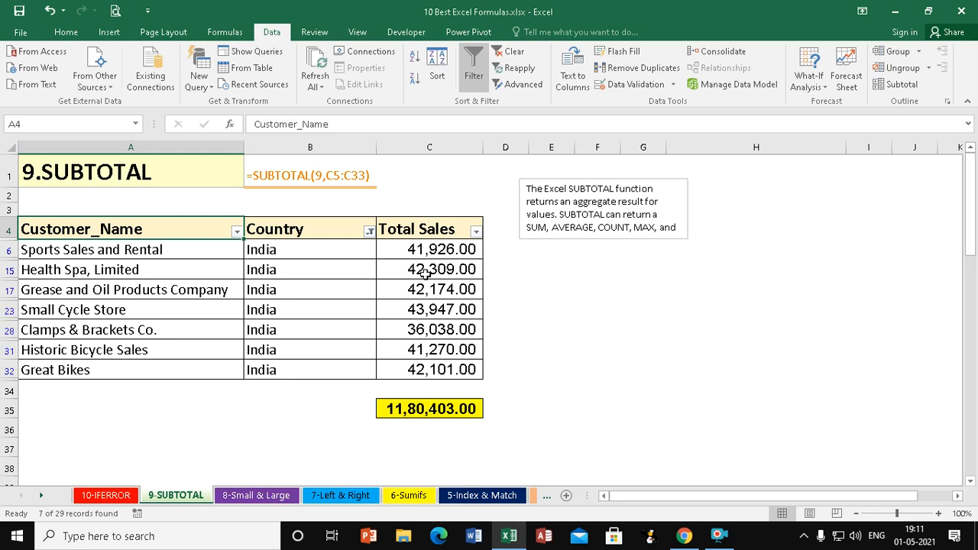
{"action": "left_click", "coordinate": [436, 250]}
{"action": "left_click_drag", "start_coordinate": [433, 257], "coordinate": [415, 375]}
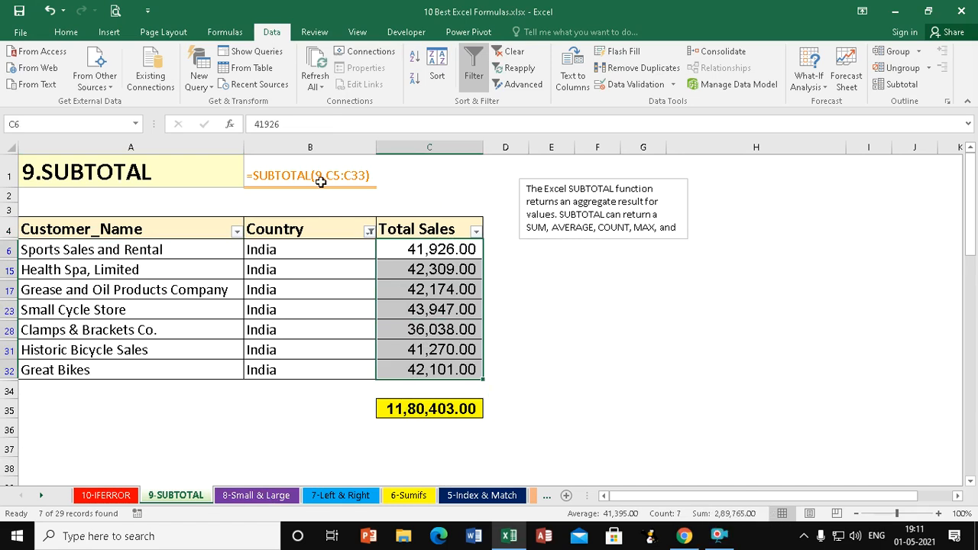
Reset the Country filter to include all countries.
{"action": "left_click", "coordinate": [369, 231]}
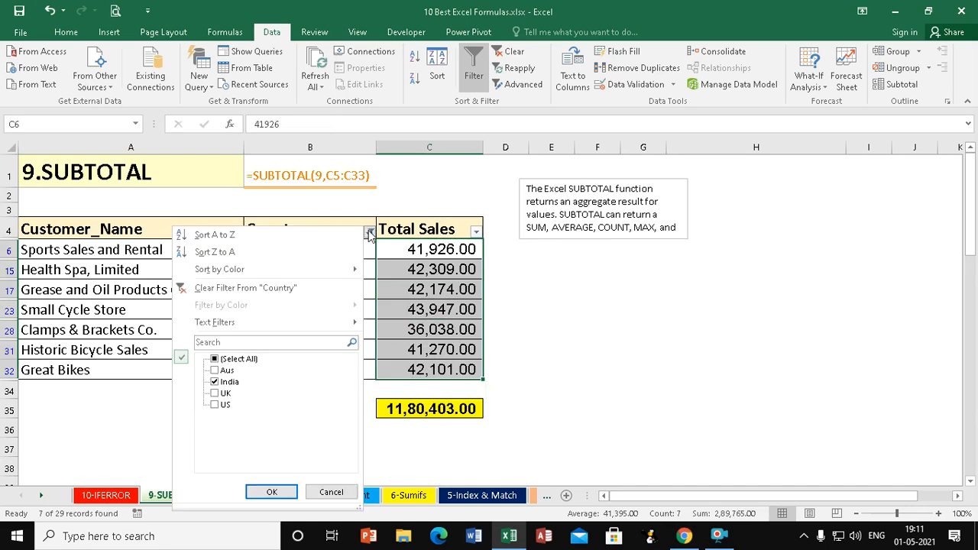
{"action": "left_click", "coordinate": [215, 359]}
{"action": "left_click", "coordinate": [271, 492]}
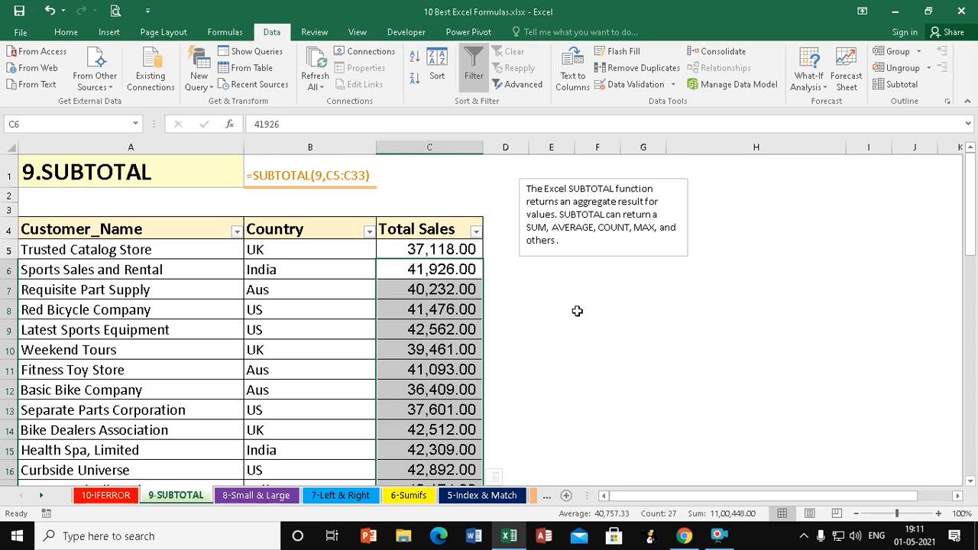
Replace the SUM formula in the yellow cell C35 with =SUBTOTAL(9,C5:C33), using function 9 for SUM.
{"action": "scroll", "coordinate": [576, 310], "scroll_direction": "down", "scroll_amount": 11}
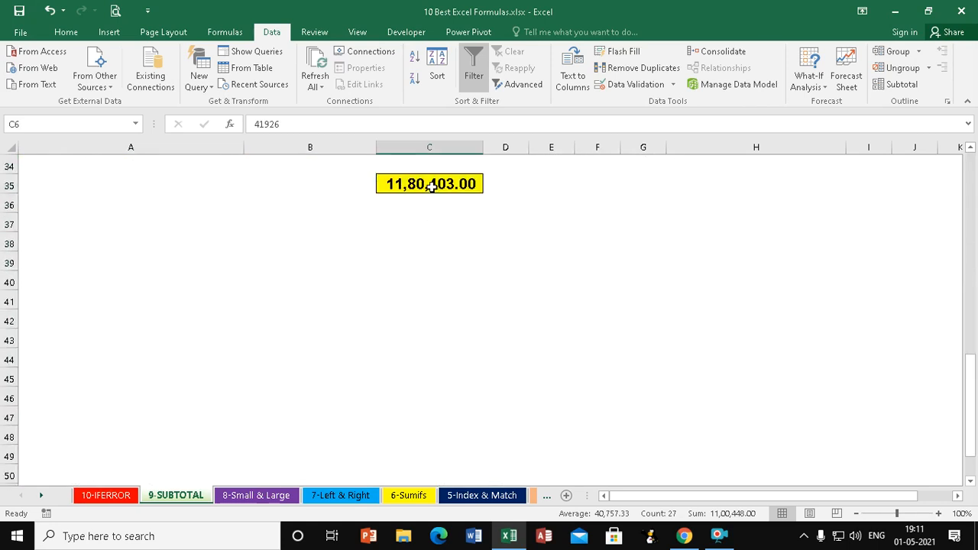
{"action": "left_click", "coordinate": [429, 184]}
{"action": "key", "text": "Delete"}
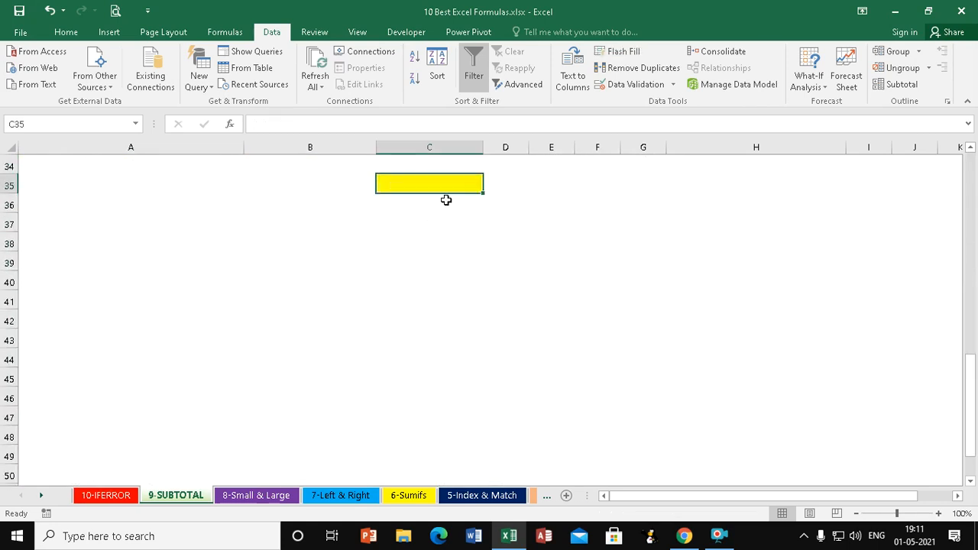
{"action": "type", "text": "=sub"}
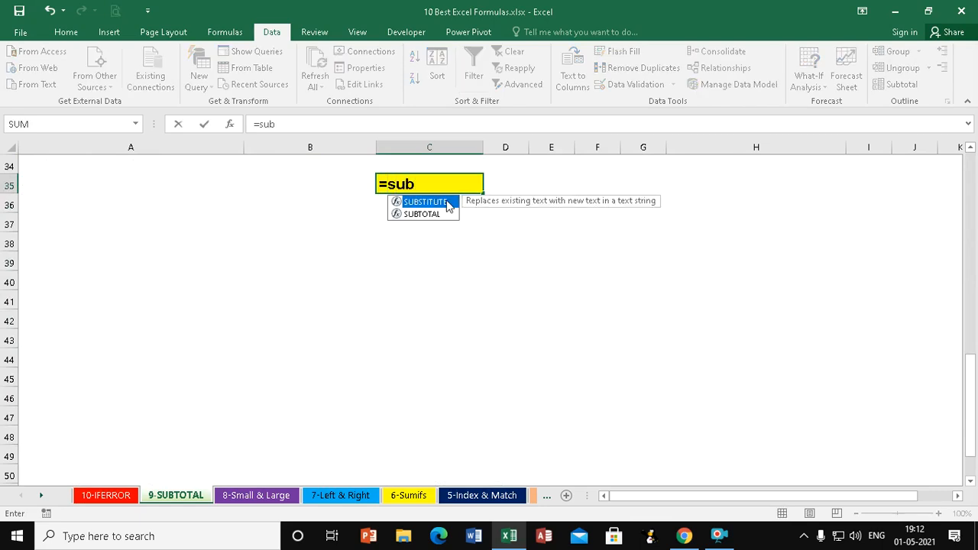
{"action": "key", "text": "Down"}
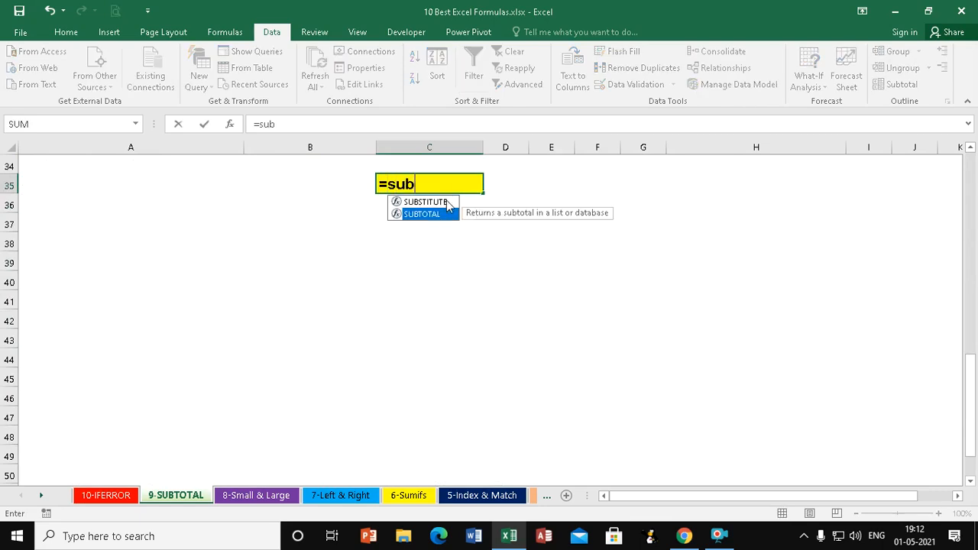
{"action": "key", "text": "Tab"}
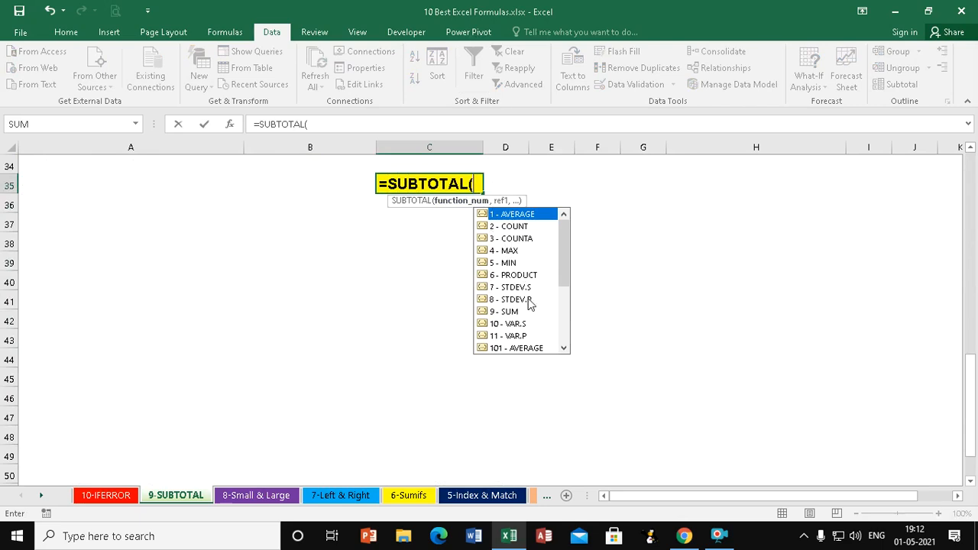
{"action": "type", "text": "9"}
{"action": "type", "text": ","}
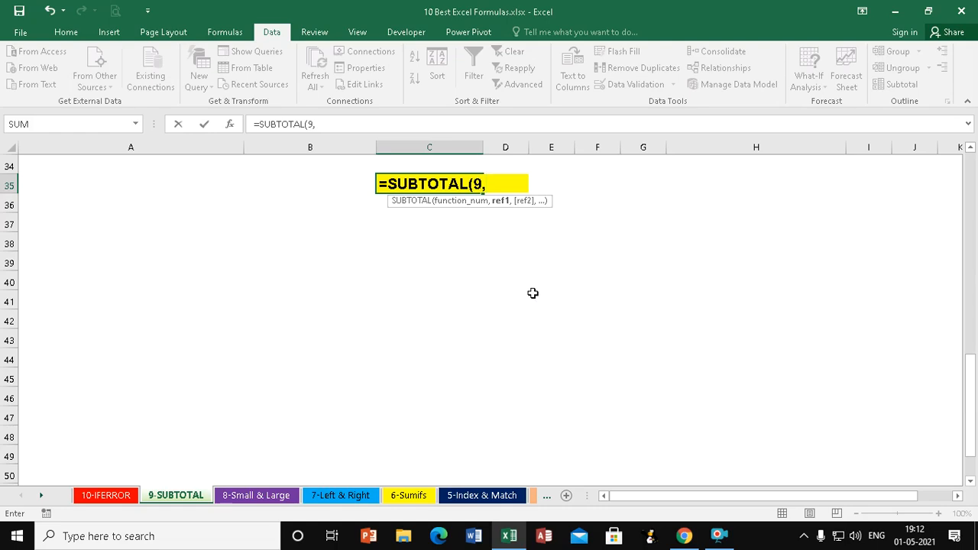
{"action": "scroll", "coordinate": [549, 294], "scroll_direction": "up", "scroll_amount": 11}
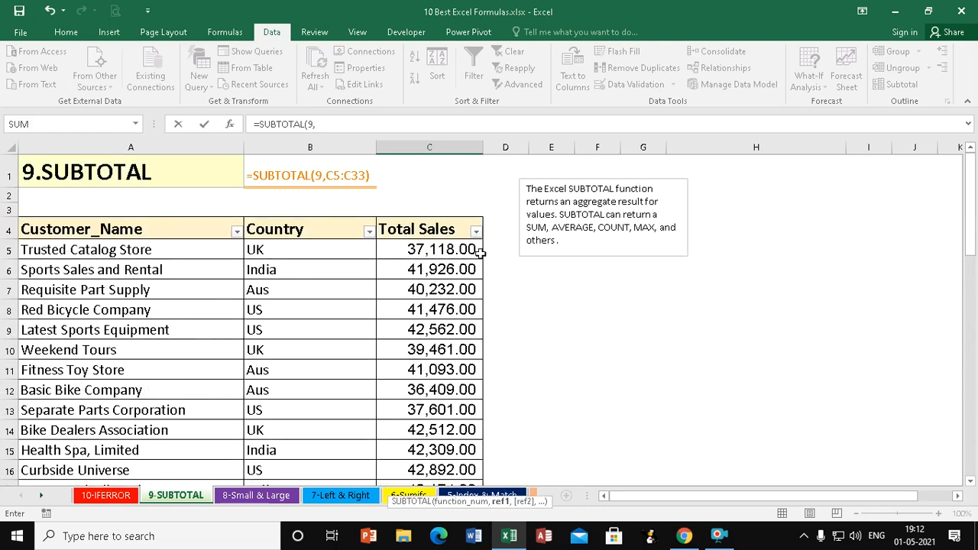
{"action": "left_click_drag", "start_coordinate": [429, 252], "coordinate": [420, 448]}
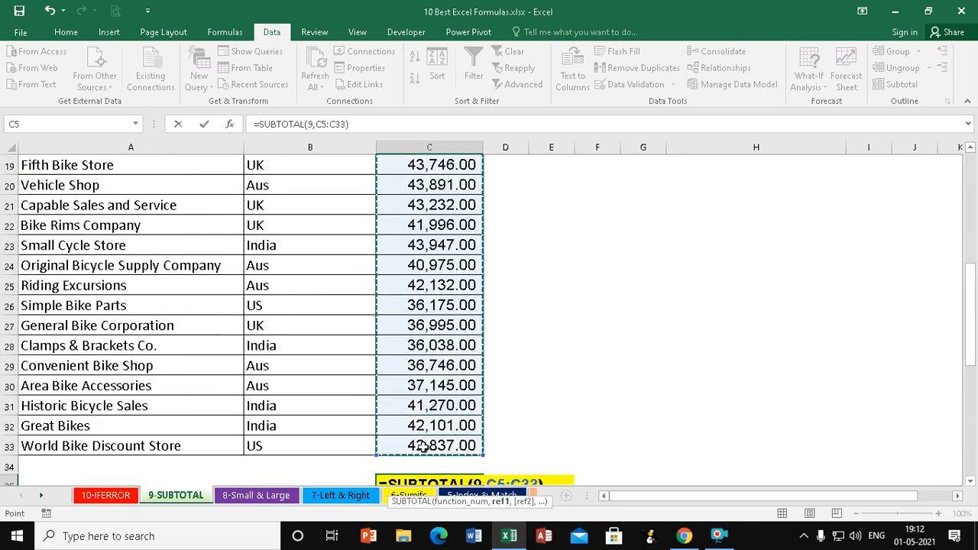
{"action": "key", "text": "Return"}
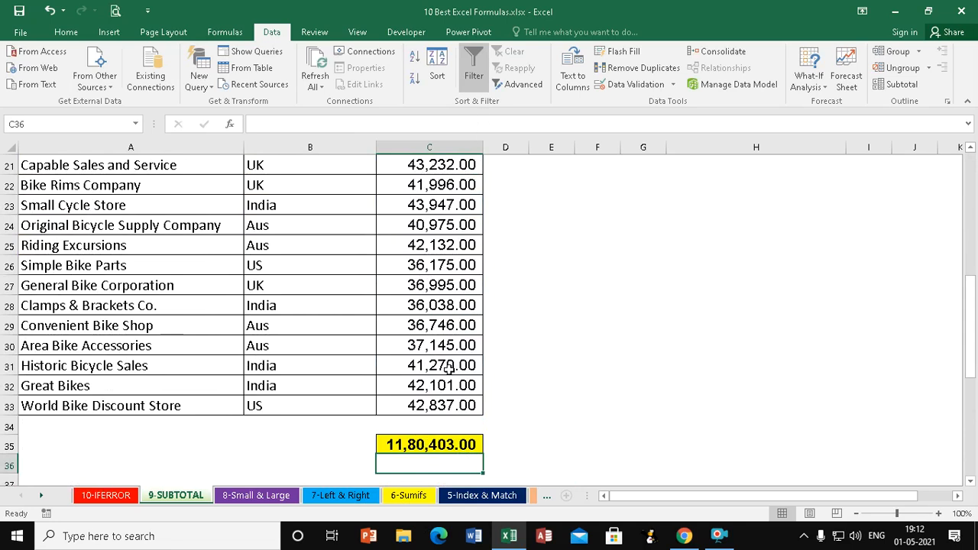
Filter the Country column to India and select the visible sales values to check them against the SUBTOTAL result.
{"action": "scroll", "coordinate": [318, 295], "scroll_direction": "up", "scroll_amount": 7}
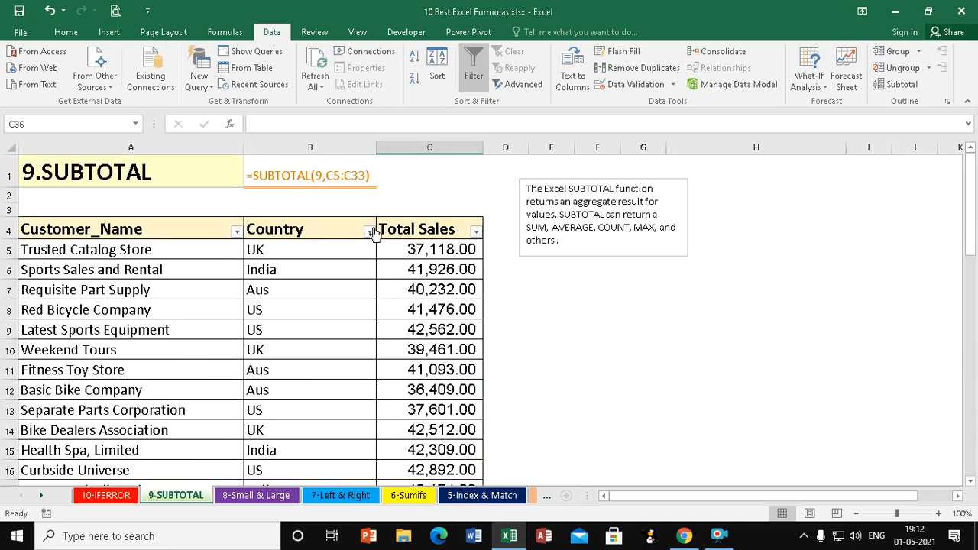
{"action": "left_click", "coordinate": [371, 233]}
{"action": "left_click", "coordinate": [216, 360]}
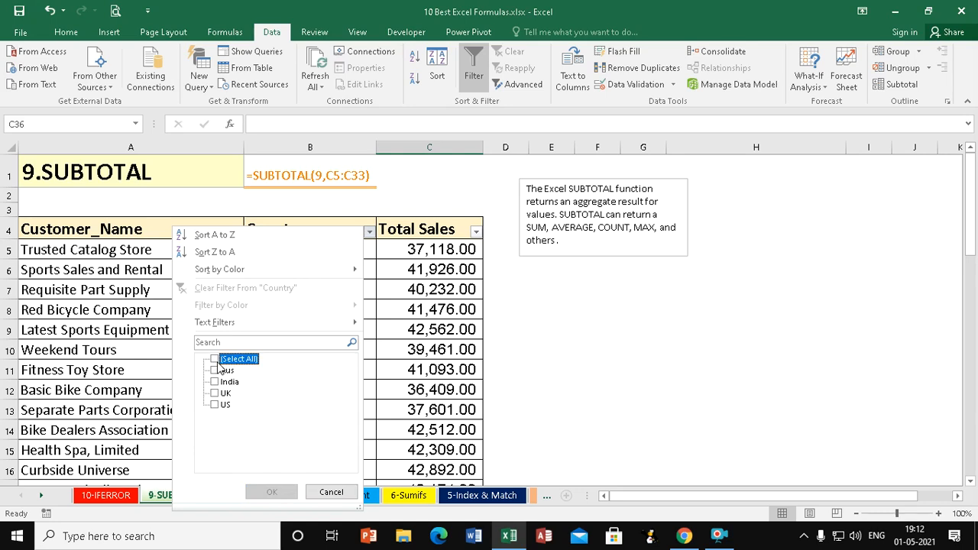
{"action": "left_click", "coordinate": [216, 382]}
{"action": "left_click", "coordinate": [279, 492]}
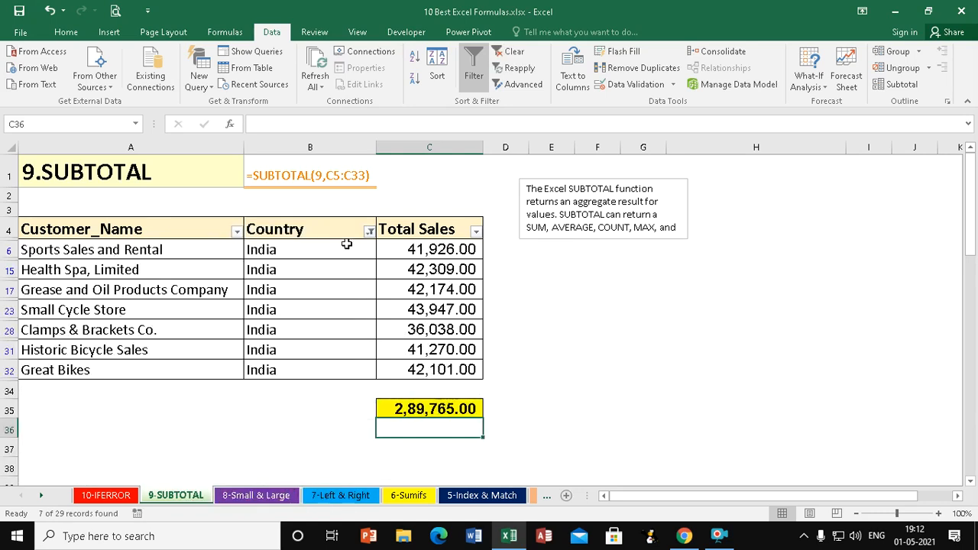
{"action": "left_click_drag", "start_coordinate": [442, 251], "coordinate": [426, 369]}
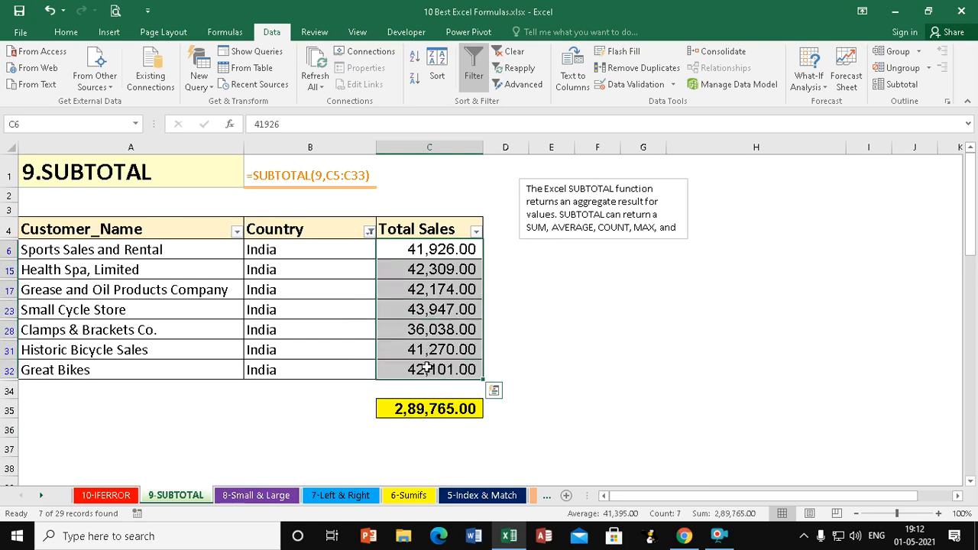
Change the Country filter to include only India and US.
{"action": "left_click", "coordinate": [370, 231]}
{"action": "left_click", "coordinate": [219, 360]}
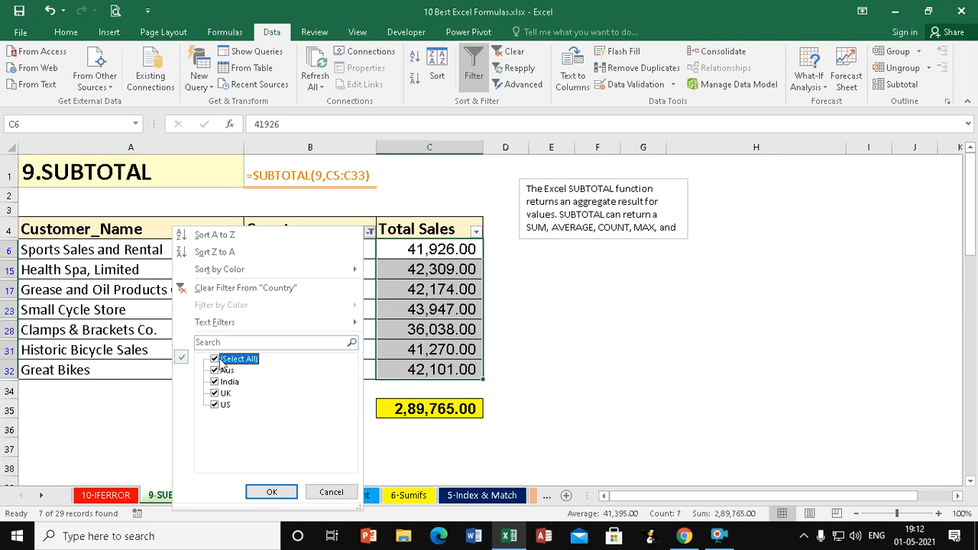
{"action": "left_click", "coordinate": [215, 382]}
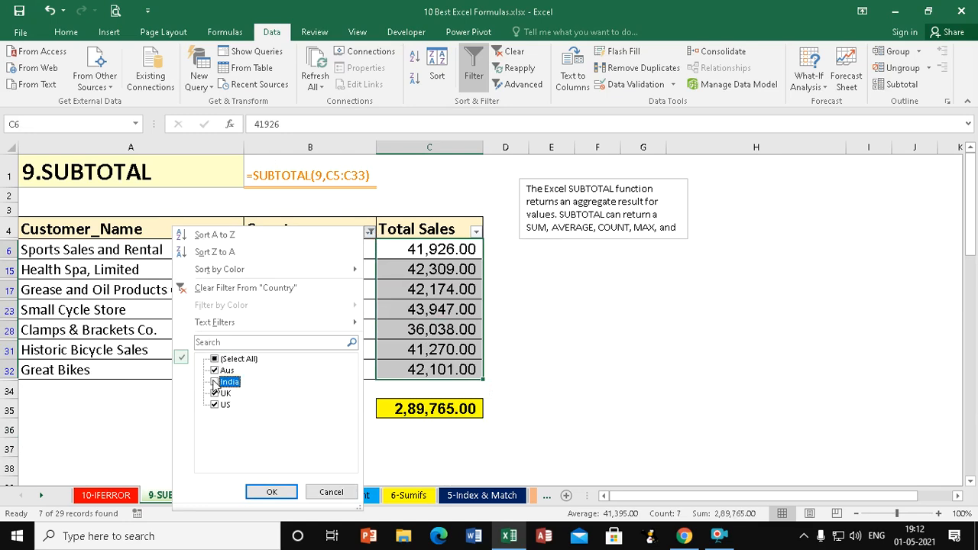
{"action": "left_click", "coordinate": [215, 359]}
{"action": "left_click", "coordinate": [216, 359]}
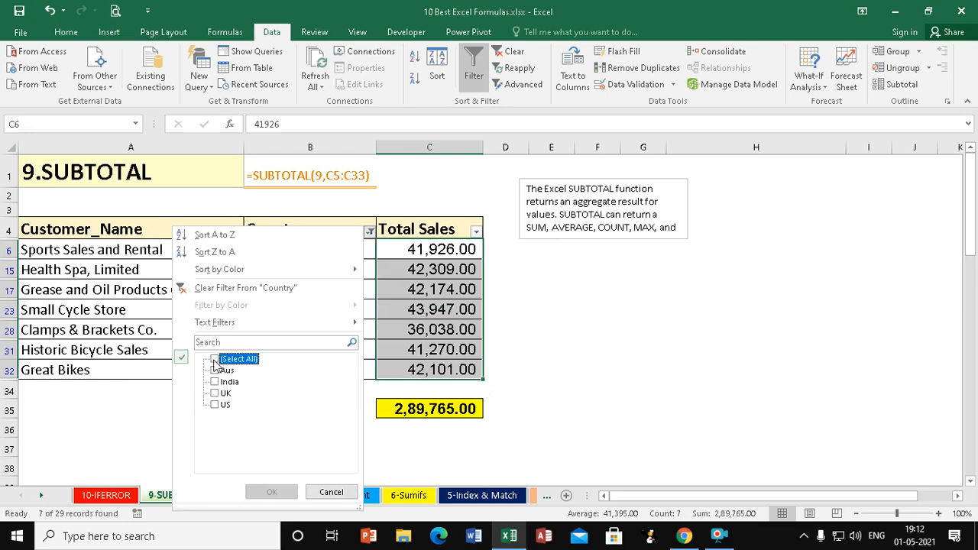
{"action": "left_click", "coordinate": [214, 382]}
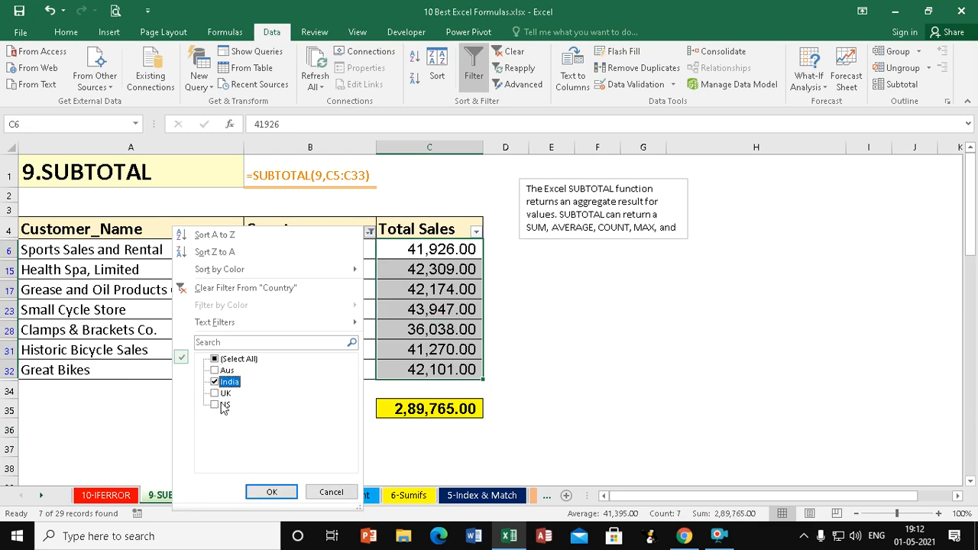
{"action": "left_click", "coordinate": [219, 404]}
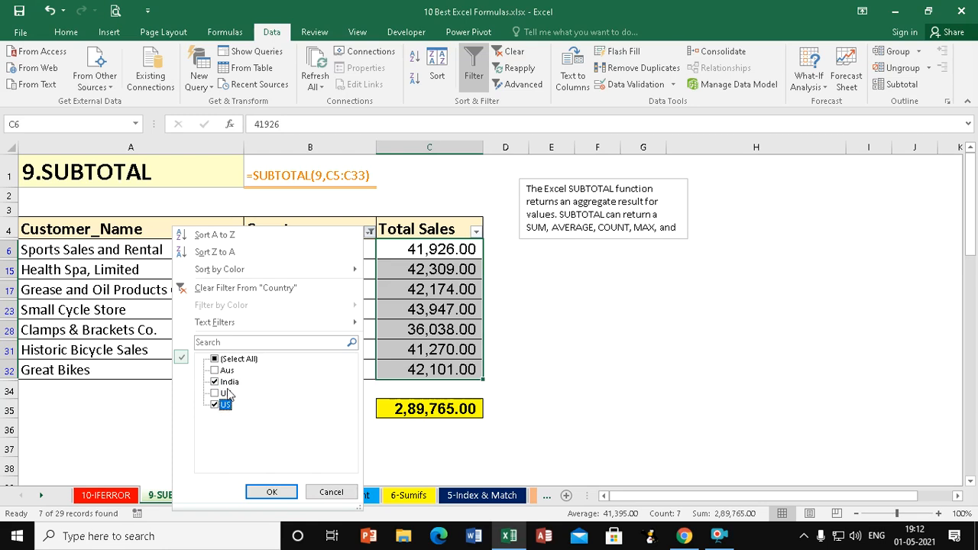
{"action": "left_click", "coordinate": [287, 493]}
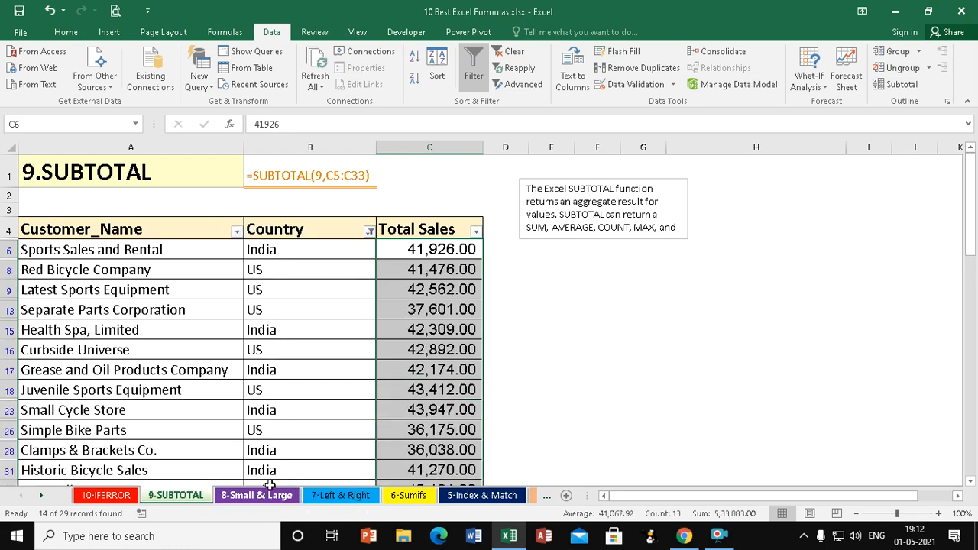
Extend the selection of visible Total Sales values through C33 and compare their sum with the subtotal in C35.
{"action": "scroll", "coordinate": [578, 365], "scroll_direction": "down", "scroll_amount": 3}
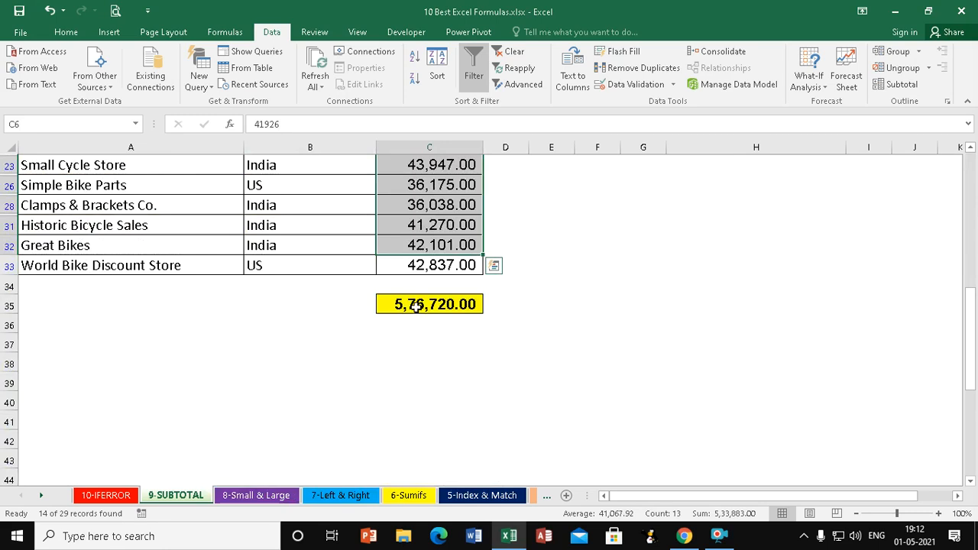
{"action": "scroll", "coordinate": [428, 310], "scroll_direction": "up", "scroll_amount": 1}
{"action": "scroll", "coordinate": [431, 311], "scroll_direction": "up", "scroll_amount": 3}
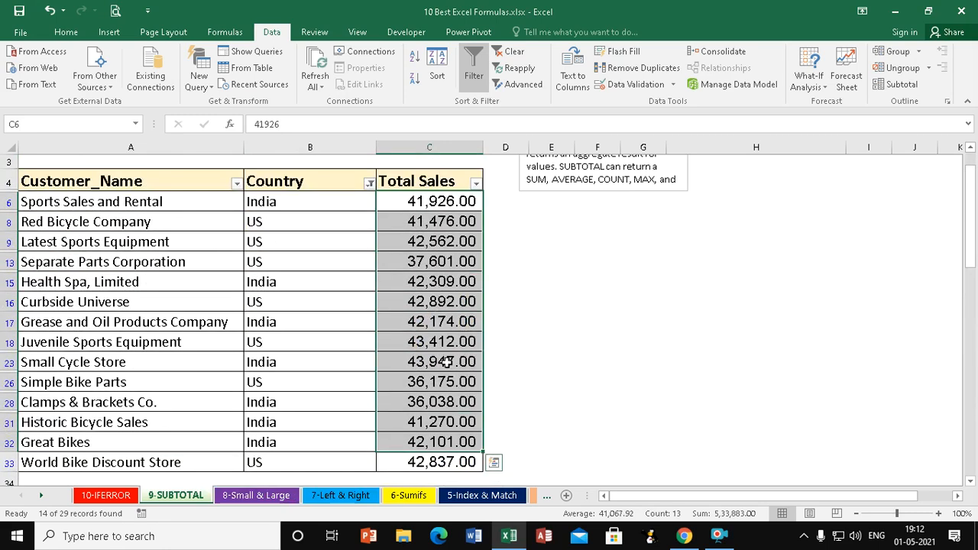
{"action": "scroll", "coordinate": [446, 365], "scroll_direction": "down", "scroll_amount": 2}
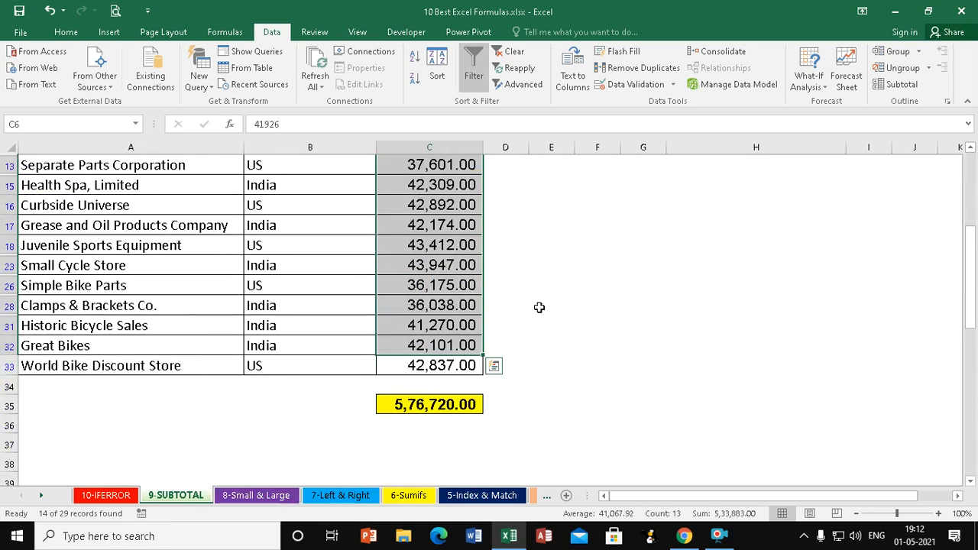
{"action": "key", "text": "shift+Down"}
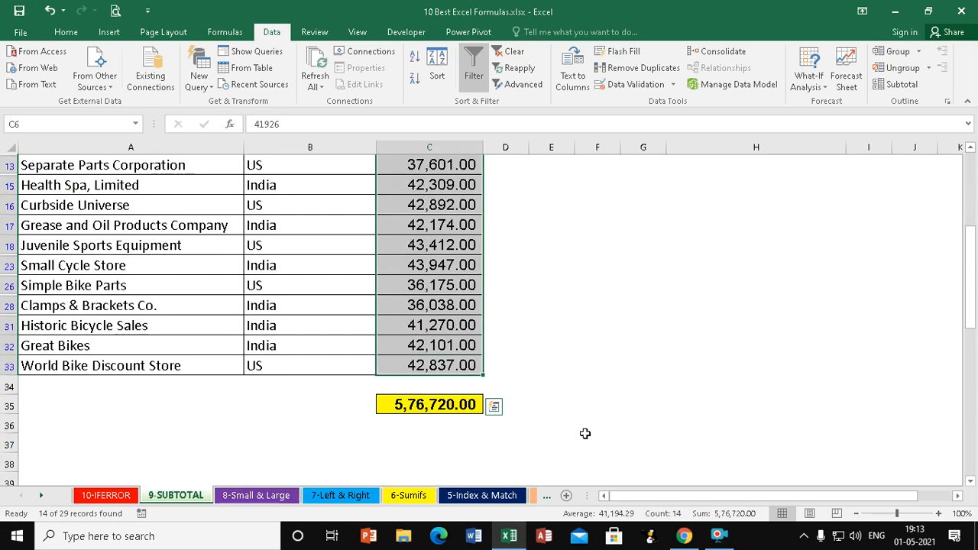
On the 8-Small & Large sheet, write the formula =SMALL(C5:C33,E4) in cell F4 of the Smallest table.
{"action": "left_click", "coordinate": [257, 495]}
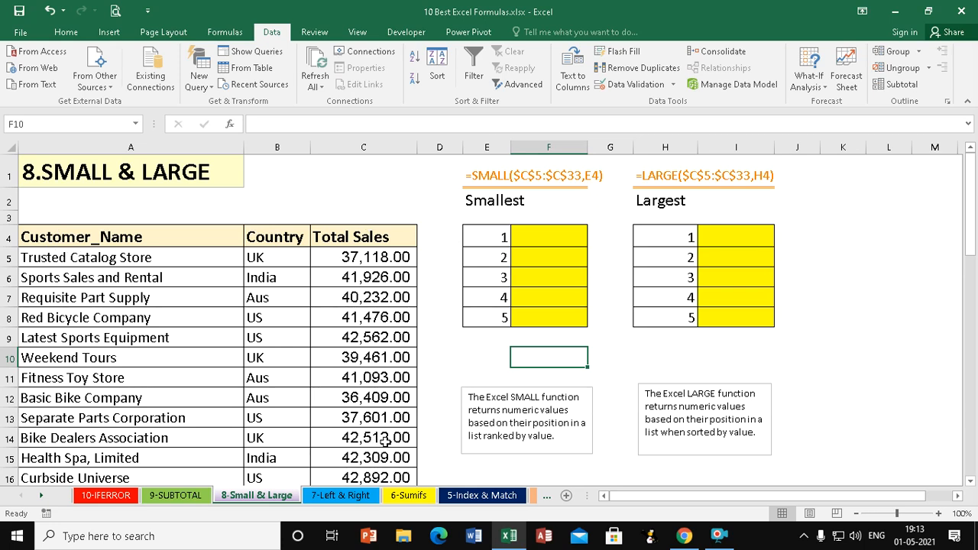
{"action": "left_click", "coordinate": [536, 237]}
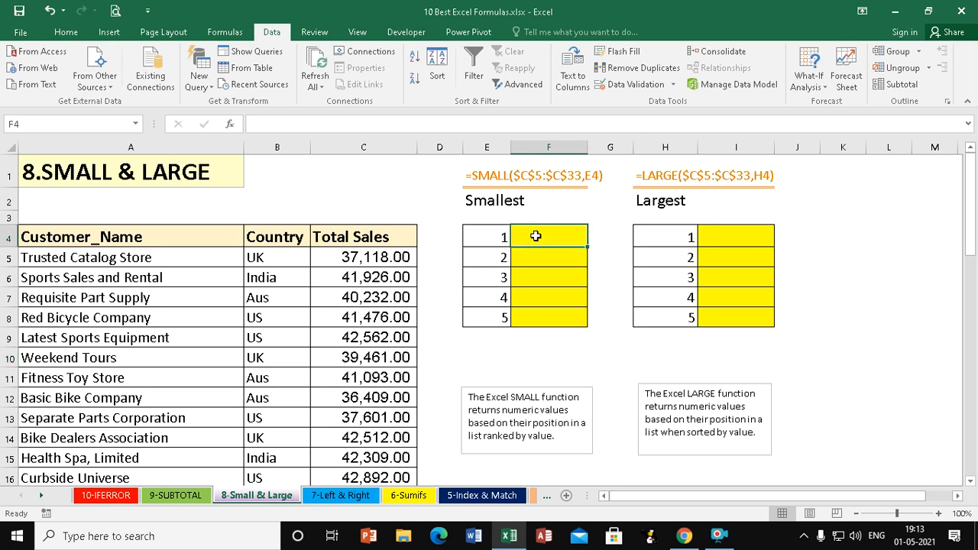
{"action": "type", "text": "=sma"}
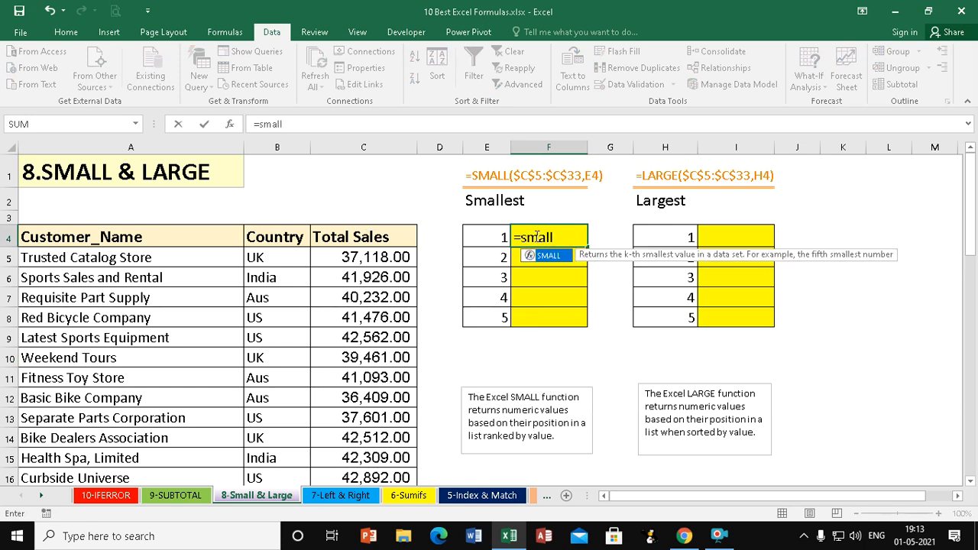
{"action": "type", "text": "ll"}
{"action": "key", "text": "Tab"}
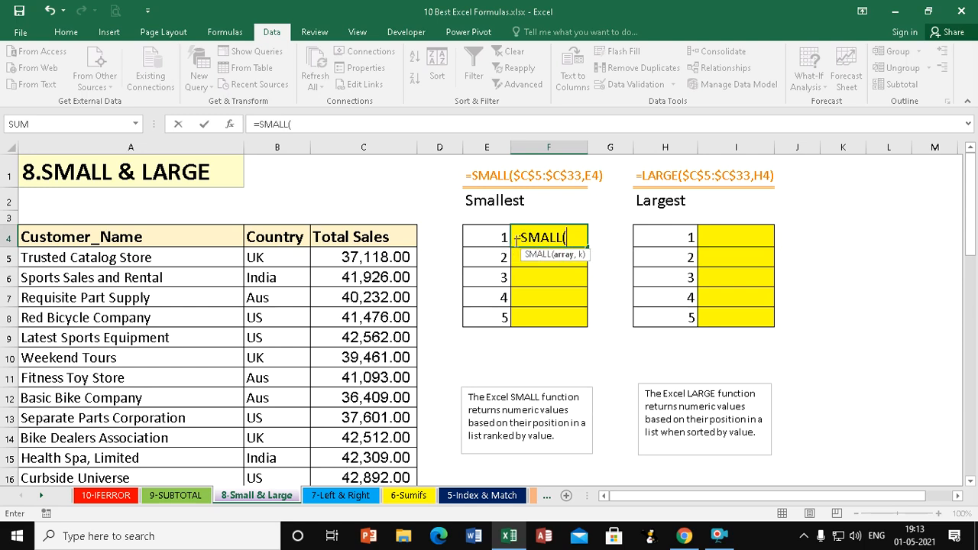
{"action": "left_click", "coordinate": [380, 258]}
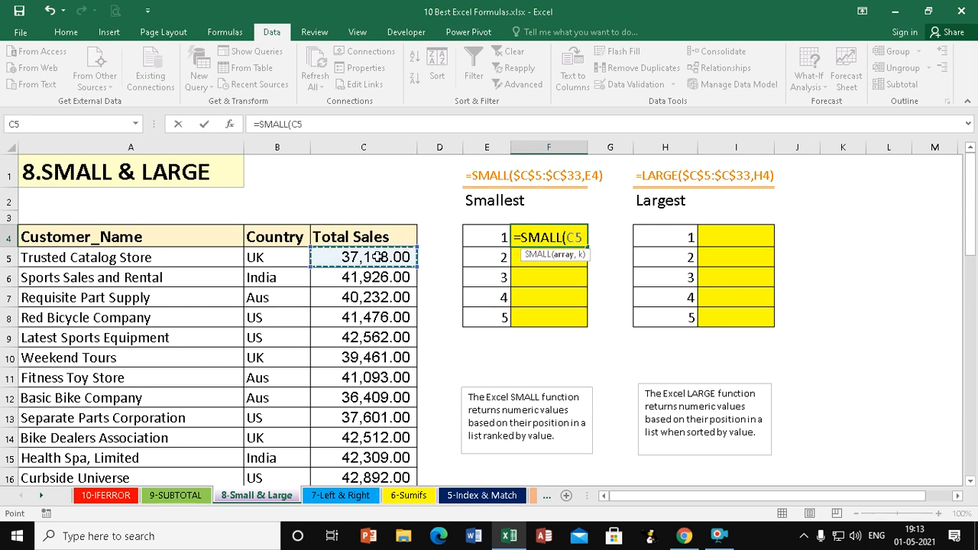
{"action": "left_click_drag", "start_coordinate": [380, 258], "coordinate": [378, 445]}
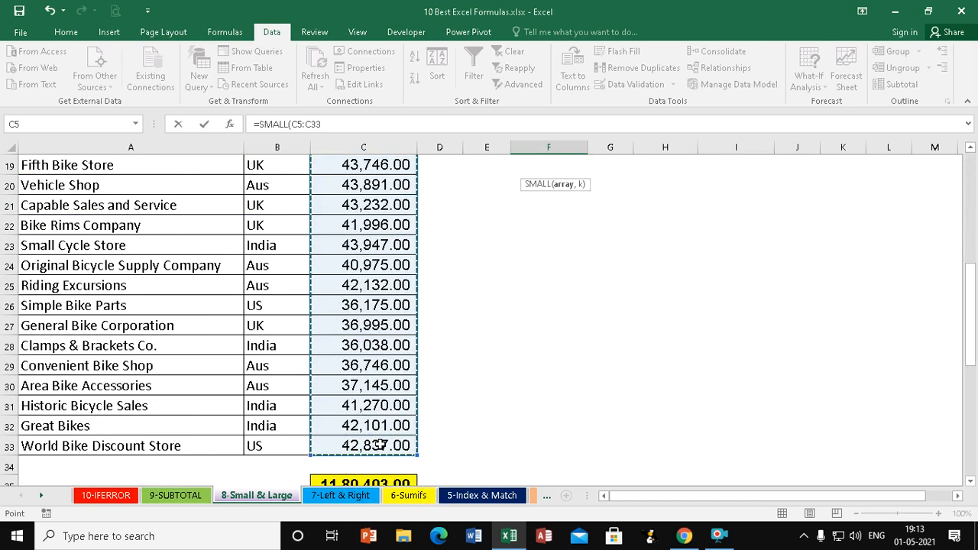
{"action": "scroll", "coordinate": [381, 445], "scroll_direction": "up", "scroll_amount": 6}
{"action": "type", "text": ","}
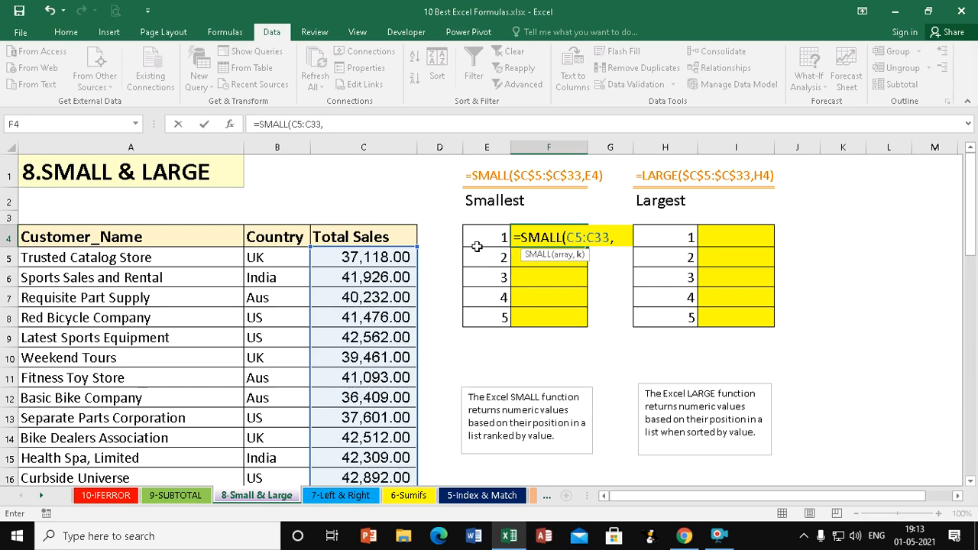
{"action": "left_click", "coordinate": [485, 232]}
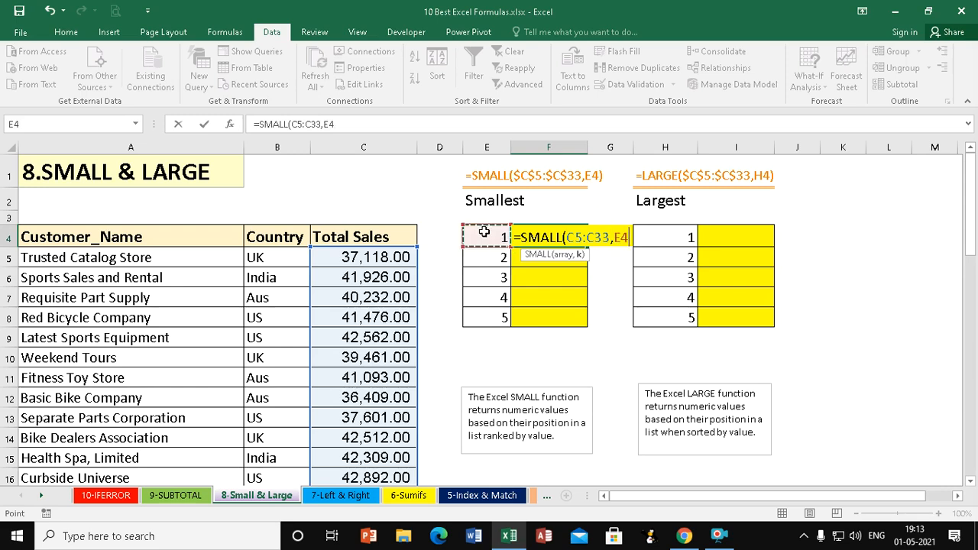
{"action": "type", "text": ")"}
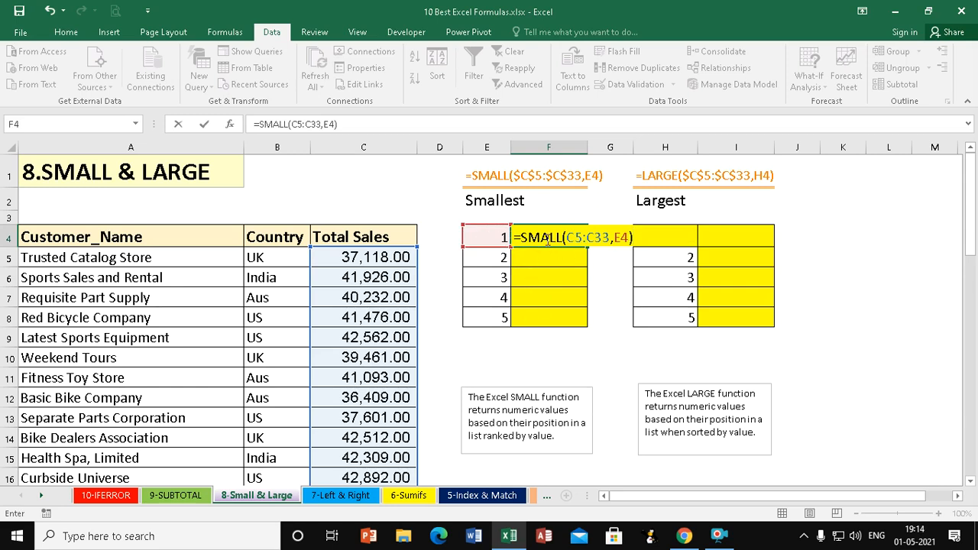
Make the C5:C33 range in the SMALL formula absolute and fill the formula from F4 down through F8.
{"action": "left_click_drag", "start_coordinate": [567, 238], "coordinate": [609, 237]}
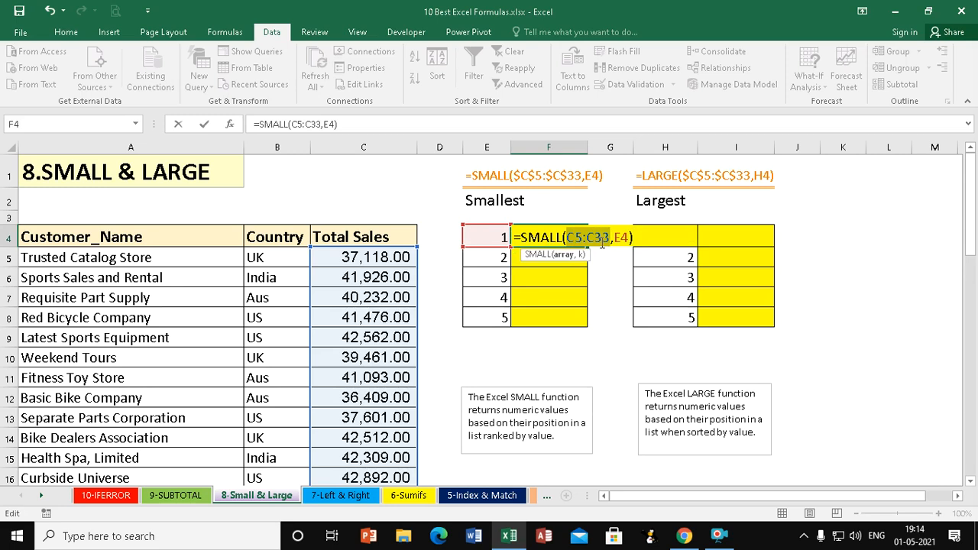
{"action": "key", "text": "F4"}
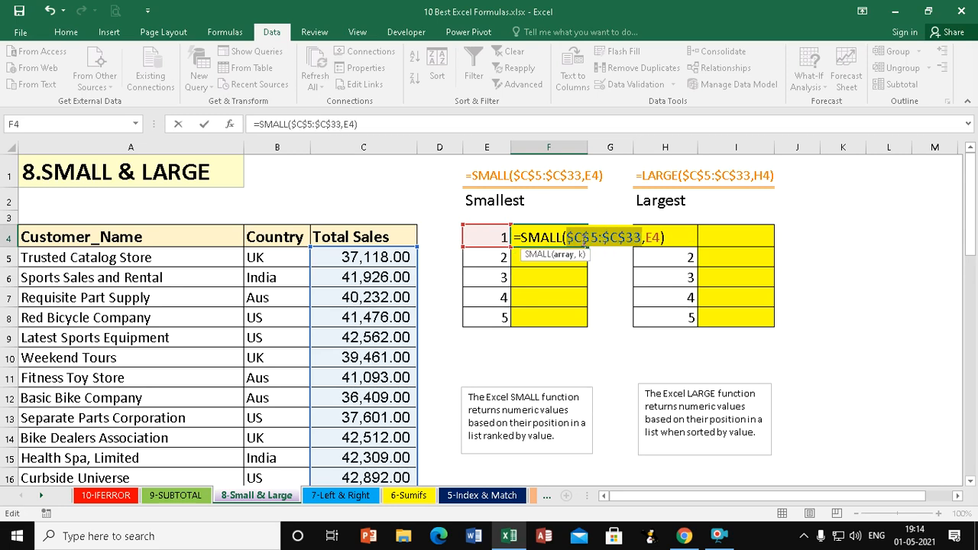
{"action": "key", "text": "ctrl+Return"}
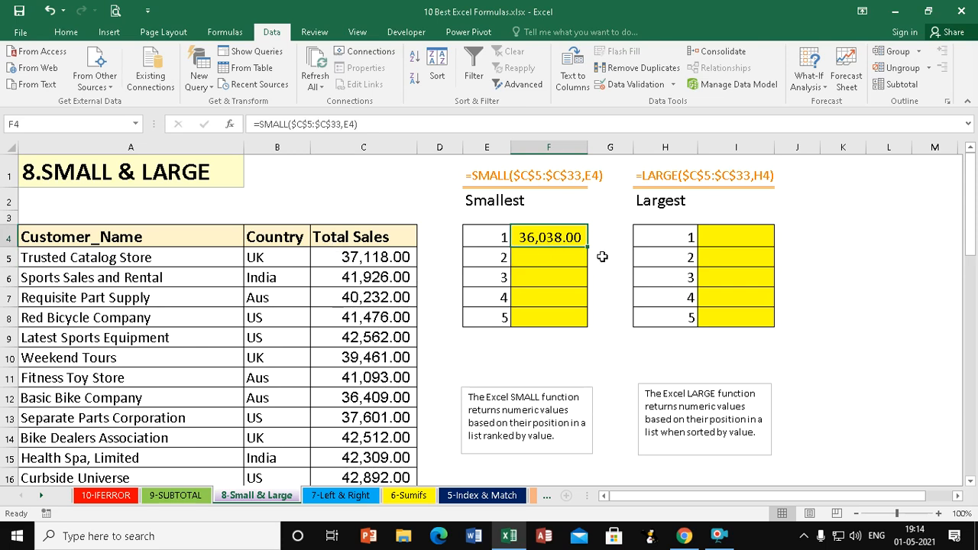
{"action": "left_click_drag", "start_coordinate": [586, 247], "coordinate": [572, 322]}
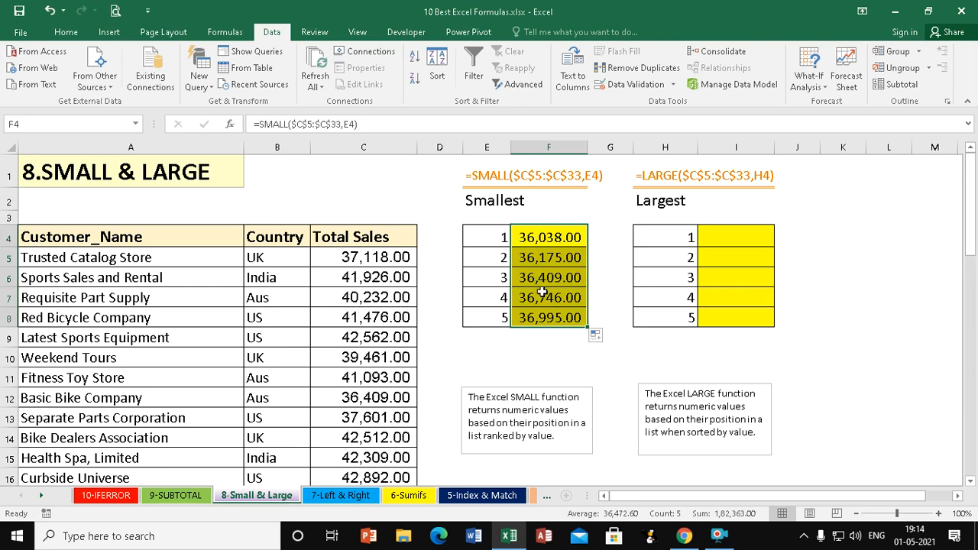
Write the formula =LARGE(C5:C33,H4) in cell I4 of the Largest table.
{"action": "left_click", "coordinate": [716, 235]}
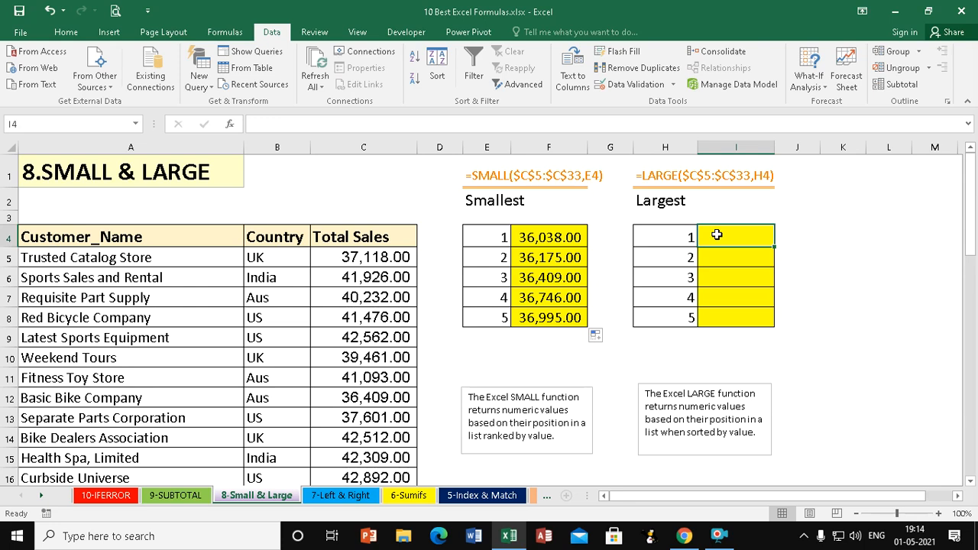
{"action": "type", "text": "="}
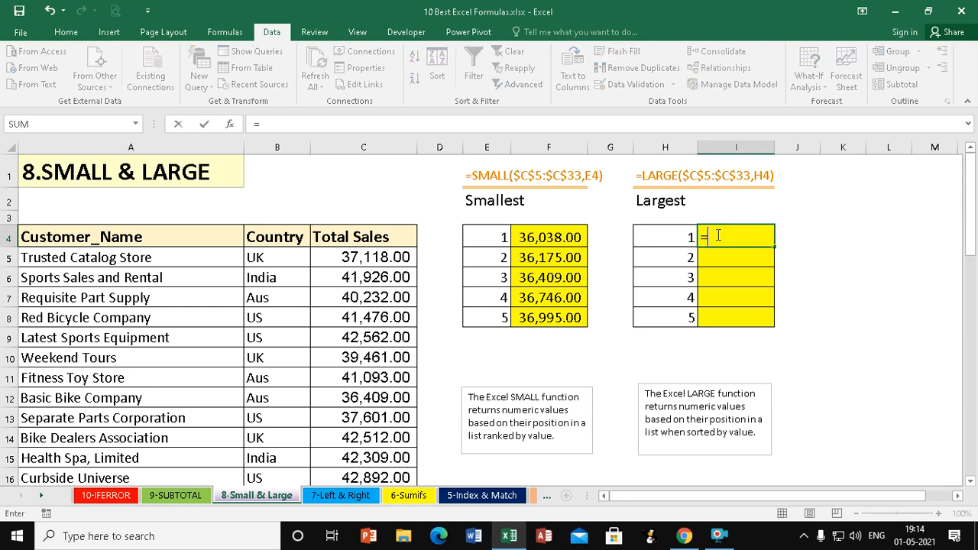
{"action": "type", "text": "large"}
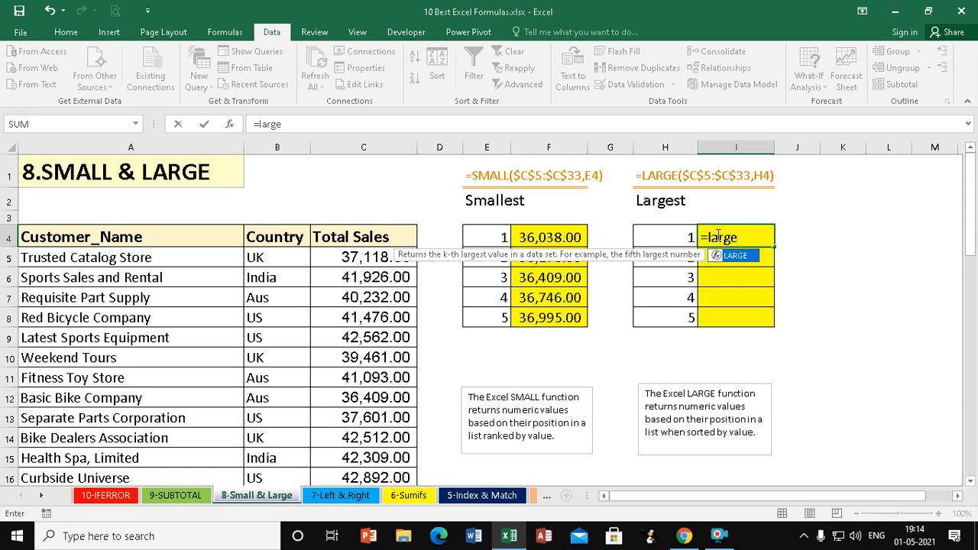
{"action": "key", "text": "Tab"}
{"action": "left_click_drag", "start_coordinate": [353, 256], "coordinate": [362, 459]}
{"action": "left_click_drag", "start_coordinate": [374, 521], "coordinate": [370, 439]}
{"action": "type", "text": ","}
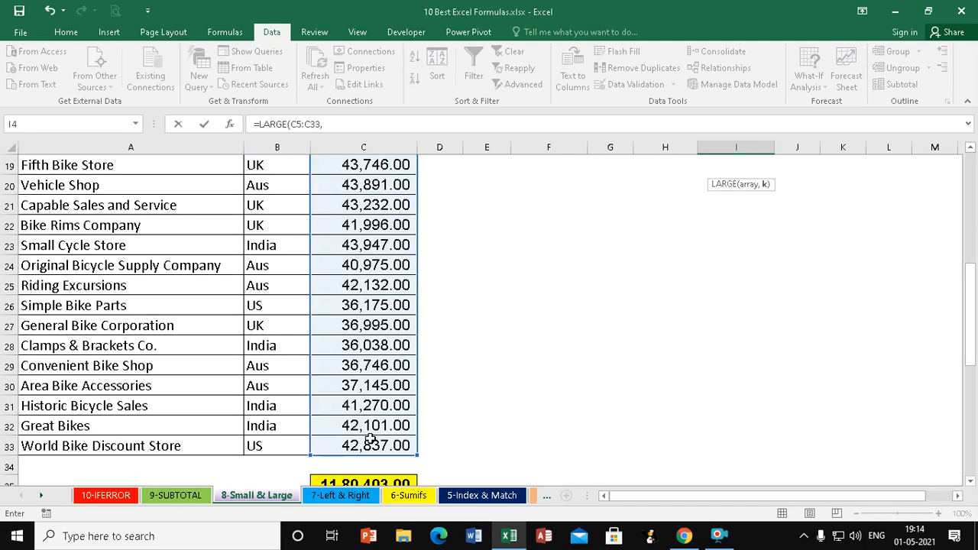
{"action": "left_click", "coordinate": [676, 236]}
{"action": "left_click", "coordinate": [675, 237]}
{"action": "type", "text": ")"}
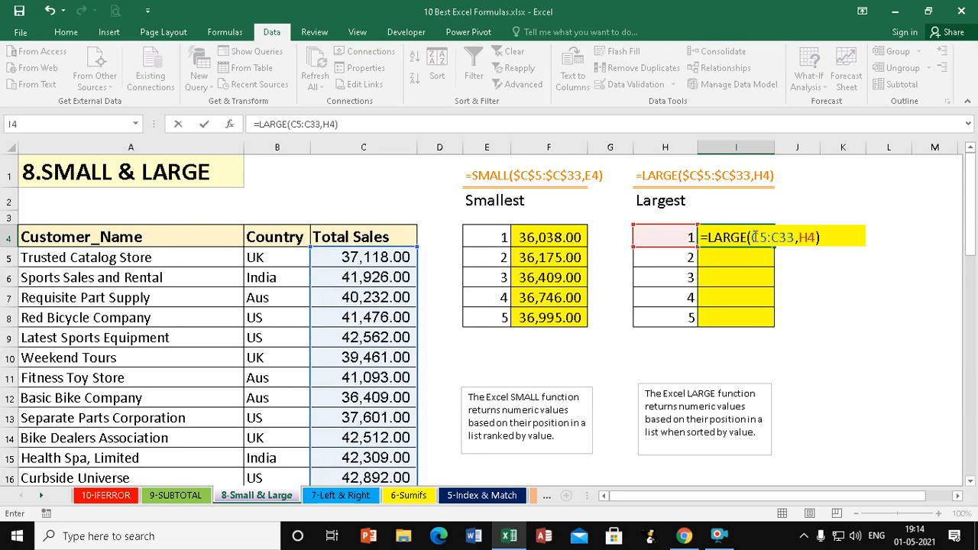
Make the C5:C33 range in the LARGE formula absolute and enter the formula in I4.
{"action": "left_click_drag", "start_coordinate": [753, 238], "coordinate": [794, 237]}
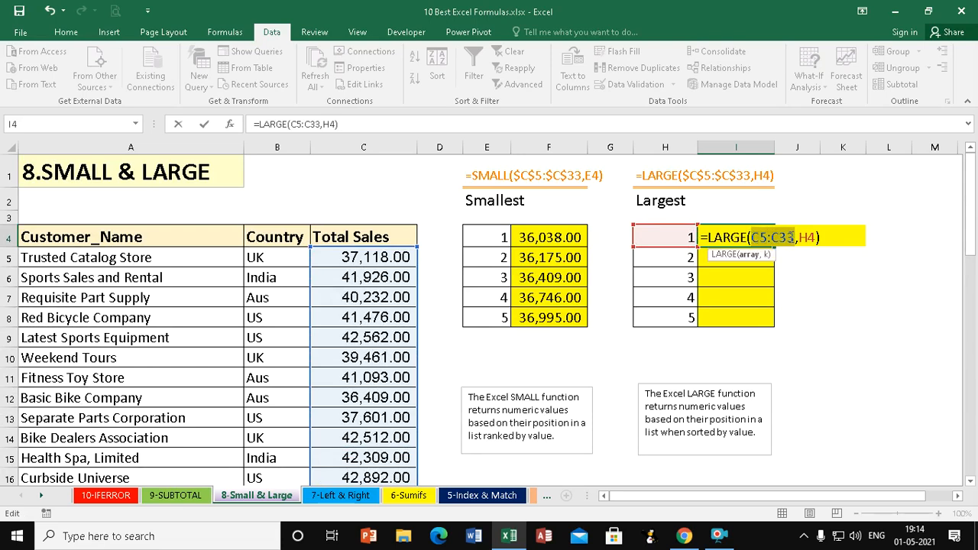
{"action": "key", "text": "F4"}
{"action": "key", "text": "Return"}
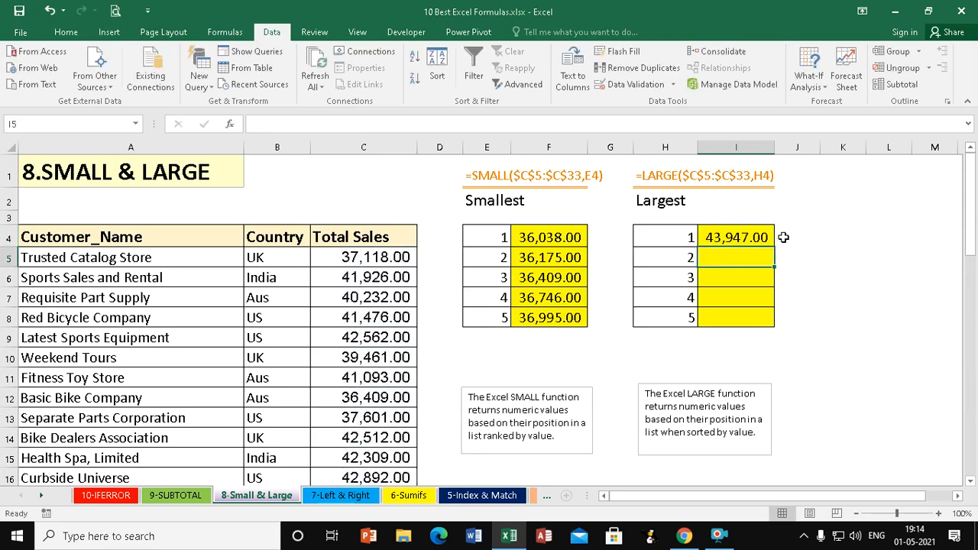
Review the Smallest results in F4:F8, then fill the LARGE formula from I4 down through I8.
{"action": "left_click", "coordinate": [731, 232]}
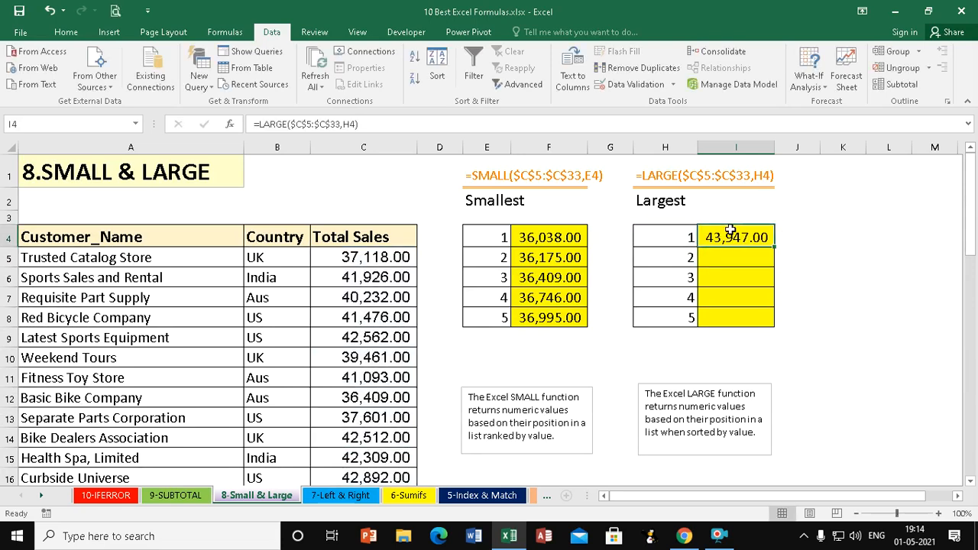
{"action": "left_click", "coordinate": [525, 236]}
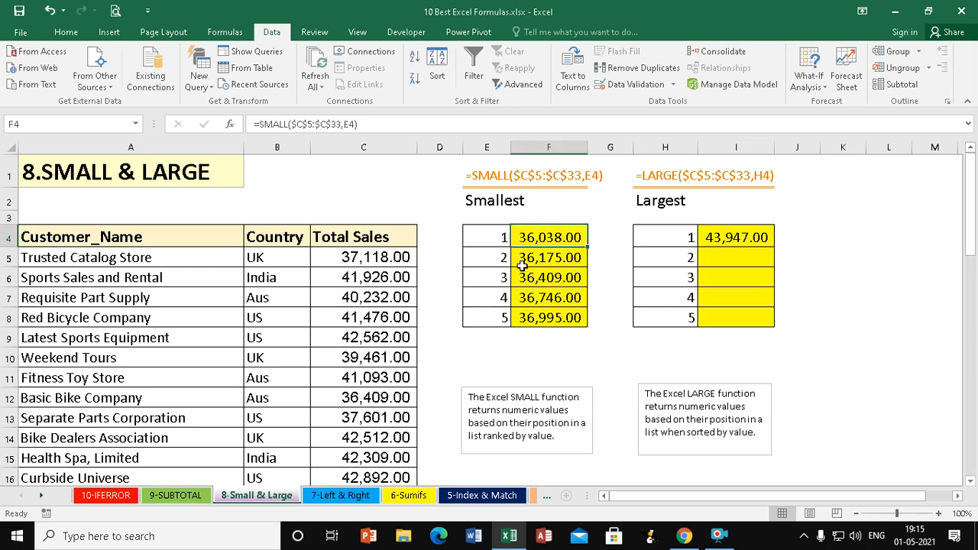
{"action": "left_click", "coordinate": [524, 260]}
{"action": "left_click", "coordinate": [534, 280]}
{"action": "left_click", "coordinate": [538, 299]}
{"action": "left_click", "coordinate": [537, 316]}
{"action": "left_click", "coordinate": [722, 238]}
{"action": "left_click_drag", "start_coordinate": [774, 247], "coordinate": [761, 318]}
{"action": "left_click_drag", "start_coordinate": [760, 322], "coordinate": [761, 321]}
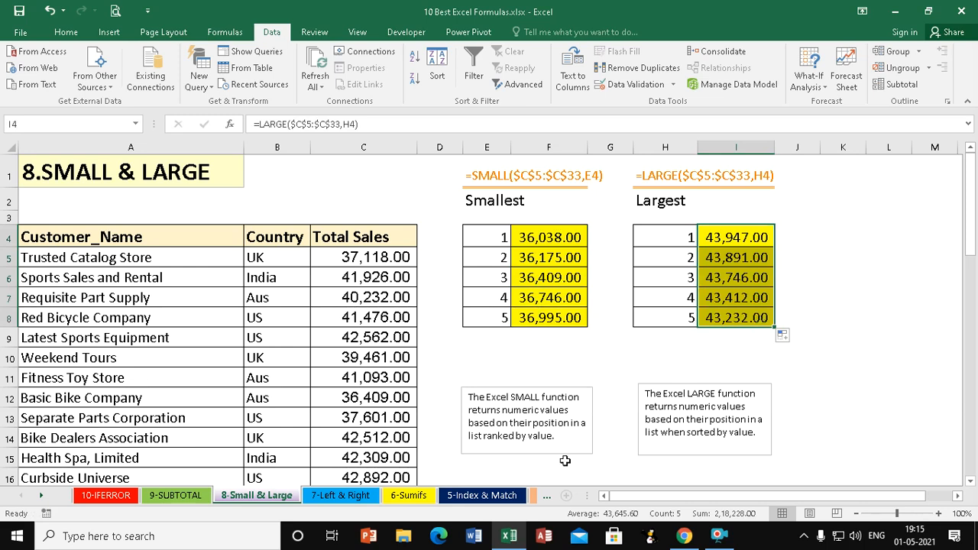
On the 7-Left & Right sheet, enter =LEFT(A6,3) in the yellow Supplier ID cell E6.
{"action": "left_click", "coordinate": [364, 500]}
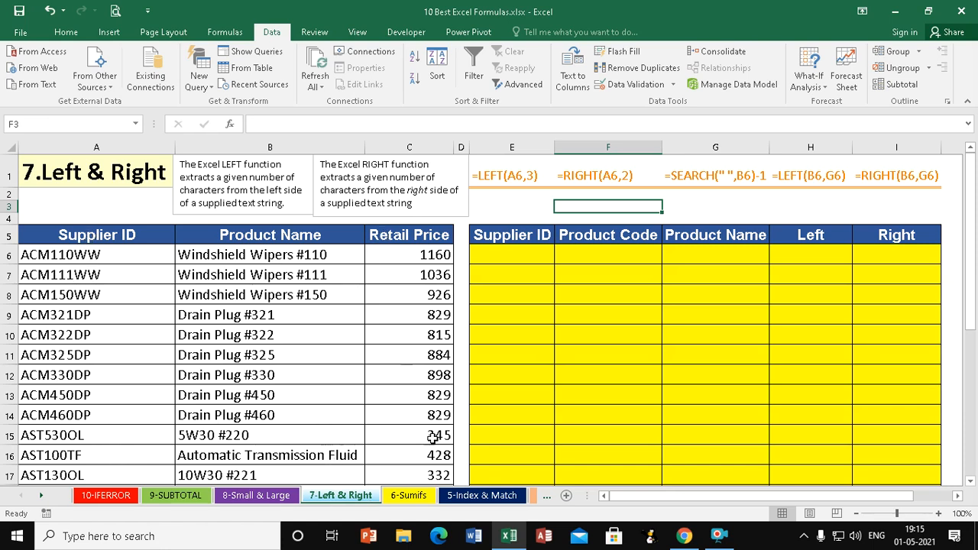
{"action": "left_click", "coordinate": [499, 256]}
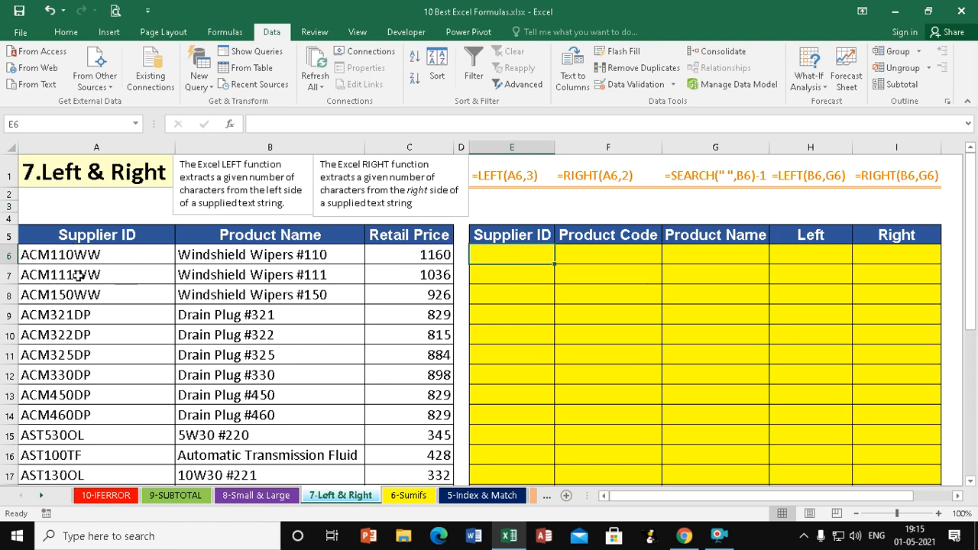
{"action": "type", "text": "="}
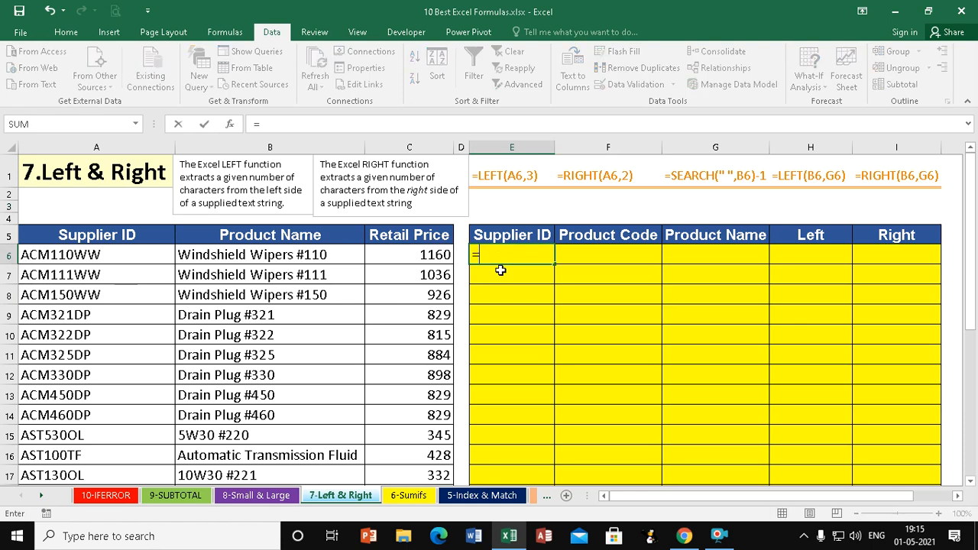
{"action": "type", "text": "left"}
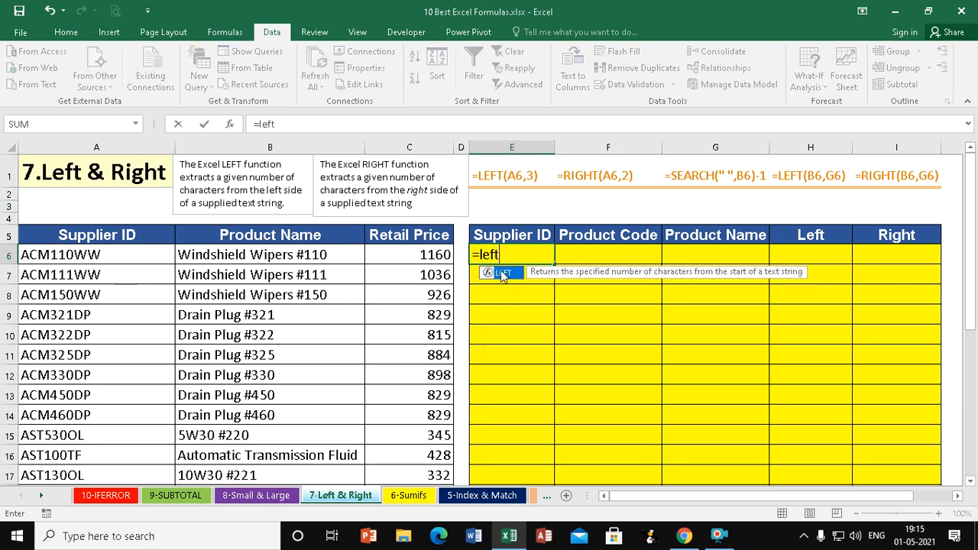
{"action": "key", "text": "Tab"}
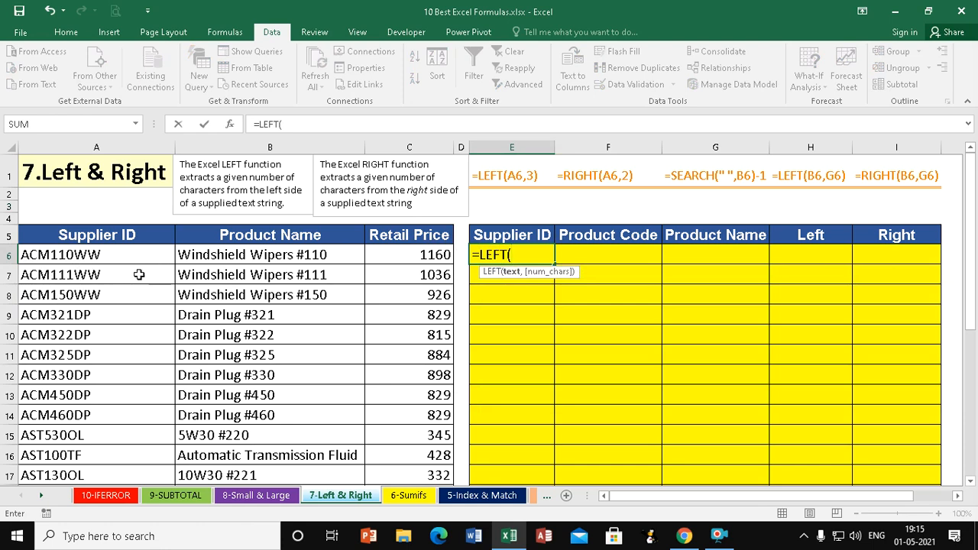
{"action": "left_click", "coordinate": [83, 257]}
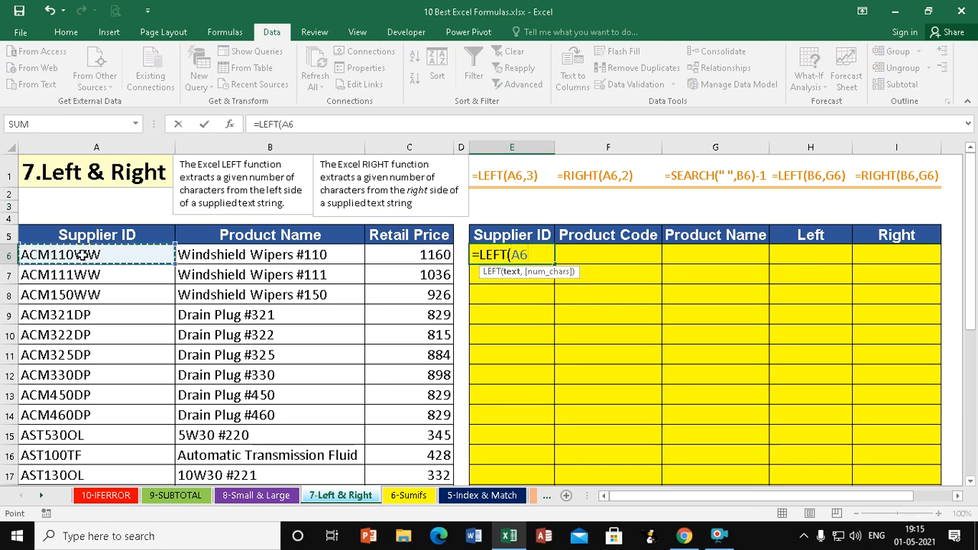
{"action": "type", "text": ",3"}
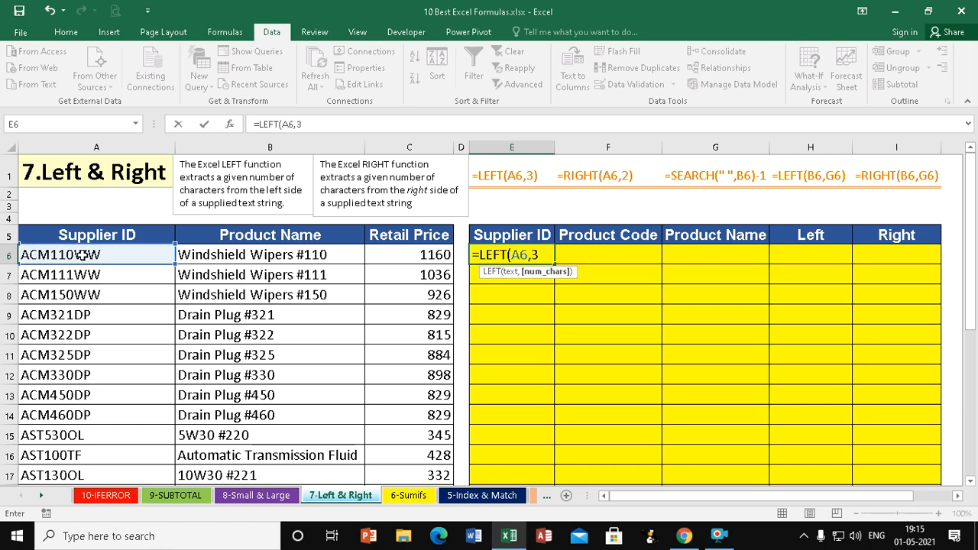
{"action": "type", "text": ")"}
{"action": "key", "text": "Return"}
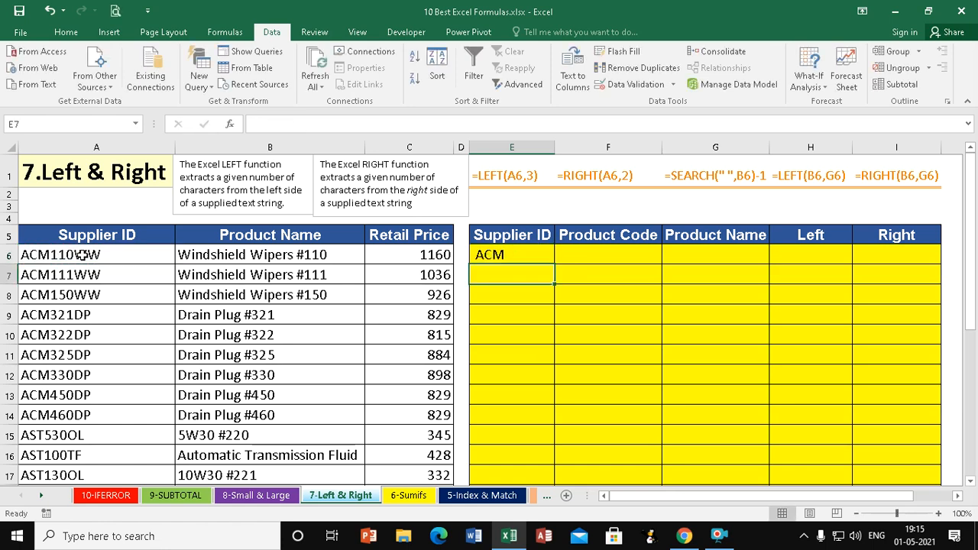
Fill the LEFT formula from E6 down the yellow Supplier ID column through E29.
{"action": "left_click", "coordinate": [496, 253]}
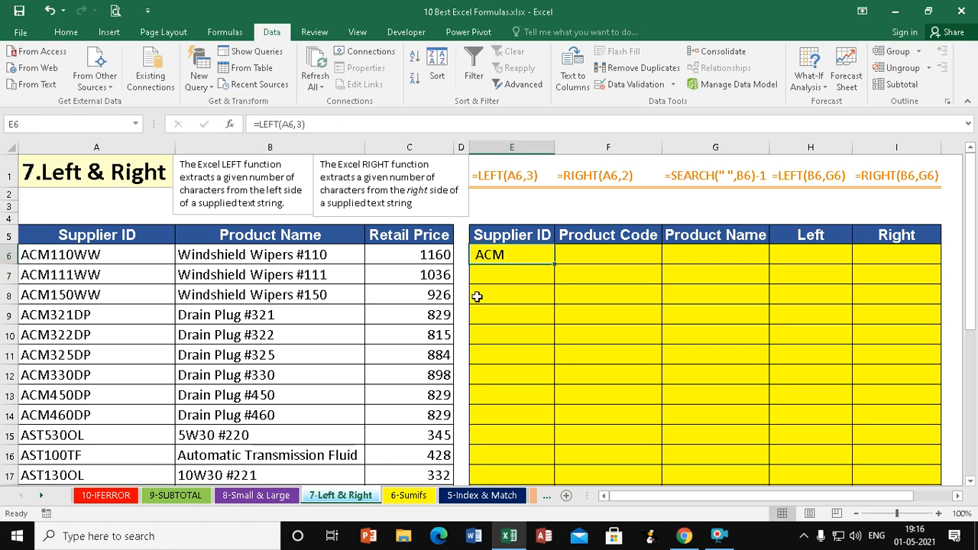
{"action": "left_click_drag", "start_coordinate": [553, 264], "coordinate": [545, 454]}
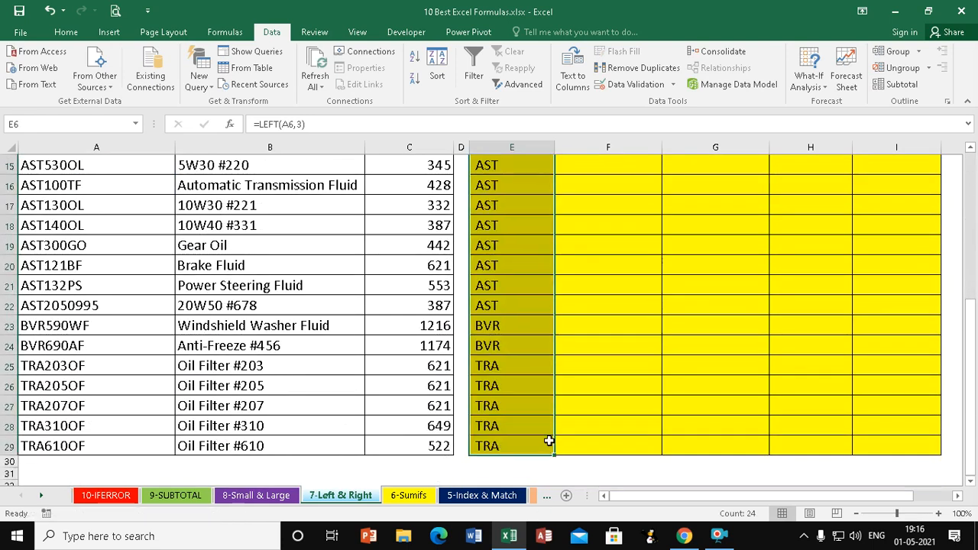
{"action": "scroll", "coordinate": [547, 438], "scroll_direction": "up", "scroll_amount": 5}
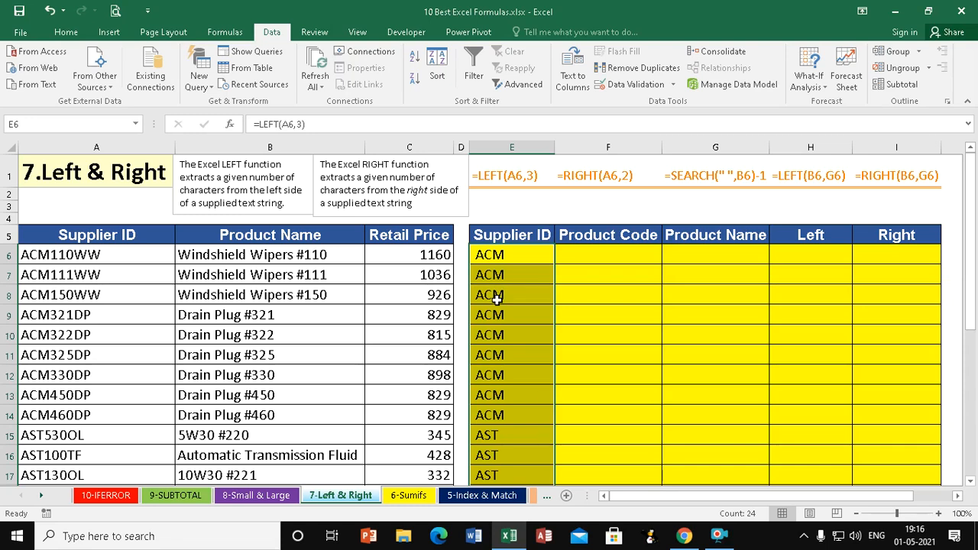
Enter =RIGHT(A6,2) in the yellow Product Code cell F6.
{"action": "left_click", "coordinate": [616, 257]}
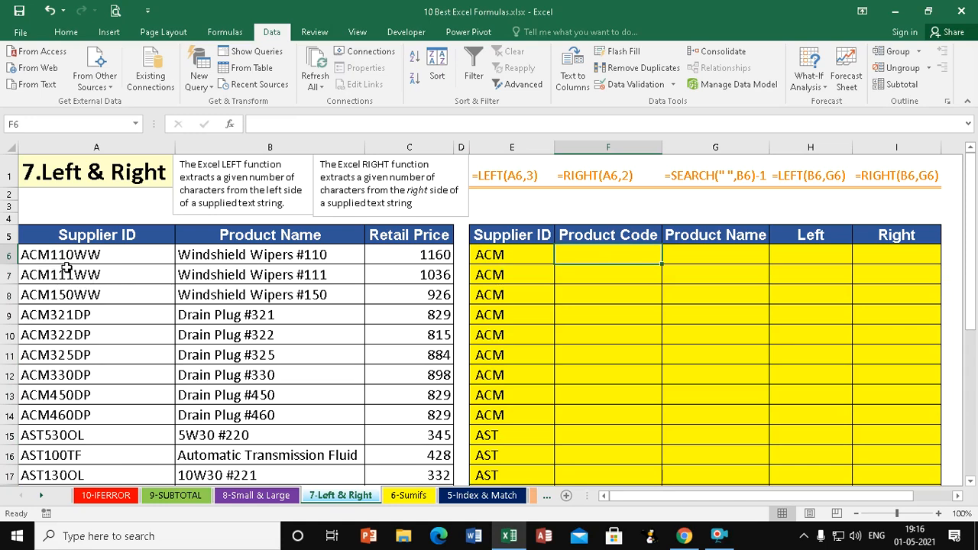
{"action": "type", "text": "=ri"}
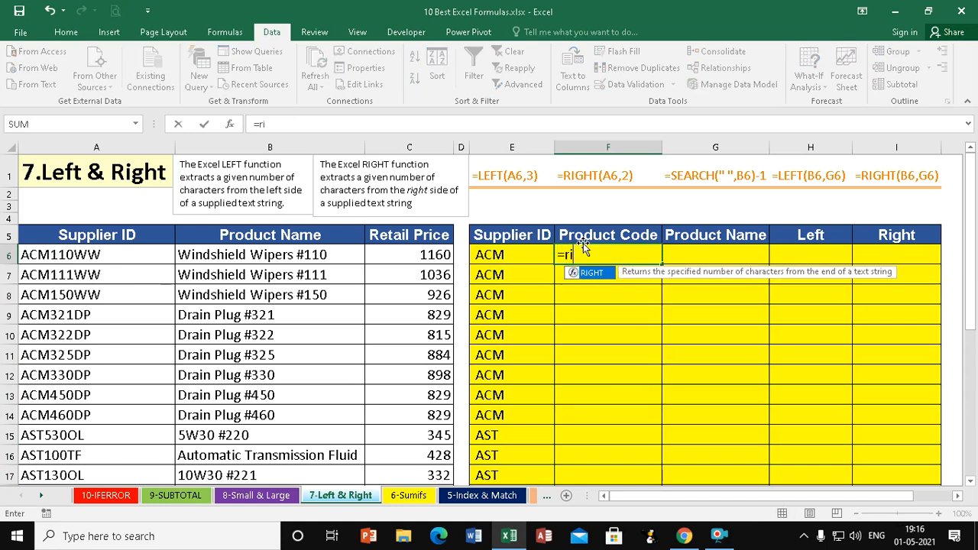
{"action": "type", "text": "ght"}
{"action": "key", "text": "Tab"}
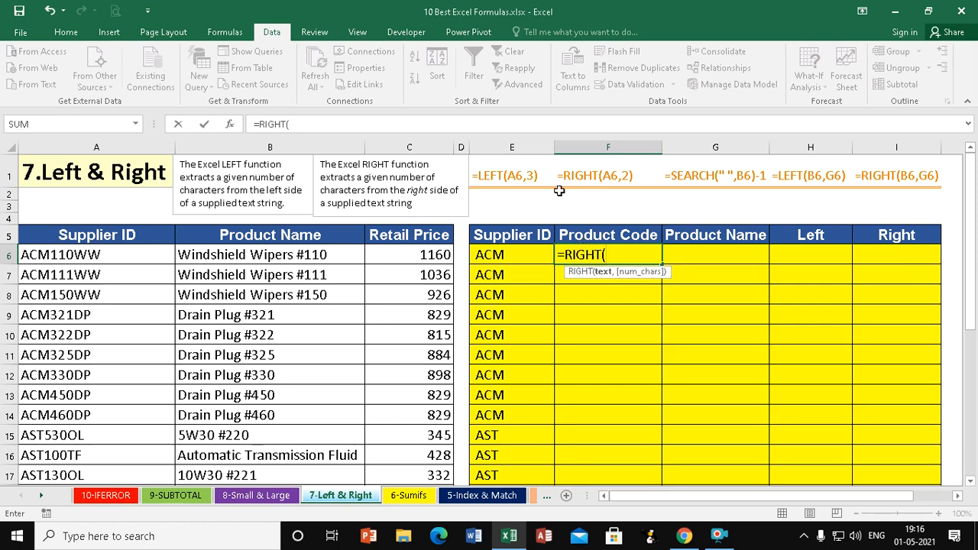
{"action": "left_click", "coordinate": [61, 256]}
{"action": "type", "text": ",2"}
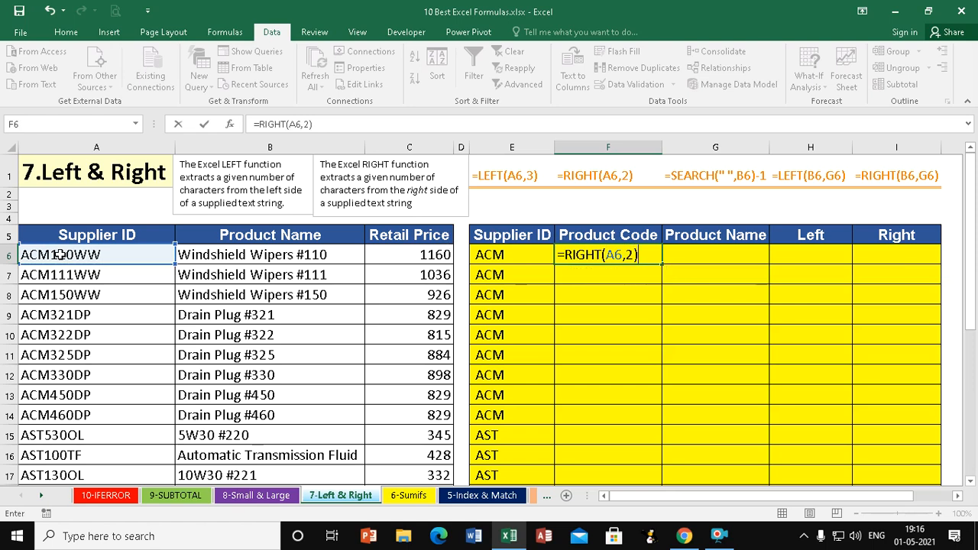
{"action": "key", "text": "Return"}
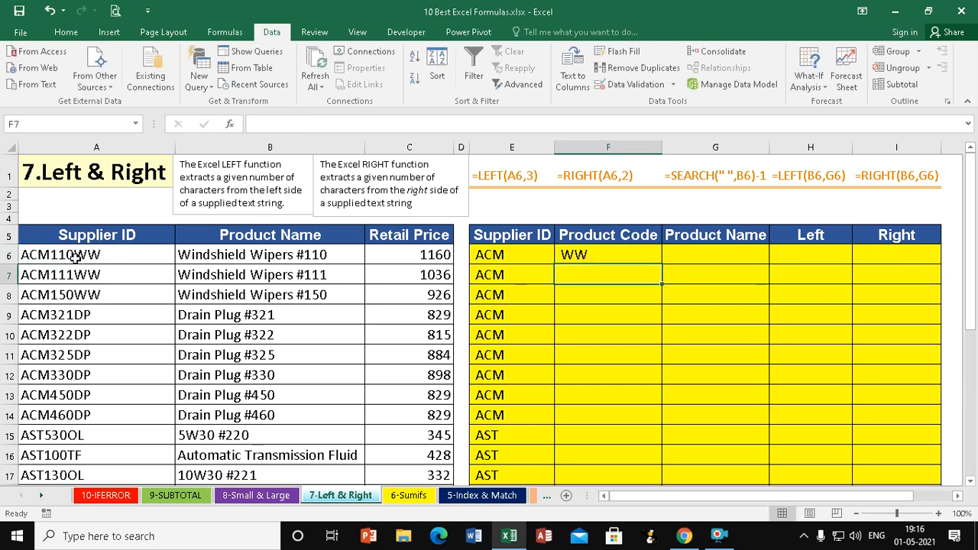
Fill the RIGHT formula from F6 down the yellow Product Code column through F29.
{"action": "left_click", "coordinate": [580, 255]}
{"action": "left_click_drag", "start_coordinate": [661, 263], "coordinate": [655, 463]}
{"action": "scroll", "coordinate": [661, 428], "scroll_direction": "up", "scroll_amount": 1}
{"action": "scroll", "coordinate": [661, 428], "scroll_direction": "up", "scroll_amount": 4}
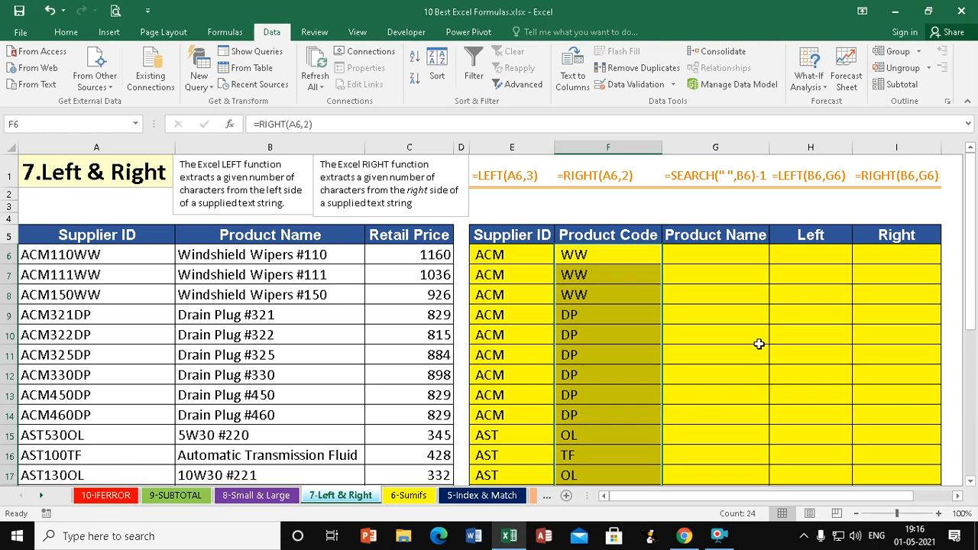
{"action": "left_click", "coordinate": [730, 312]}
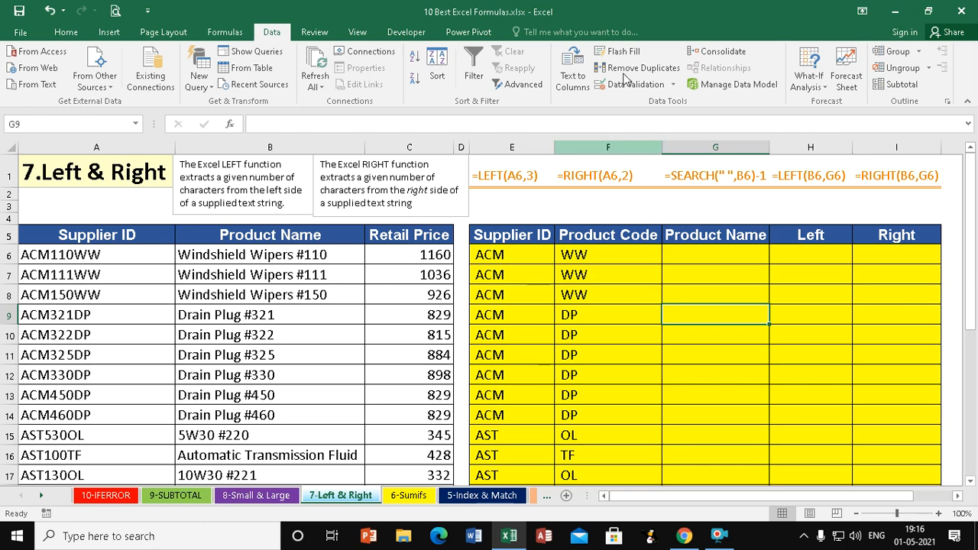
{"action": "left_click", "coordinate": [697, 252]}
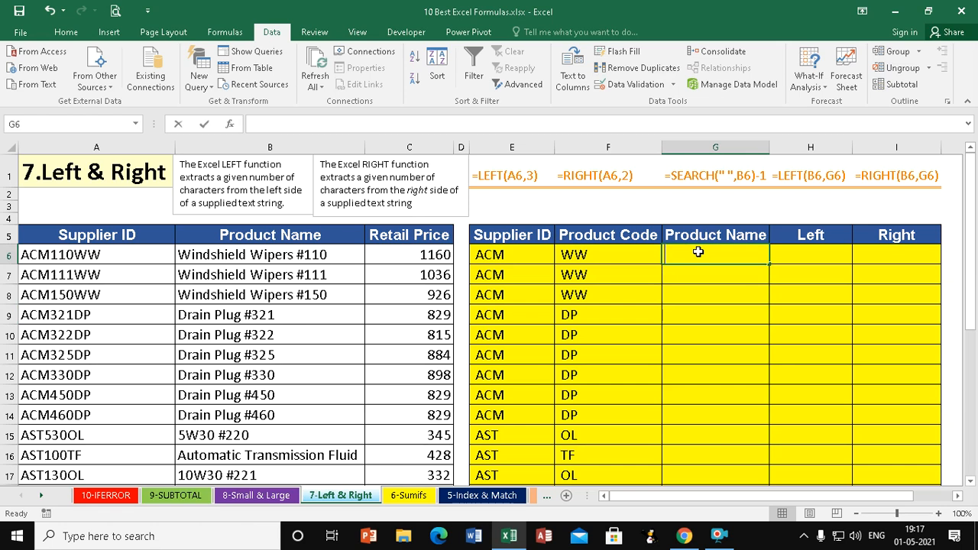
{"action": "type", "text": "=search"}
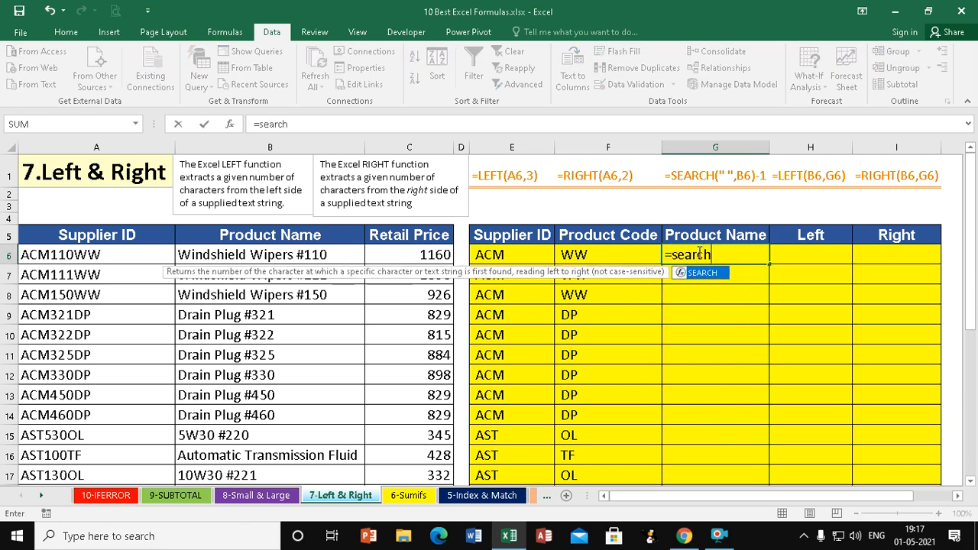
{"action": "key", "text": "Tab"}
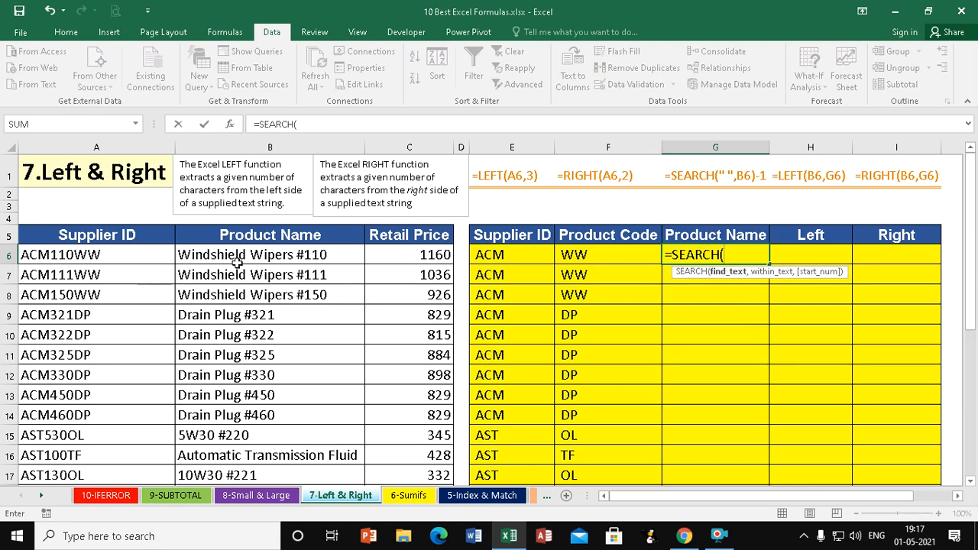
{"action": "key", "text": "Escape"}
Enter =SEARCH(" ",B6) in the yellow Product Name cell G6 to locate the first space.
{"action": "type", "text": "="}
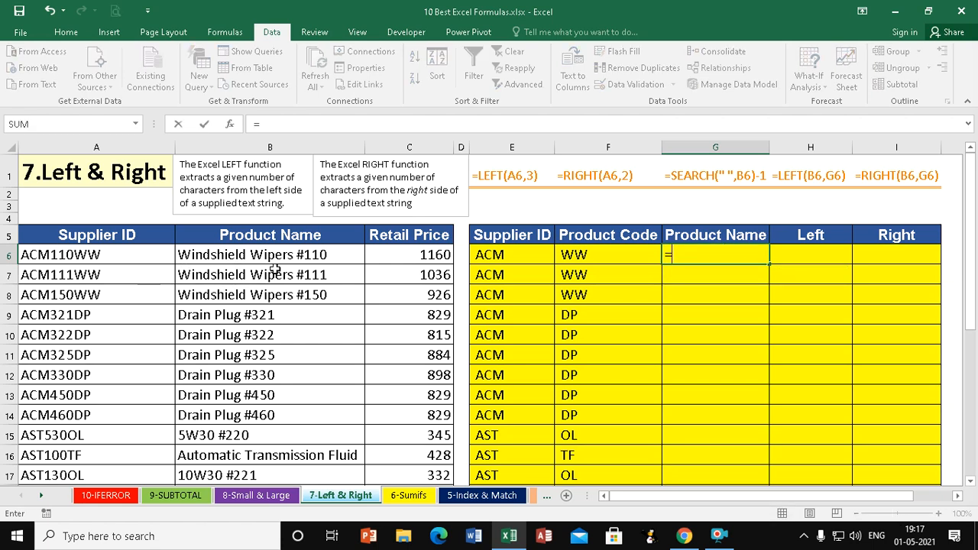
{"action": "type", "text": "sear"}
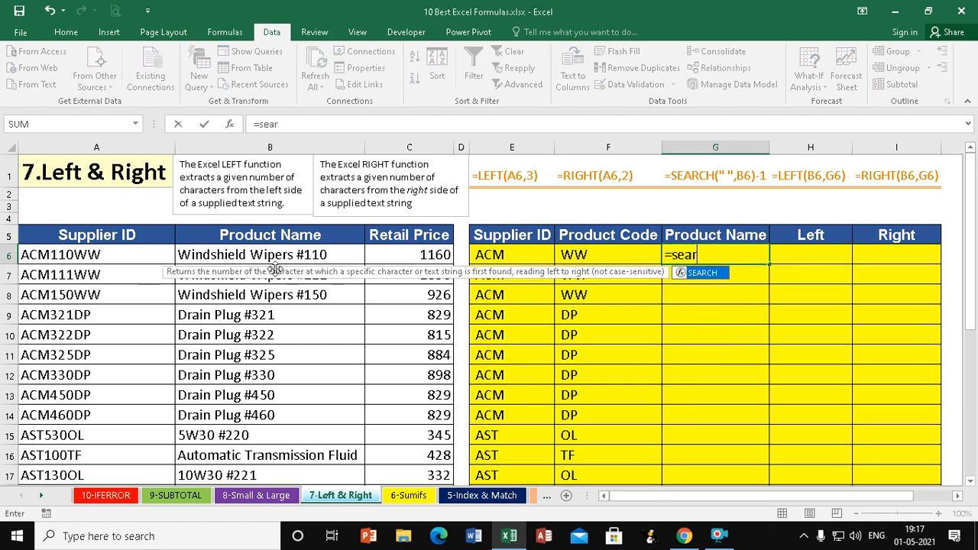
{"action": "type", "text": "ch"}
{"action": "key", "text": "Tab"}
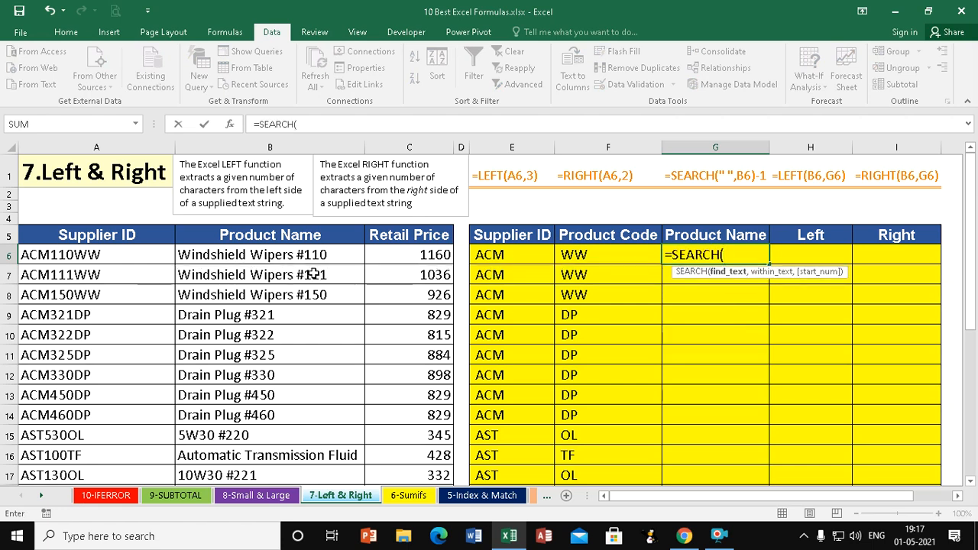
{"action": "type", "text": "\" \""}
{"action": "type", "text": ","}
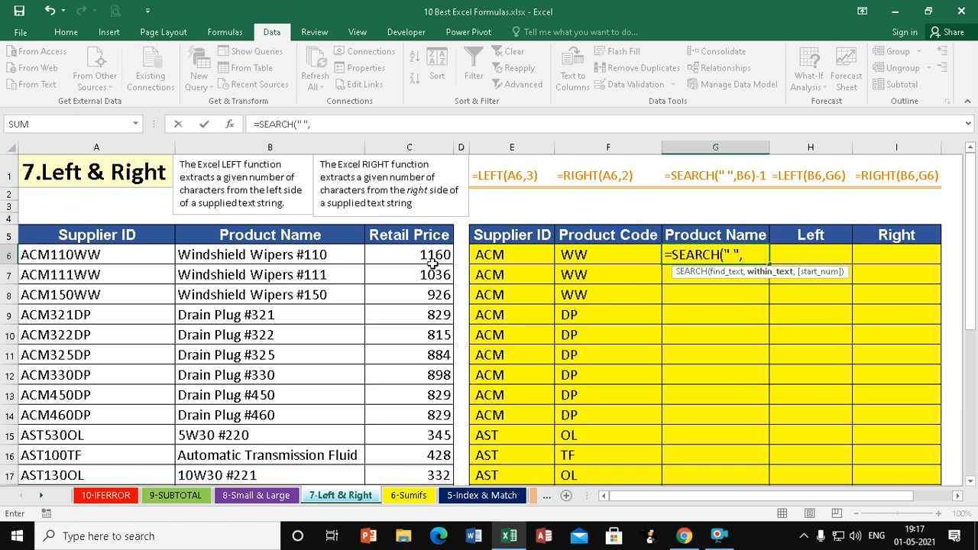
{"action": "left_click", "coordinate": [287, 258]}
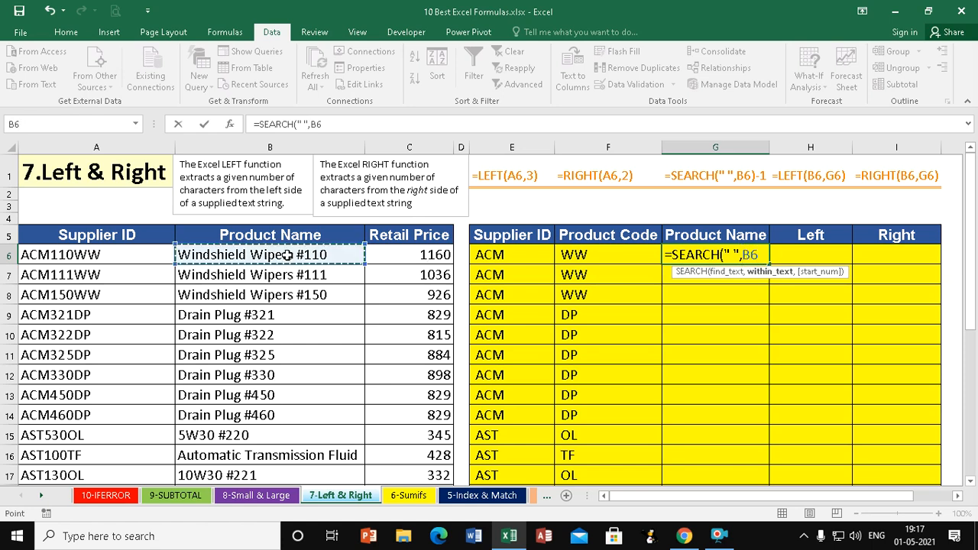
{"action": "type", "text": ")"}
{"action": "key", "text": "Return"}
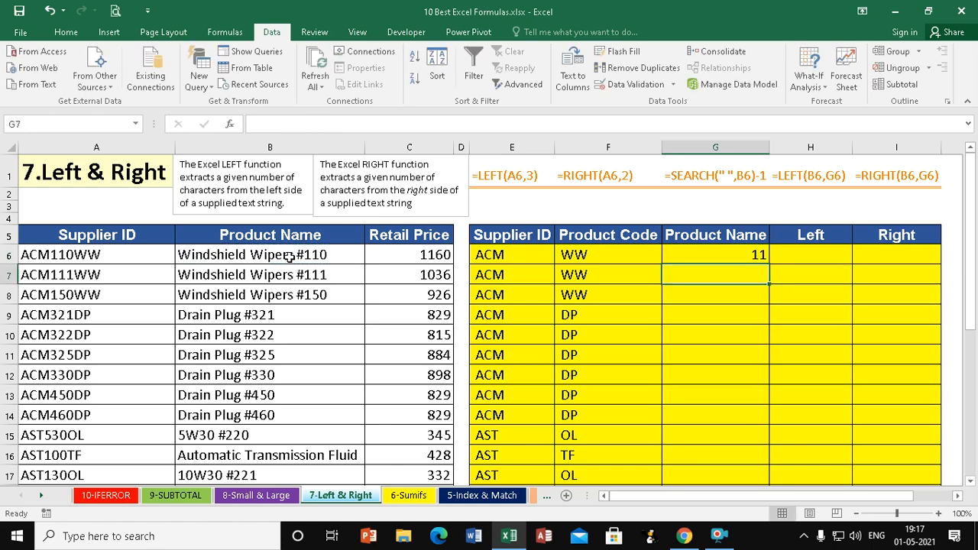
Append -1 to the SEARCH formula in G6 so it reads =SEARCH(" ",B6)-1.
{"action": "left_click", "coordinate": [753, 252]}
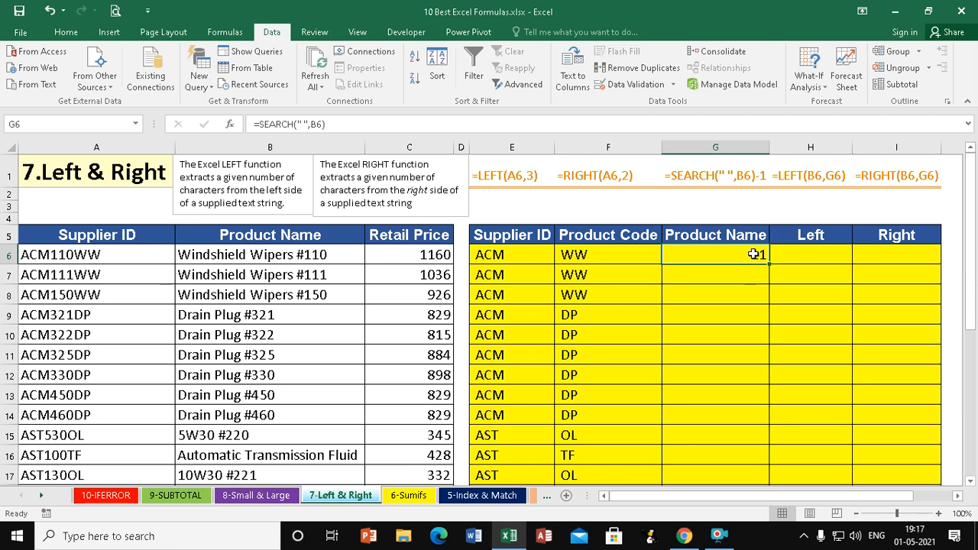
{"action": "left_click", "coordinate": [338, 124]}
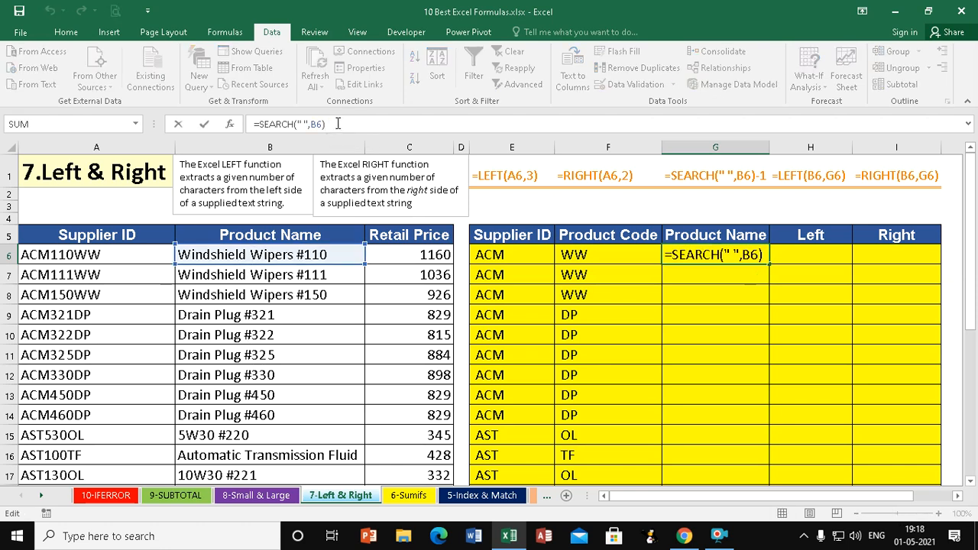
{"action": "type", "text": "-1"}
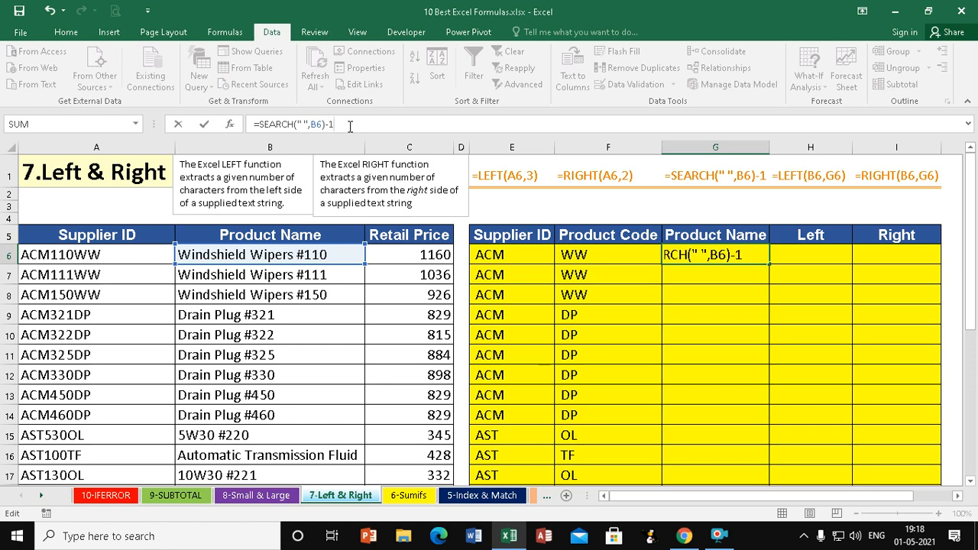
{"action": "key", "text": "Return"}
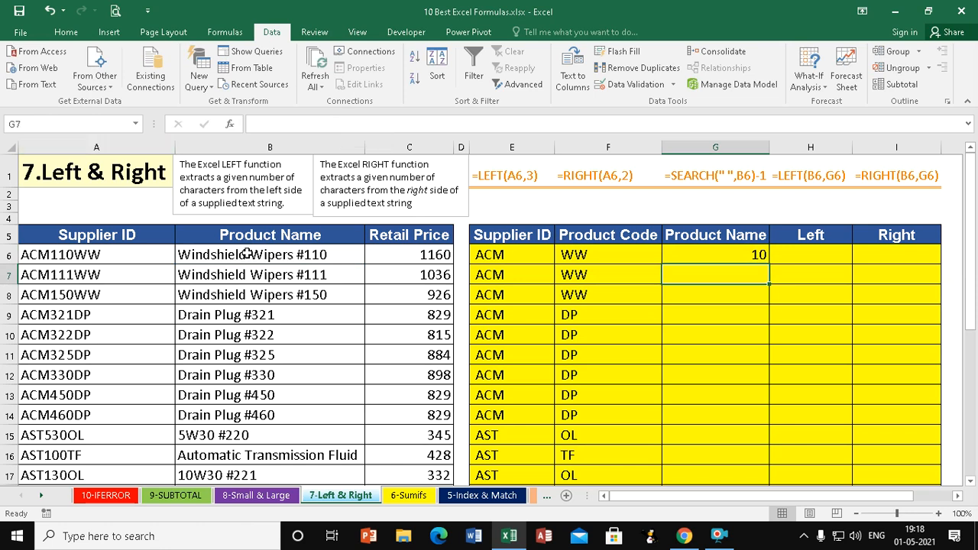
Fill the SEARCH formula from G6 down the yellow Product Name column through G29.
{"action": "left_click", "coordinate": [751, 254]}
{"action": "left_click_drag", "start_coordinate": [768, 264], "coordinate": [745, 447]}
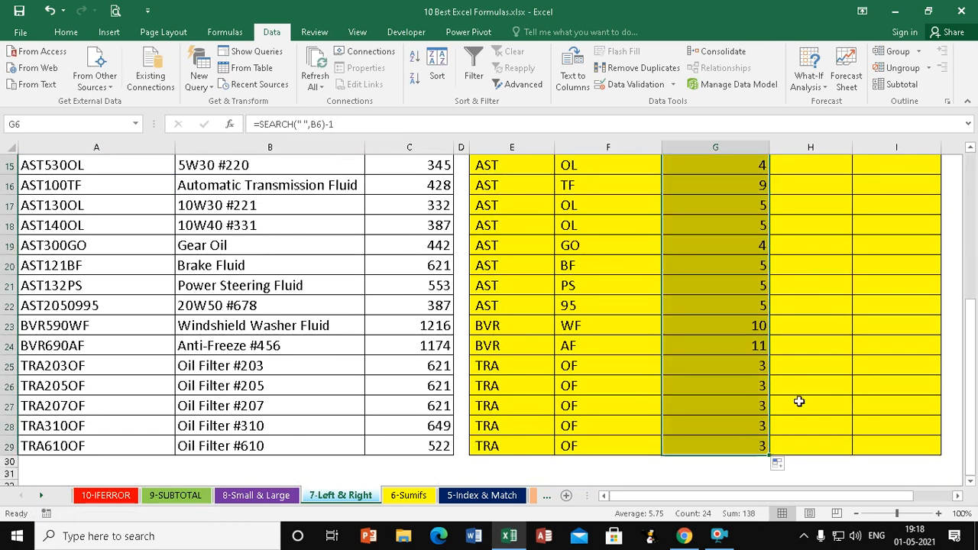
{"action": "left_click", "coordinate": [816, 366]}
{"action": "scroll", "coordinate": [817, 366], "scroll_direction": "up", "scroll_amount": 5}
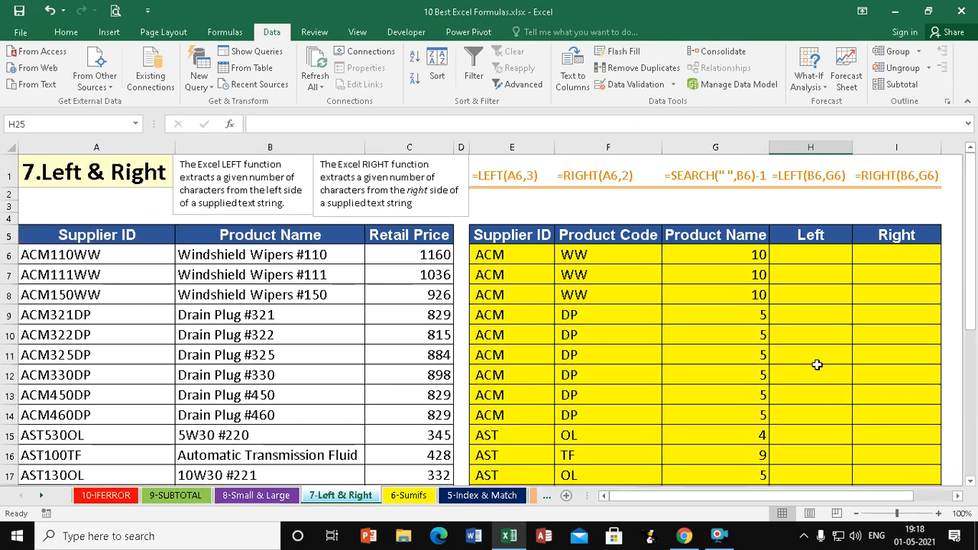
Enter =LEFT(B6,G6) in the yellow Left cell H6 to extract the product name's first word.
{"action": "left_click", "coordinate": [805, 255]}
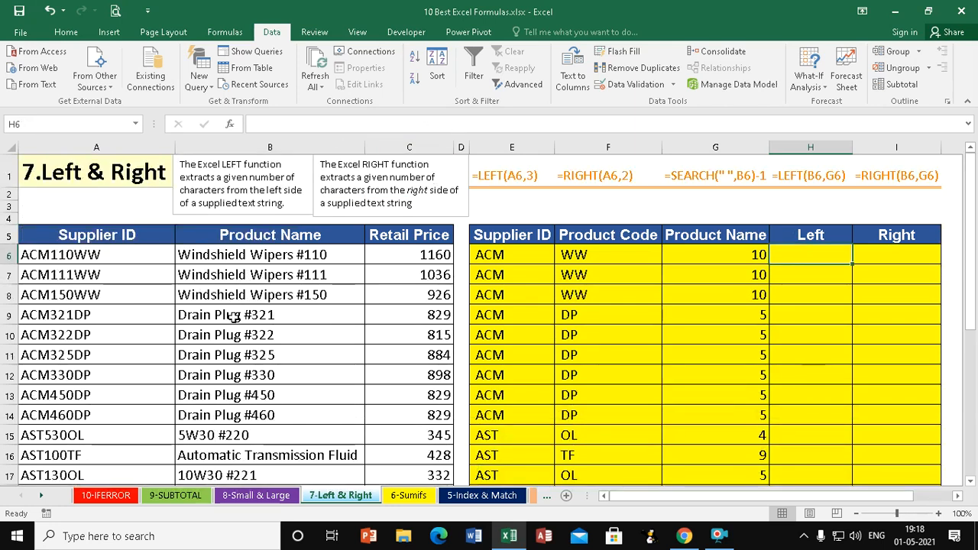
{"action": "type", "text": "=l"}
{"action": "type", "text": "t"}
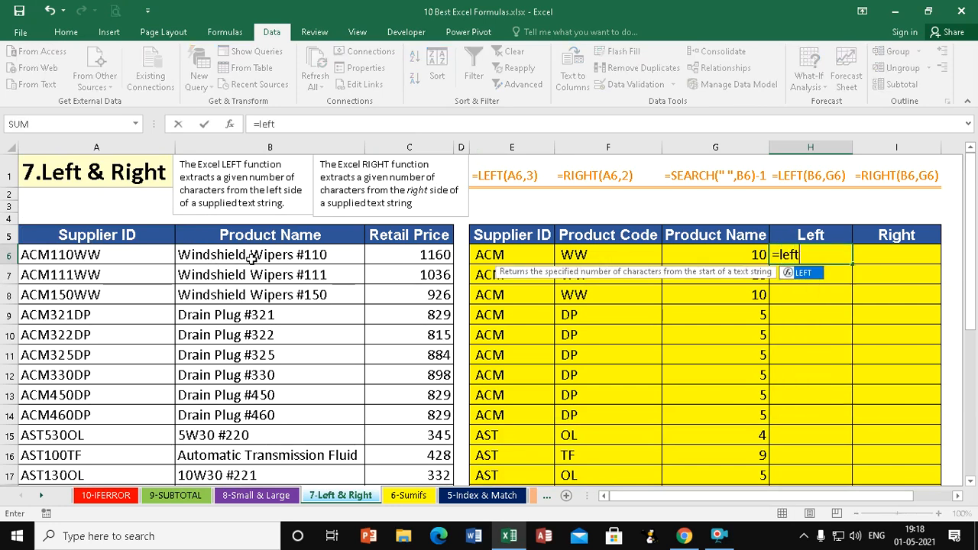
{"action": "key", "text": "Tab"}
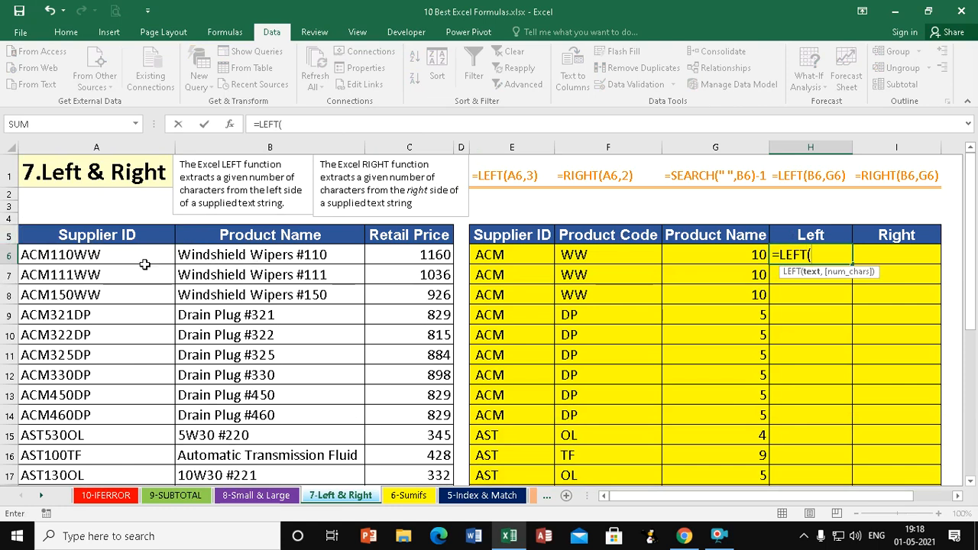
{"action": "left_click", "coordinate": [218, 250]}
{"action": "type", "text": ","}
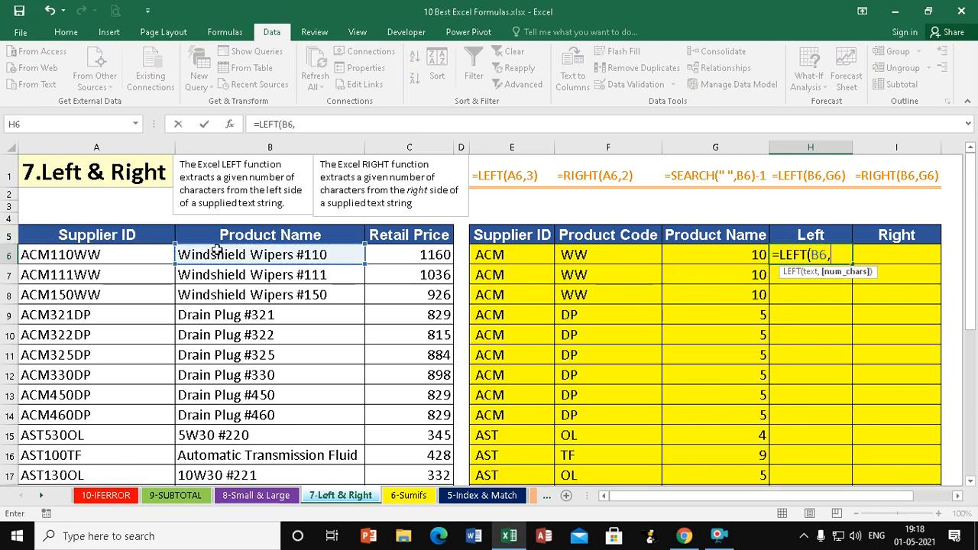
{"action": "left_click", "coordinate": [745, 254]}
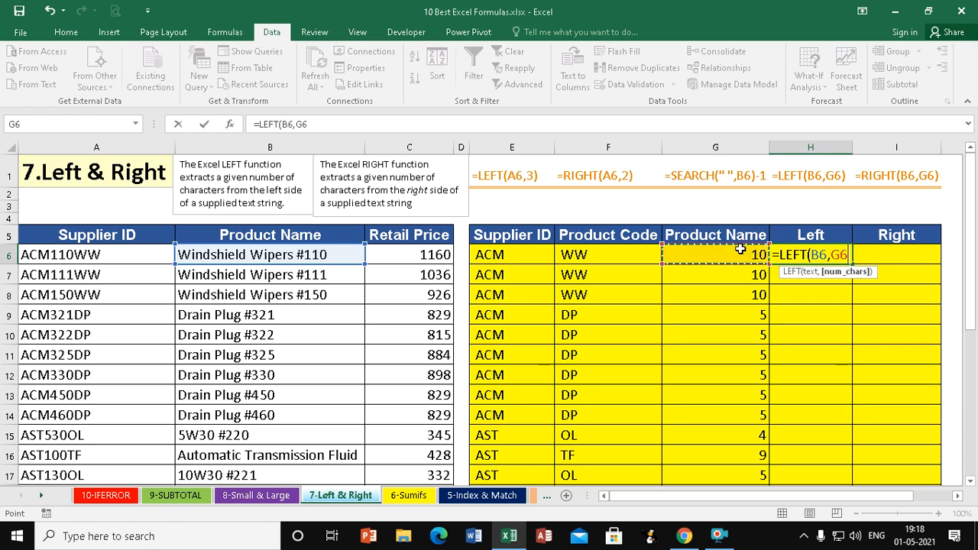
{"action": "type", "text": ")"}
{"action": "key", "text": "Return"}
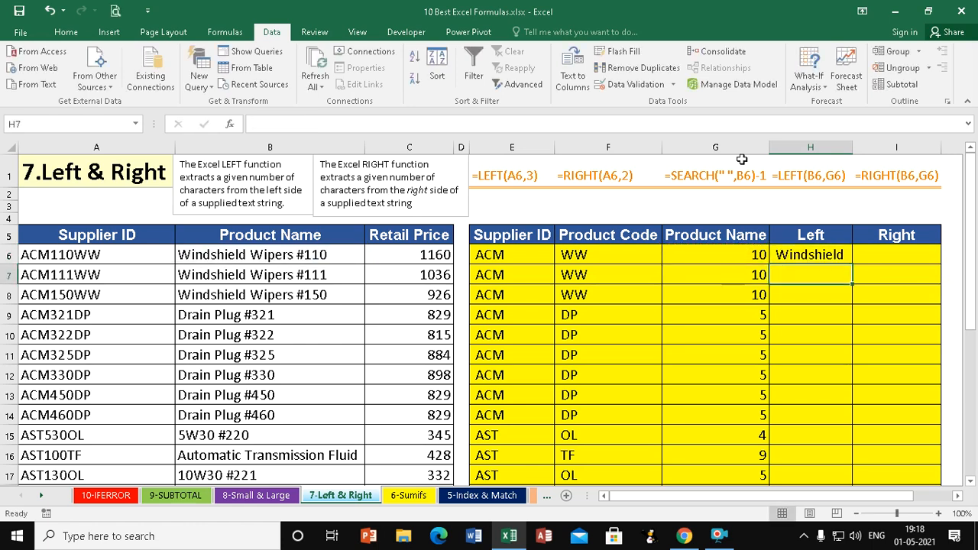
Fill the LEFT formula from H6 down the yellow Left column through H29.
{"action": "left_click", "coordinate": [821, 258]}
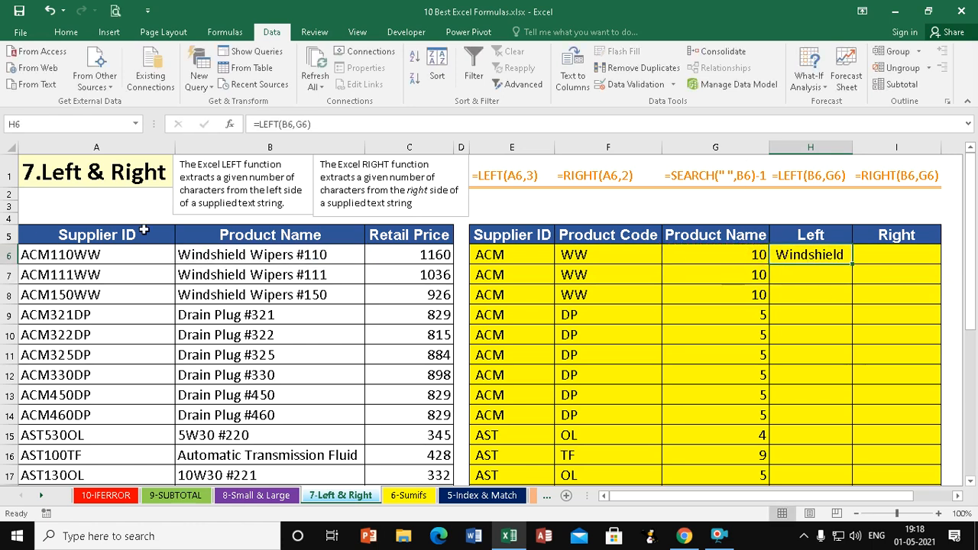
{"action": "left_click_drag", "start_coordinate": [216, 268], "coordinate": [836, 452]}
{"action": "left_click", "coordinate": [832, 256]}
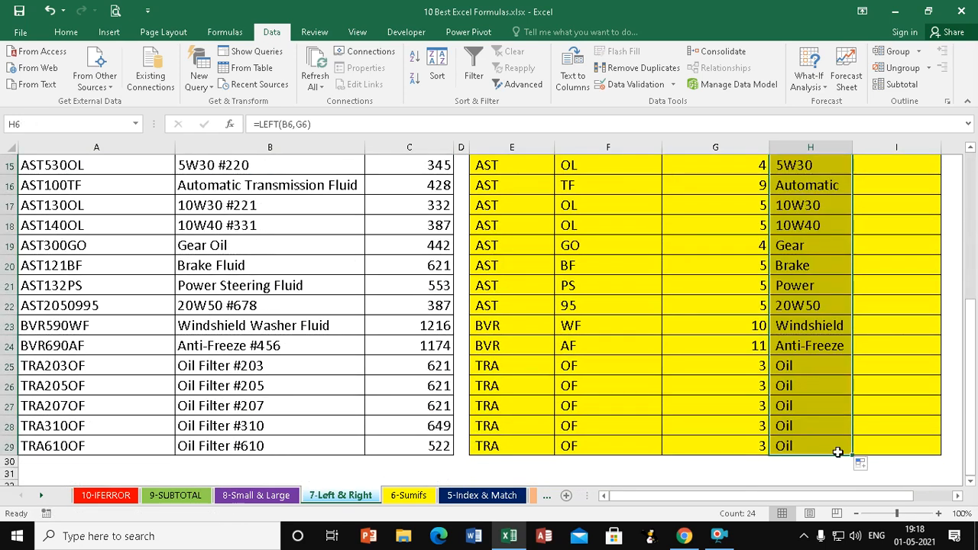
{"action": "left_click", "coordinate": [862, 345]}
{"action": "scroll", "coordinate": [863, 345], "scroll_direction": "up", "scroll_amount": 5}
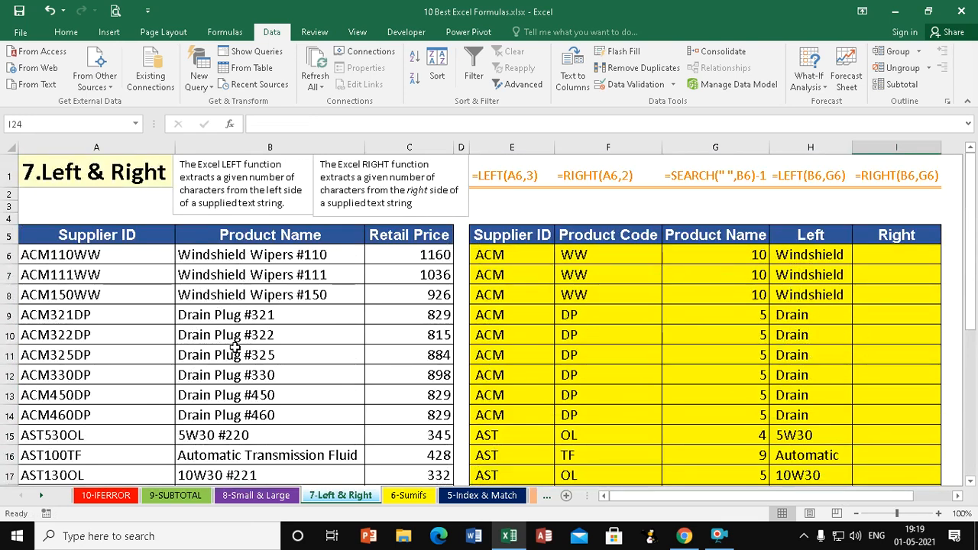
Enter =RIGHT(B6,G6) in the yellow Right cell I6 to extract characters from the end of the product name.
{"action": "left_click", "coordinate": [903, 254]}
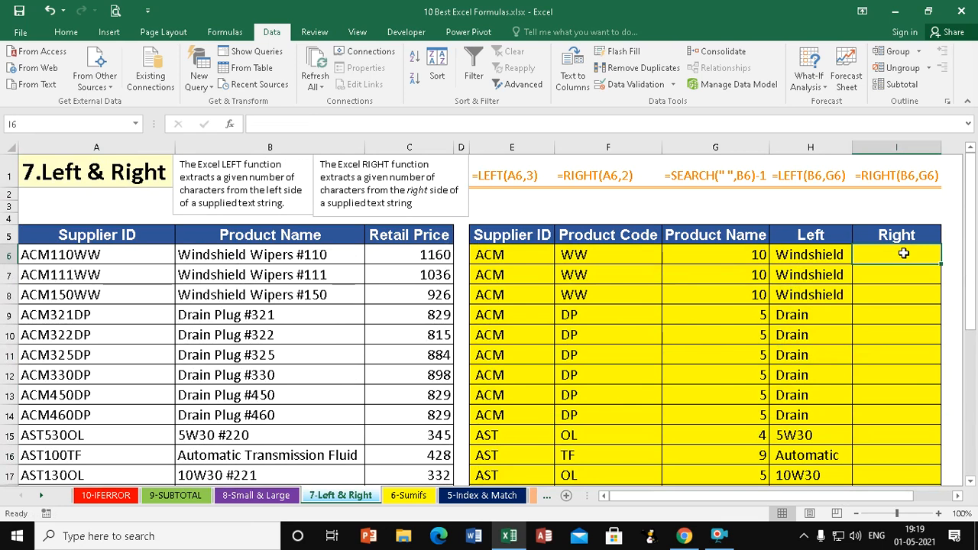
{"action": "type", "text": "=r"}
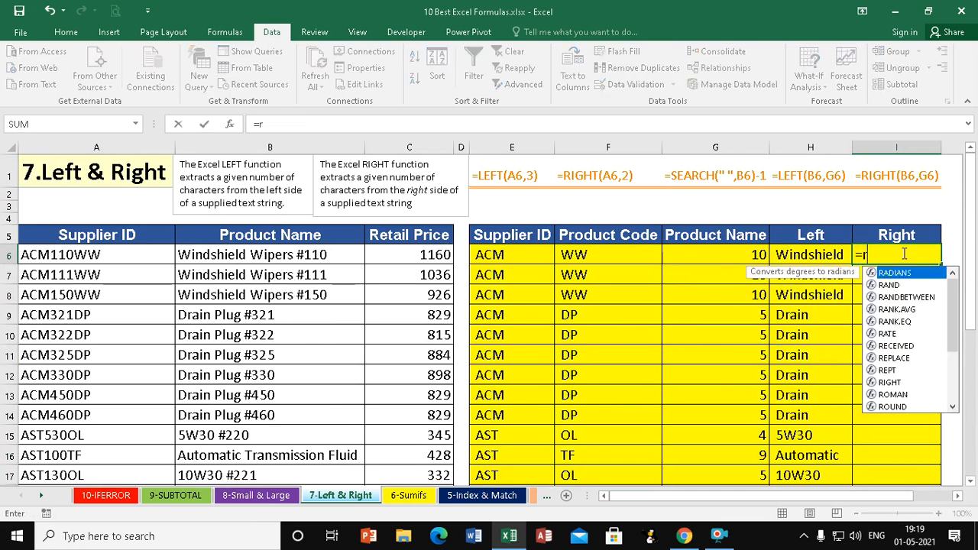
{"action": "type", "text": "ight"}
{"action": "key", "text": "Tab"}
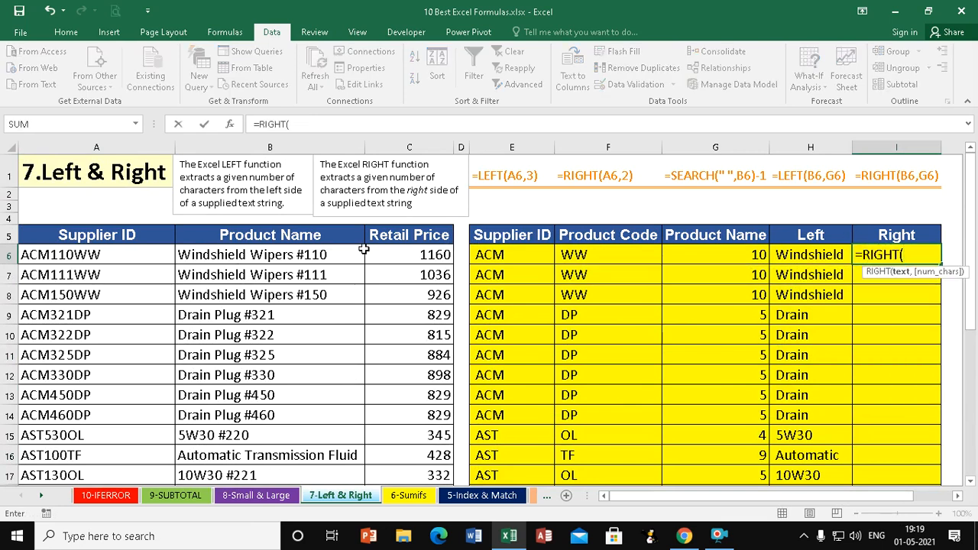
{"action": "left_click", "coordinate": [279, 254]}
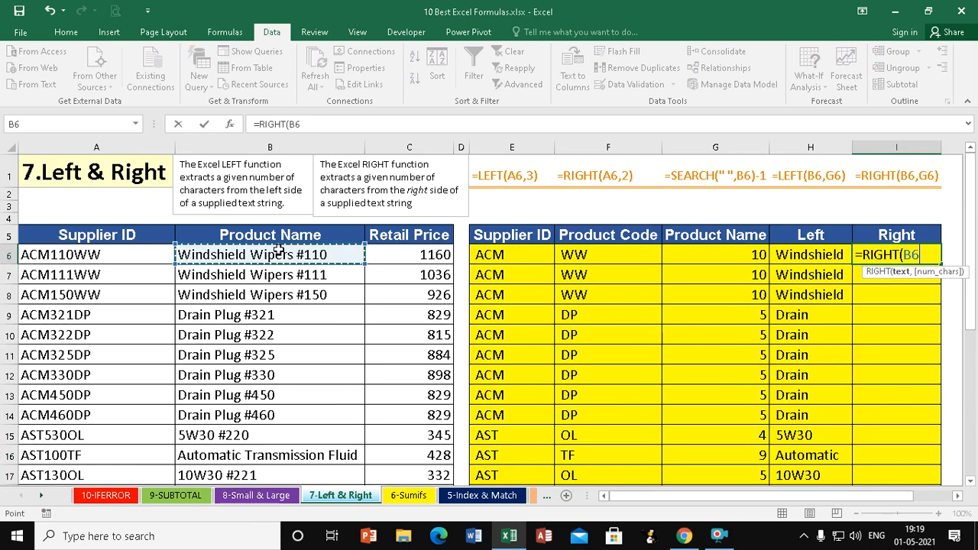
{"action": "type", "text": ","}
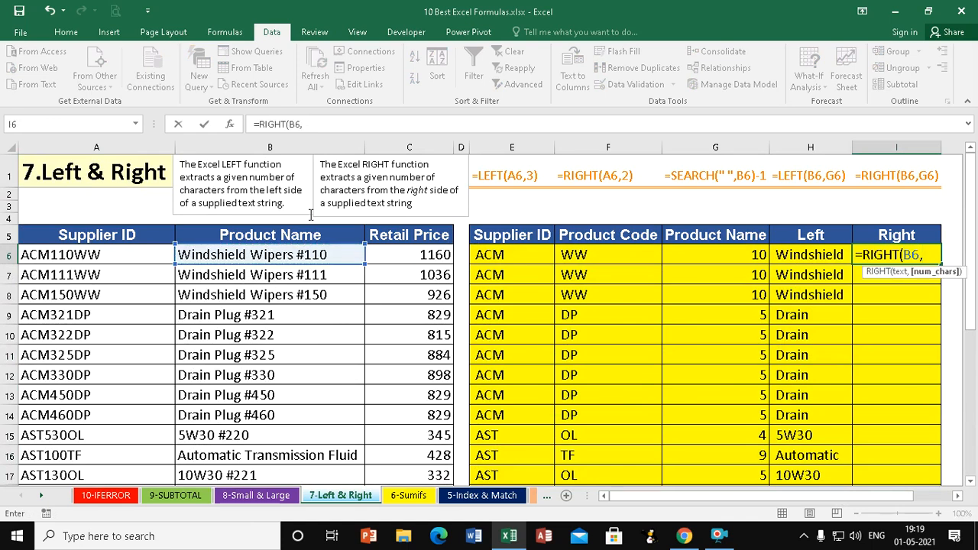
{"action": "left_click", "coordinate": [758, 255]}
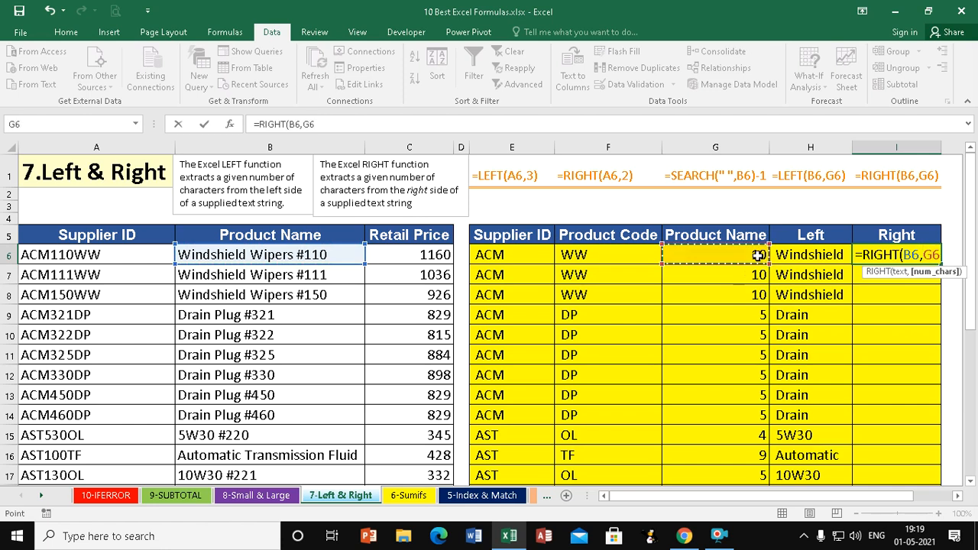
{"action": "type", "text": ")"}
{"action": "key", "text": "Return"}
Fill the RIGHT formula from I6 down the yellow Right column.
{"action": "left_click", "coordinate": [911, 254]}
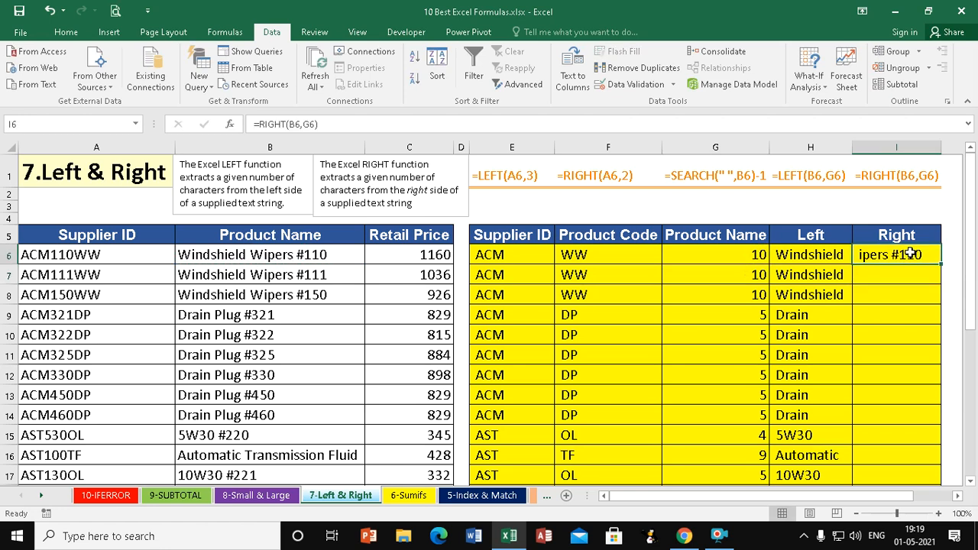
{"action": "left_click_drag", "start_coordinate": [940, 264], "coordinate": [913, 453]}
{"action": "left_click", "coordinate": [816, 298]}
{"action": "scroll", "coordinate": [816, 295], "scroll_direction": "up", "scroll_amount": 5}
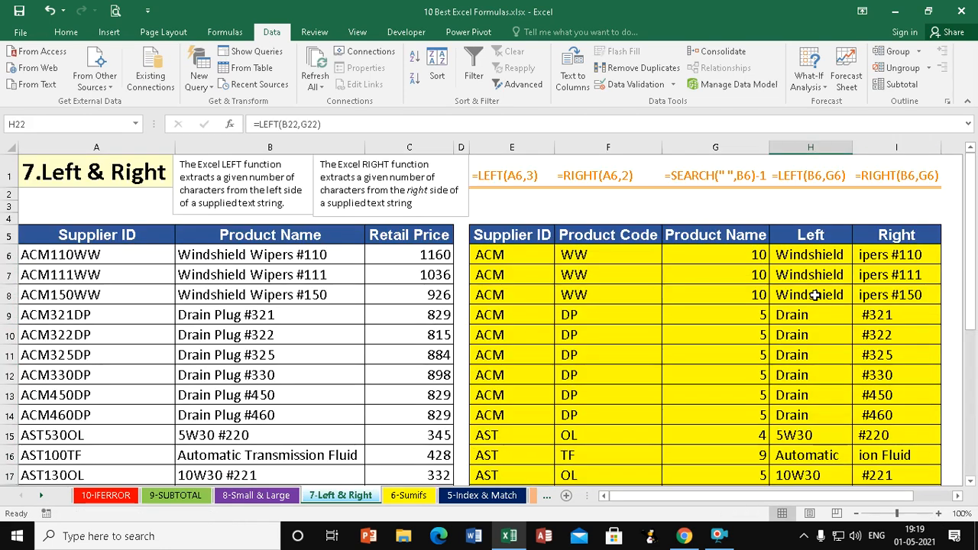
Review the SEARCH formula in the Product Name cells G6 and G8 without changing it.
{"action": "double_click", "coordinate": [752, 254]}
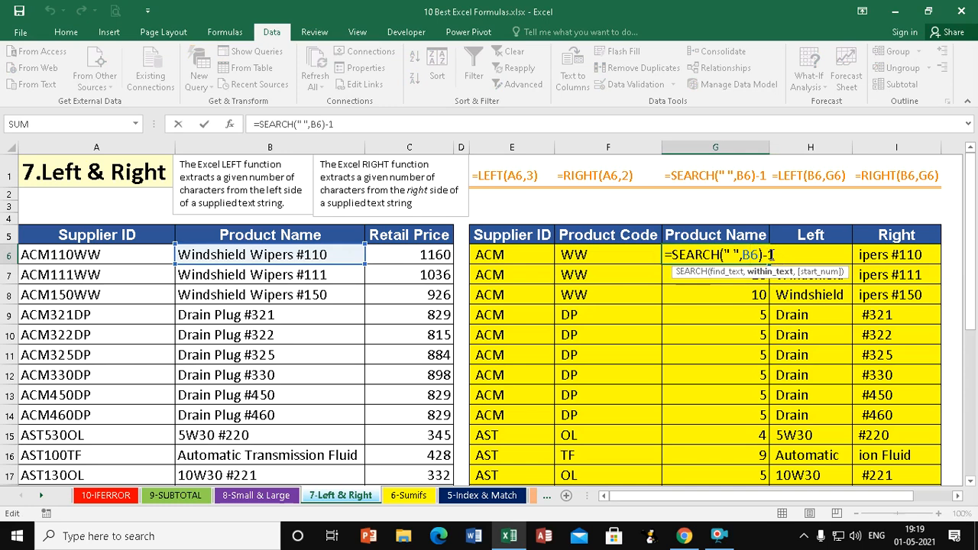
{"action": "key", "text": "Escape"}
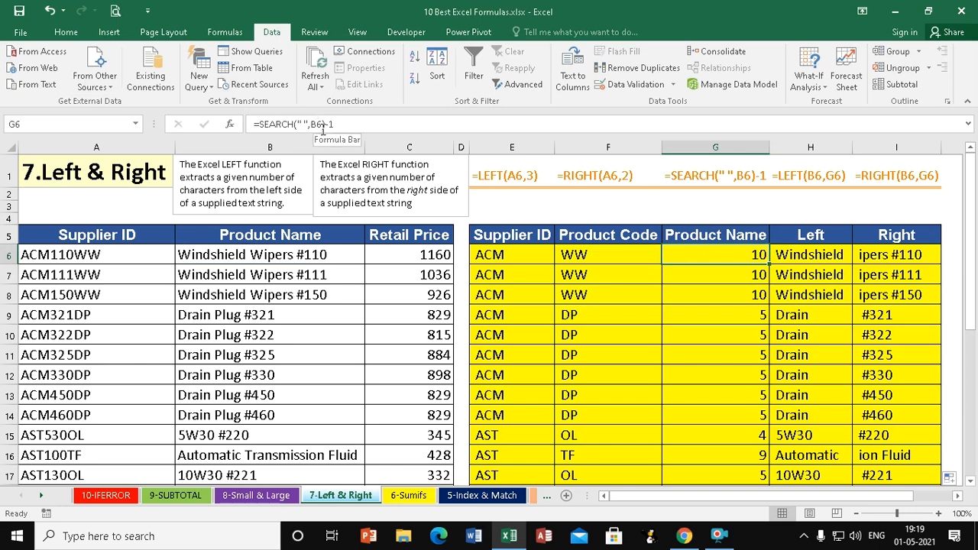
{"action": "left_click", "coordinate": [711, 300]}
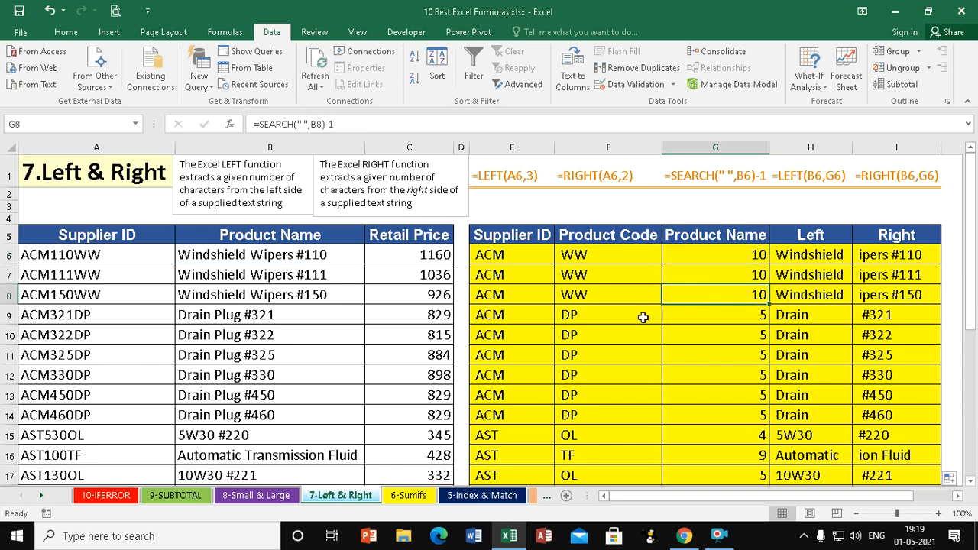
Open the 6-Sumifs sheet and examine the empty Category and Division criteria cells I6 and I8.
{"action": "left_click", "coordinate": [409, 495]}
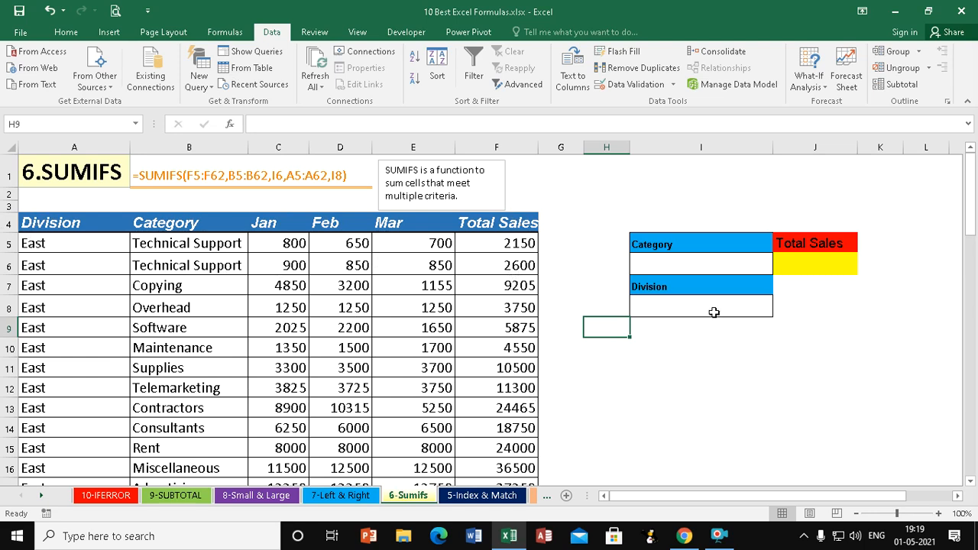
{"action": "left_click", "coordinate": [647, 262]}
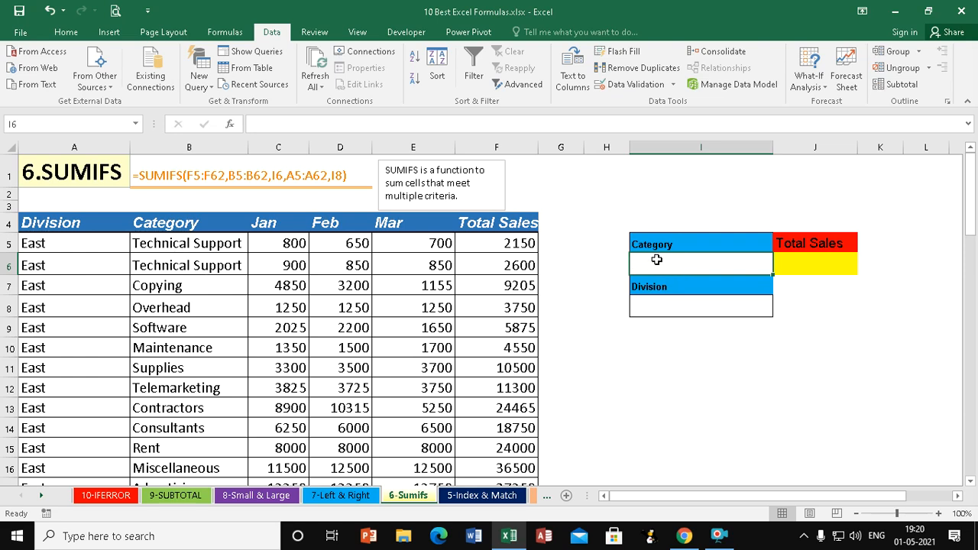
{"action": "left_click", "coordinate": [650, 305]}
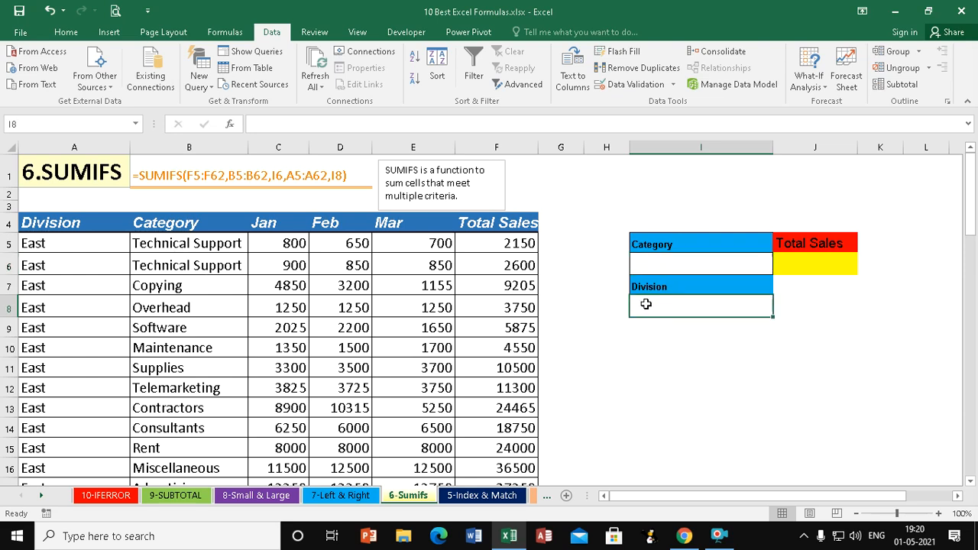
{"action": "left_click", "coordinate": [643, 261]}
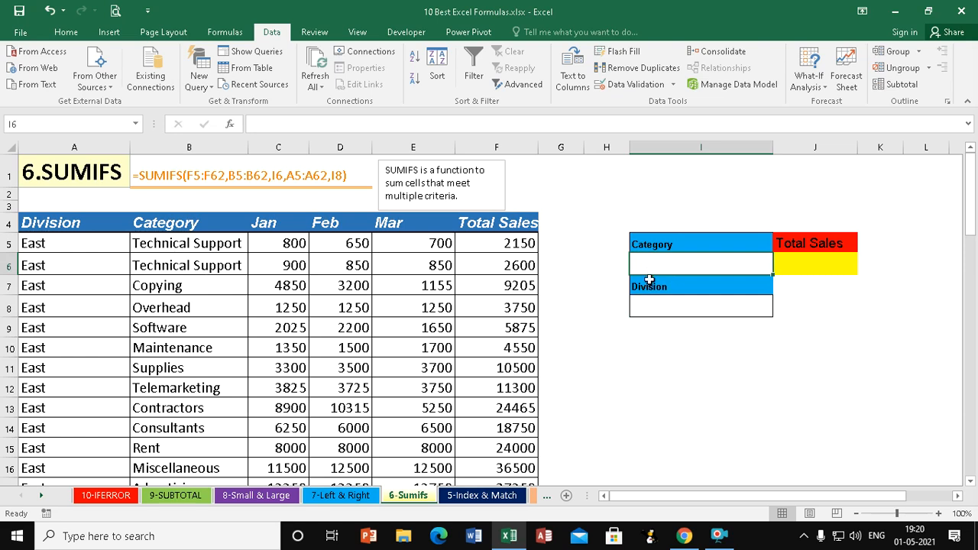
{"action": "left_click", "coordinate": [649, 303]}
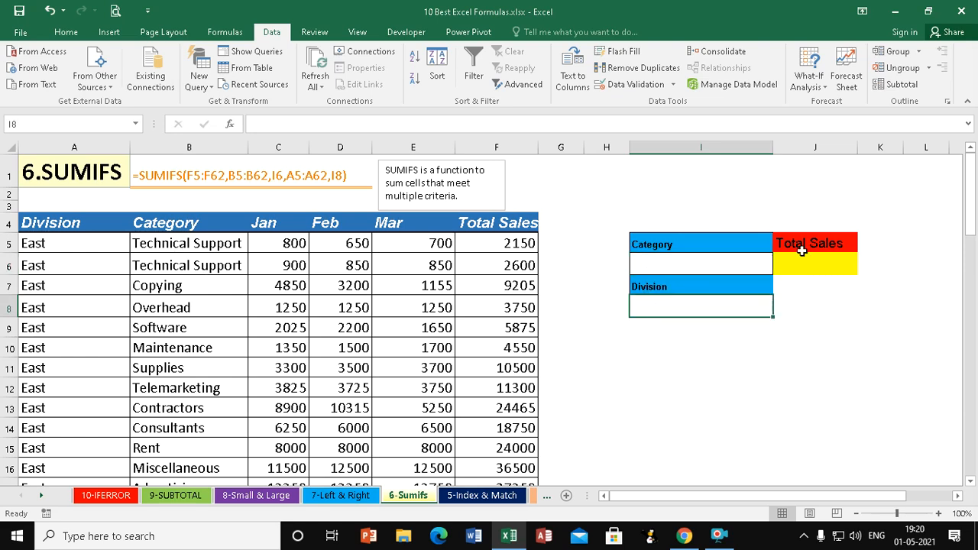
Add a List data validation with source =$B$5:$B$62 to the Category cell I6 and check its choices.
{"action": "left_click", "coordinate": [666, 264]}
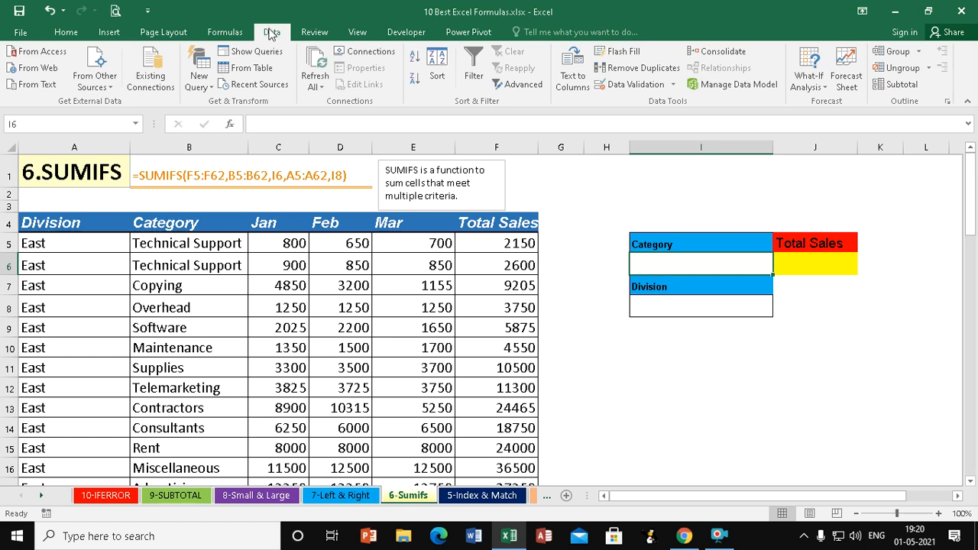
{"action": "left_click", "coordinate": [625, 84]}
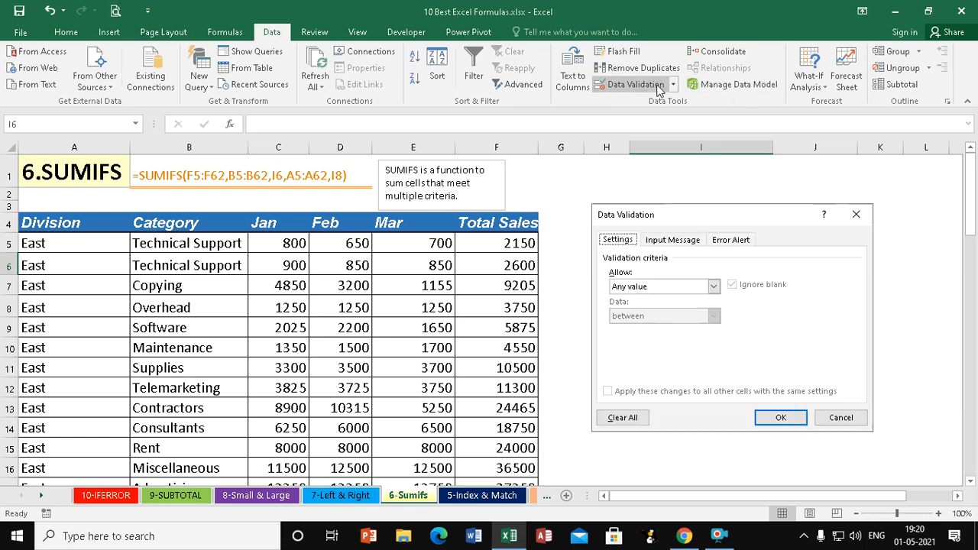
{"action": "left_click", "coordinate": [647, 285]}
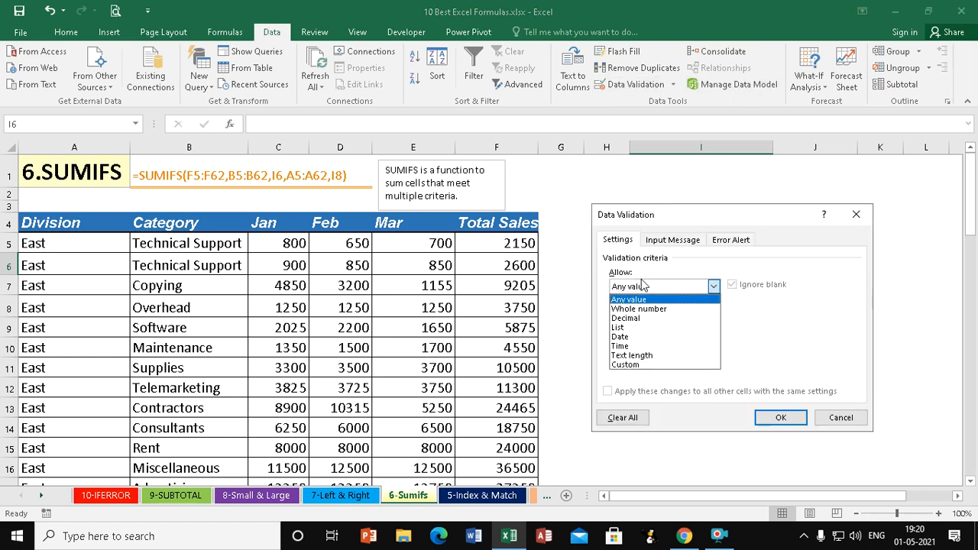
{"action": "left_click", "coordinate": [625, 329]}
{"action": "left_click", "coordinate": [632, 344]}
{"action": "left_click_drag", "start_coordinate": [672, 217], "coordinate": [722, 304]}
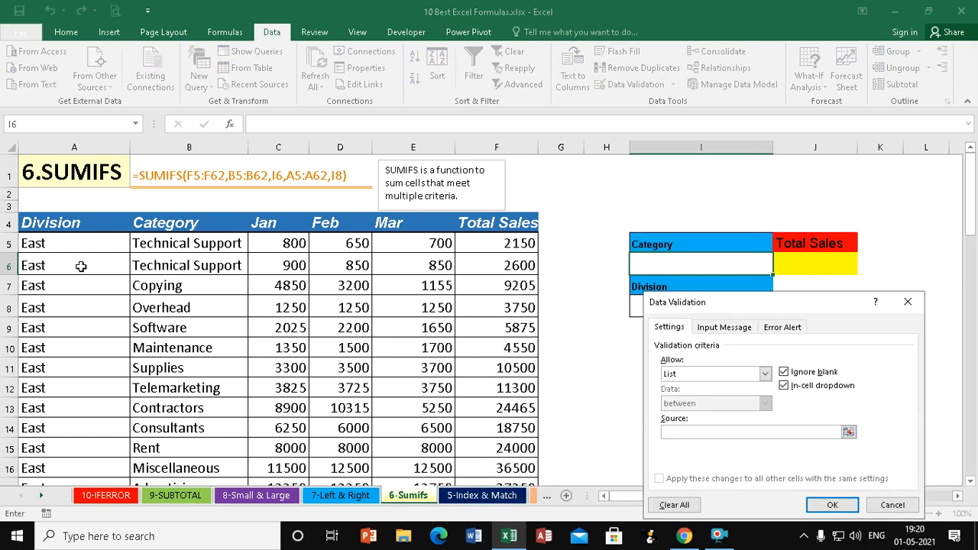
{"action": "left_click", "coordinate": [159, 243]}
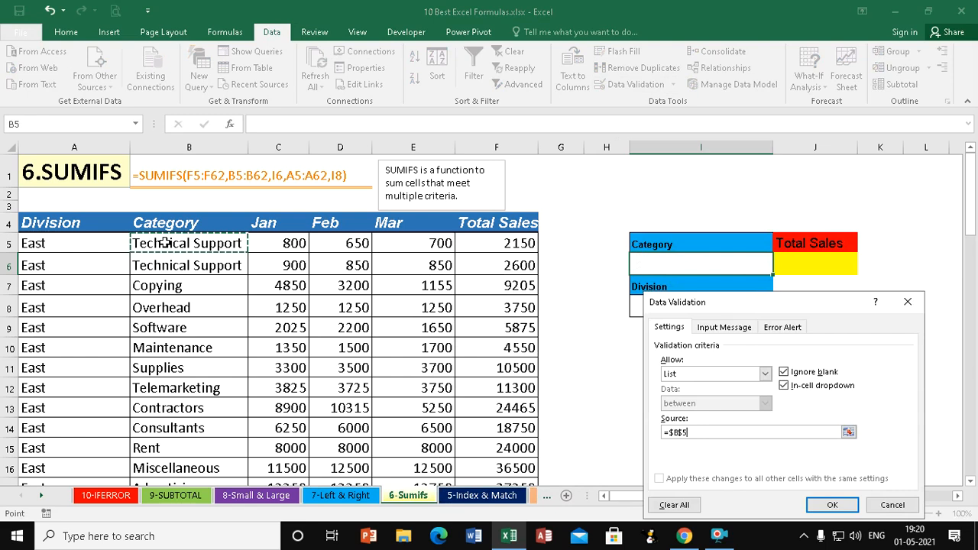
{"action": "key", "text": "ctrl+shift+Down"}
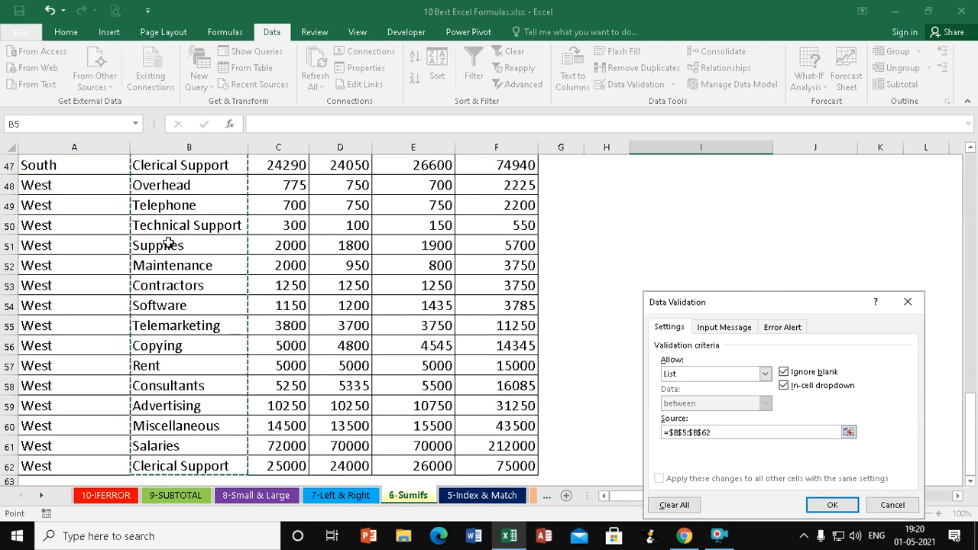
{"action": "left_click", "coordinate": [832, 505]}
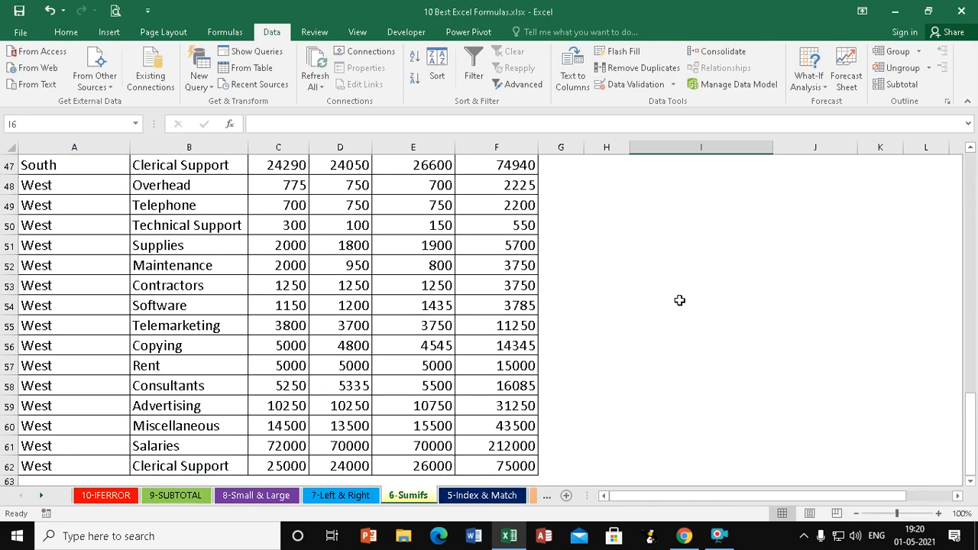
{"action": "scroll", "coordinate": [687, 303], "scroll_direction": "up", "scroll_amount": 15}
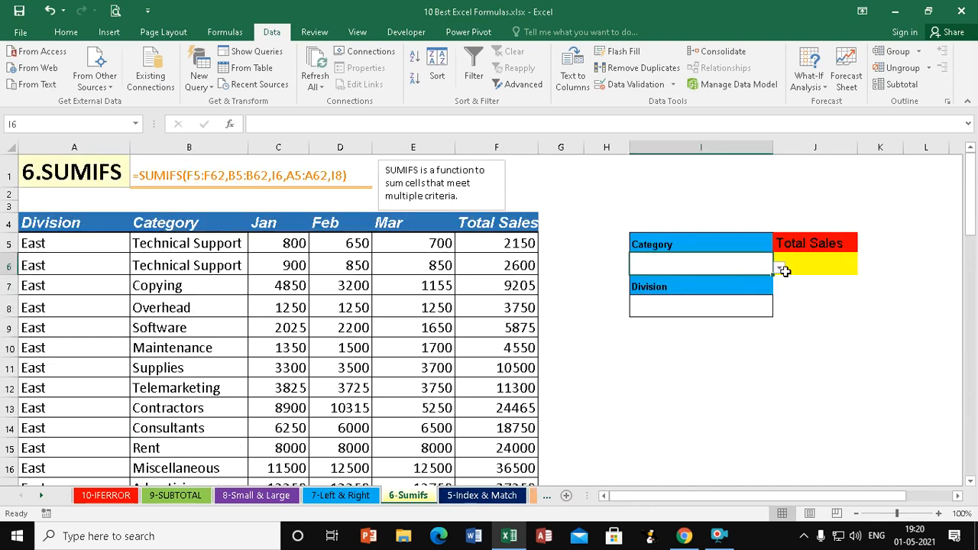
{"action": "left_click", "coordinate": [782, 268]}
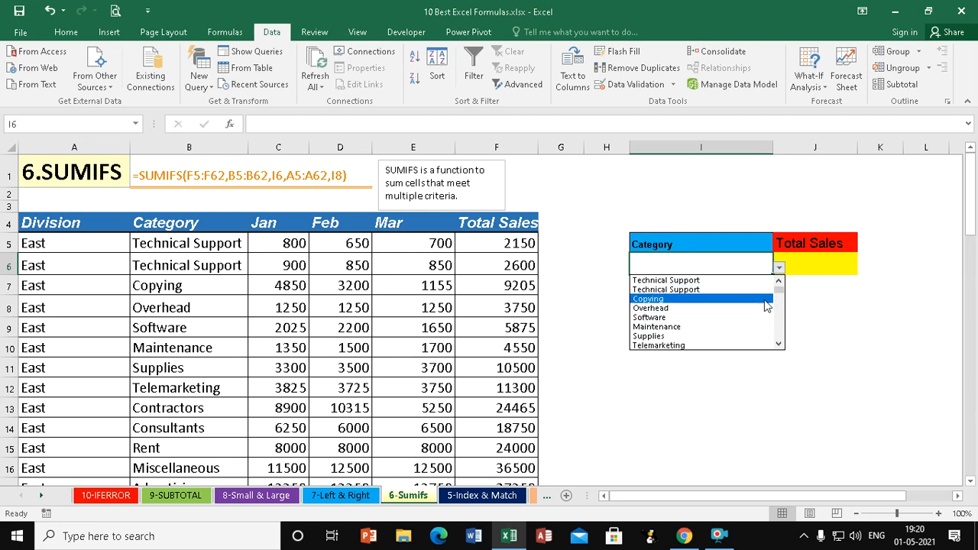
{"action": "mouse_move", "coordinate": [779, 292]}
{"action": "left_mouse_down"}
{"action": "mouse_move", "coordinate": [780, 322]}
{"action": "mouse_move", "coordinate": [779, 280]}
{"action": "left_mouse_up"}
Clear all data validation settings from the Category cell I6.
{"action": "left_click", "coordinate": [619, 82]}
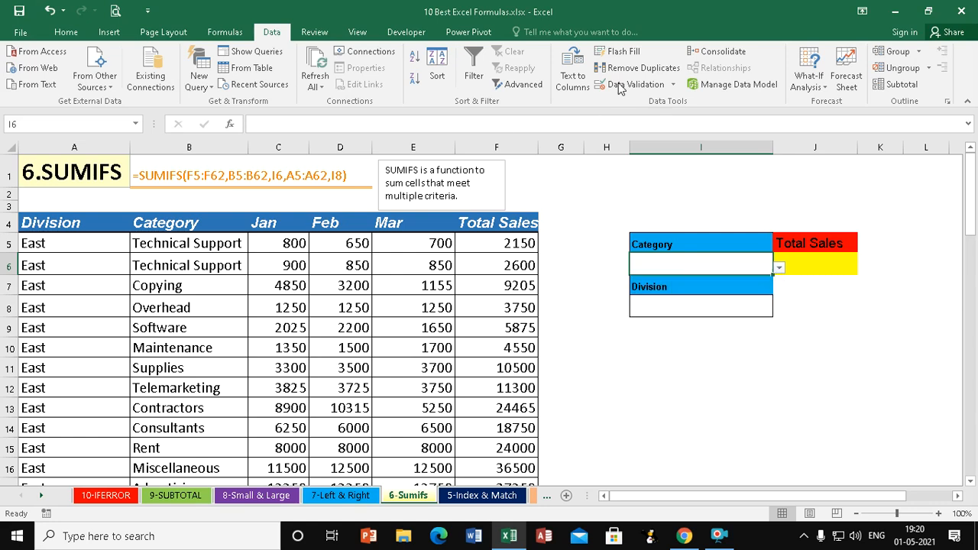
{"action": "left_click", "coordinate": [618, 82]}
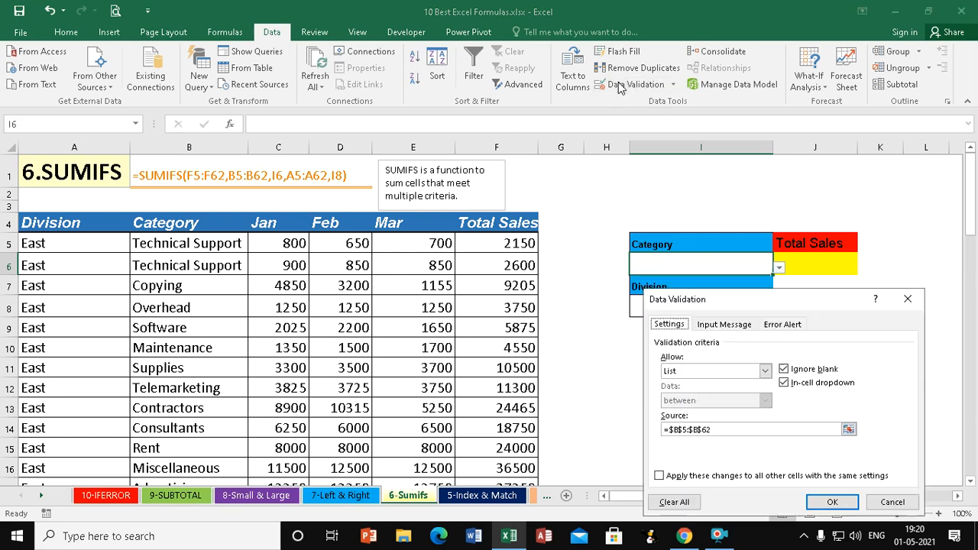
{"action": "left_click", "coordinate": [676, 502]}
{"action": "left_click", "coordinate": [833, 502]}
{"action": "left_click", "coordinate": [646, 382]}
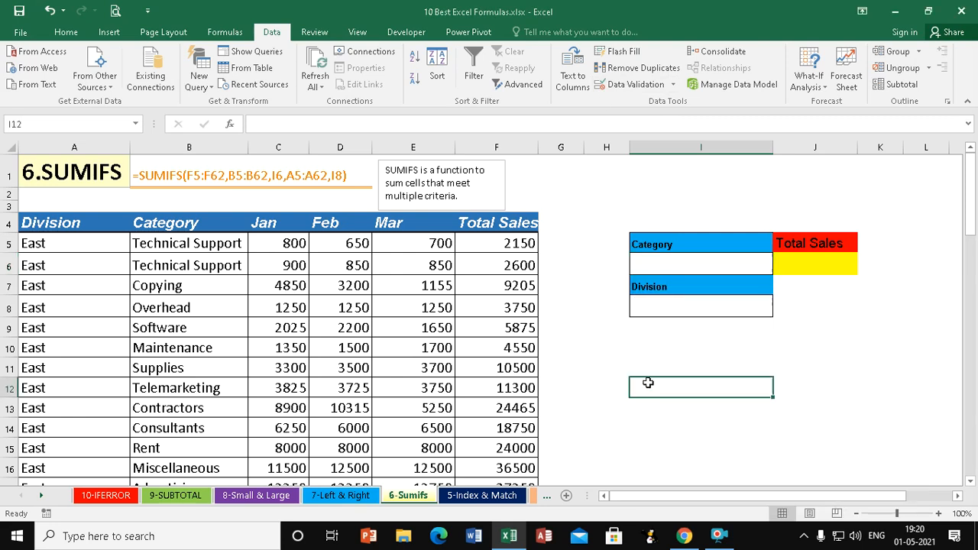
Copy the category names in B5:B62 and paste them below the criteria block starting at I11.
{"action": "left_click", "coordinate": [197, 242]}
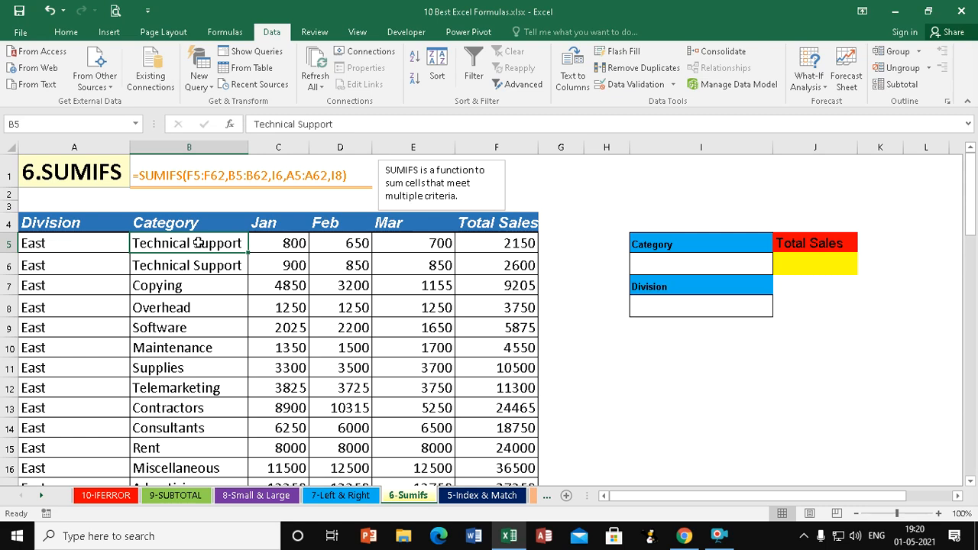
{"action": "key", "text": "ctrl+shift+Down"}
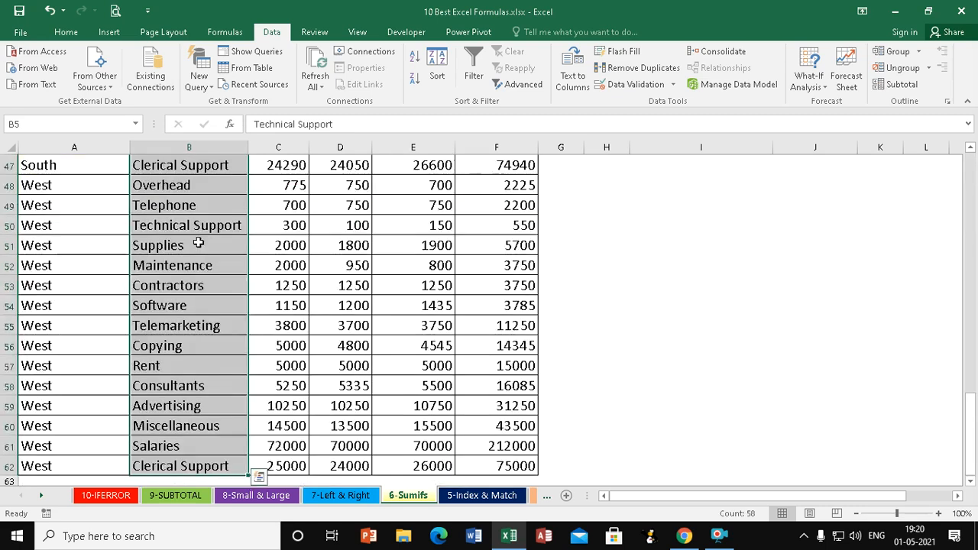
{"action": "key", "text": "ctrl+c"}
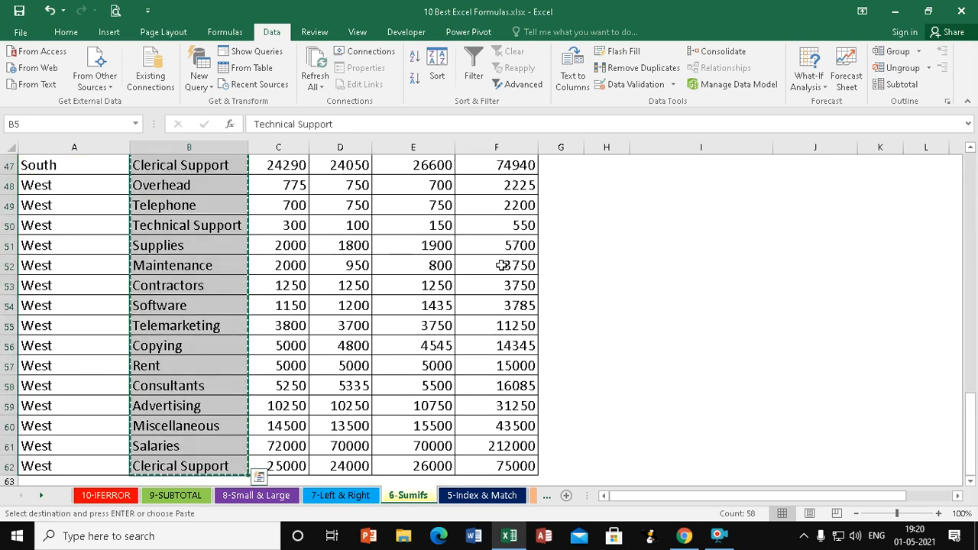
{"action": "scroll", "coordinate": [582, 279], "scroll_direction": "up", "scroll_amount": 15}
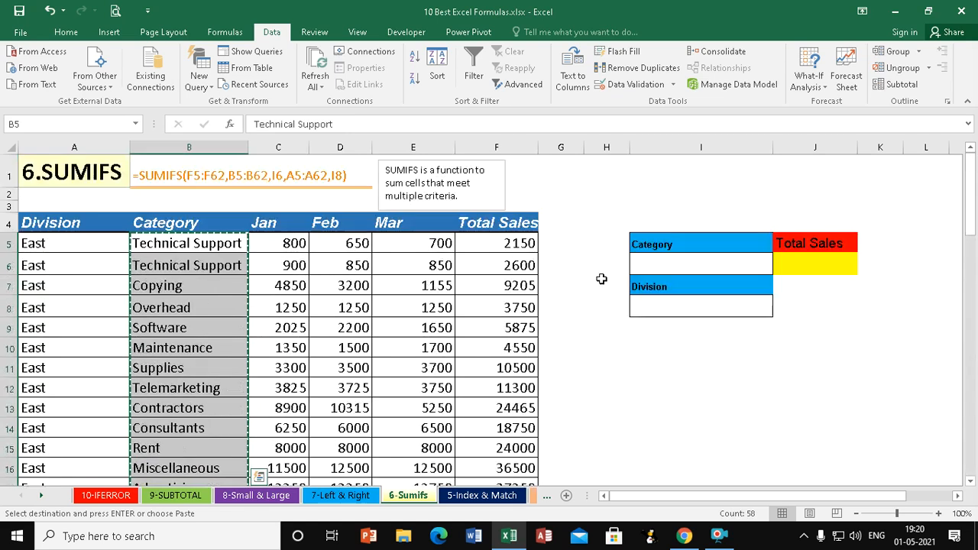
{"action": "left_click", "coordinate": [652, 360]}
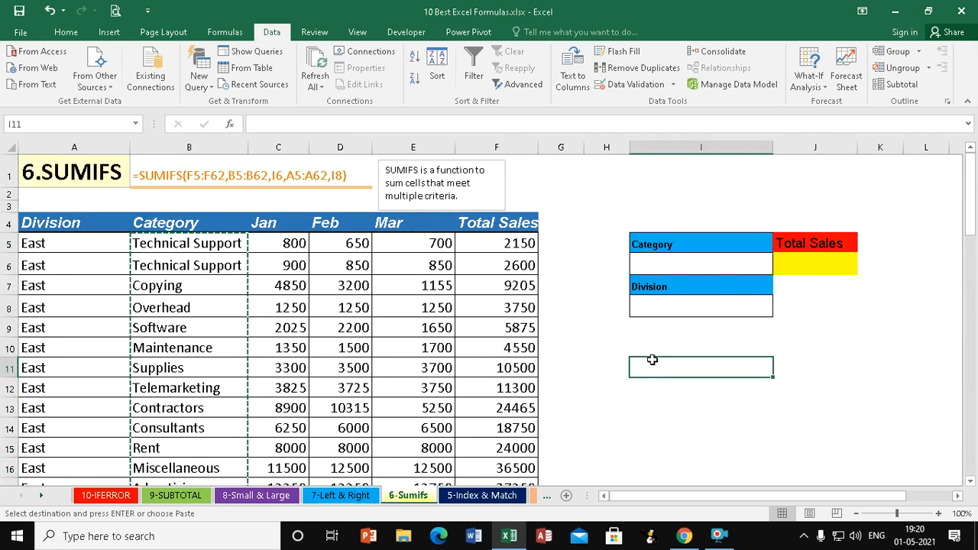
{"action": "key", "text": "ctrl+v"}
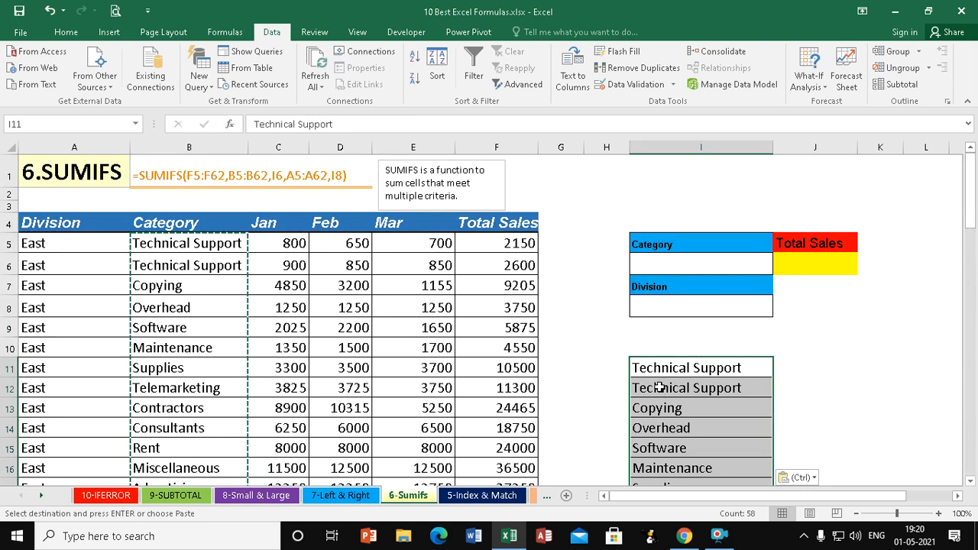
{"action": "key", "text": "Escape"}
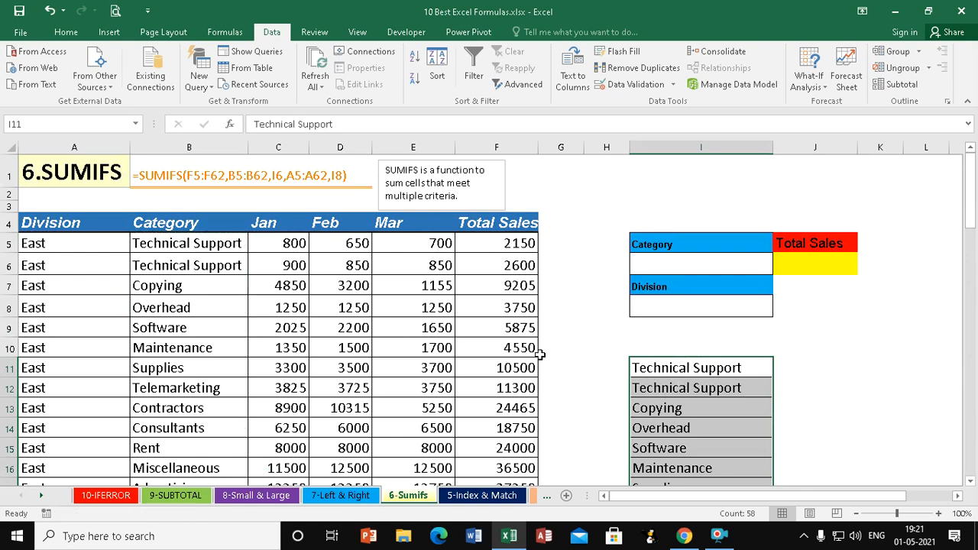
Copy the division names in A5:A62 and paste them beside the category list starting at J11.
{"action": "left_click", "coordinate": [58, 243]}
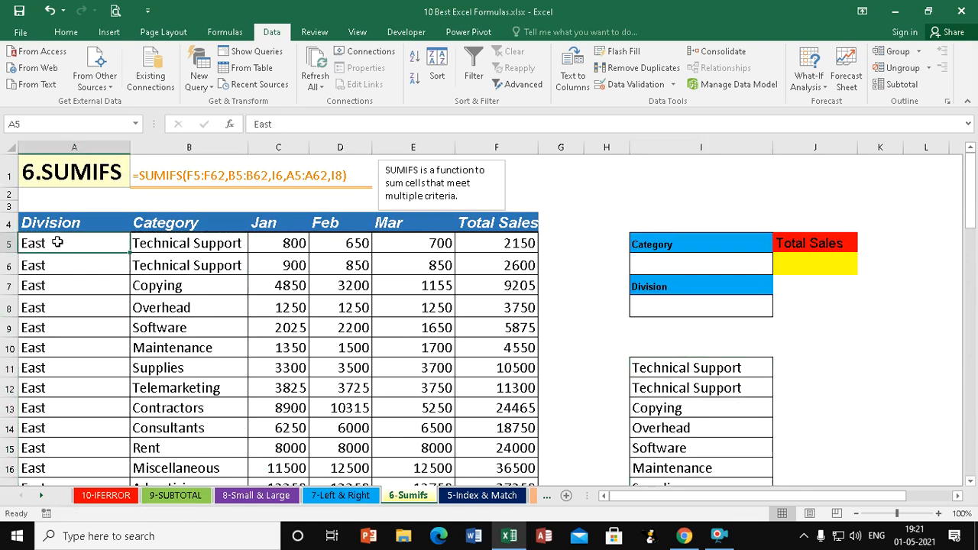
{"action": "key", "text": "ctrl+shift+Down"}
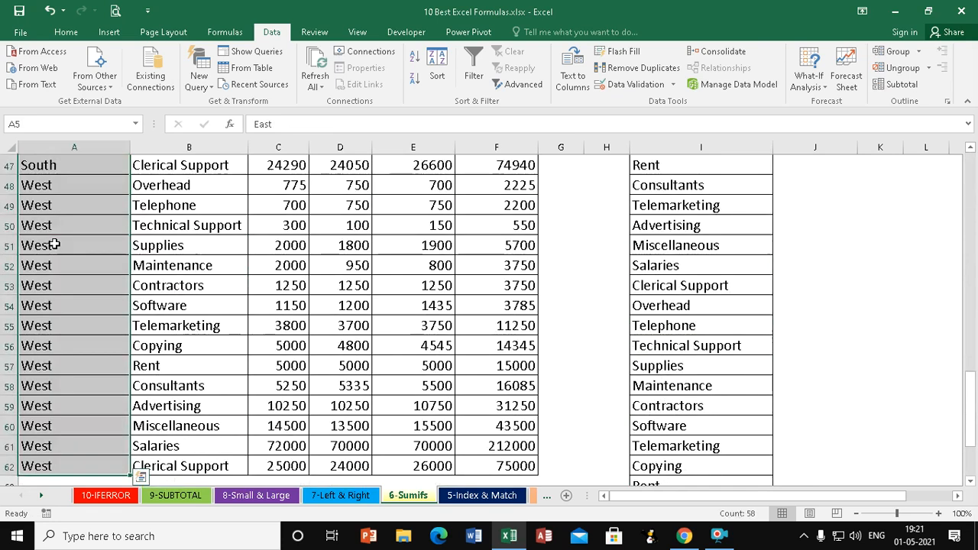
{"action": "key", "text": "ctrl+c"}
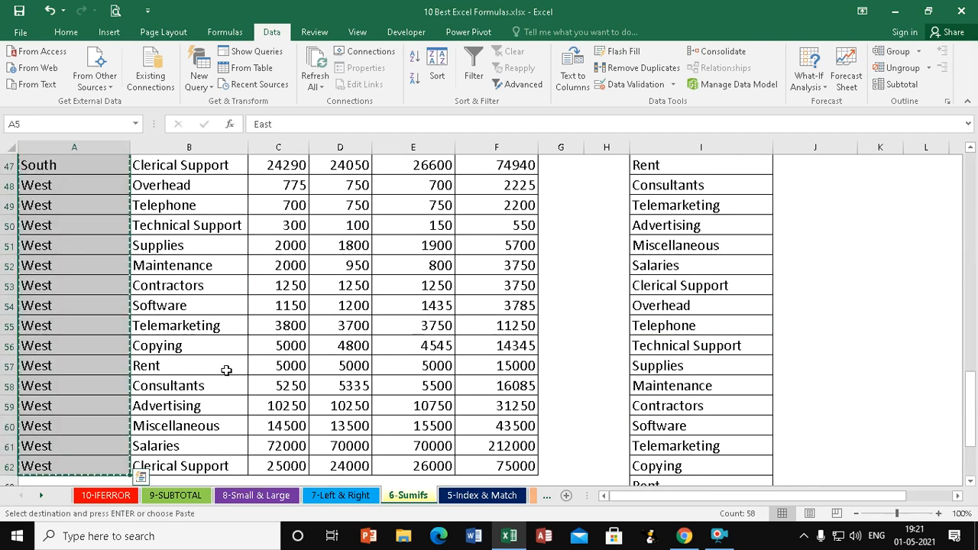
{"action": "left_click", "coordinate": [842, 212]}
{"action": "scroll", "coordinate": [840, 195], "scroll_direction": "up", "scroll_amount": 9}
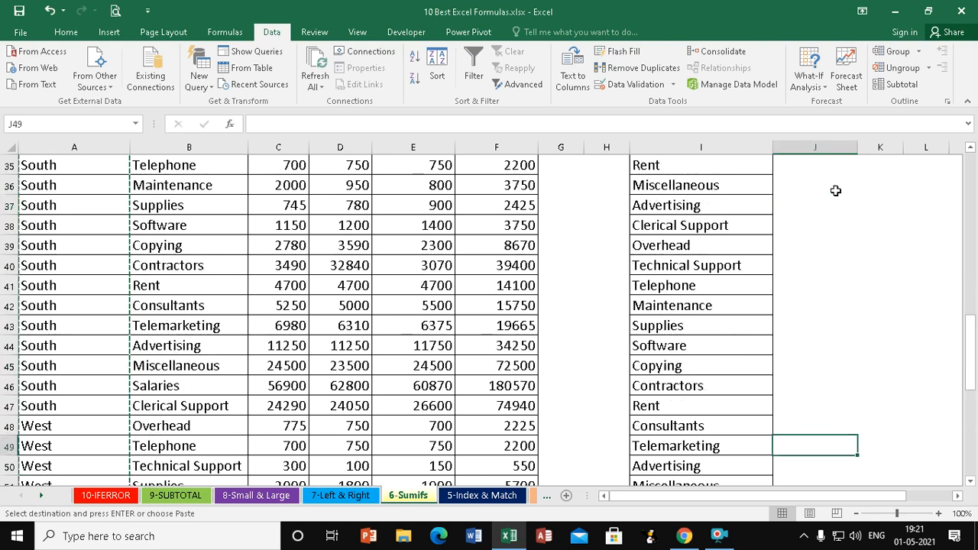
{"action": "scroll", "coordinate": [836, 190], "scroll_direction": "up", "scroll_amount": 6}
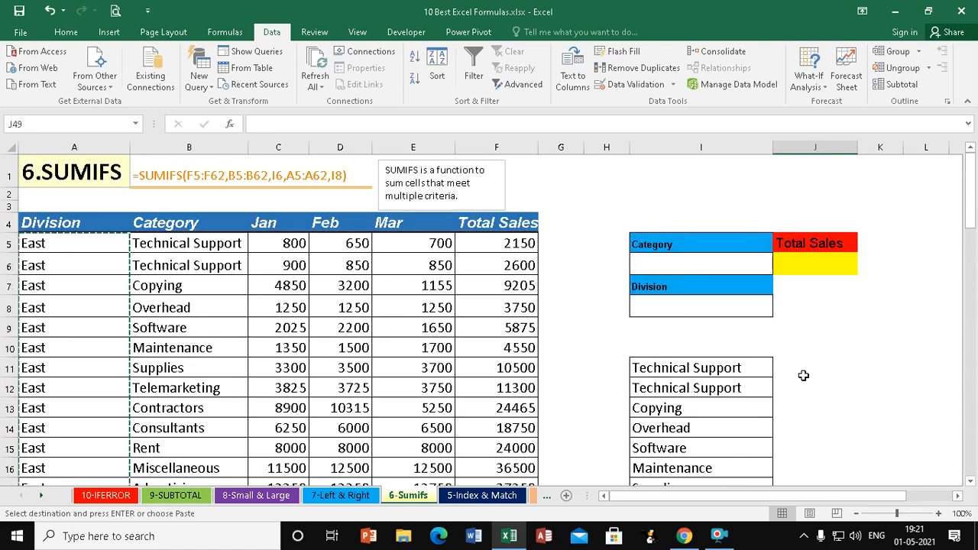
{"action": "left_click", "coordinate": [807, 364]}
{"action": "key", "text": "ctrl+v"}
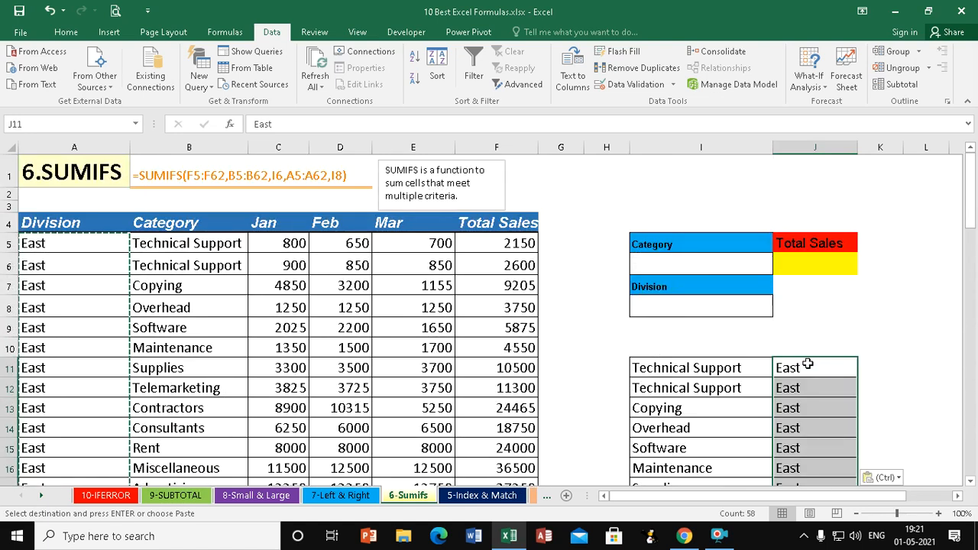
Remove duplicates from the category list starting at I11, expanding the selection to compare both columns I and J.
{"action": "left_click", "coordinate": [680, 367]}
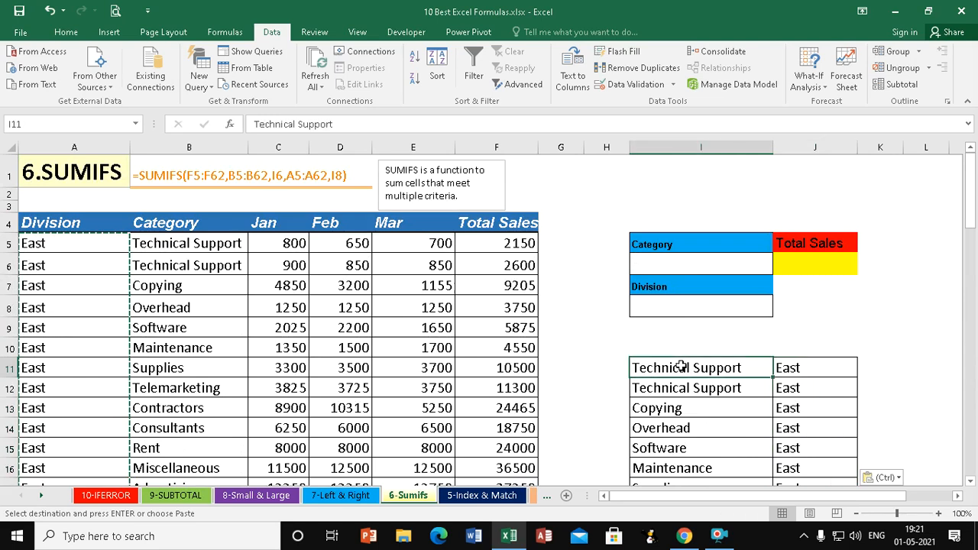
{"action": "key", "text": "ctrl+shift+Down"}
{"action": "scroll", "coordinate": [682, 239], "scroll_direction": "up", "scroll_amount": 5}
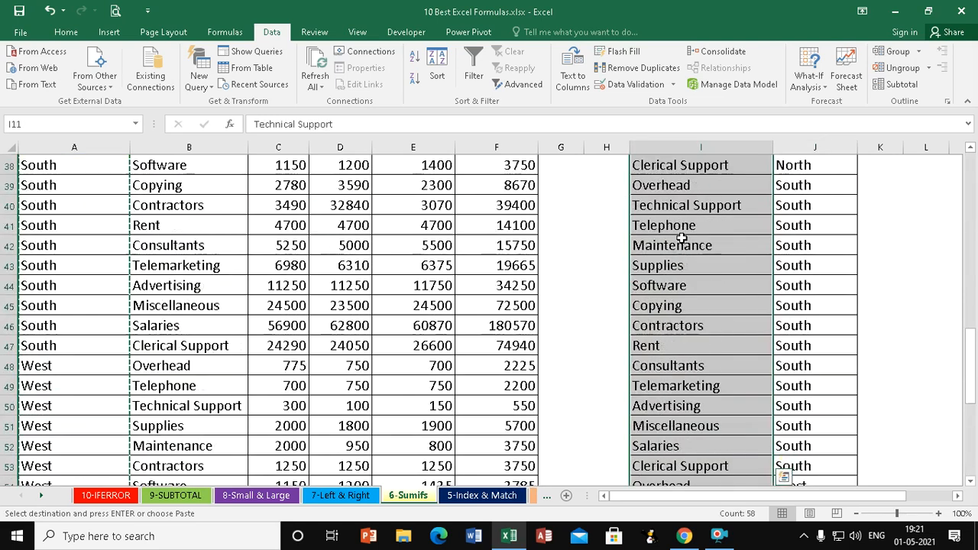
{"action": "scroll", "coordinate": [663, 220], "scroll_direction": "up", "scroll_amount": 7}
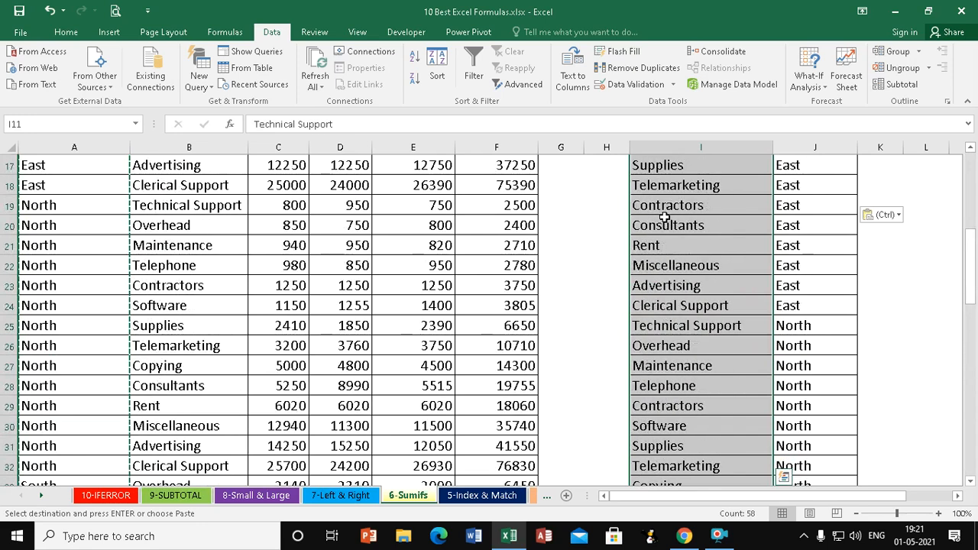
{"action": "scroll", "coordinate": [665, 218], "scroll_direction": "up", "scroll_amount": 4}
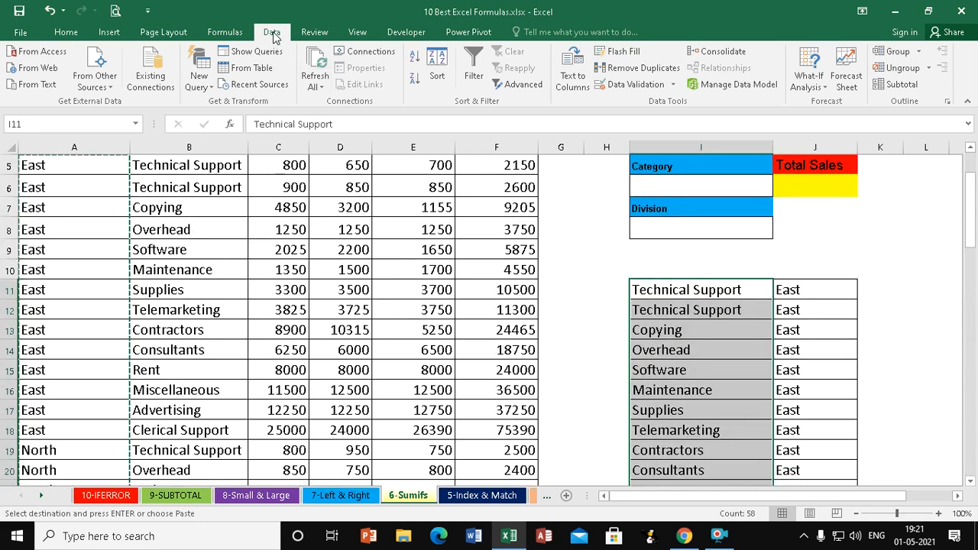
{"action": "left_click", "coordinate": [644, 68]}
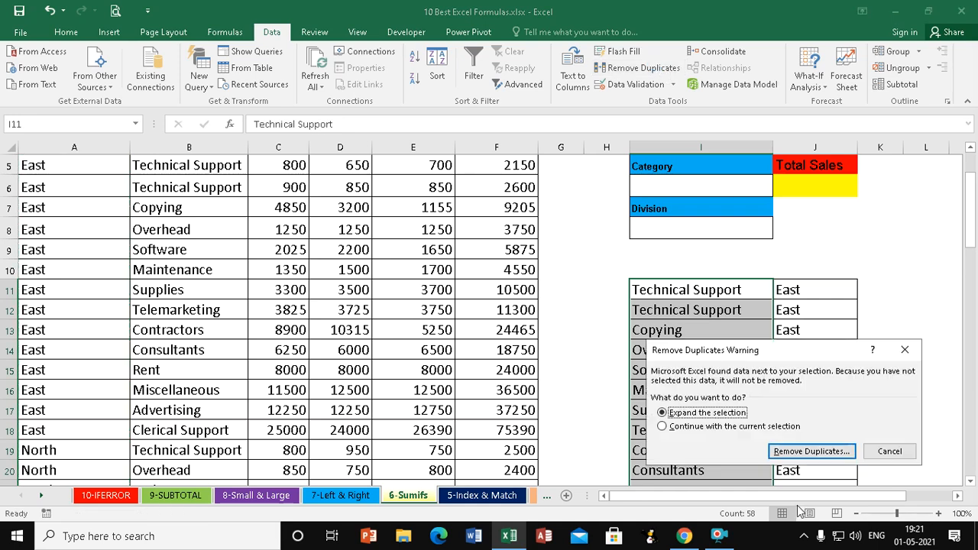
{"action": "left_click", "coordinate": [822, 451]}
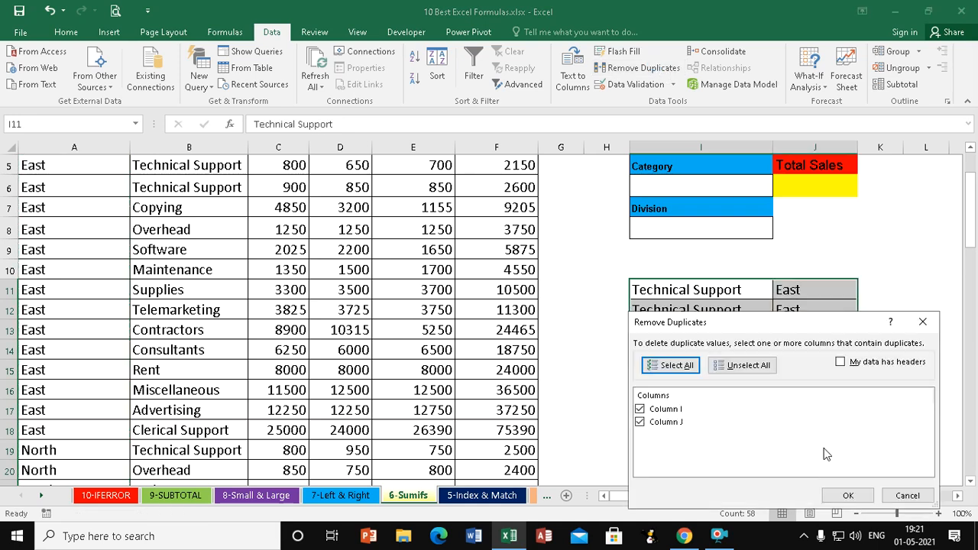
{"action": "left_click", "coordinate": [849, 496]}
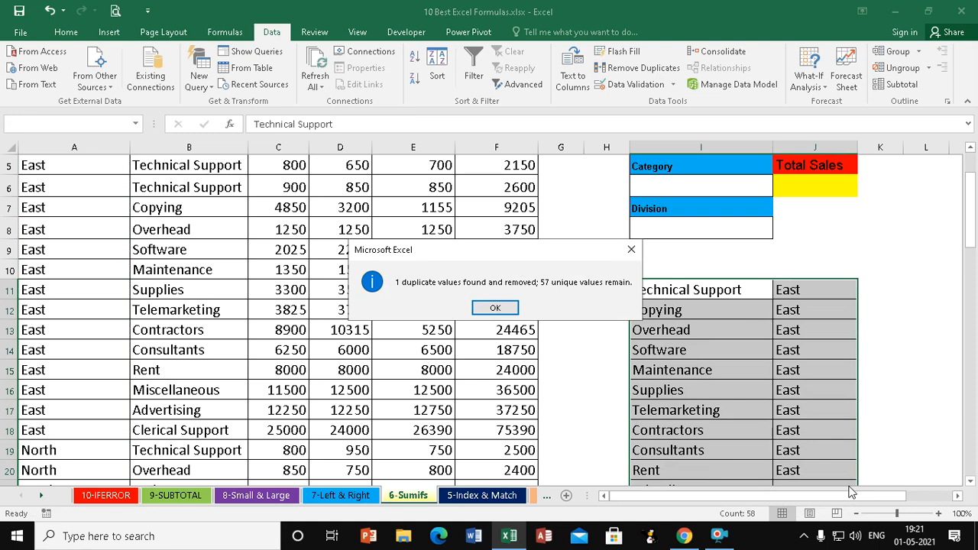
{"action": "left_click", "coordinate": [495, 309]}
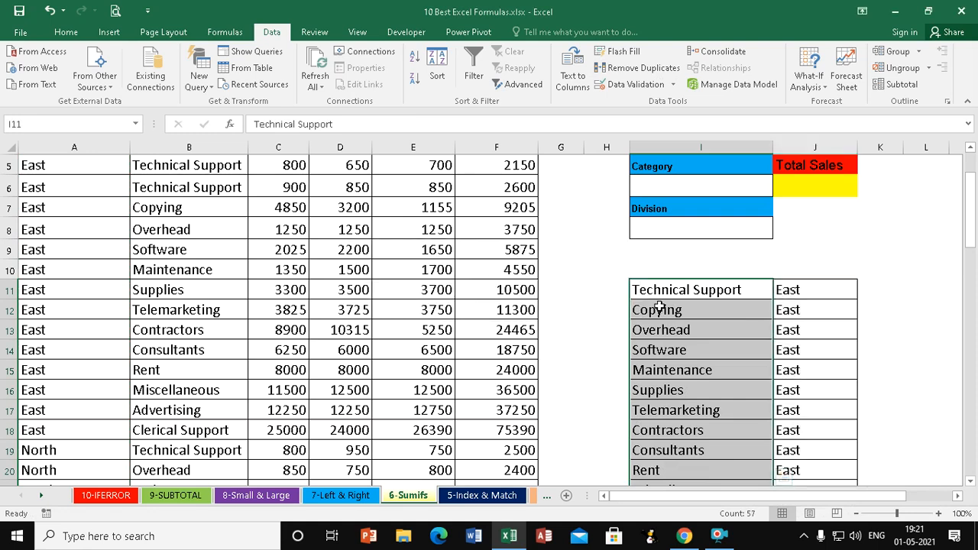
{"action": "left_click", "coordinate": [671, 269]}
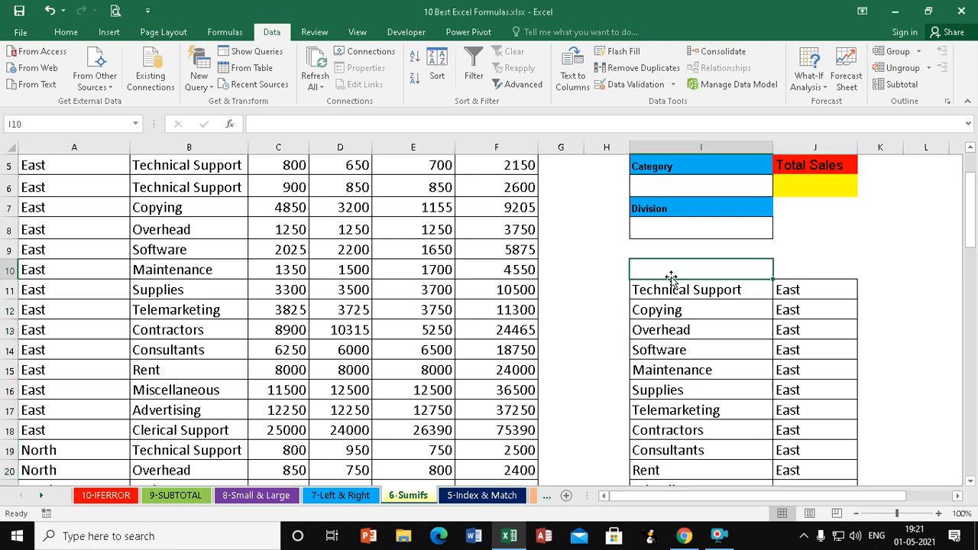
Try to remove duplicates from the division list starting at J11 with the selection expanded to the neighbouring category column.
{"action": "left_click", "coordinate": [795, 288]}
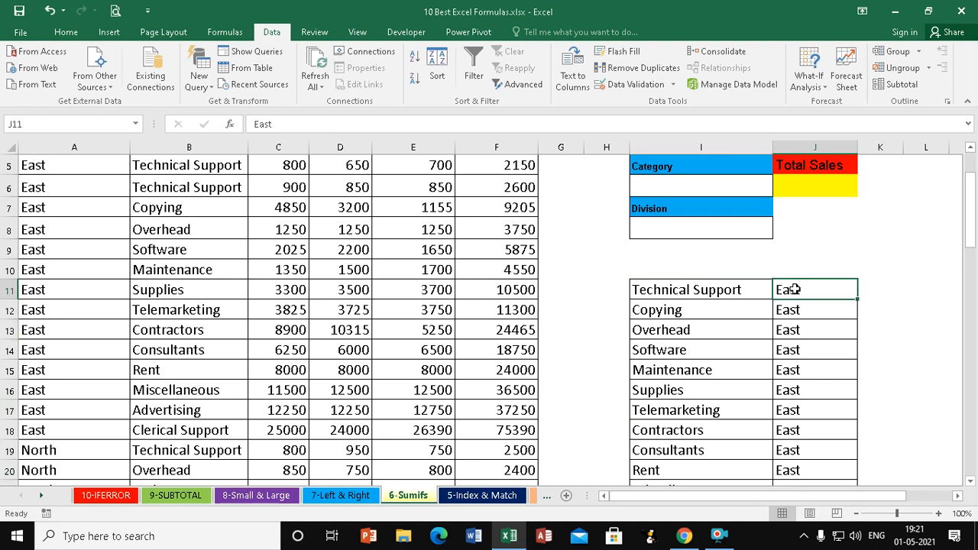
{"action": "key", "text": "ctrl+shift+Down"}
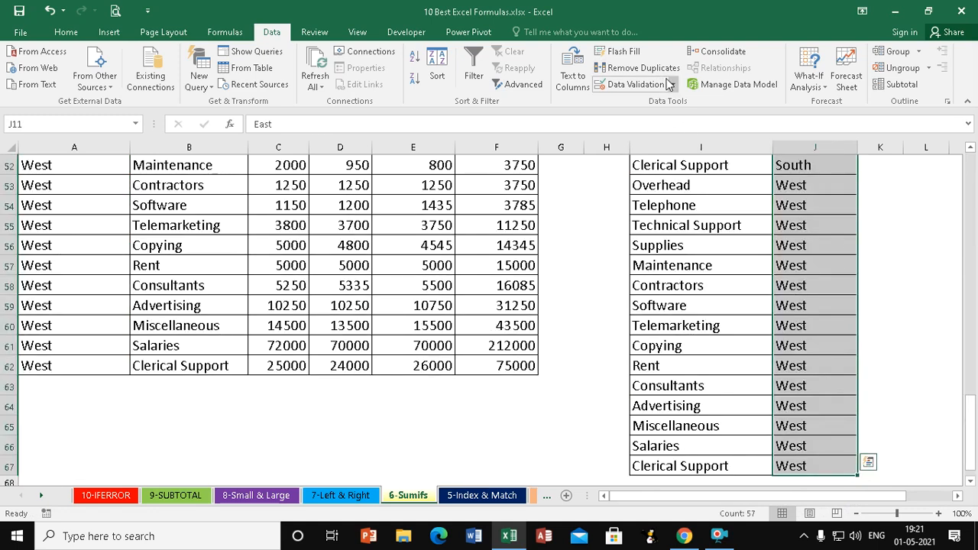
{"action": "left_click", "coordinate": [656, 69]}
{"action": "left_click", "coordinate": [814, 450]}
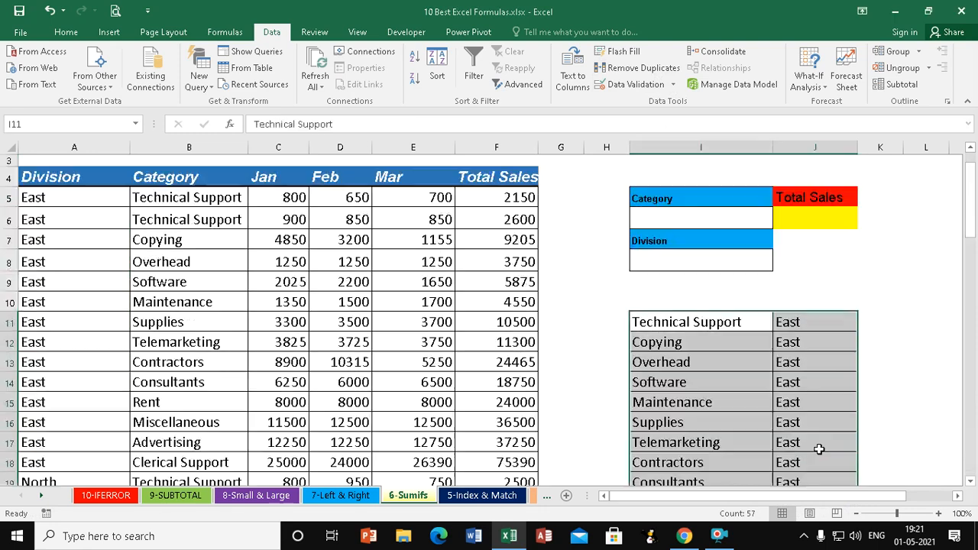
{"action": "left_click", "coordinate": [846, 495]}
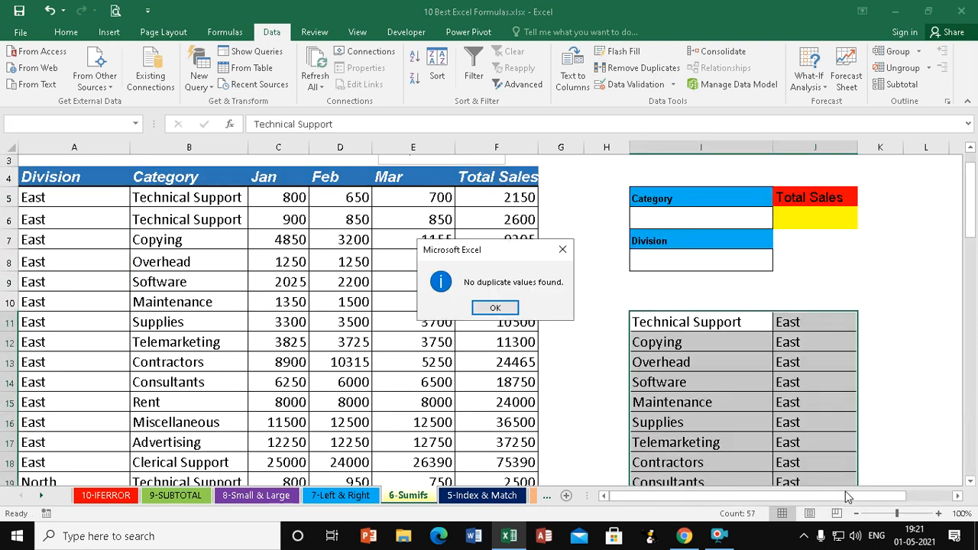
{"action": "left_click", "coordinate": [495, 308]}
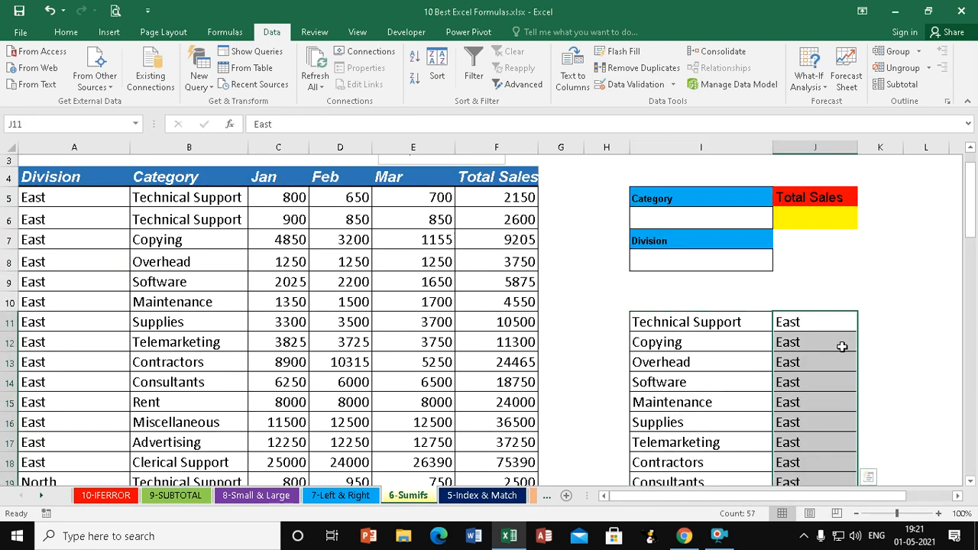
Remove duplicates from the division list in column J only, continuing with the current selection.
{"action": "scroll", "coordinate": [866, 334], "scroll_direction": "down", "scroll_amount": 2}
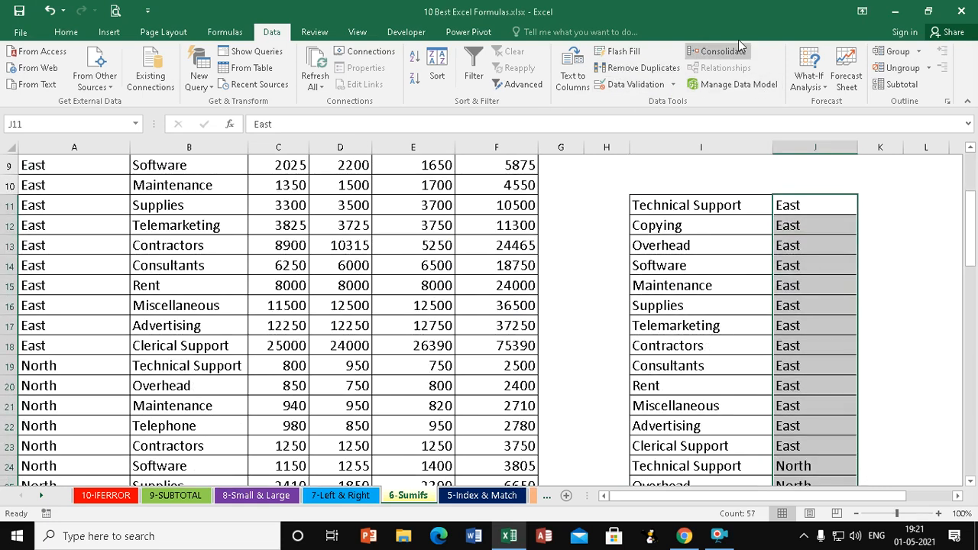
{"action": "left_click", "coordinate": [639, 68]}
{"action": "left_click", "coordinate": [710, 426]}
{"action": "left_click", "coordinate": [827, 452]}
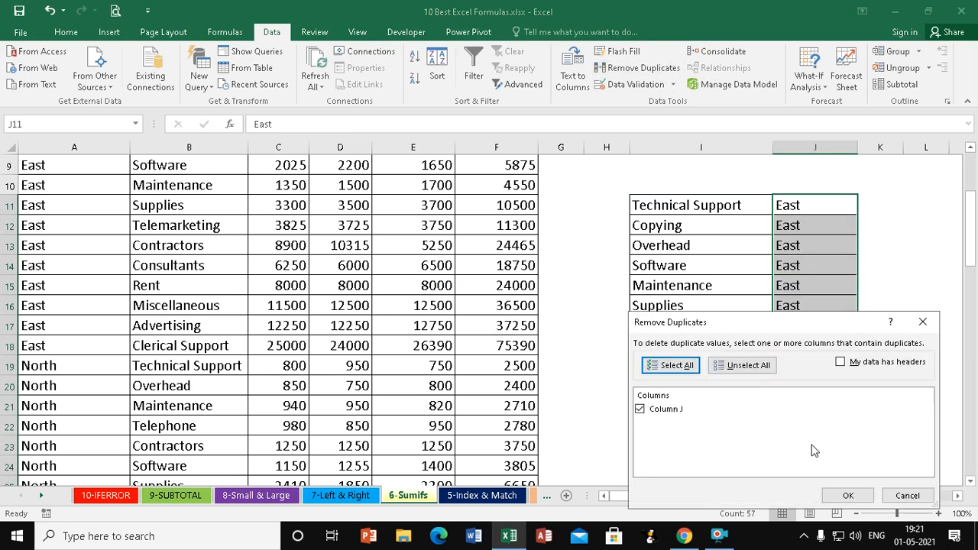
{"action": "left_click", "coordinate": [848, 496]}
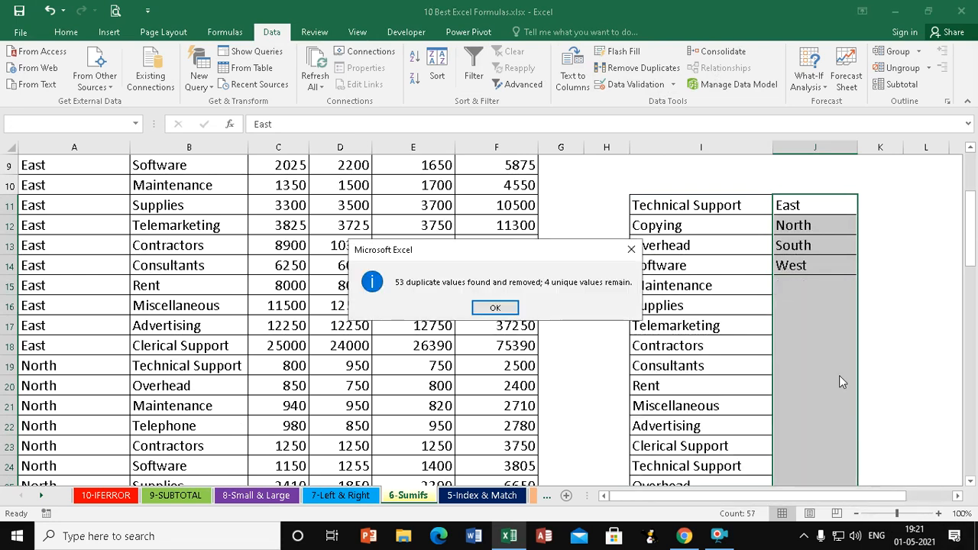
{"action": "left_click", "coordinate": [496, 309]}
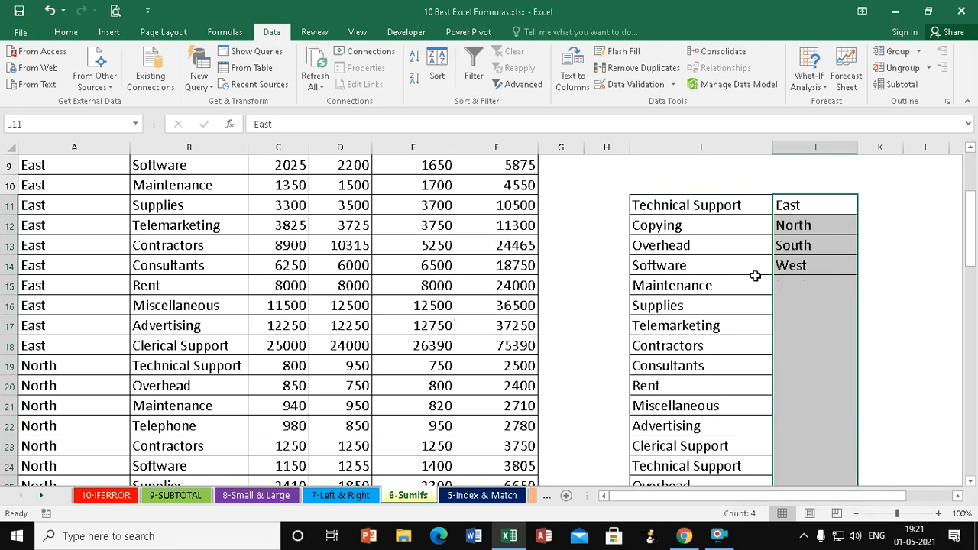
{"action": "left_click", "coordinate": [894, 225]}
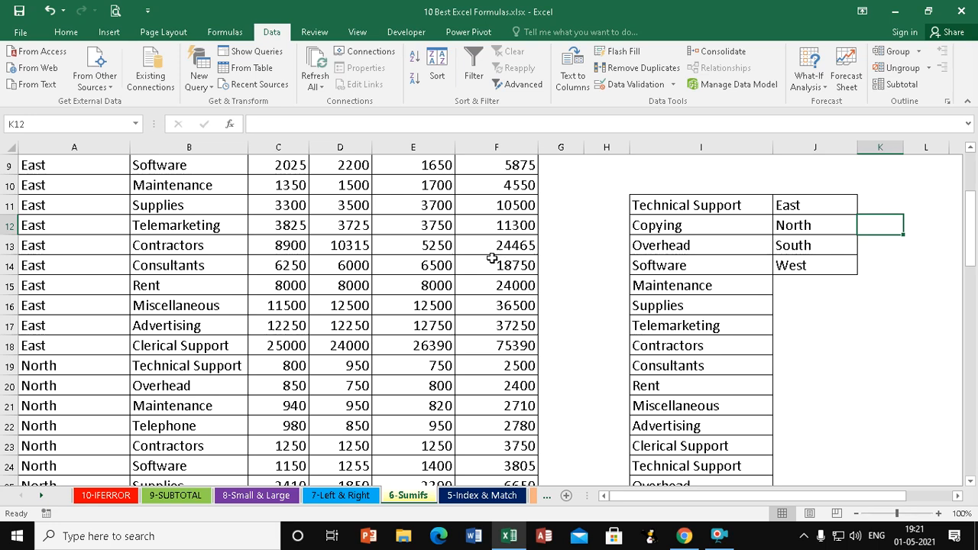
Set the data validation of the Category cell I6 to allow a List.
{"action": "scroll", "coordinate": [496, 256], "scroll_direction": "up", "scroll_amount": 3}
{"action": "left_click", "coordinate": [661, 265]}
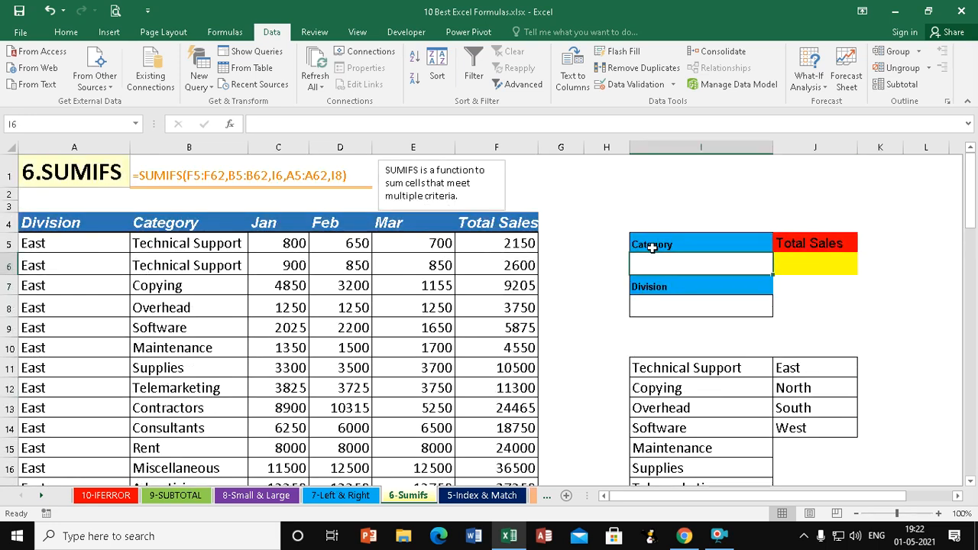
{"action": "left_click", "coordinate": [631, 85]}
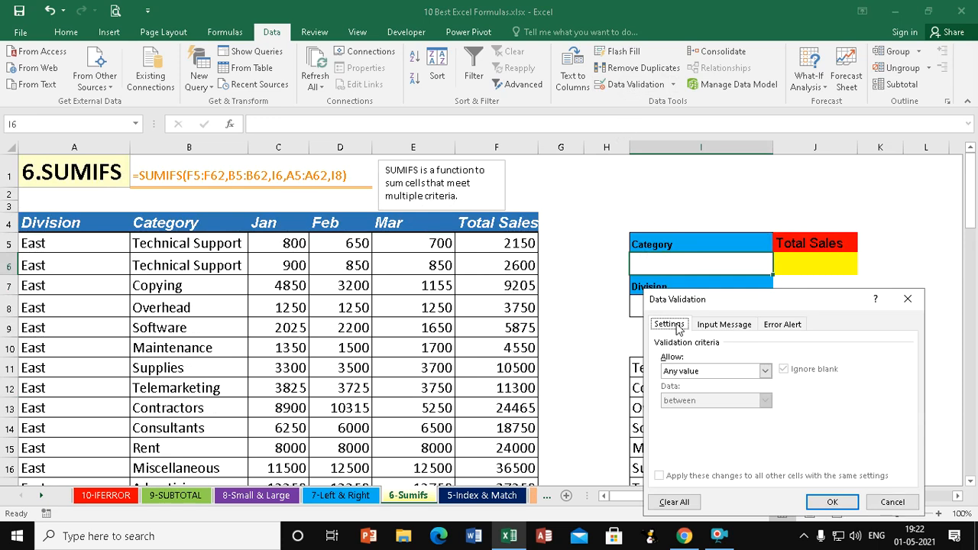
{"action": "left_click", "coordinate": [688, 374]}
{"action": "left_click", "coordinate": [672, 421]}
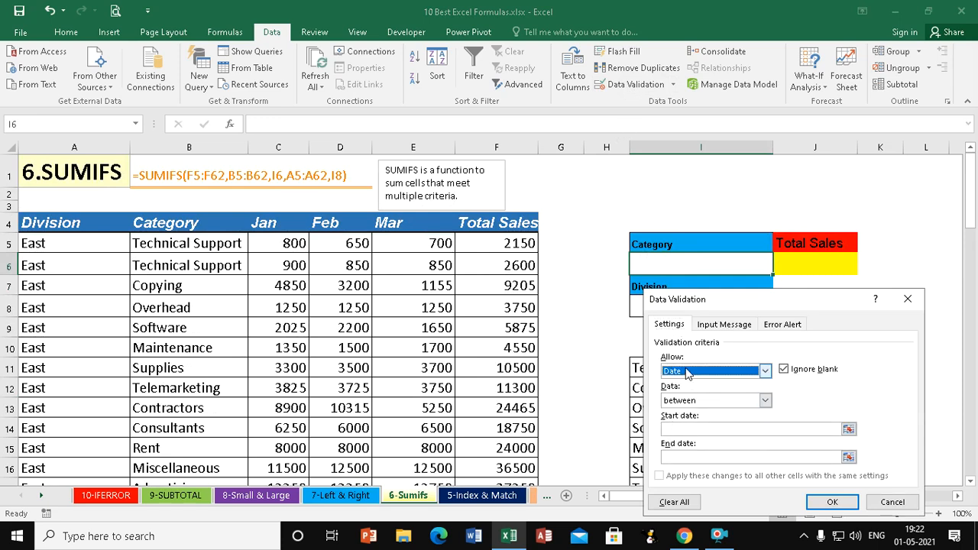
{"action": "left_click", "coordinate": [765, 371]}
{"action": "left_click", "coordinate": [677, 421]}
Set the Category list source to =$I$11:$I$67, apply the validation and check the dropdown choices in I6.
{"action": "left_click", "coordinate": [677, 430]}
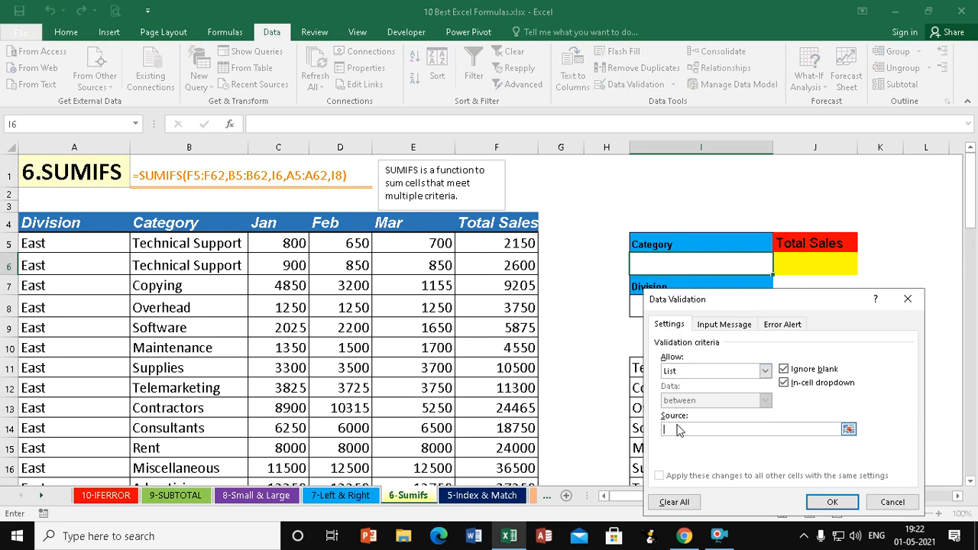
{"action": "left_click_drag", "start_coordinate": [754, 305], "coordinate": [226, 253]}
{"action": "left_click", "coordinate": [662, 368]}
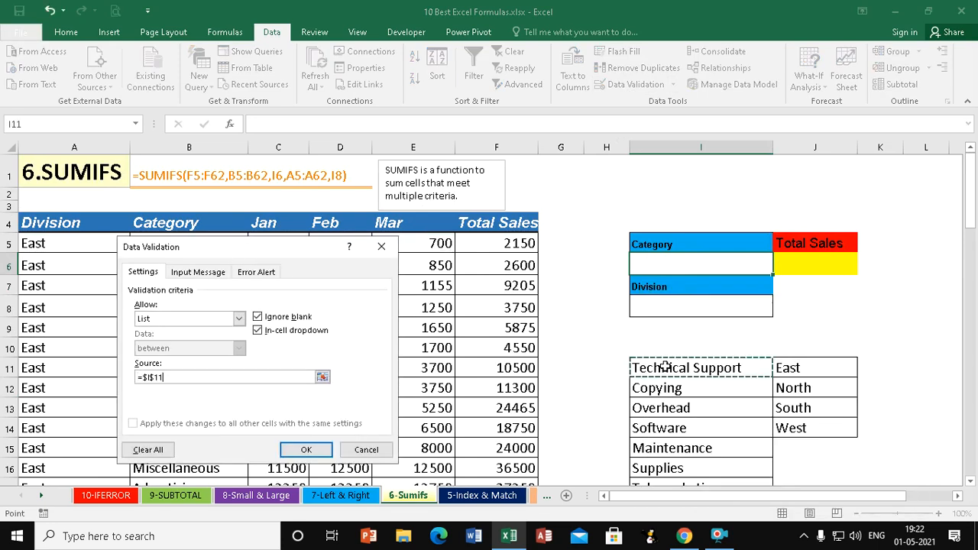
{"action": "key", "text": "ctrl+shift+Down"}
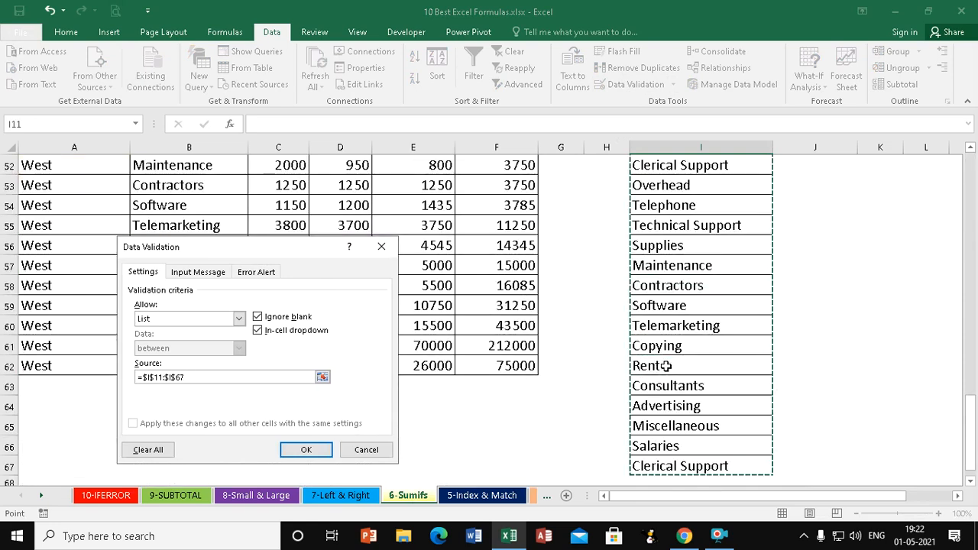
{"action": "left_click", "coordinate": [306, 450]}
{"action": "scroll", "coordinate": [764, 320], "scroll_direction": "up", "scroll_amount": 17}
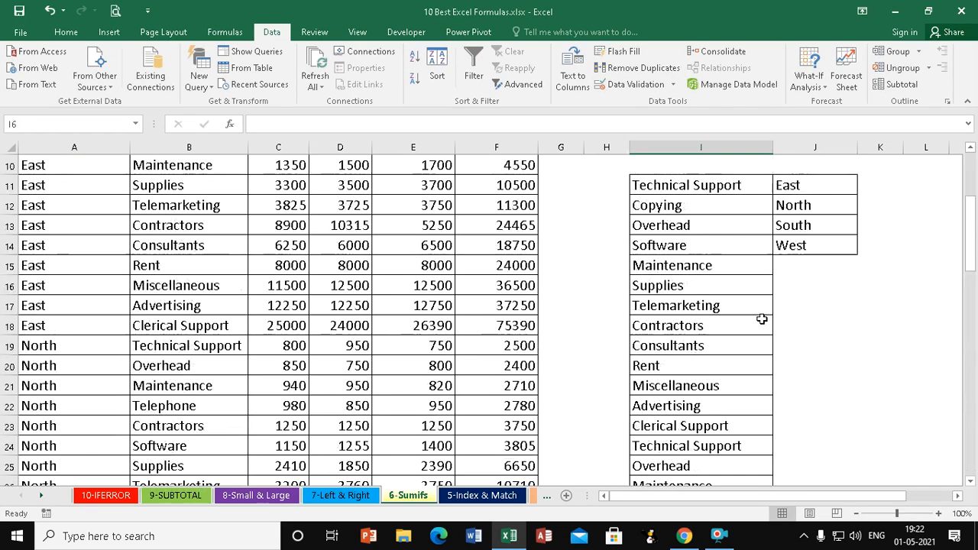
{"action": "left_click", "coordinate": [779, 268]}
{"action": "left_click", "coordinate": [780, 272]}
{"action": "left_click", "coordinate": [779, 271]}
{"action": "left_click", "coordinate": [779, 270]}
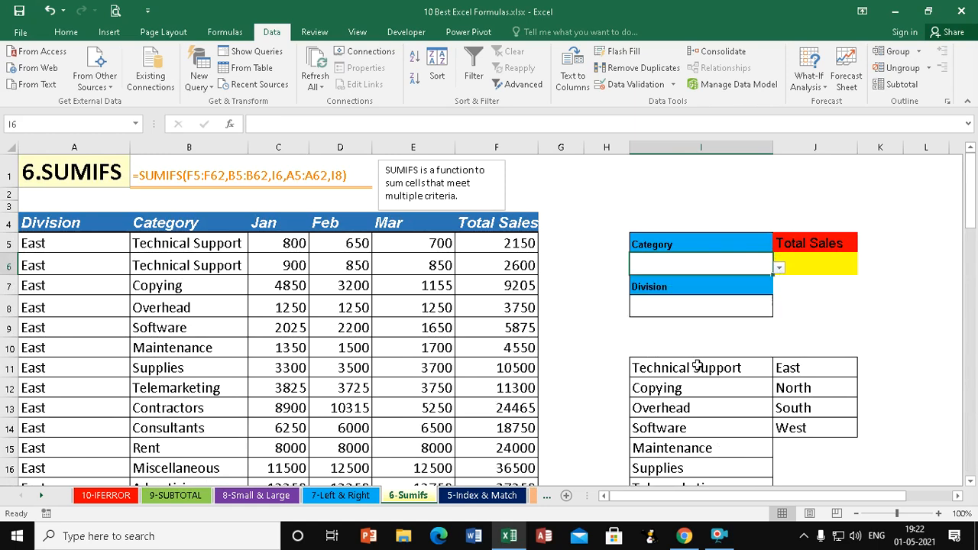
Add a List data validation to the Division cell I8 using the divisions in J11:J14 as source, and check its dropdown choices.
{"action": "left_click", "coordinate": [669, 306]}
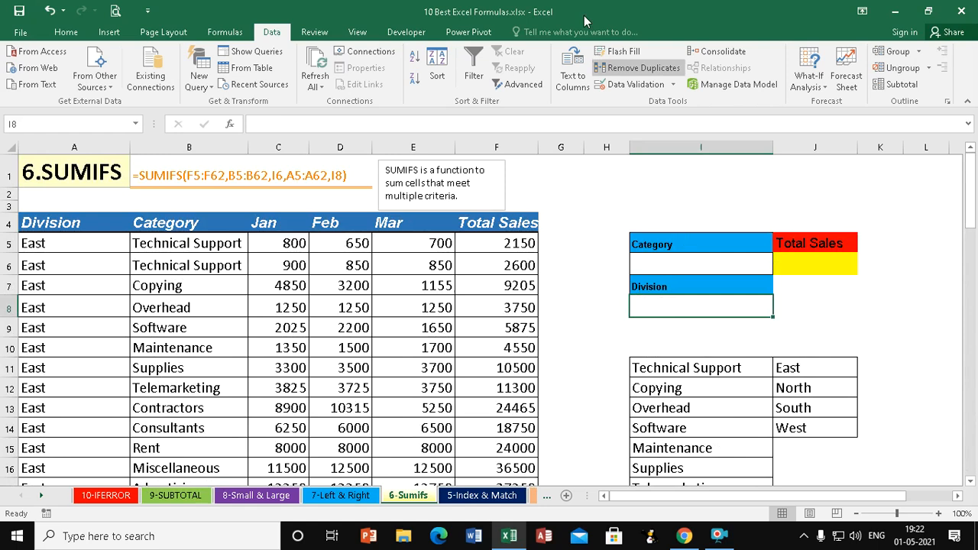
{"action": "left_click", "coordinate": [618, 82]}
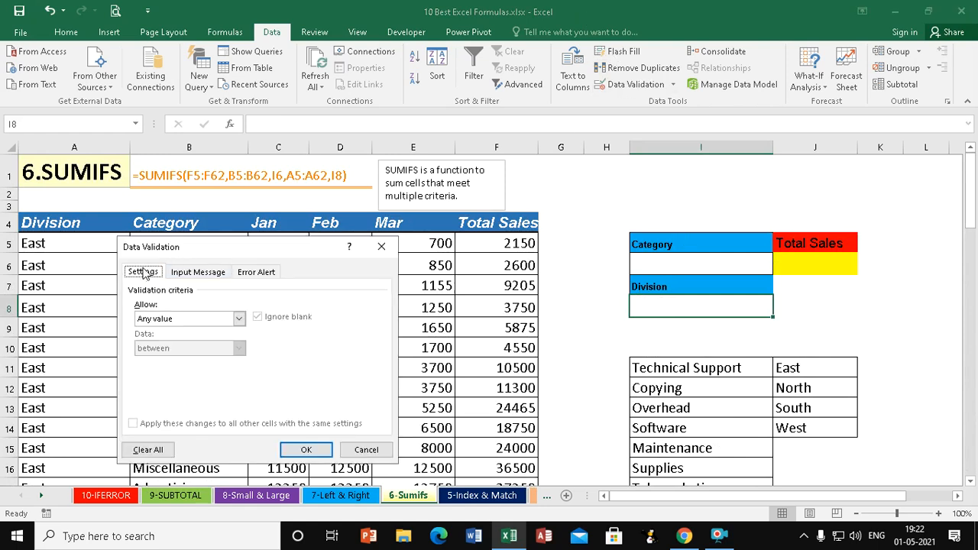
{"action": "left_click", "coordinate": [150, 321]}
{"action": "left_click", "coordinate": [149, 369]}
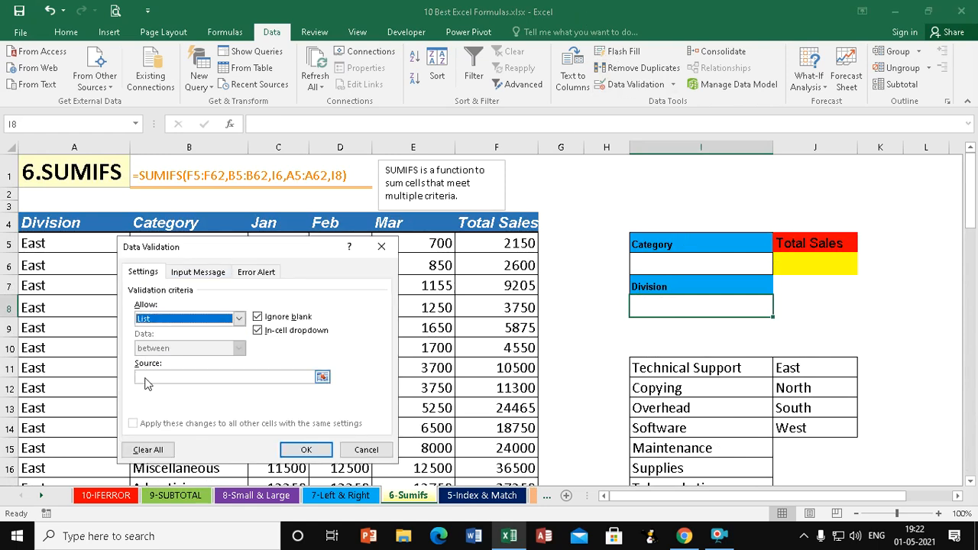
{"action": "left_click", "coordinate": [142, 376]}
{"action": "left_click_drag", "start_coordinate": [799, 368], "coordinate": [798, 428]}
{"action": "left_click", "coordinate": [307, 450]}
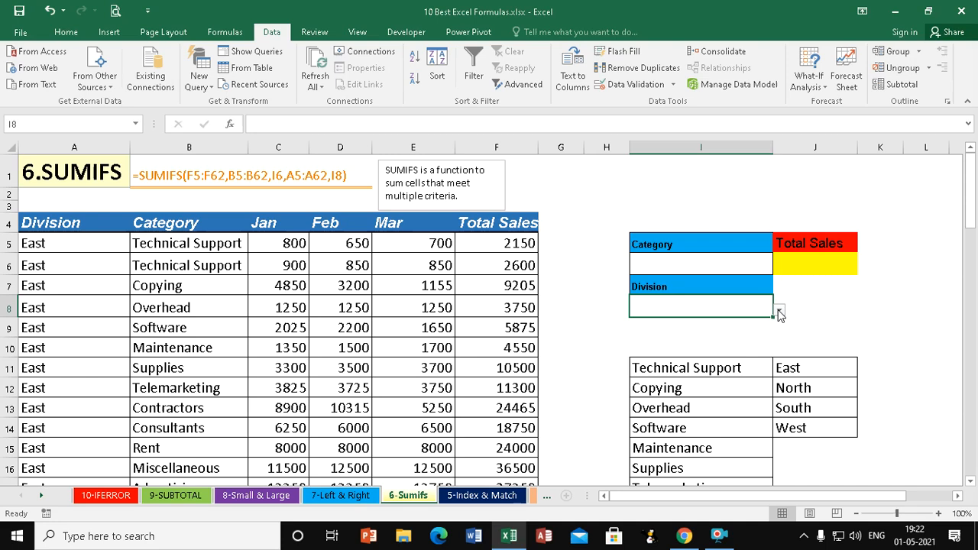
{"action": "left_click", "coordinate": [779, 311]}
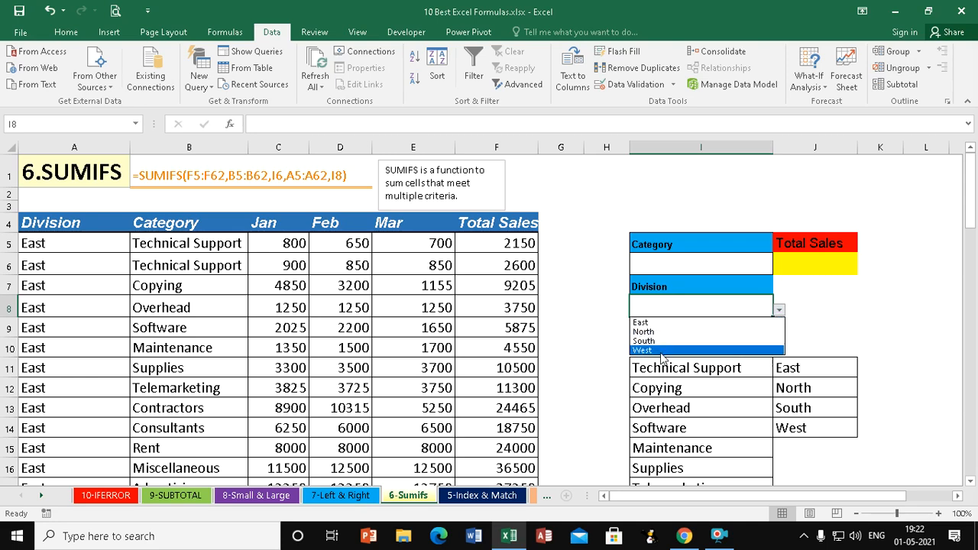
{"action": "key", "text": "Escape"}
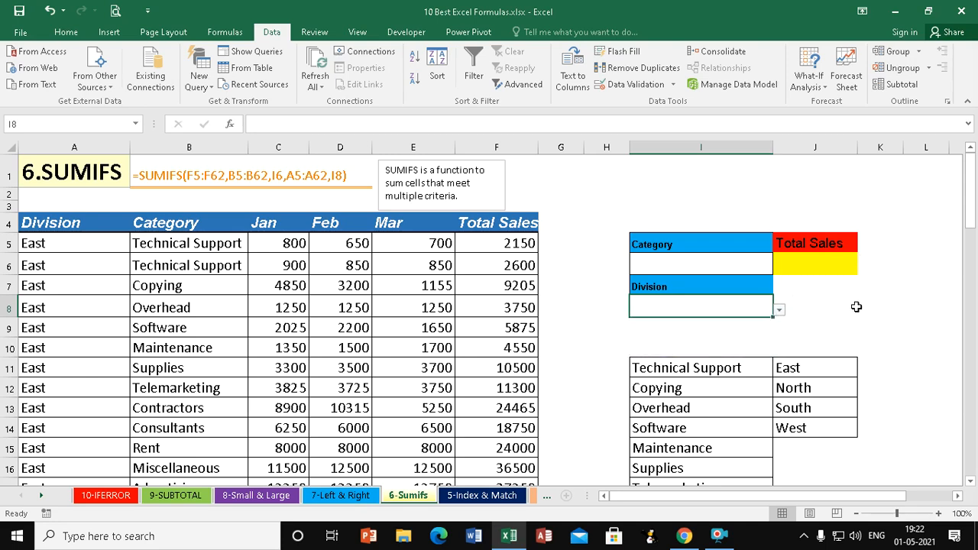
Start a SUMIFS formula in the Total Sales cell J6 with F5:F62 as the sum range.
{"action": "left_click", "coordinate": [815, 264]}
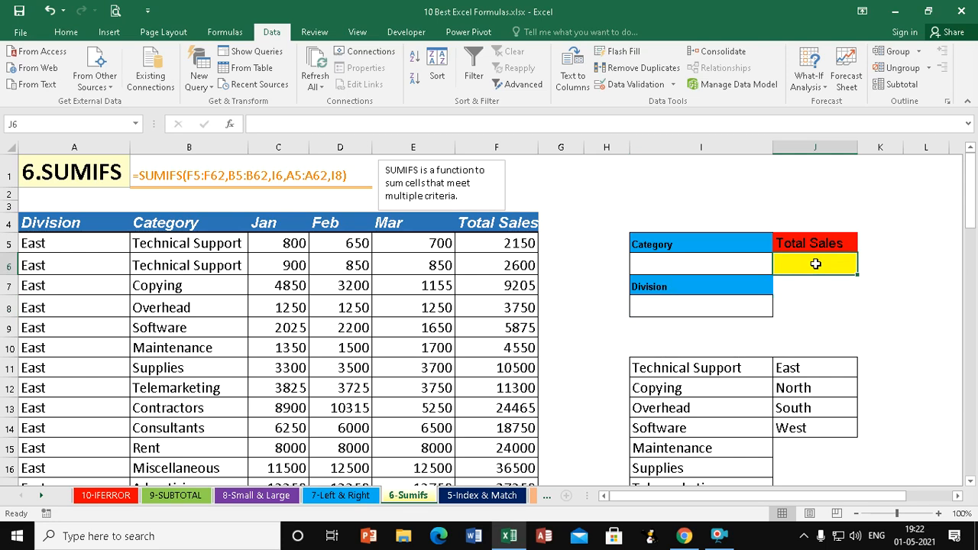
{"action": "type", "text": "=sumifs"}
{"action": "key", "text": "Tab"}
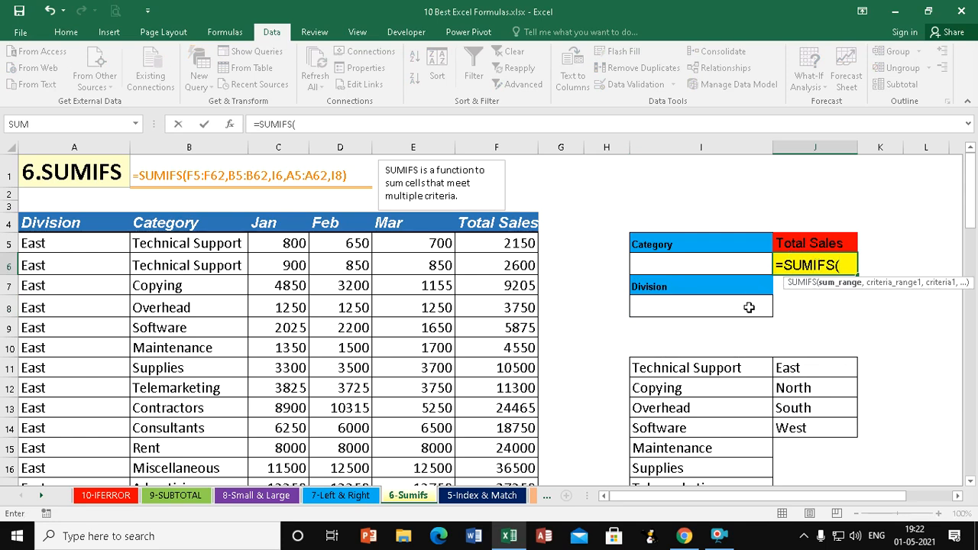
{"action": "left_click", "coordinate": [508, 249]}
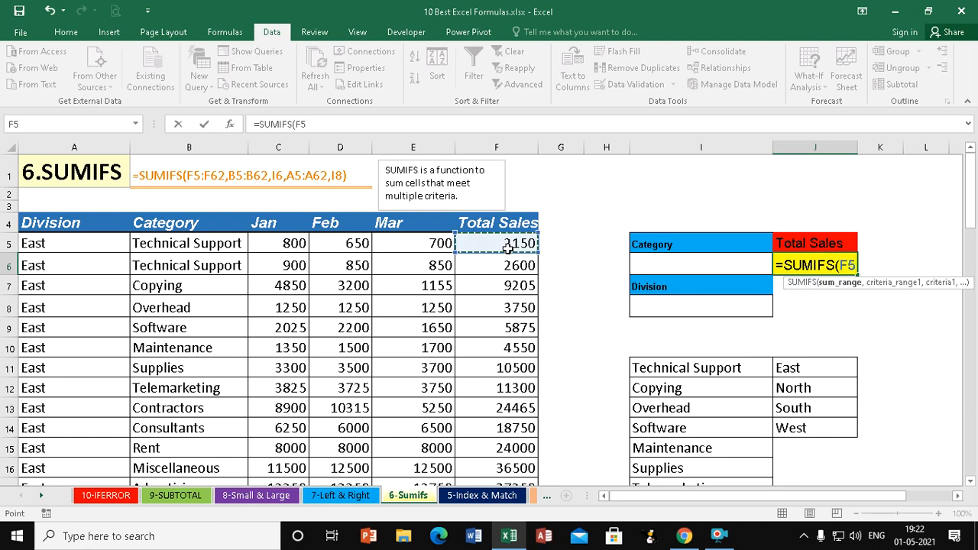
{"action": "key", "text": "ctrl+shift+Down"}
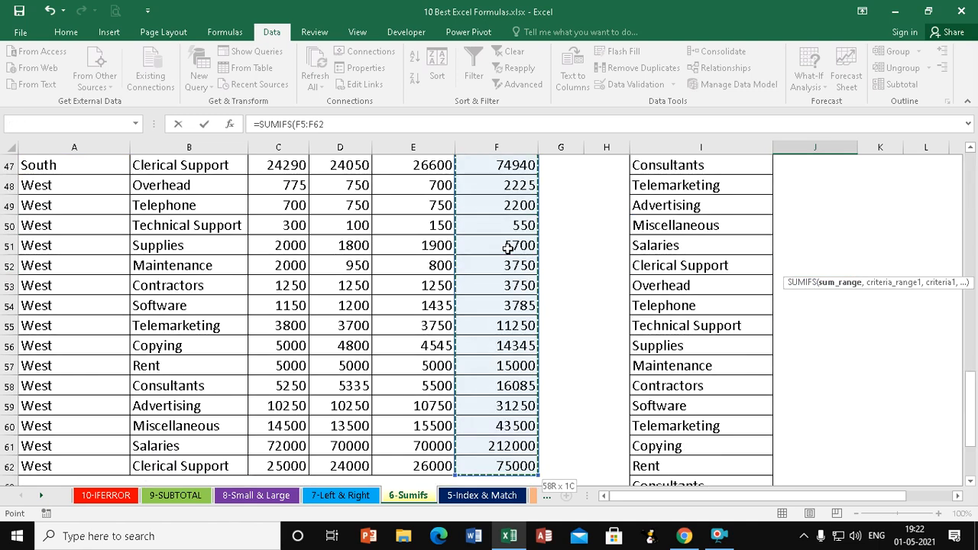
{"action": "key", "text": "ctrl+BackSpace"}
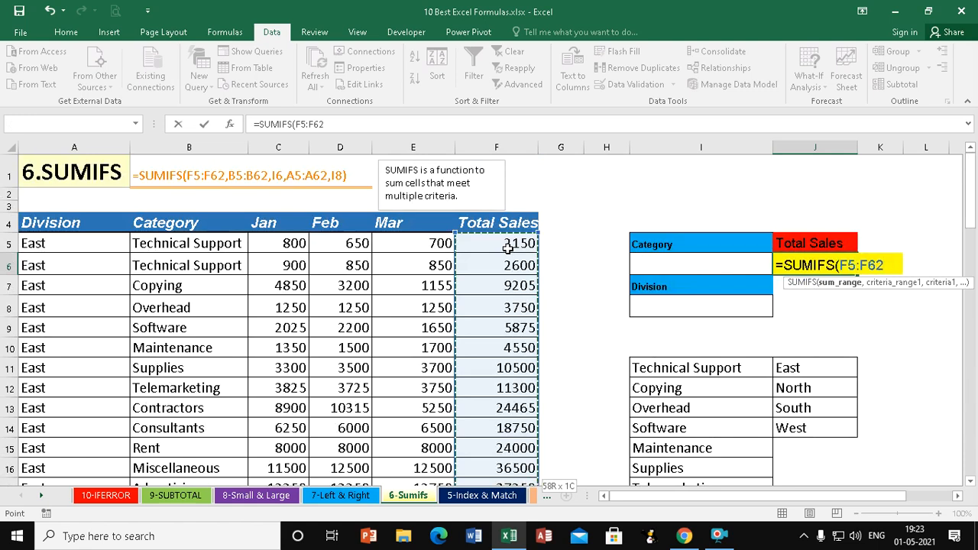
{"action": "type", "text": ","}
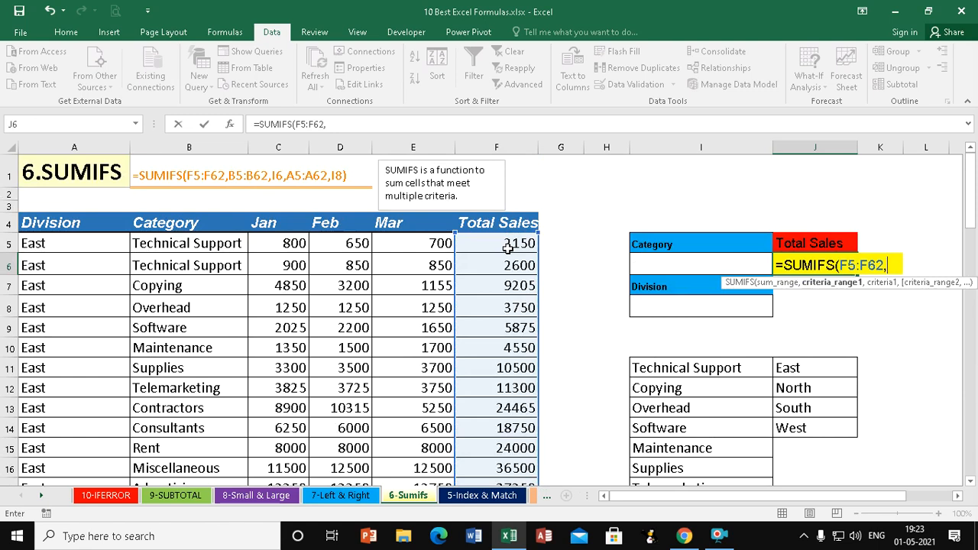
Add the first criteria pair to the SUMIFS formula: category range B5:B62 matched to cell I6.
{"action": "left_click", "coordinate": [190, 240]}
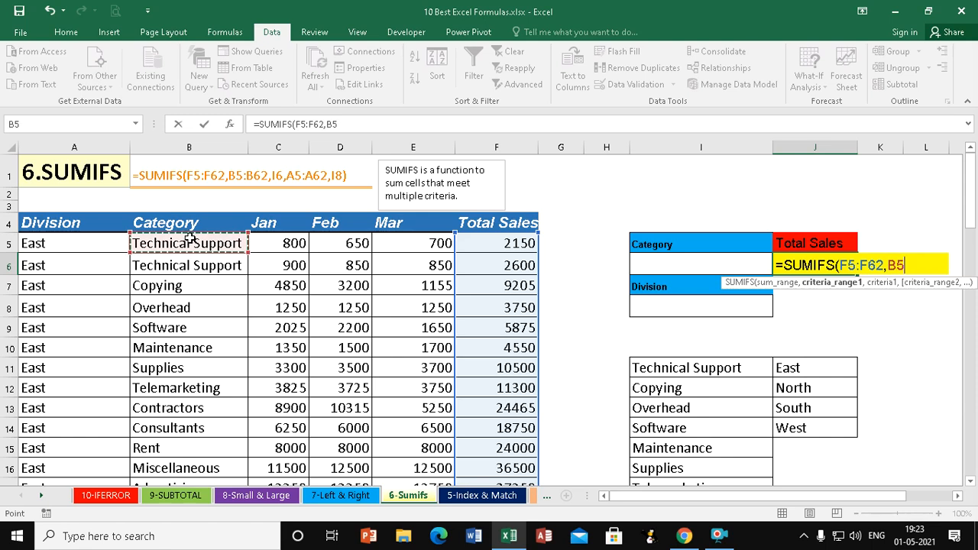
{"action": "key", "text": "ctrl+shift+Down"}
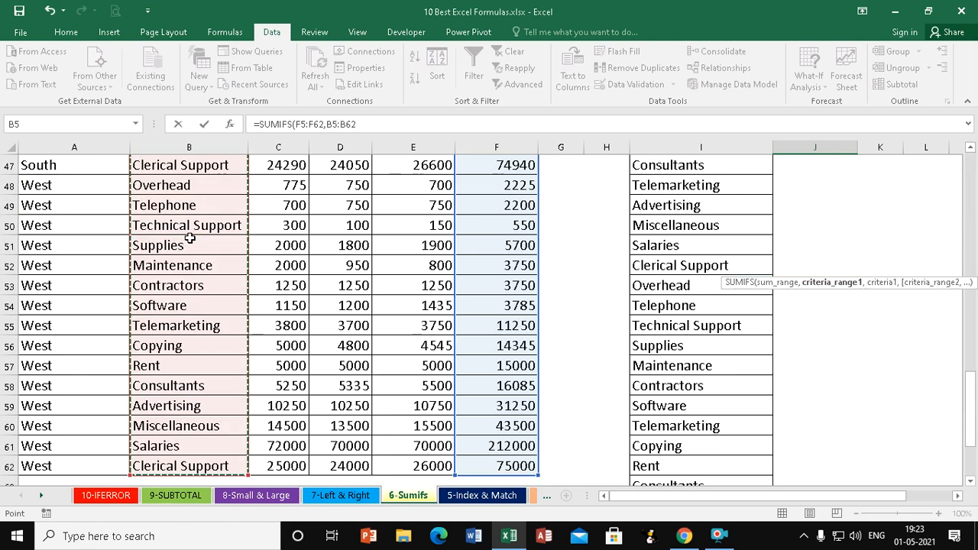
{"action": "scroll", "coordinate": [191, 239], "scroll_direction": "up", "scroll_amount": 15}
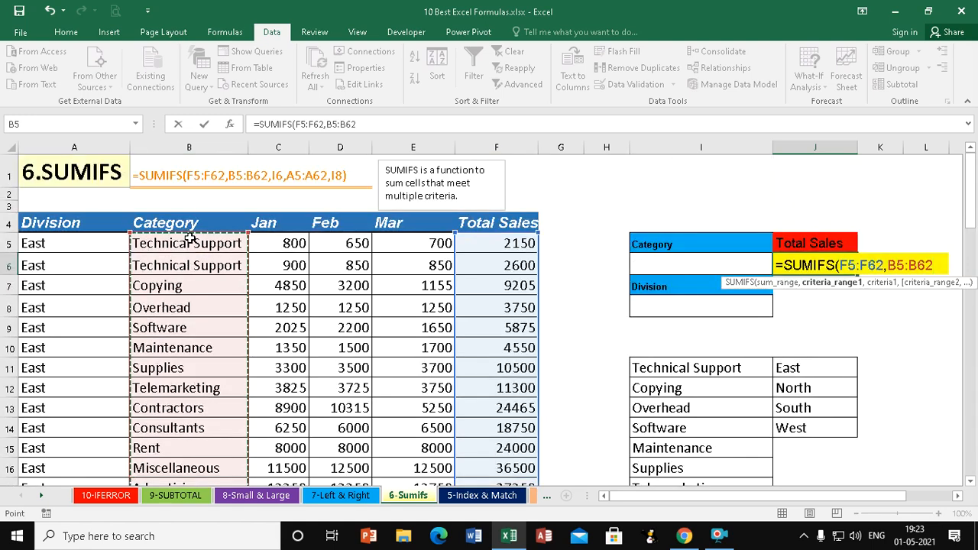
{"action": "type", "text": ","}
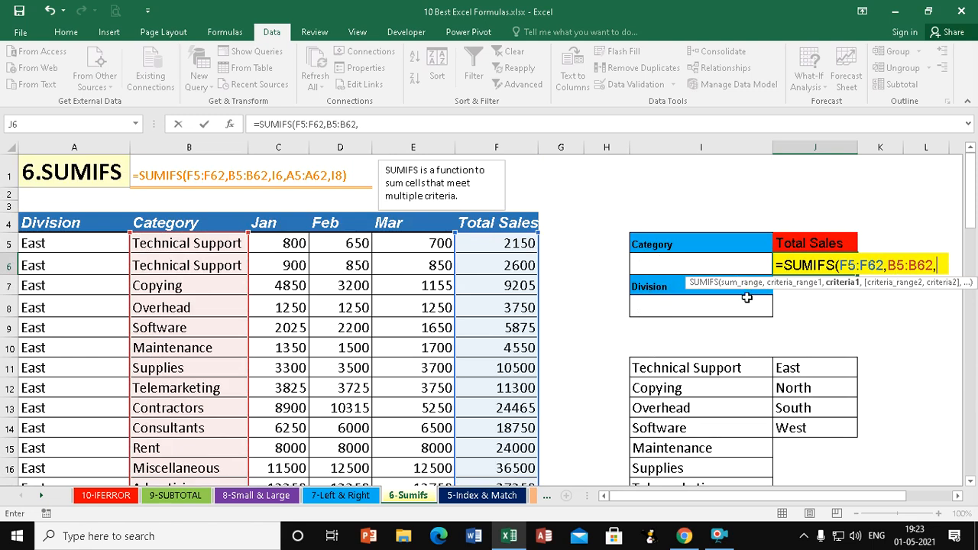
{"action": "left_click", "coordinate": [659, 262]}
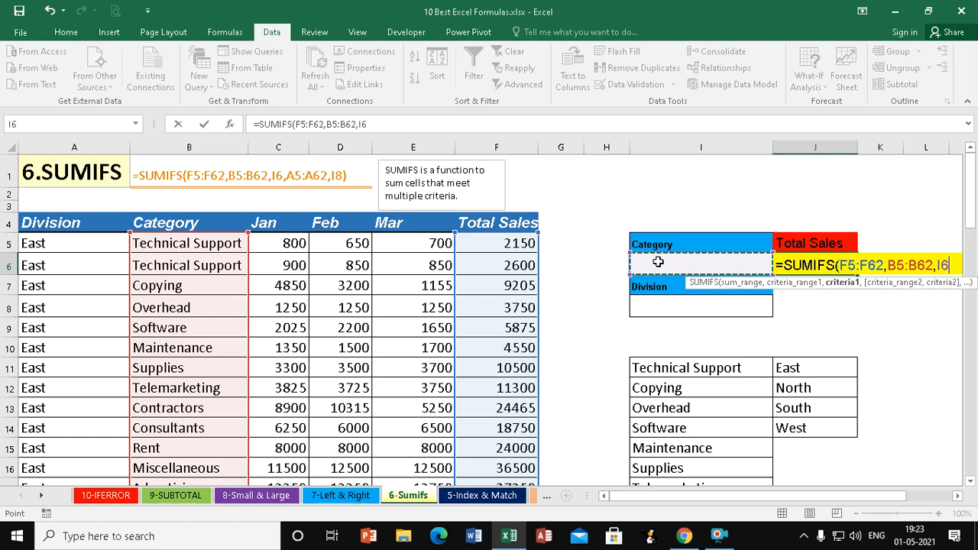
{"action": "type", "text": ","}
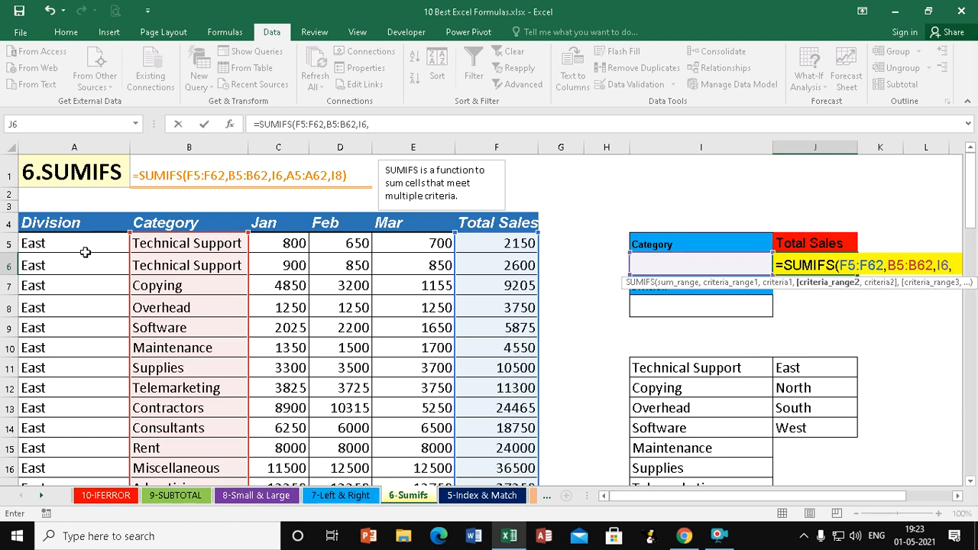
Add the division range A5:A62 with criterion I8 as the second pair and complete the SUMIFS formula.
{"action": "left_click", "coordinate": [51, 243]}
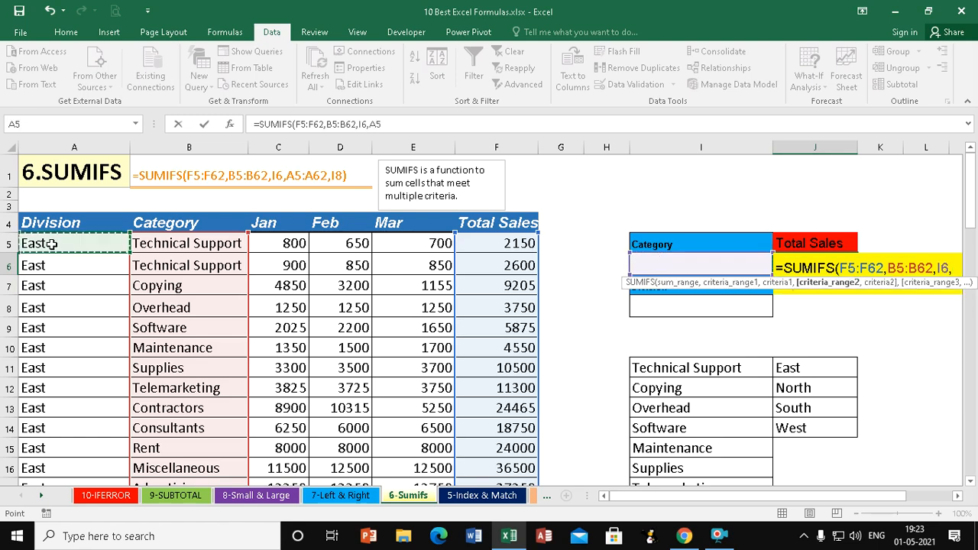
{"action": "key", "text": "ctrl+shift+Down"}
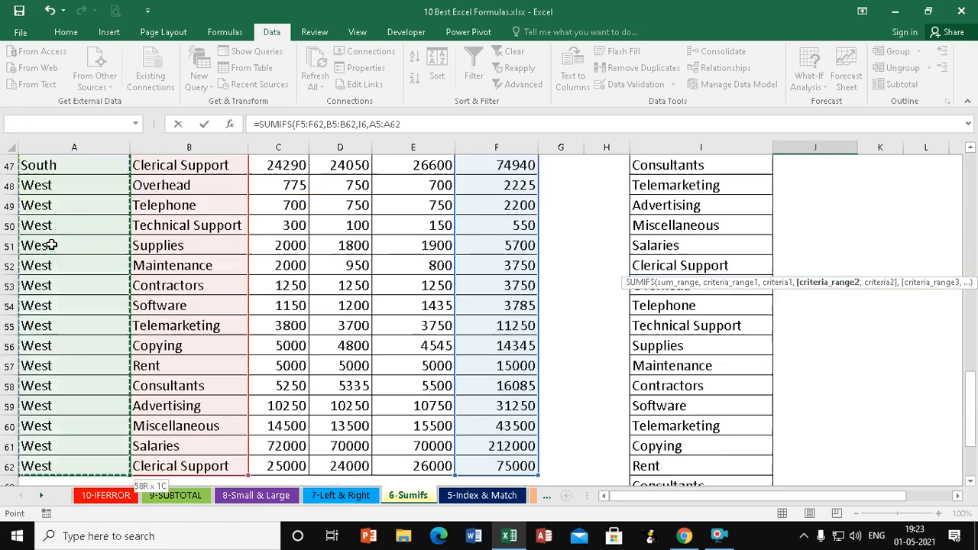
{"action": "type", "text": ","}
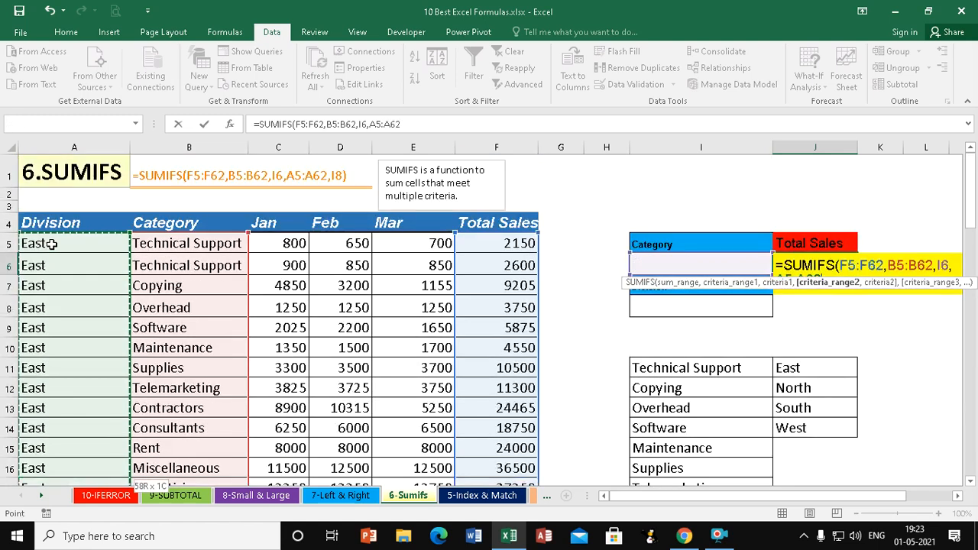
{"action": "left_click", "coordinate": [642, 312]}
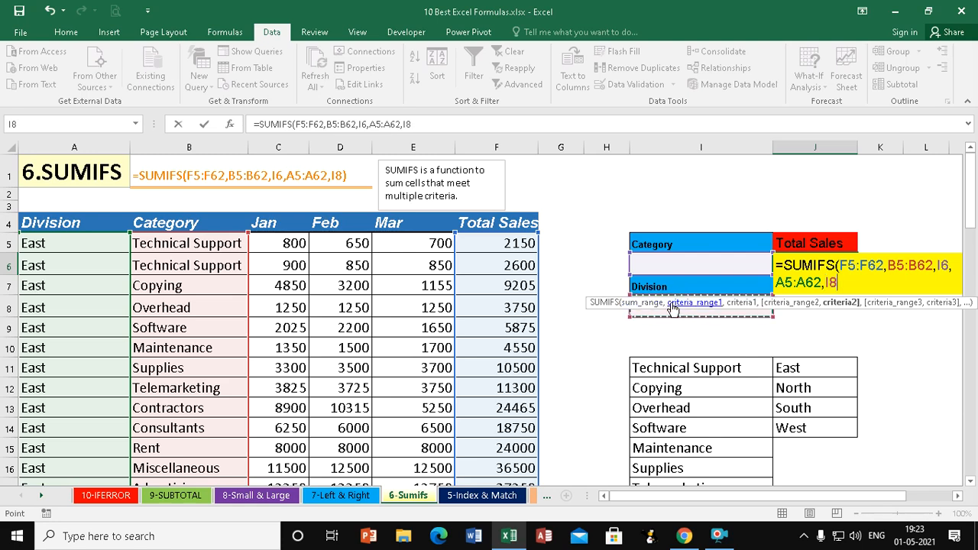
{"action": "type", "text": ")"}
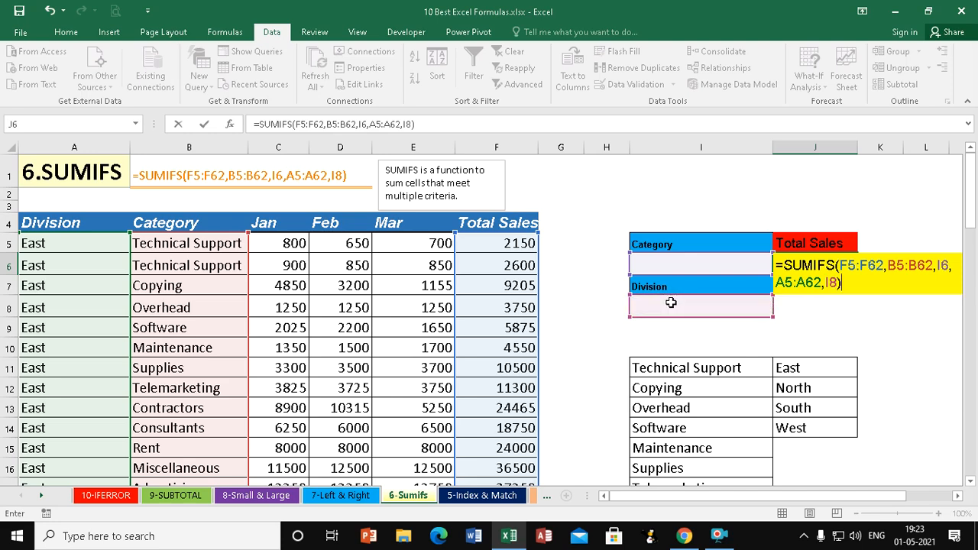
{"action": "key", "text": "Return"}
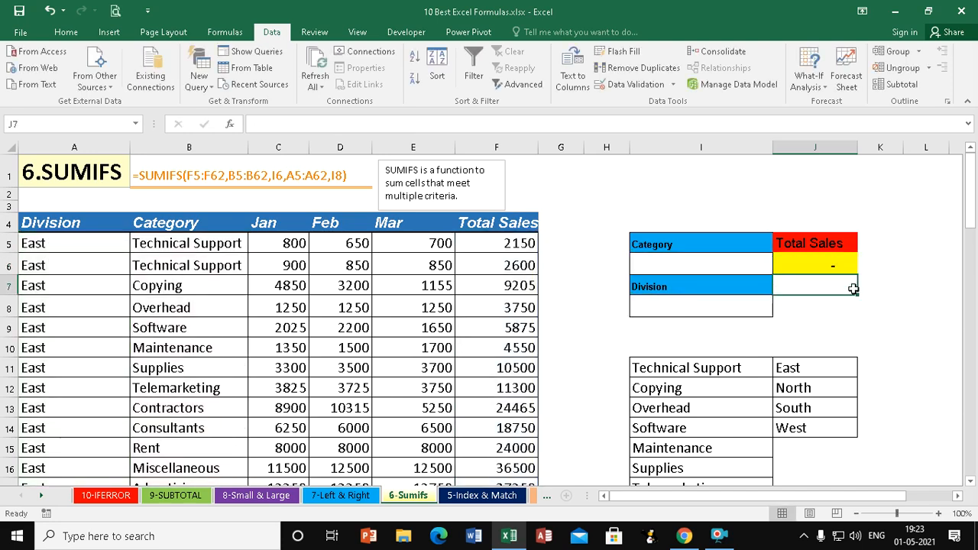
Choose Technical Support as the Category in I6 and East as the Division in I8 to test the formula.
{"action": "left_click", "coordinate": [699, 265]}
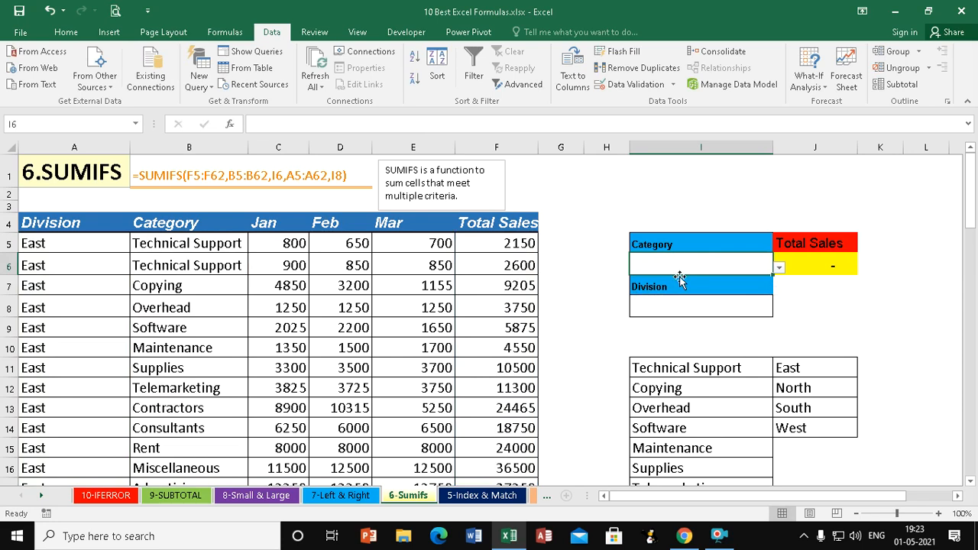
{"action": "left_click", "coordinate": [778, 267]}
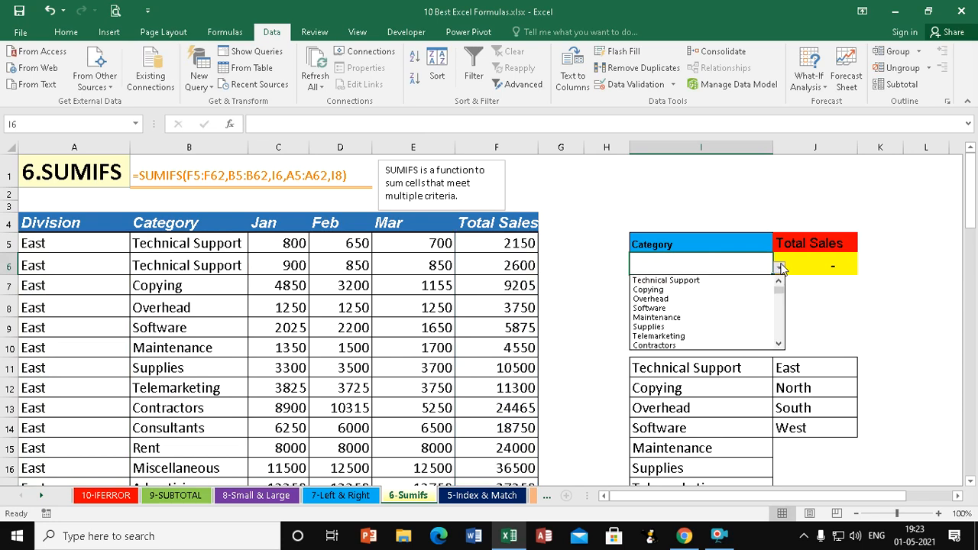
{"action": "left_click", "coordinate": [691, 281]}
{"action": "left_click", "coordinate": [726, 309]}
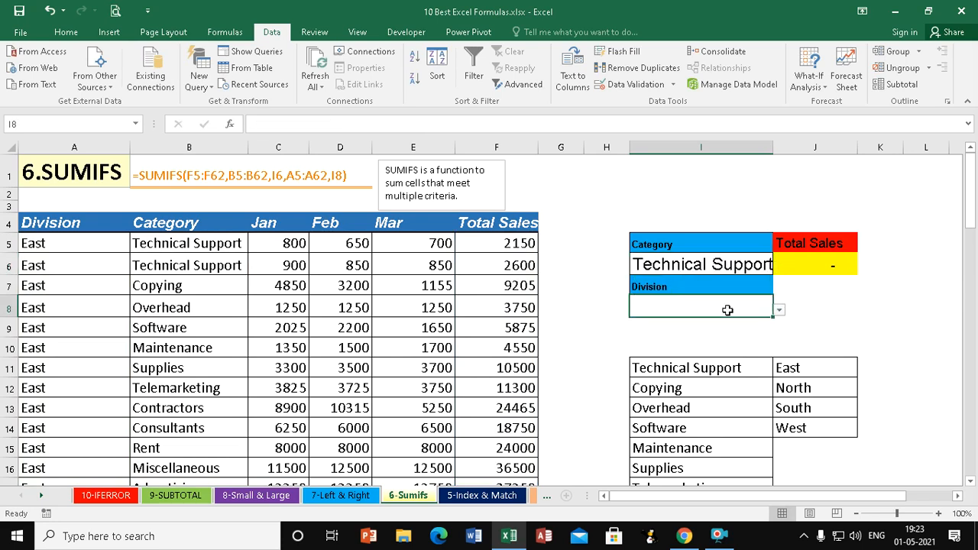
{"action": "left_click", "coordinate": [779, 310]}
{"action": "left_click", "coordinate": [655, 324]}
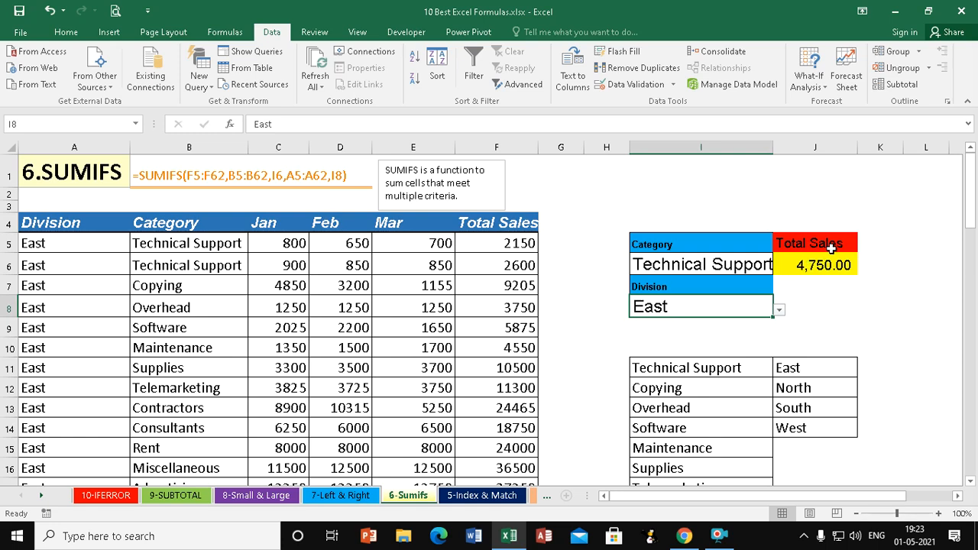
Change the Category in I6 to Copying and the Division in I8 to South.
{"action": "left_click", "coordinate": [759, 263]}
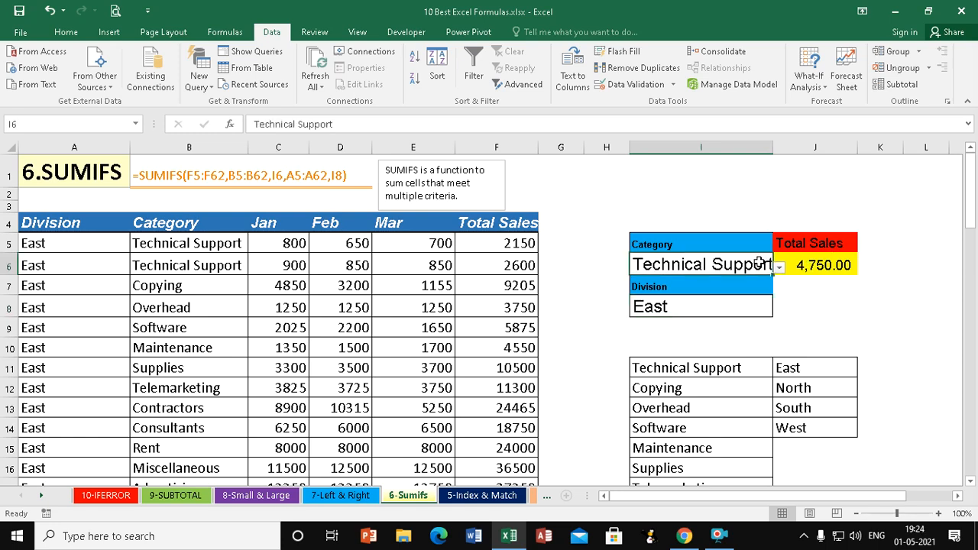
{"action": "left_click", "coordinate": [779, 267]}
{"action": "left_click", "coordinate": [663, 289]}
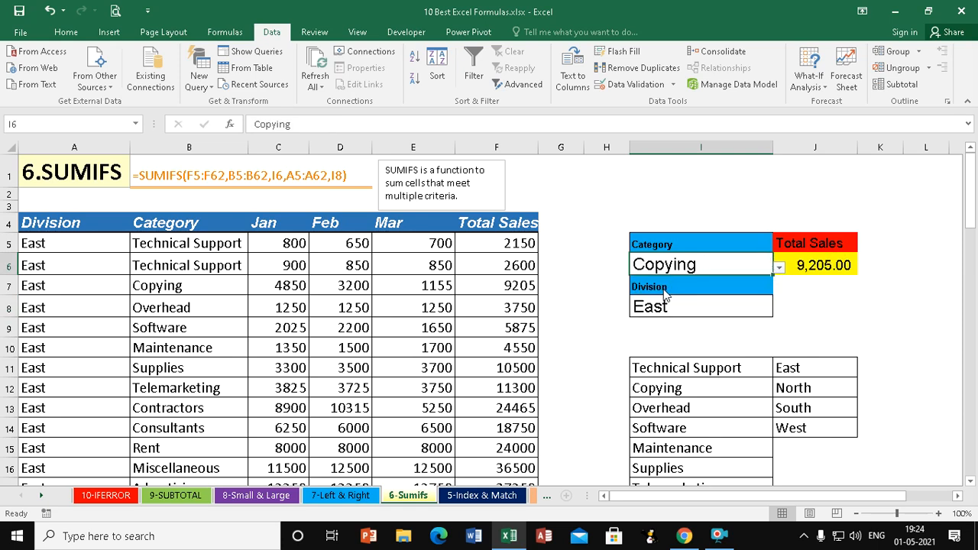
{"action": "left_click", "coordinate": [732, 311]}
{"action": "left_click", "coordinate": [779, 313]}
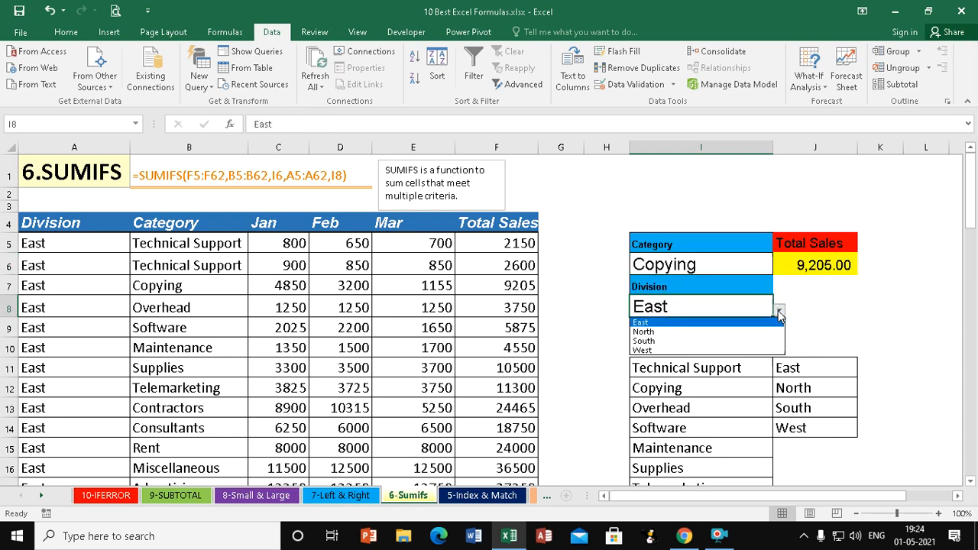
{"action": "left_click", "coordinate": [649, 341]}
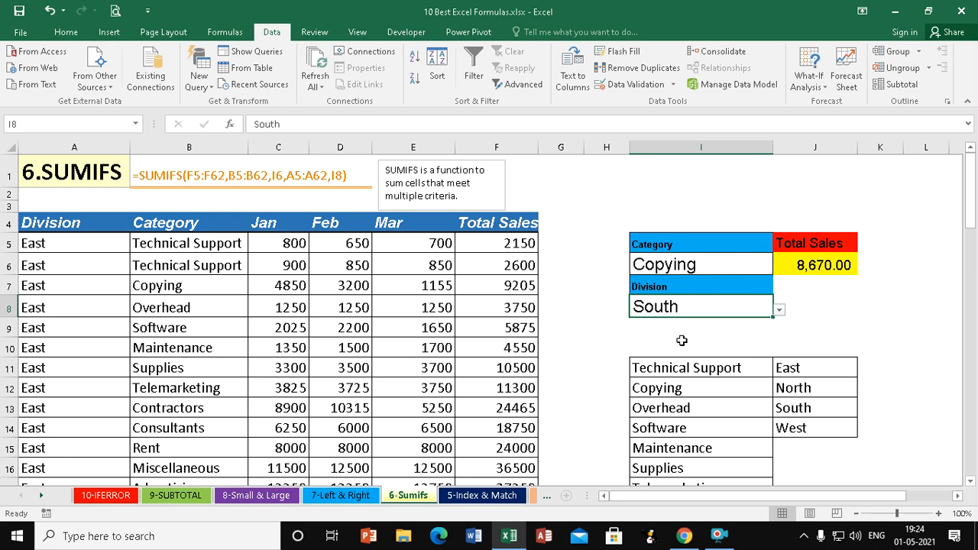
Open the 5-Index & Match sheet and select the yellow cell G3 above the Category list.
{"action": "left_click", "coordinate": [481, 496]}
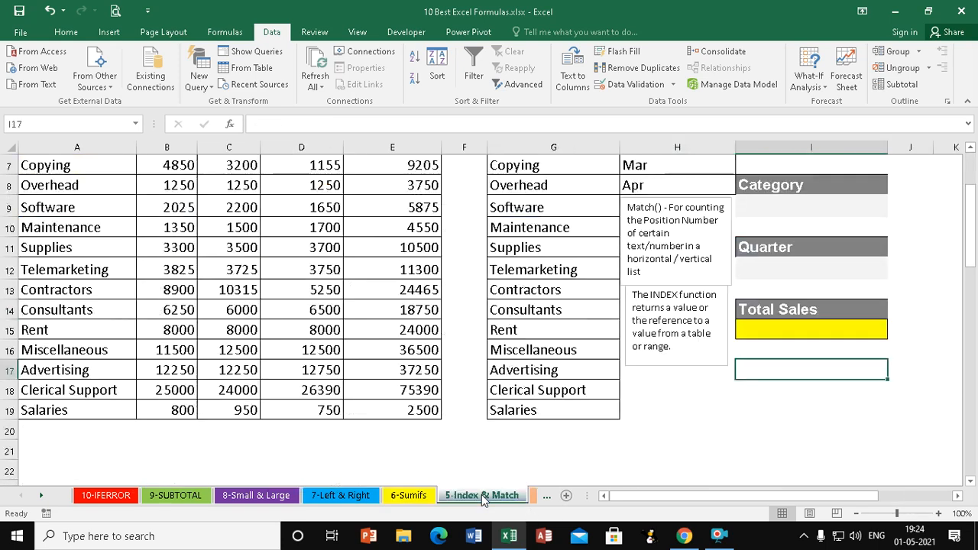
{"action": "scroll", "coordinate": [683, 429], "scroll_direction": "up", "scroll_amount": 2}
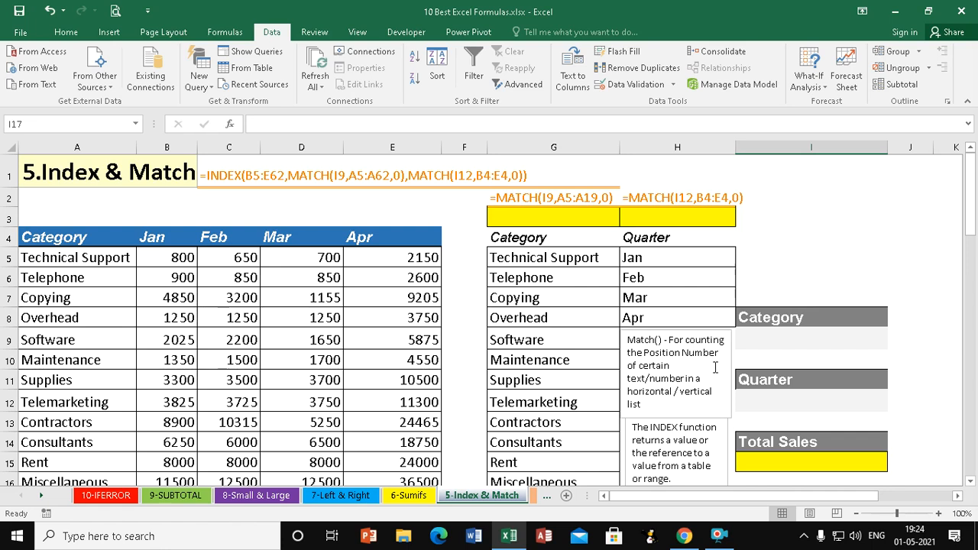
{"action": "left_click", "coordinate": [543, 217]}
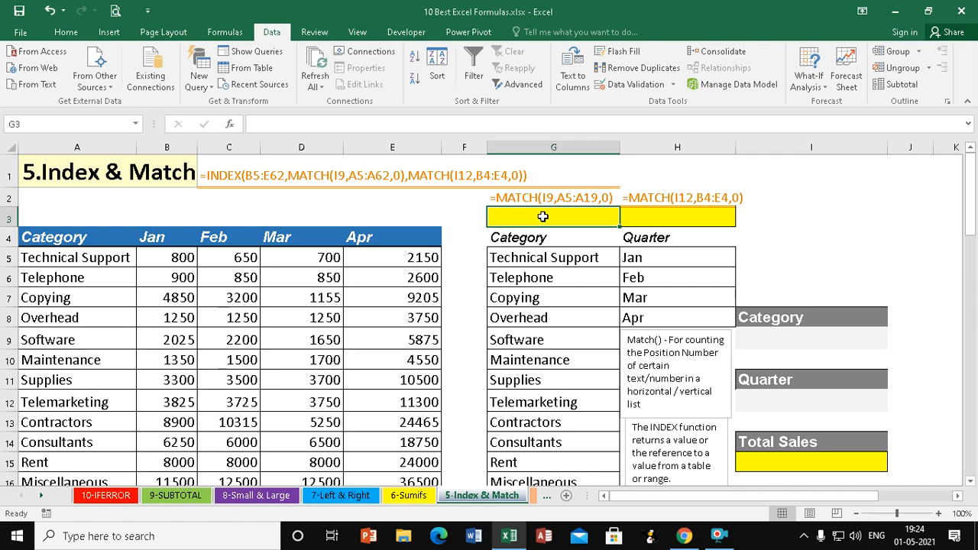
Add a list data validation to the Category cell I9 with source range $G$5:$G$19, and check its dropdown.
{"action": "left_click", "coordinate": [795, 336]}
{"action": "left_click", "coordinate": [764, 397]}
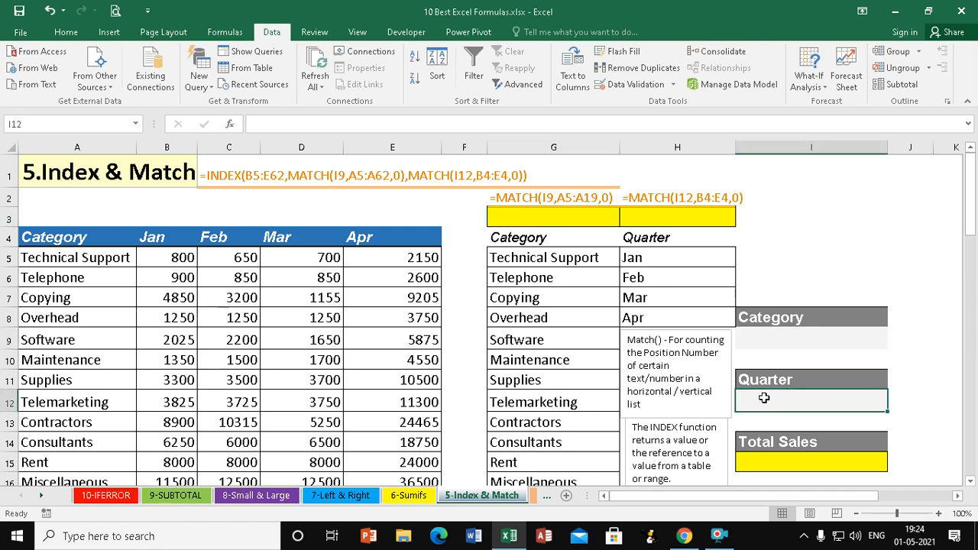
{"action": "left_click", "coordinate": [766, 330]}
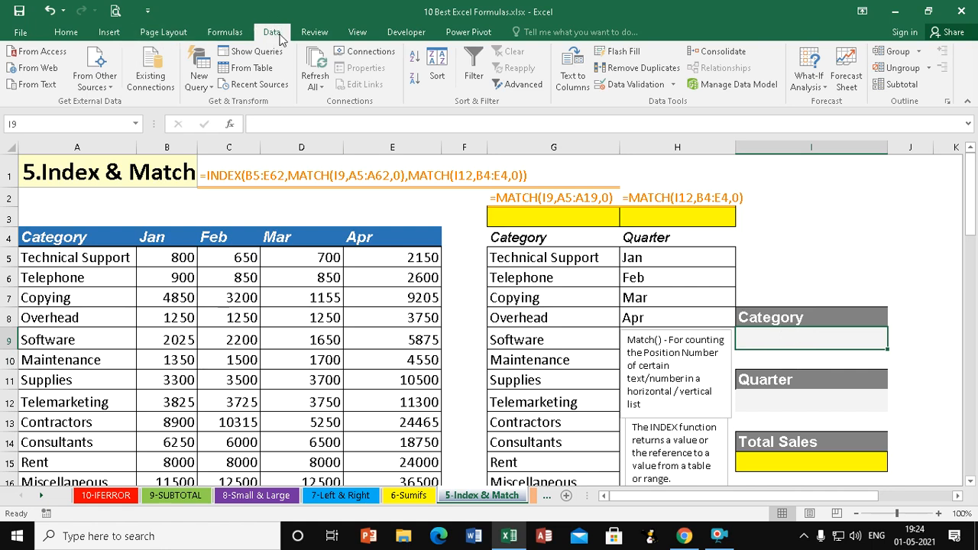
{"action": "left_click", "coordinate": [632, 86]}
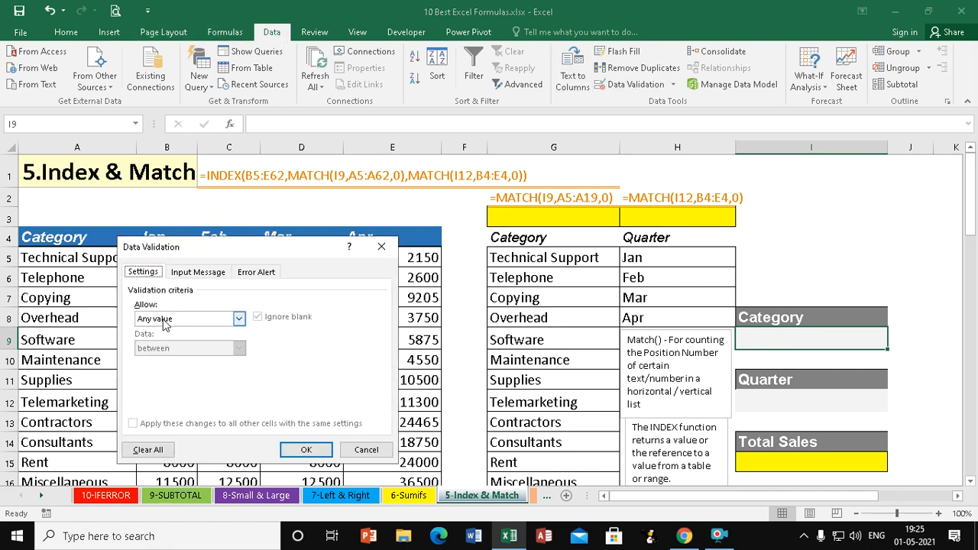
{"action": "left_click", "coordinate": [239, 319]}
{"action": "left_click", "coordinate": [146, 360]}
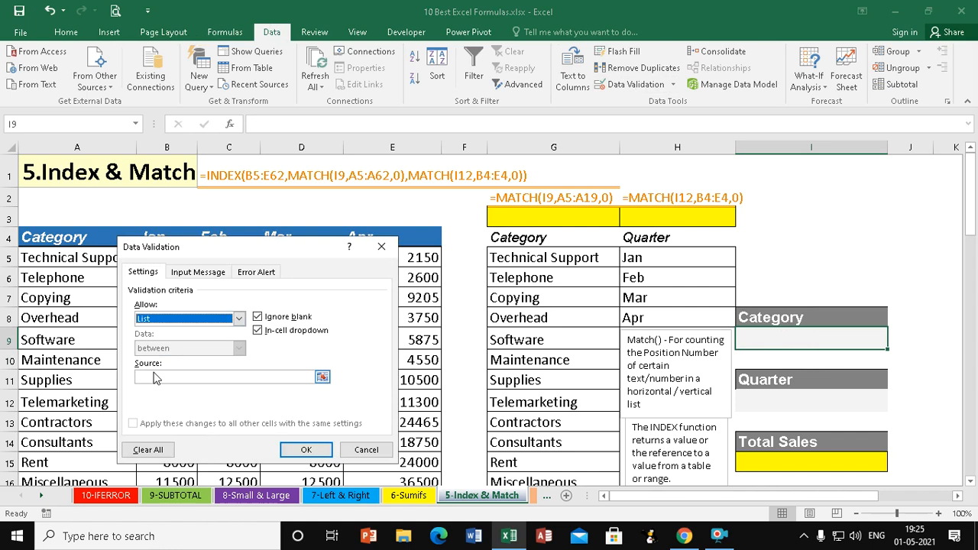
{"action": "left_click", "coordinate": [153, 377]}
{"action": "left_click_drag", "start_coordinate": [527, 260], "coordinate": [531, 444]}
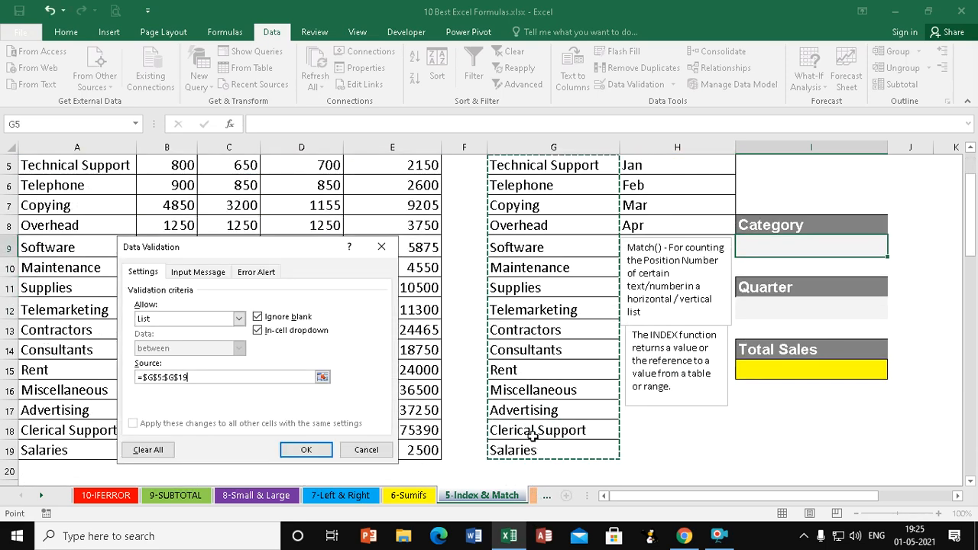
{"action": "left_click", "coordinate": [306, 450]}
{"action": "left_click", "coordinate": [895, 249]}
{"action": "left_click", "coordinate": [894, 250]}
Set up a list data validation for the Quarter cell I12 with the months in $H$5:$H$8 as source.
{"action": "left_click", "coordinate": [755, 310]}
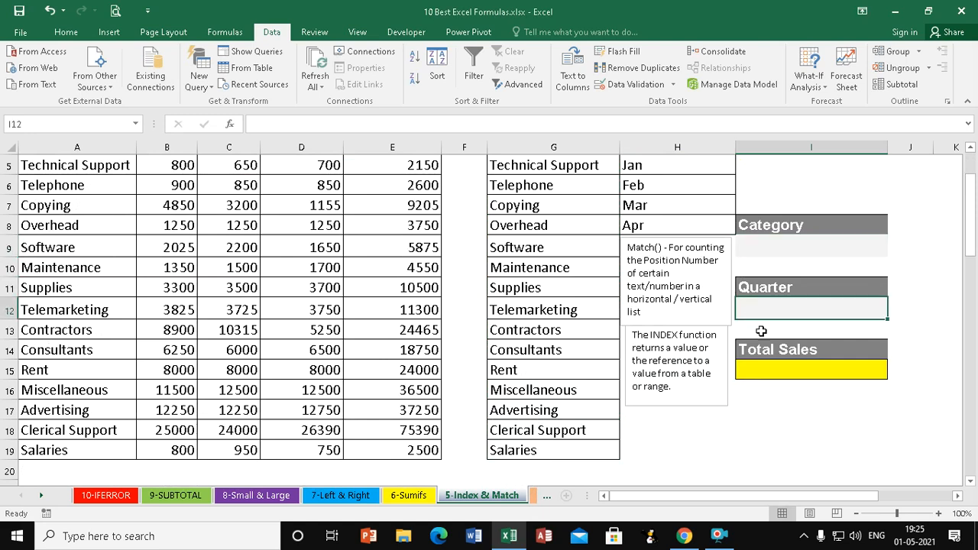
{"action": "left_click", "coordinate": [632, 84]}
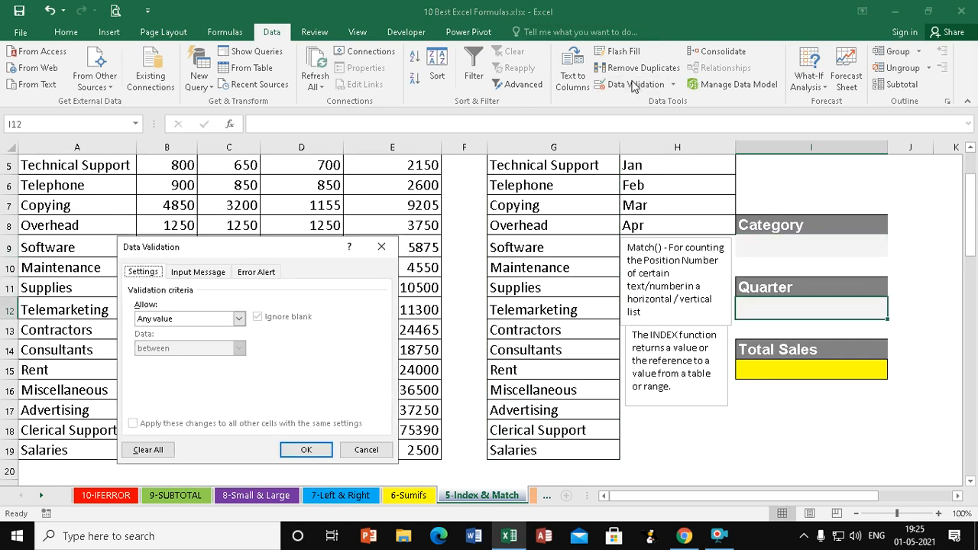
{"action": "left_click", "coordinate": [238, 319]}
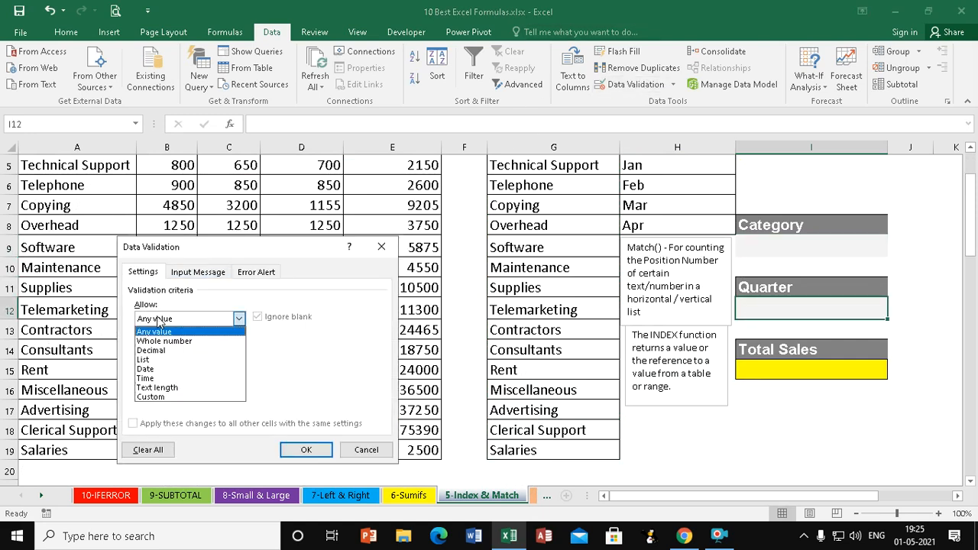
{"action": "left_click", "coordinate": [143, 359]}
{"action": "left_click", "coordinate": [160, 377]}
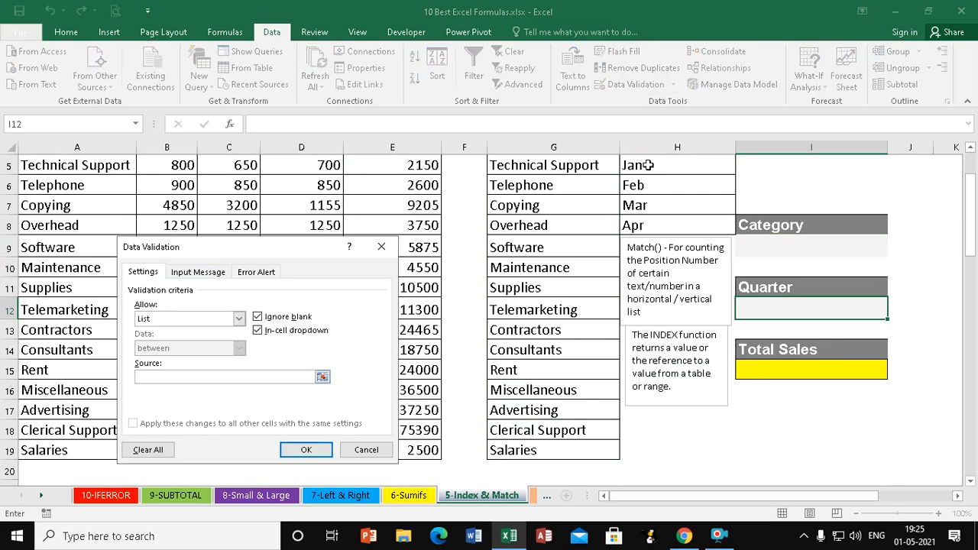
{"action": "scroll", "coordinate": [646, 167], "scroll_direction": "up", "scroll_amount": 1}
{"action": "left_click", "coordinate": [637, 224]}
{"action": "left_click_drag", "start_coordinate": [637, 224], "coordinate": [636, 285]}
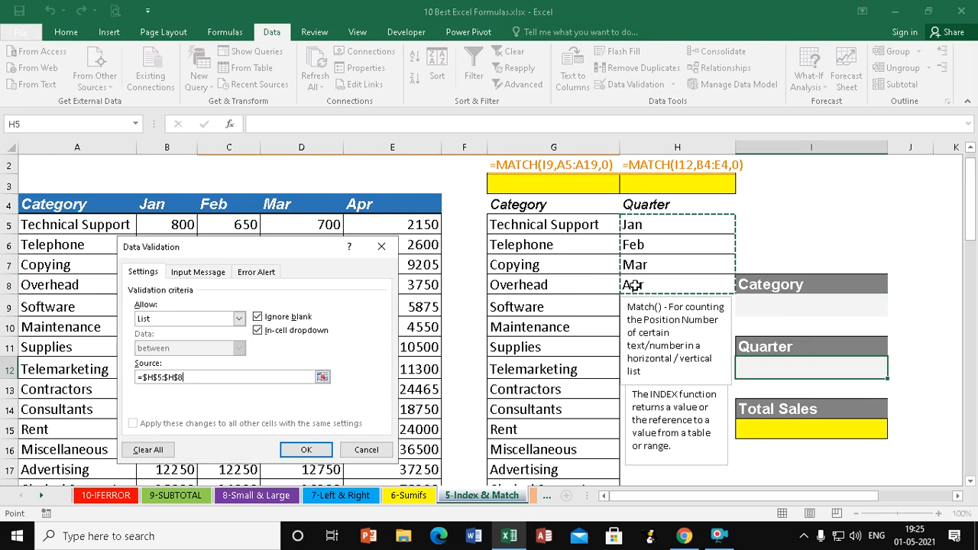
Apply the in-cell list validation with source =$H$5:$H$8 to the Quarter input cell I12.
{"action": "left_click", "coordinate": [307, 448]}
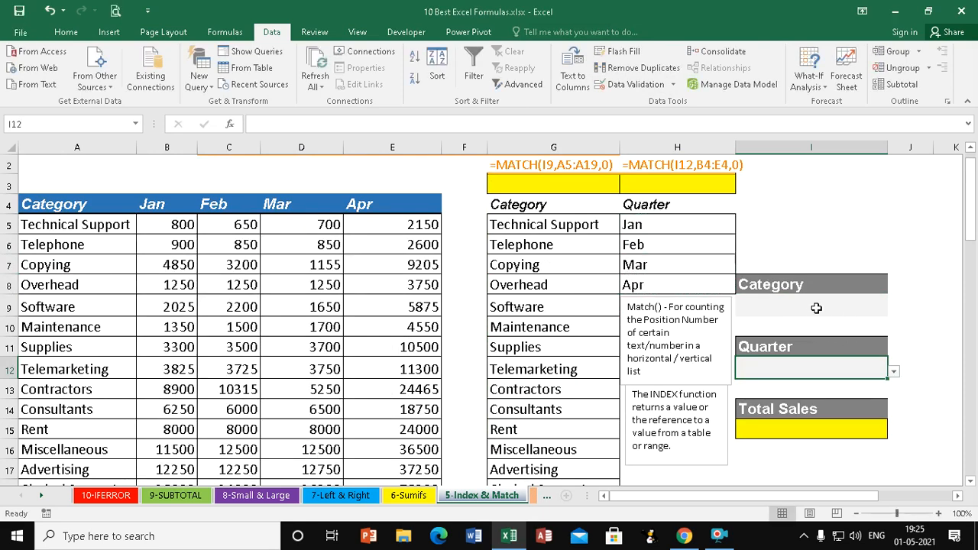
{"action": "left_click", "coordinate": [535, 182]}
{"action": "scroll", "coordinate": [545, 185], "scroll_direction": "up", "scroll_amount": 1}
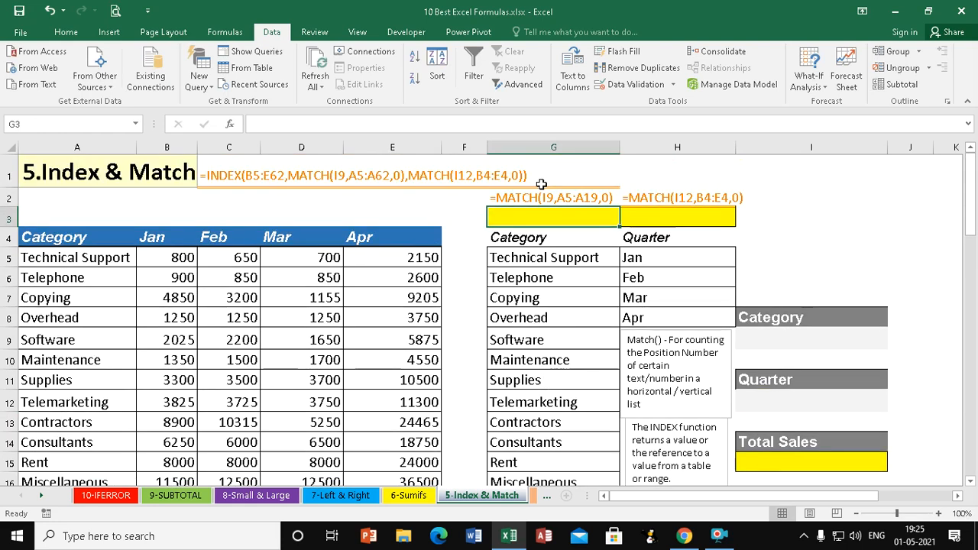
Choose Technical Support as the category in I9 and Feb as the quarter in I12.
{"action": "left_click", "coordinate": [843, 334]}
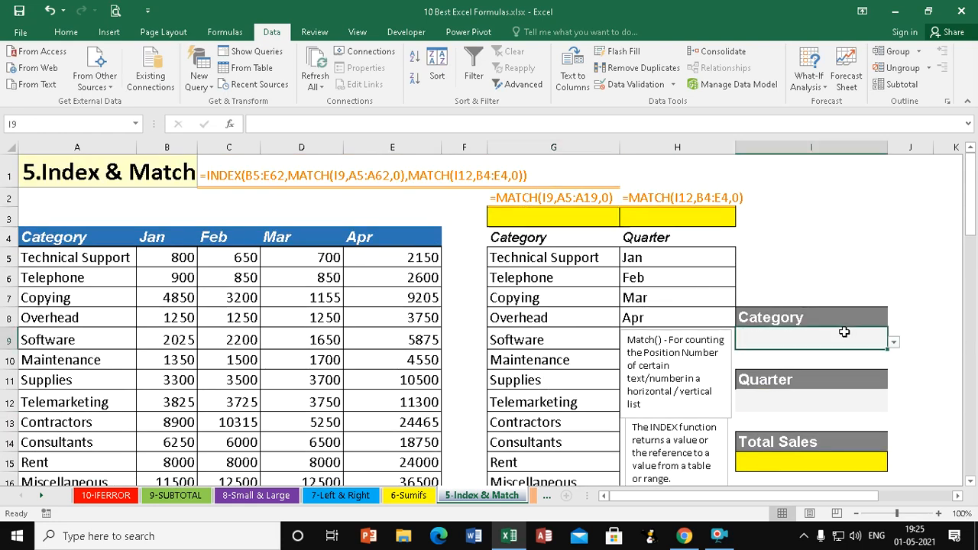
{"action": "left_click", "coordinate": [894, 346]}
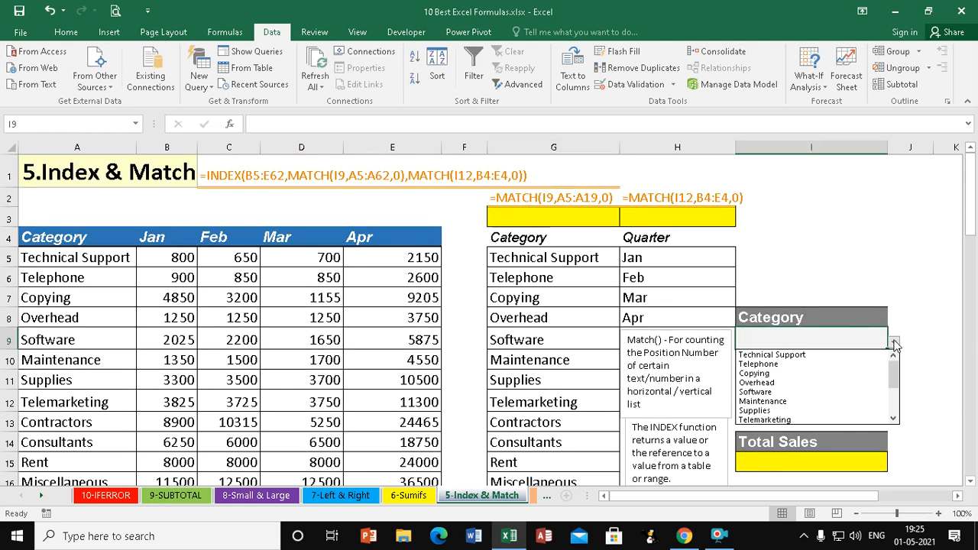
{"action": "left_click", "coordinate": [773, 355]}
{"action": "left_click", "coordinate": [815, 399]}
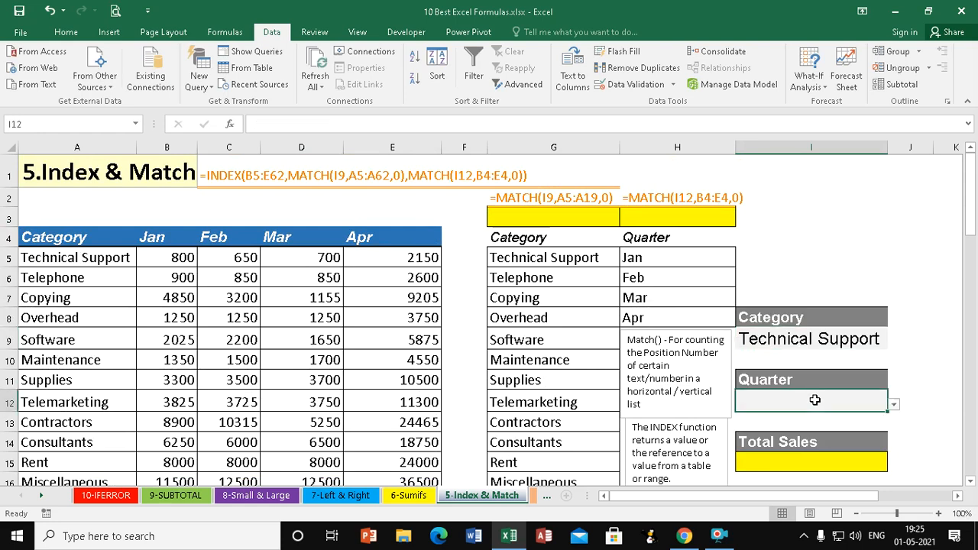
{"action": "left_click", "coordinate": [894, 405]}
{"action": "left_click", "coordinate": [753, 426]}
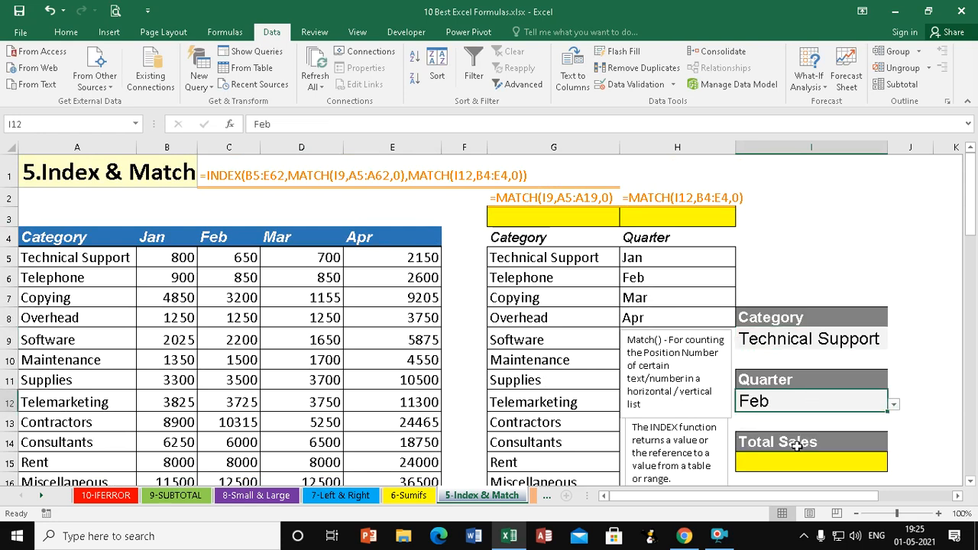
Enter =MATCH(I9,A5:A19,0) in G3 to find the chosen category's position in the category column.
{"action": "left_click", "coordinate": [531, 214]}
{"action": "type", "text": "=match"}
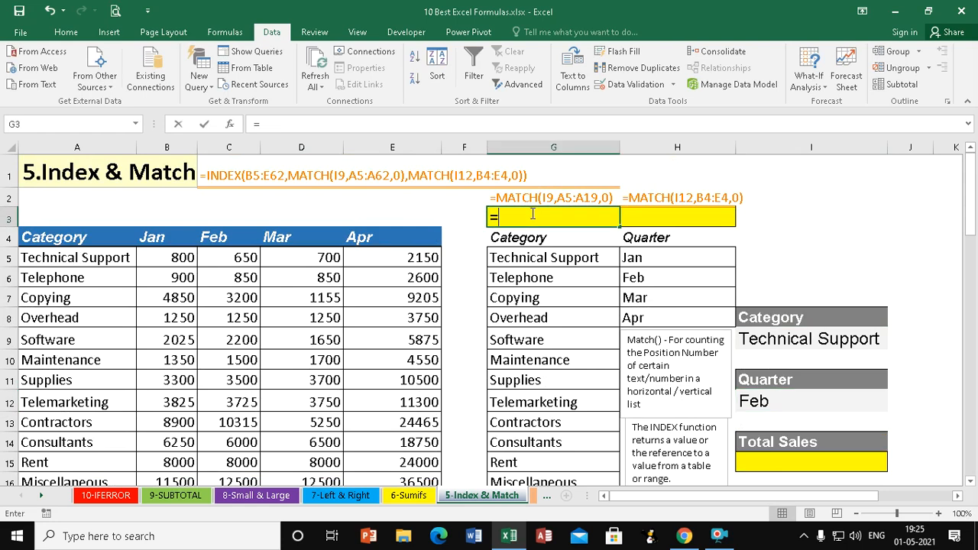
{"action": "key", "text": "Tab"}
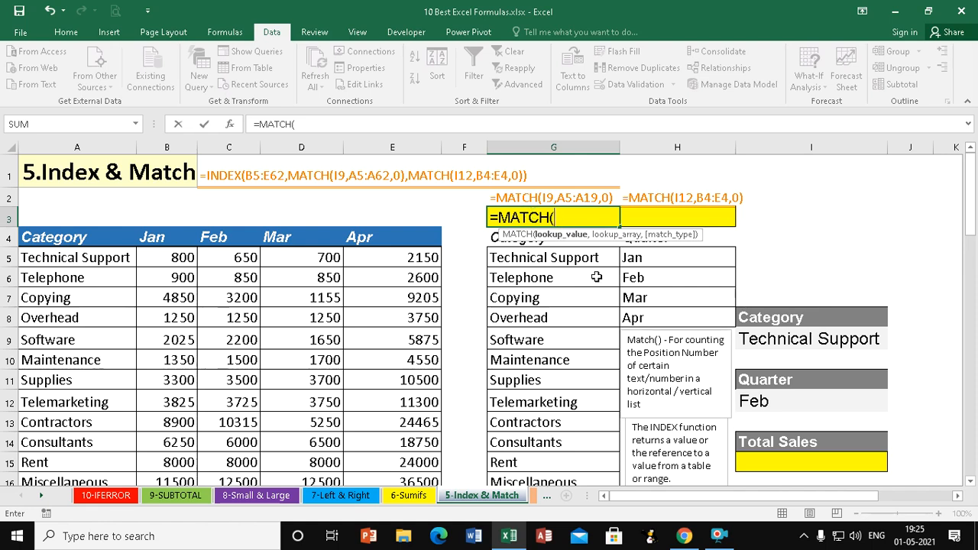
{"action": "left_click", "coordinate": [810, 339]}
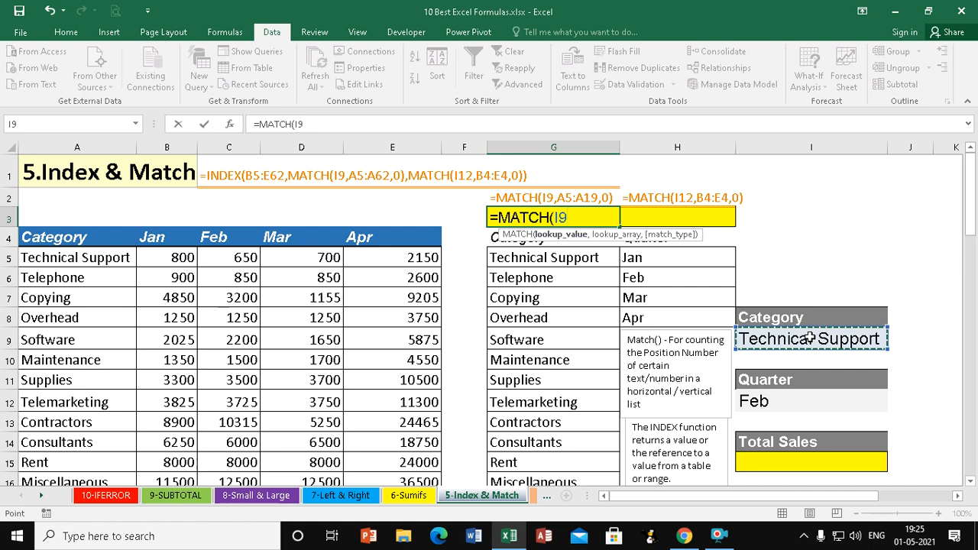
{"action": "type", "text": ","}
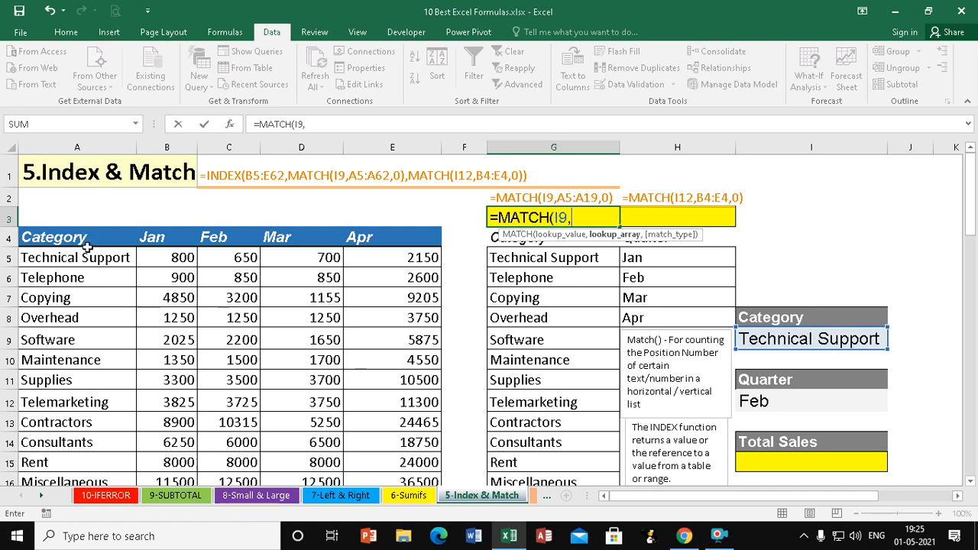
{"action": "left_click", "coordinate": [98, 259]}
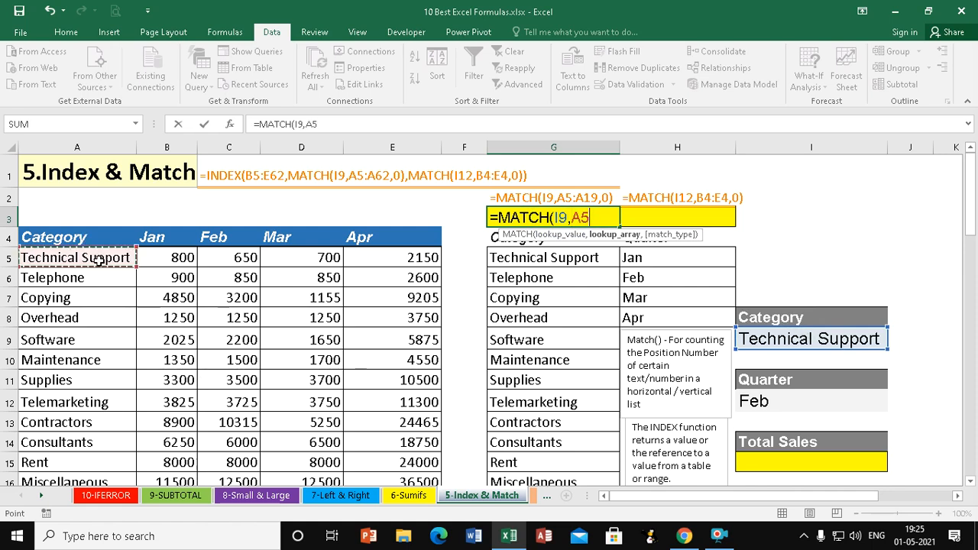
{"action": "key", "text": "shift+Down"}
{"action": "key", "text": "shift+Down"}
{"action": "key", "text": "shift+Down"}
{"action": "key", "text": "shift+Down"}
{"action": "key", "text": "shift+Down"}
{"action": "key", "text": "shift+Down"}
{"action": "key", "text": "shift+Down"}
{"action": "key", "text": "shift+Down"}
{"action": "key", "text": "shift+Down"}
{"action": "key", "text": "shift+Down"}
{"action": "key", "text": "shift+Down"}
{"action": "key", "text": "shift+Down"}
{"action": "key", "text": "shift+Down"}
{"action": "key", "text": "shift+Down"}
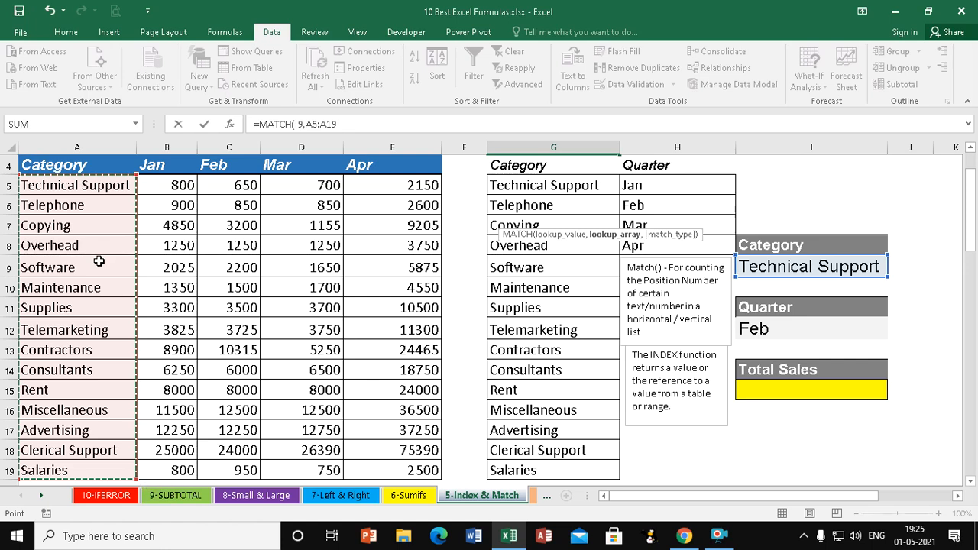
{"action": "type", "text": ",0)"}
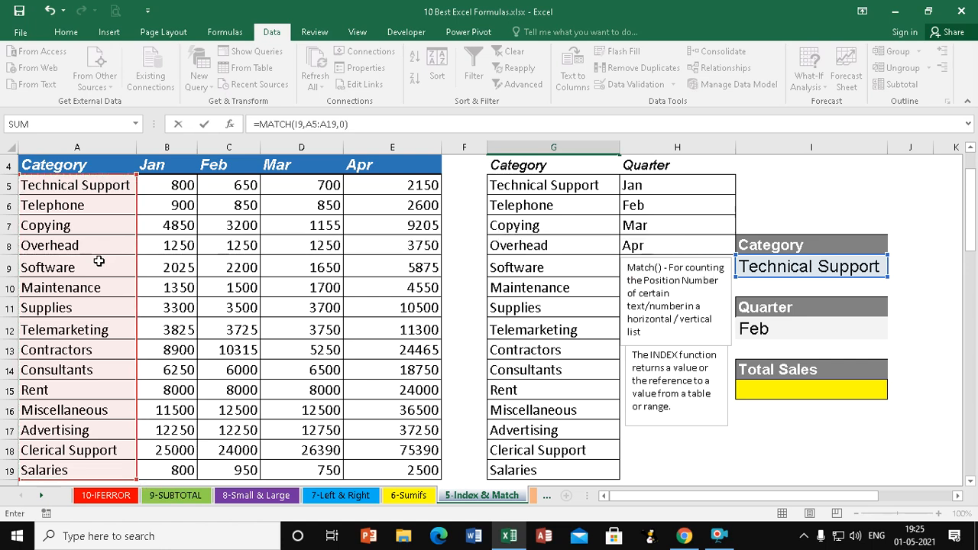
{"action": "key", "text": "Return"}
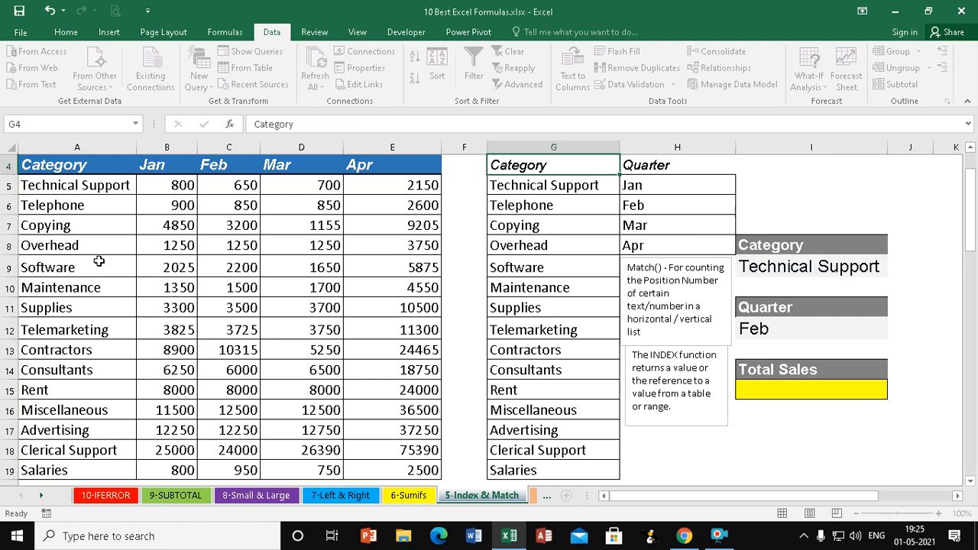
{"action": "scroll", "coordinate": [634, 275], "scroll_direction": "up", "scroll_amount": 1}
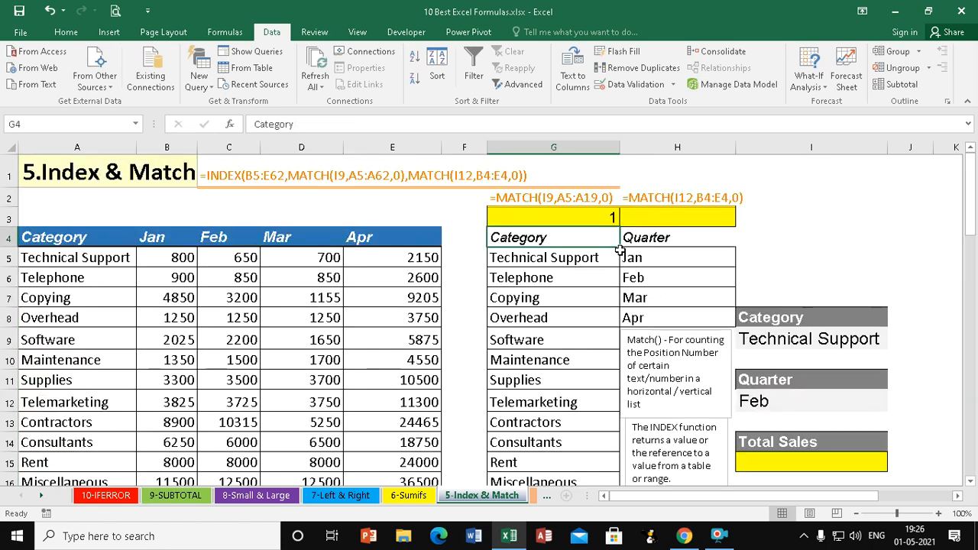
{"action": "left_click", "coordinate": [604, 218]}
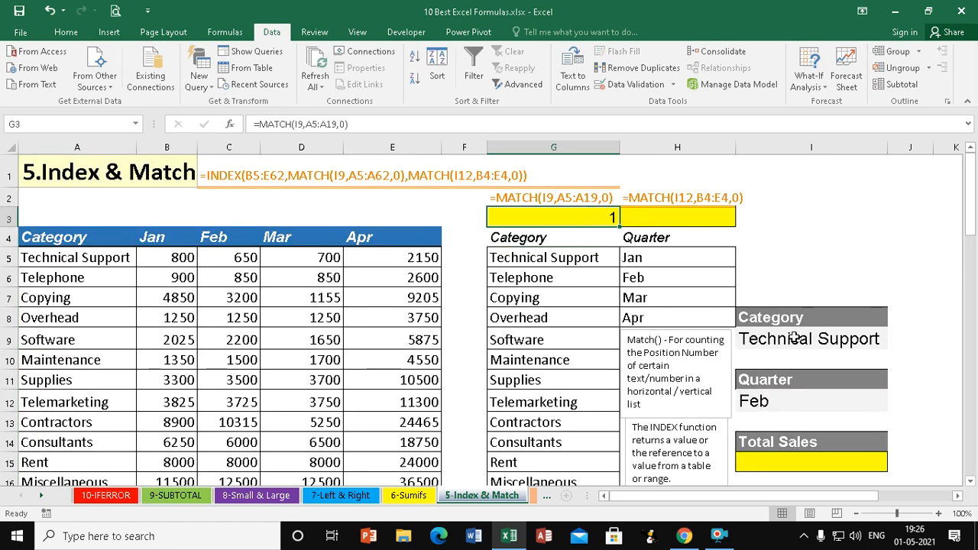
Change the category in I9 to Overhead to test the category position formula.
{"action": "left_click", "coordinate": [818, 339]}
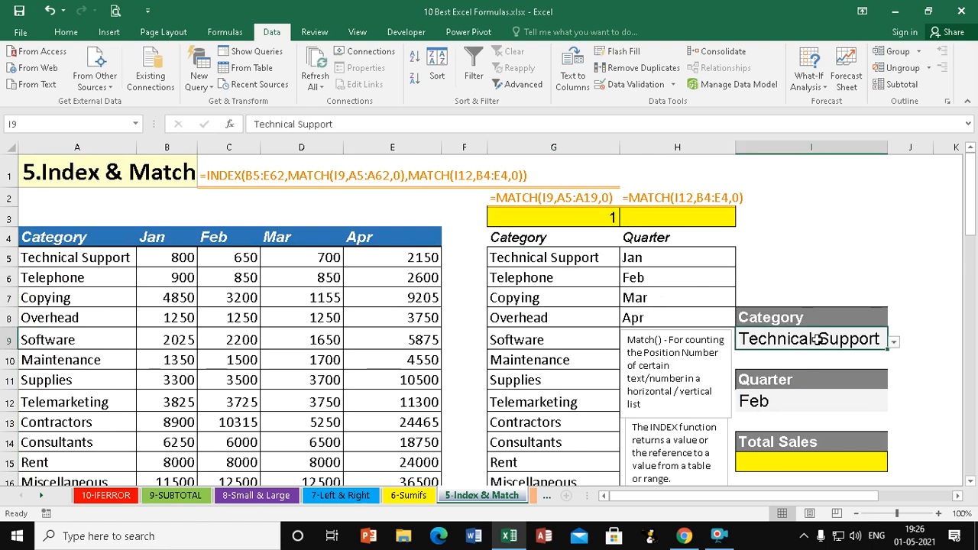
{"action": "left_click", "coordinate": [894, 342]}
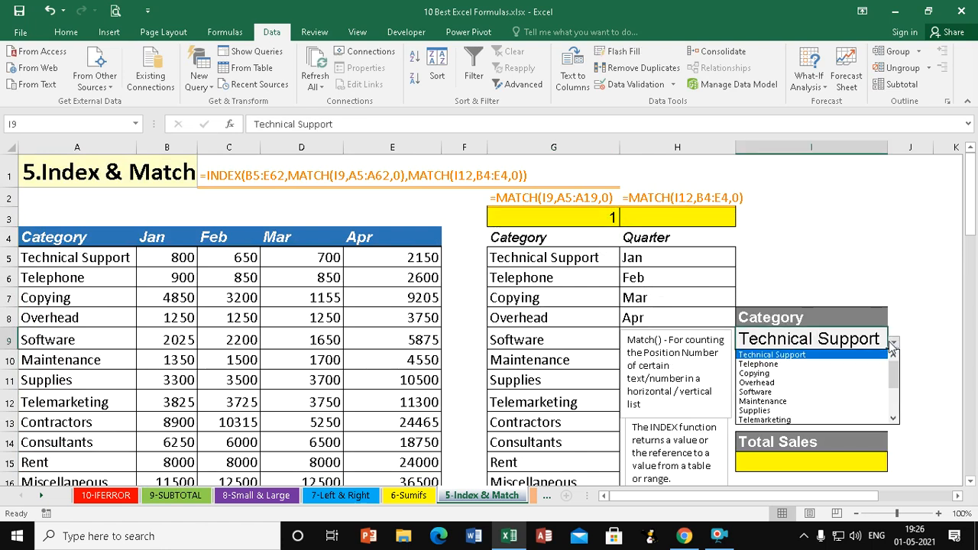
{"action": "left_click", "coordinate": [756, 383]}
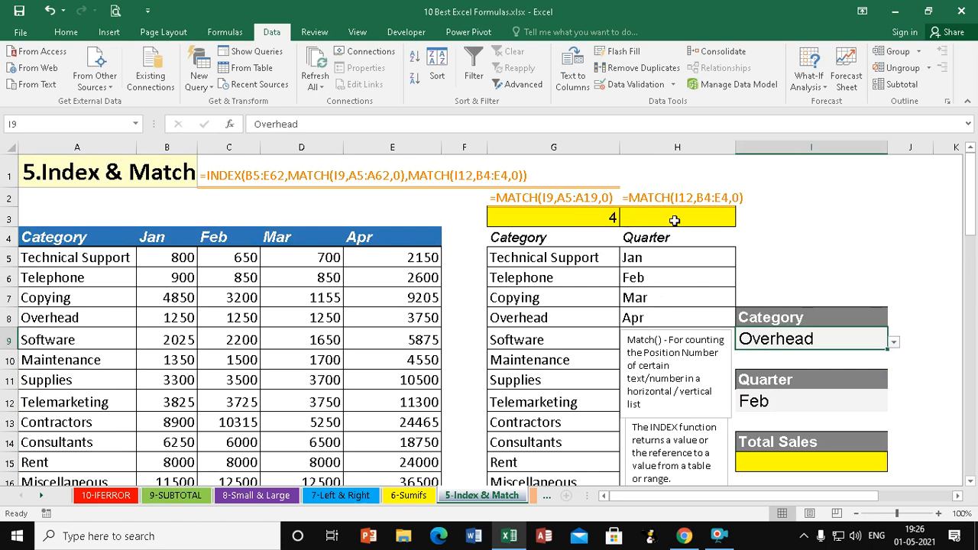
Enter =MATCH(I12,B4:E4,0) in H3 to find the chosen month's position in the header row.
{"action": "left_click", "coordinate": [655, 221]}
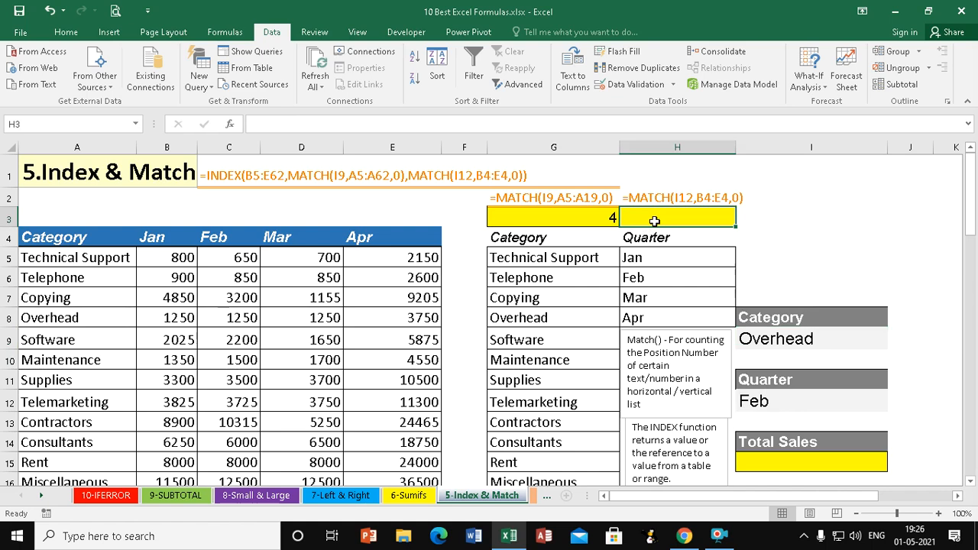
{"action": "type", "text": "=macy"}
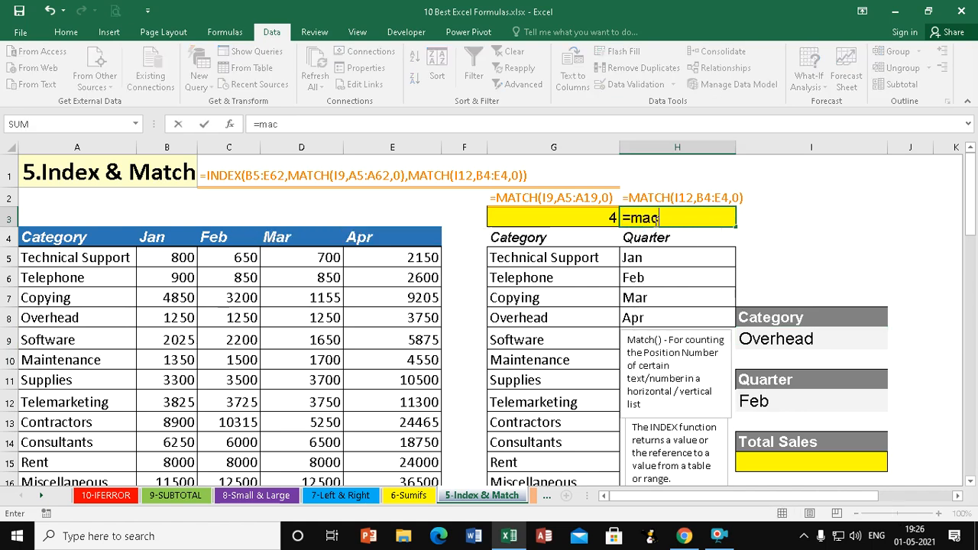
{"action": "key", "text": "BackSpace"}
{"action": "key", "text": "BackSpace"}
{"action": "key", "text": "BackSpace"}
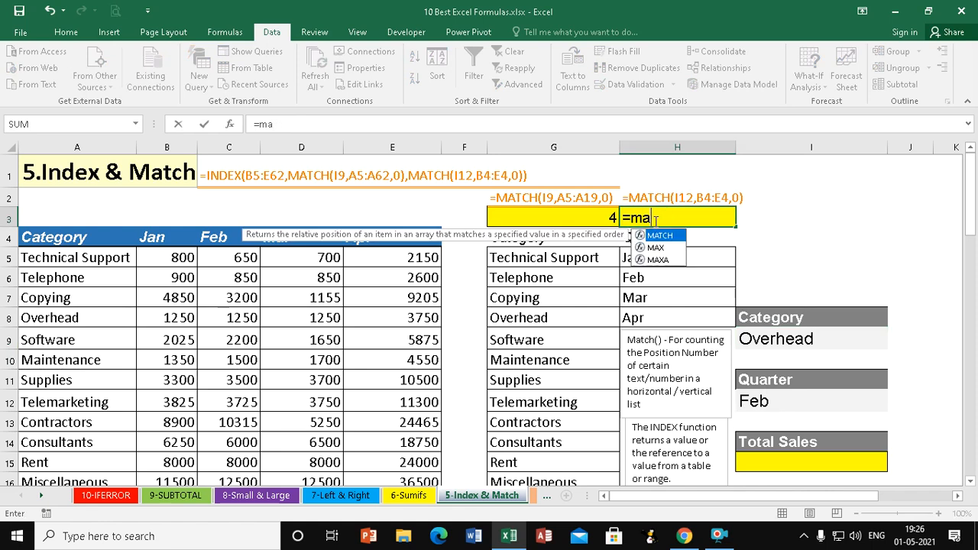
{"action": "type", "text": "atch"}
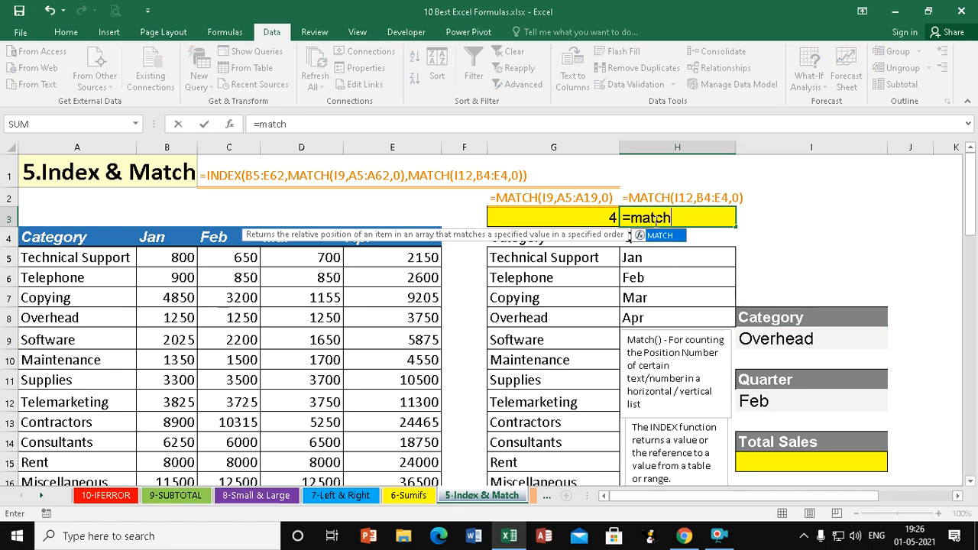
{"action": "key", "text": "Tab"}
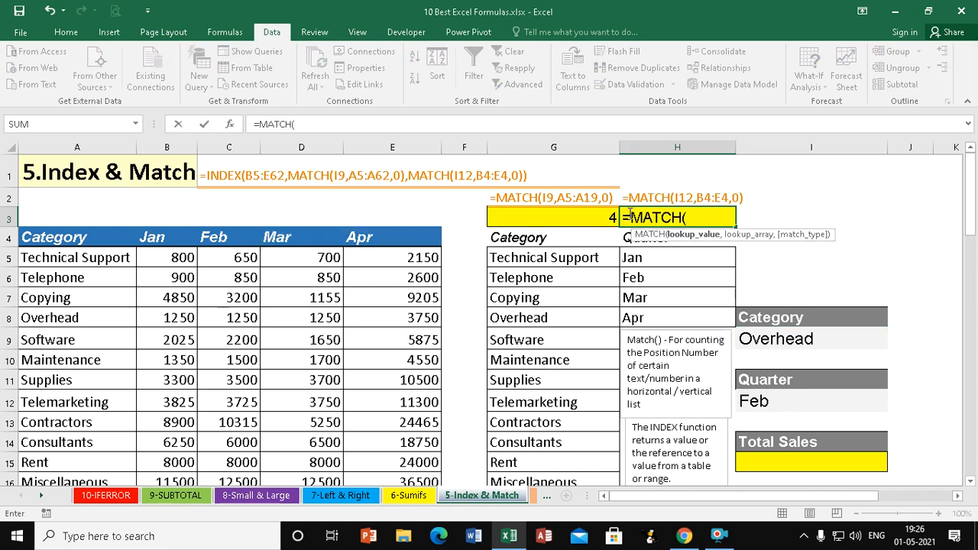
{"action": "left_click", "coordinate": [754, 401]}
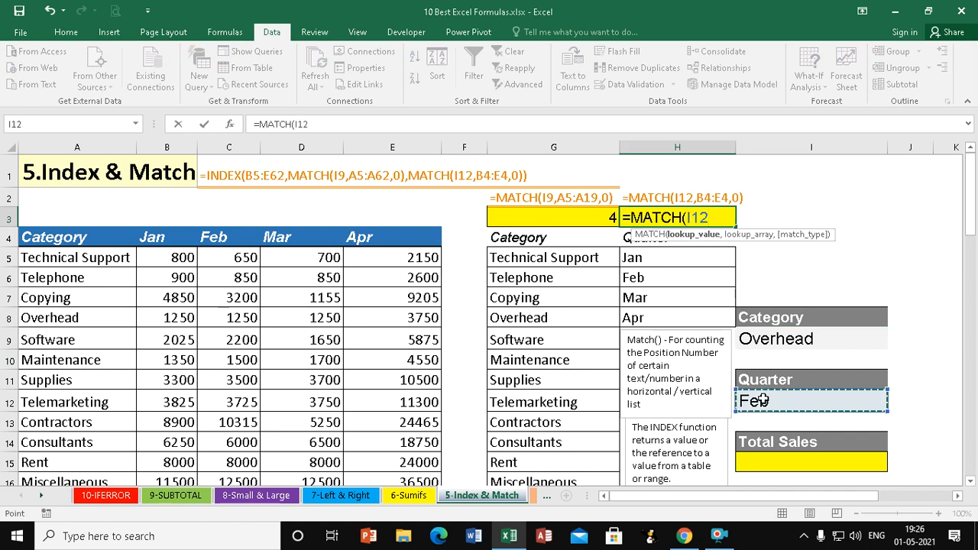
{"action": "type", "text": ","}
{"action": "left_click_drag", "start_coordinate": [152, 241], "coordinate": [395, 231]}
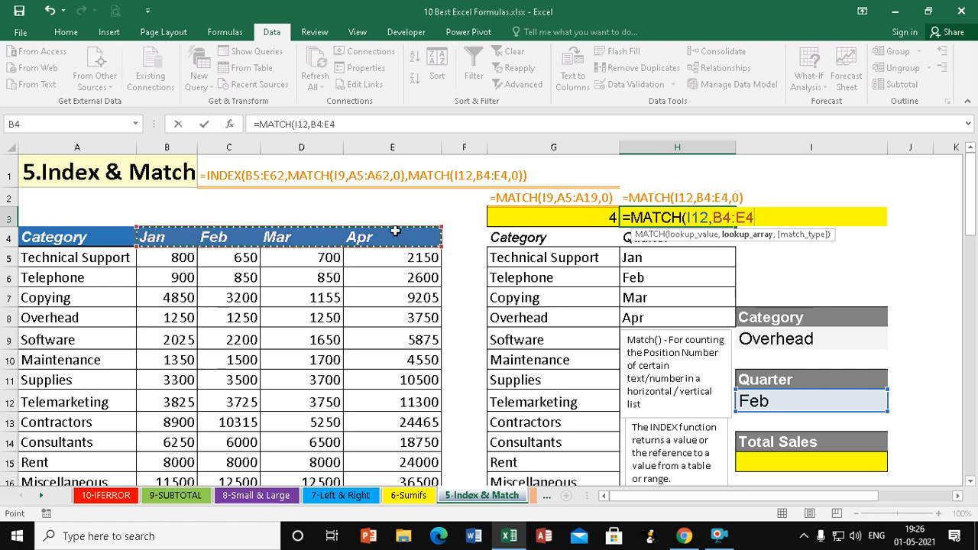
{"action": "type", "text": ",0)"}
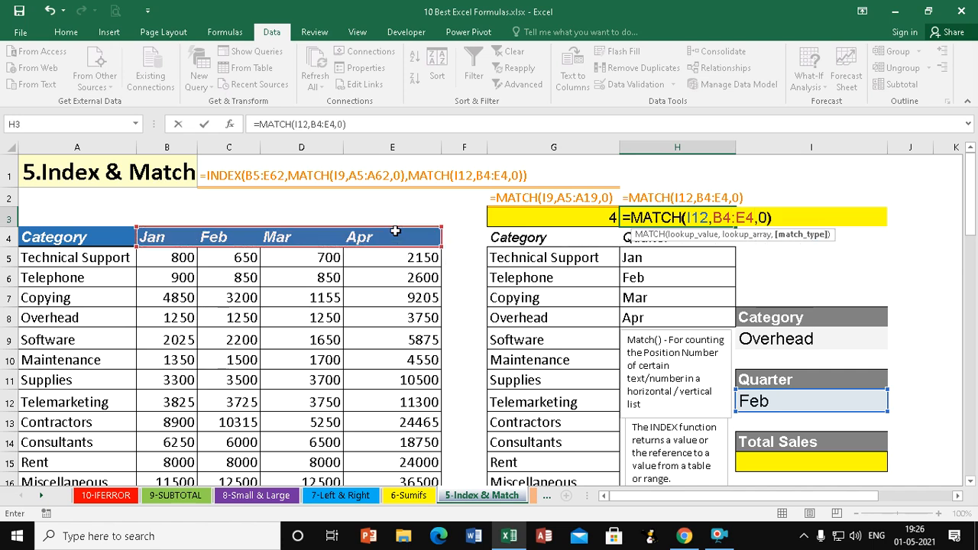
{"action": "key", "text": "Return"}
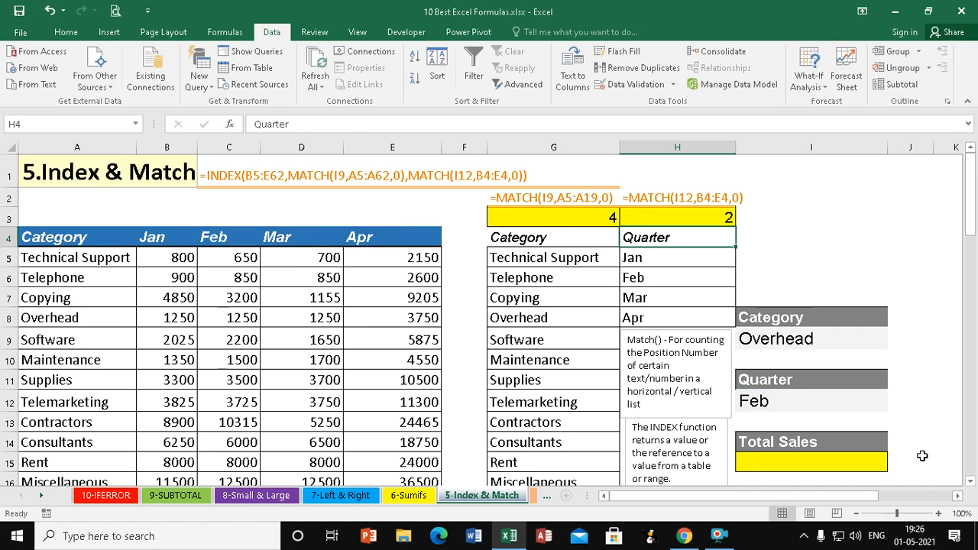
Test the month position formula by setting the quarter in I12 to Apr and finally to Mar.
{"action": "left_click", "coordinate": [796, 396]}
{"action": "left_click", "coordinate": [894, 404]}
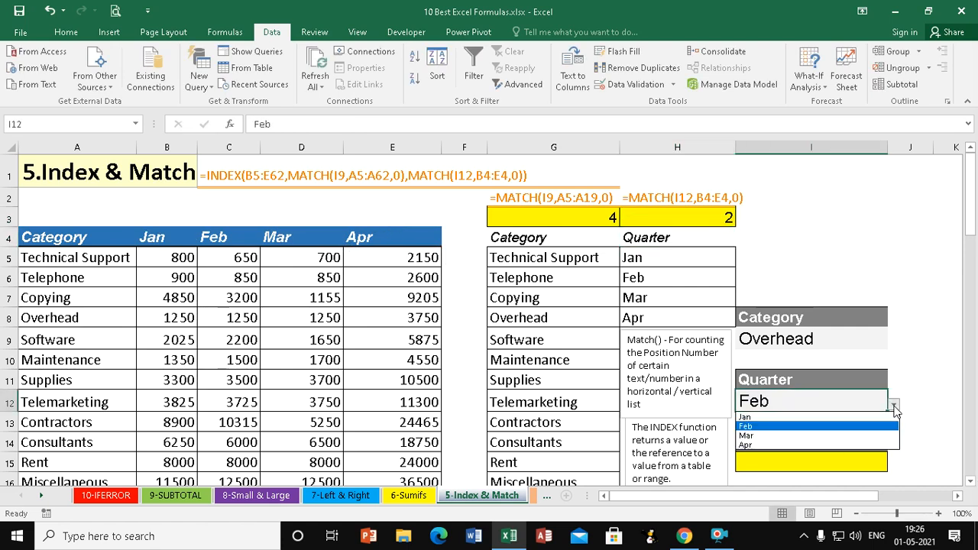
{"action": "left_click", "coordinate": [743, 446]}
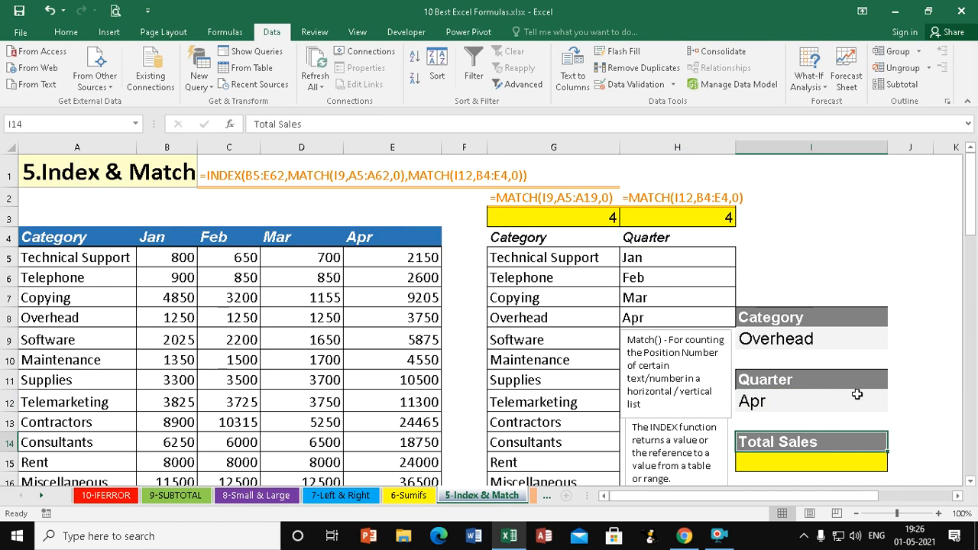
{"action": "left_click", "coordinate": [894, 404]}
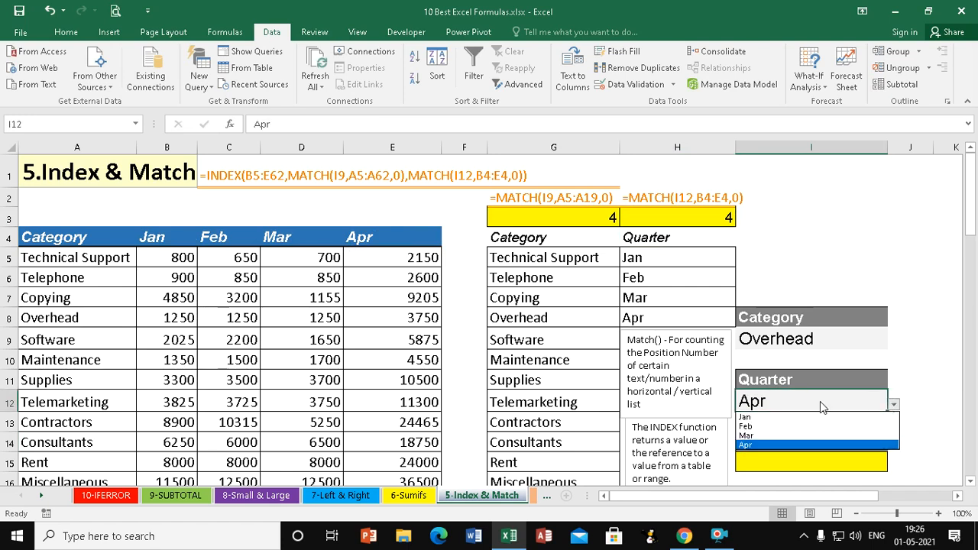
{"action": "left_click", "coordinate": [746, 436]}
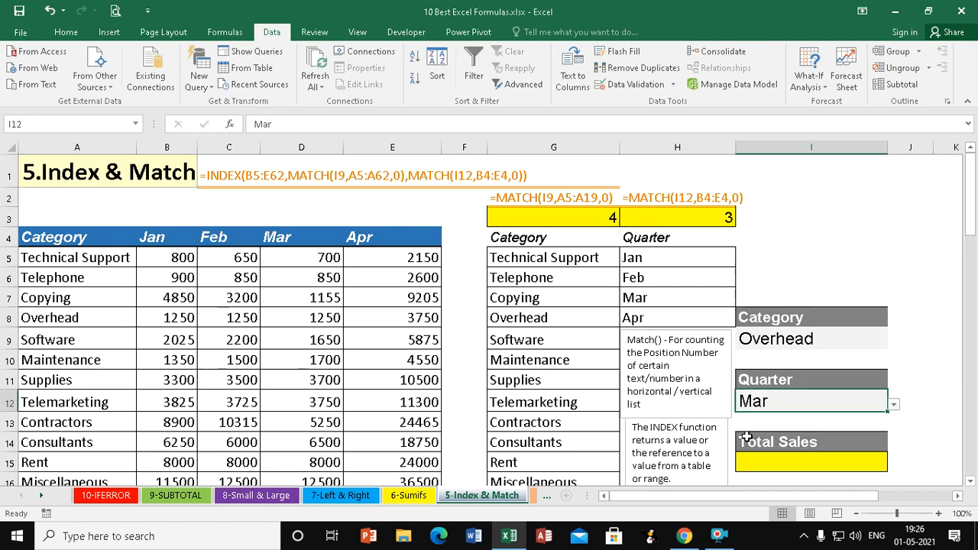
Set the category in I9 to Supplies and select the empty Total Sales cell I15.
{"action": "left_click", "coordinate": [799, 340]}
{"action": "left_click", "coordinate": [894, 342]}
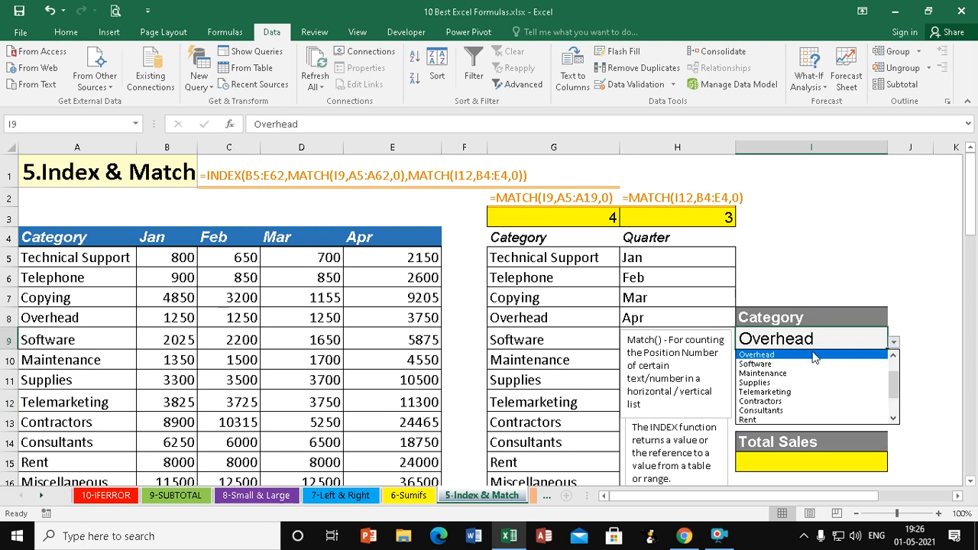
{"action": "left_click", "coordinate": [765, 386]}
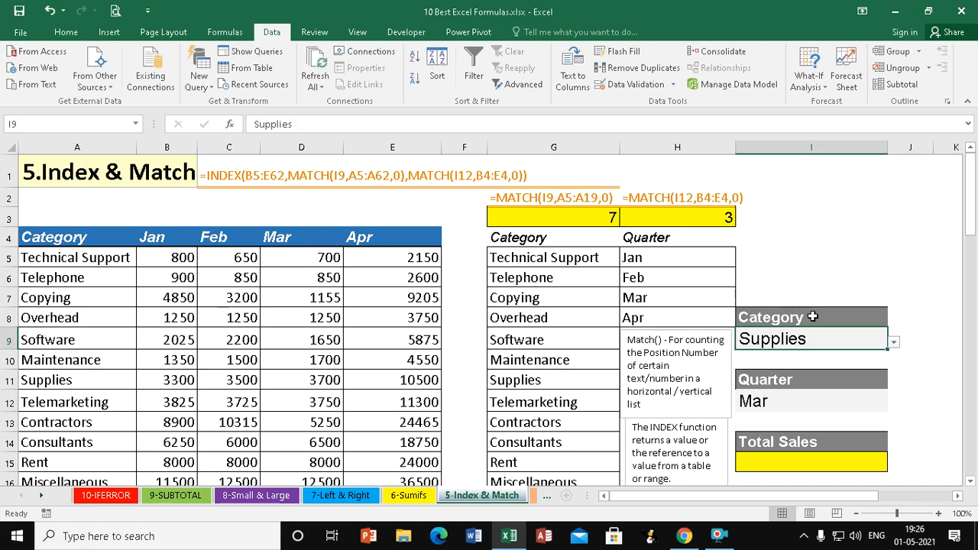
{"action": "left_click", "coordinate": [774, 467]}
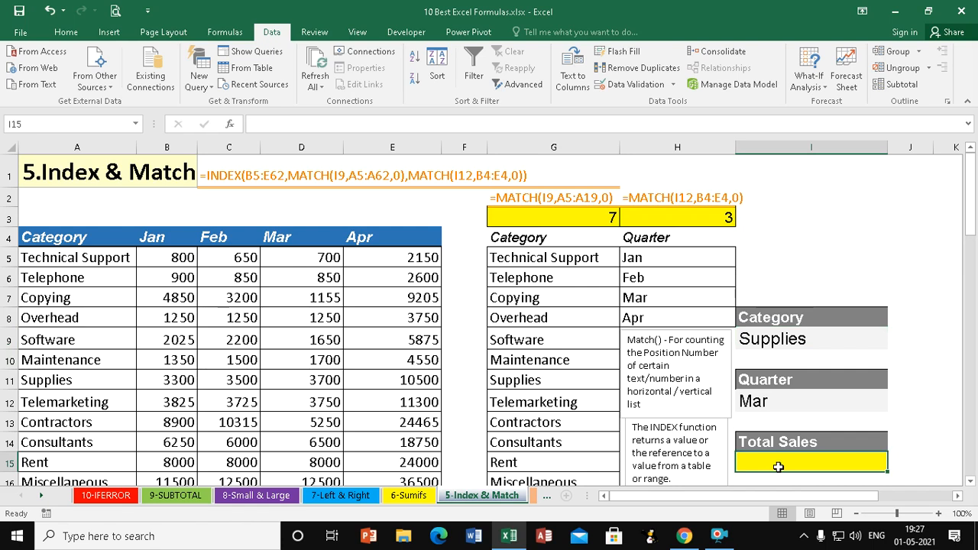
Start an INDEX formula in the Total Sales cell I15 with the sales figures B5:E19 as its array.
{"action": "type", "text": "=index"}
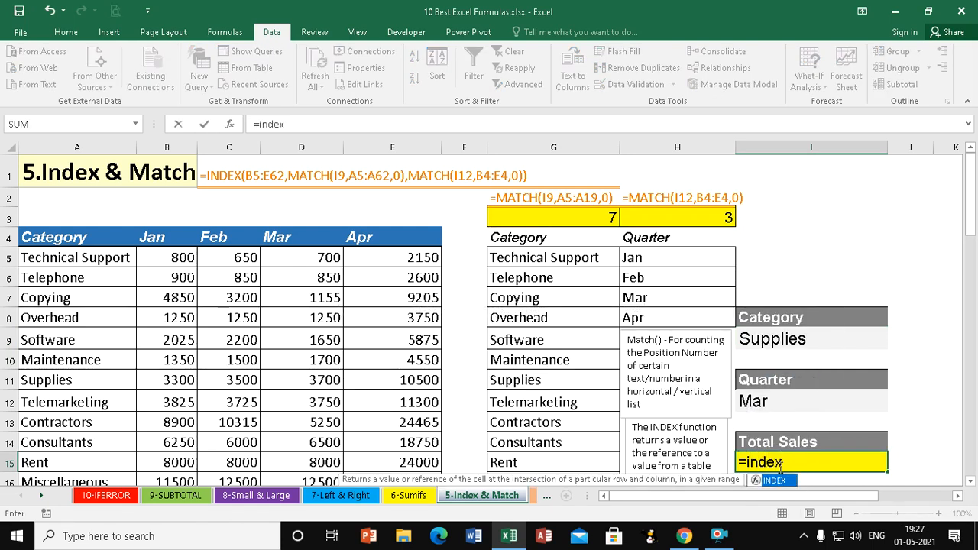
{"action": "key", "text": "Tab"}
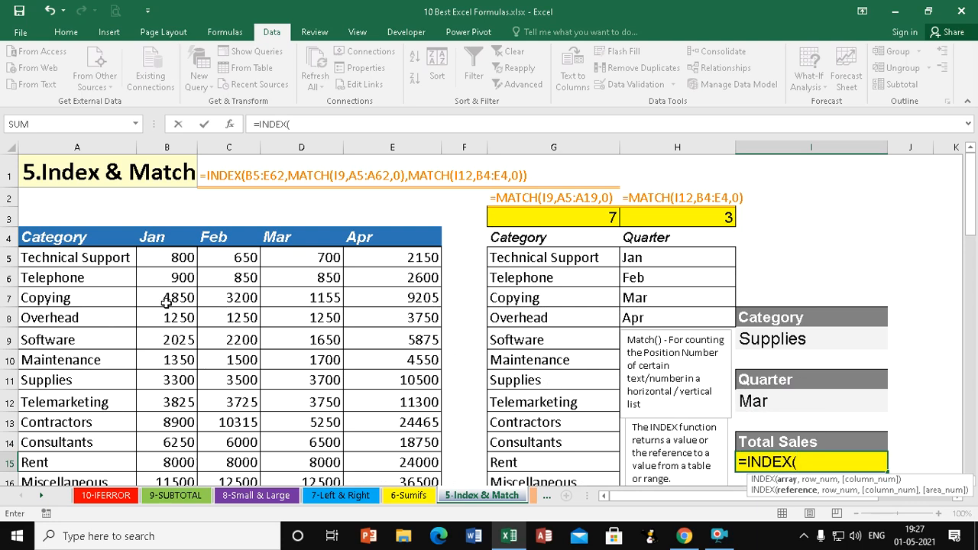
{"action": "left_click", "coordinate": [182, 258]}
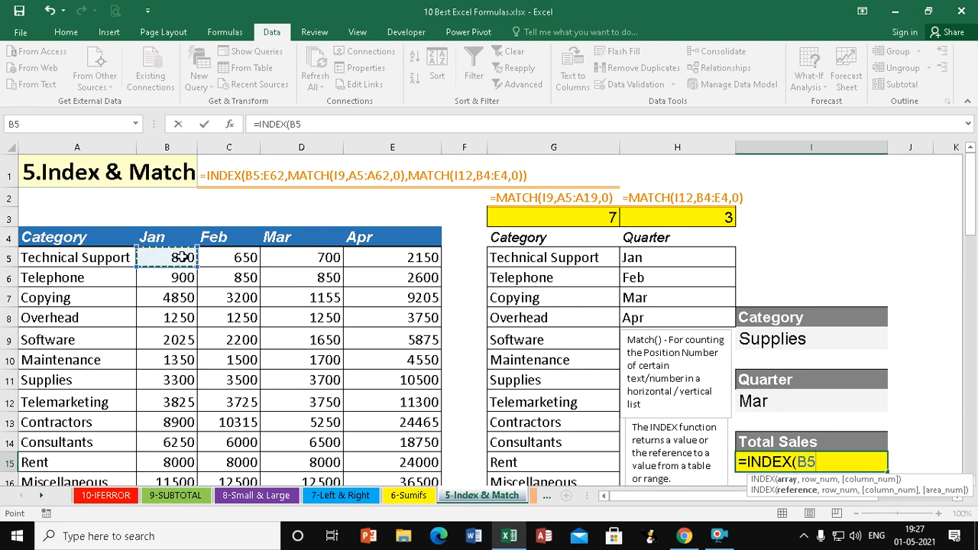
{"action": "left_click_drag", "start_coordinate": [182, 258], "coordinate": [398, 447]}
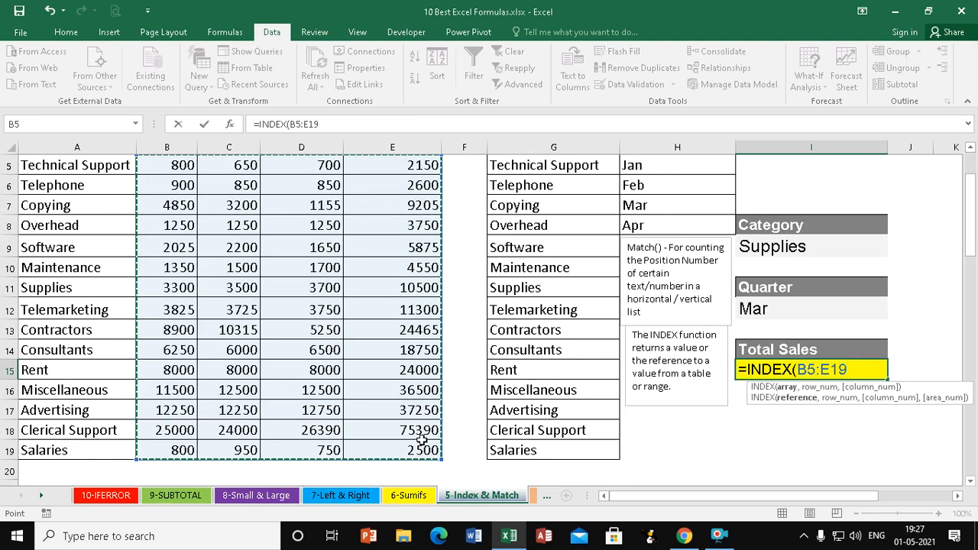
Add MATCH(I9,A5:A19,0) as the INDEX row number to locate the chosen category by exact match.
{"action": "scroll", "coordinate": [413, 420], "scroll_direction": "up", "scroll_amount": 2}
{"action": "type", "text": ",match"}
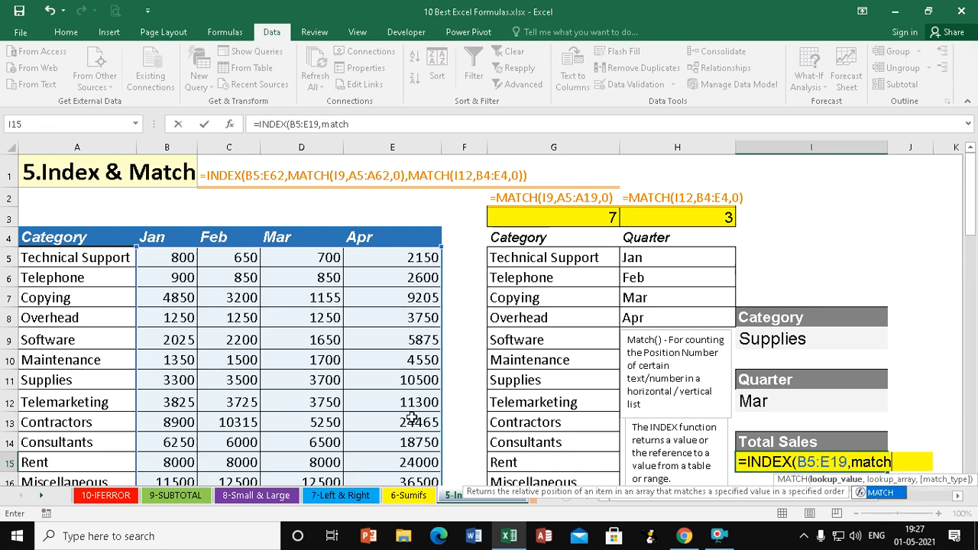
{"action": "key", "text": "Tab"}
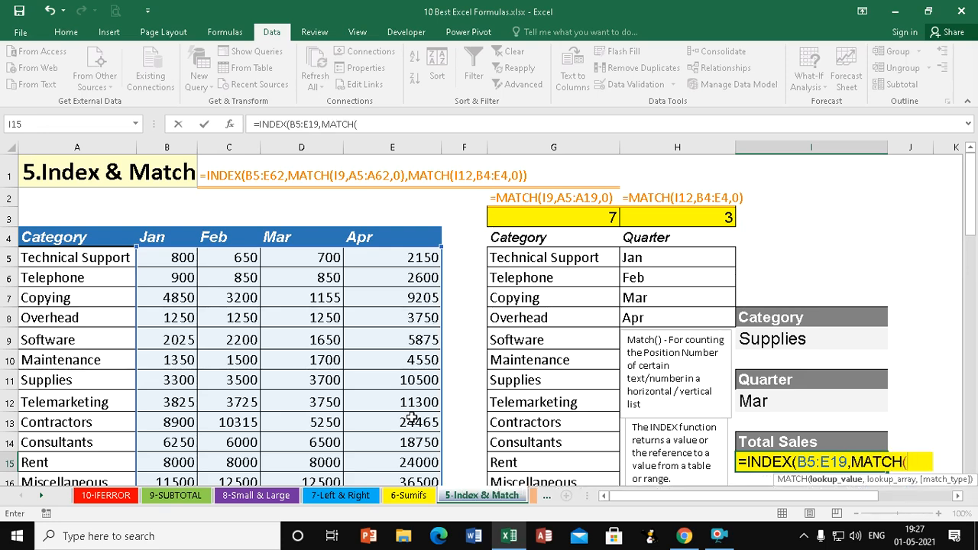
{"action": "left_click", "coordinate": [791, 341]}
{"action": "type", "text": ","}
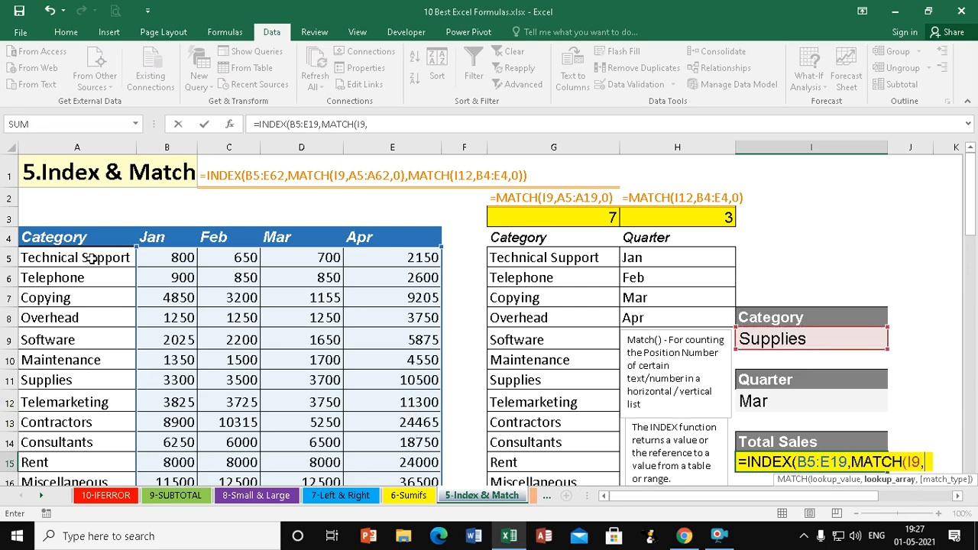
{"action": "left_click", "coordinate": [92, 260]}
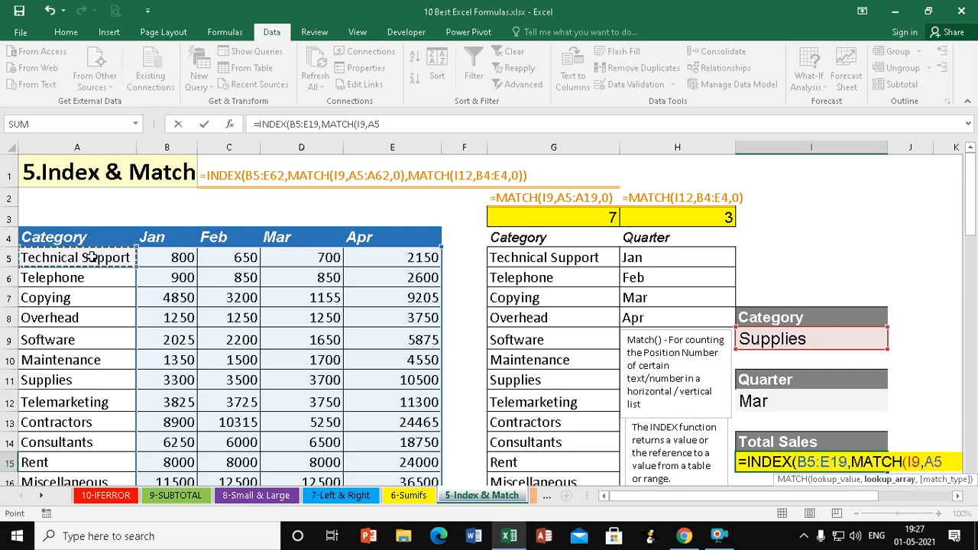
{"action": "key", "text": "ctrl+shift+Down"}
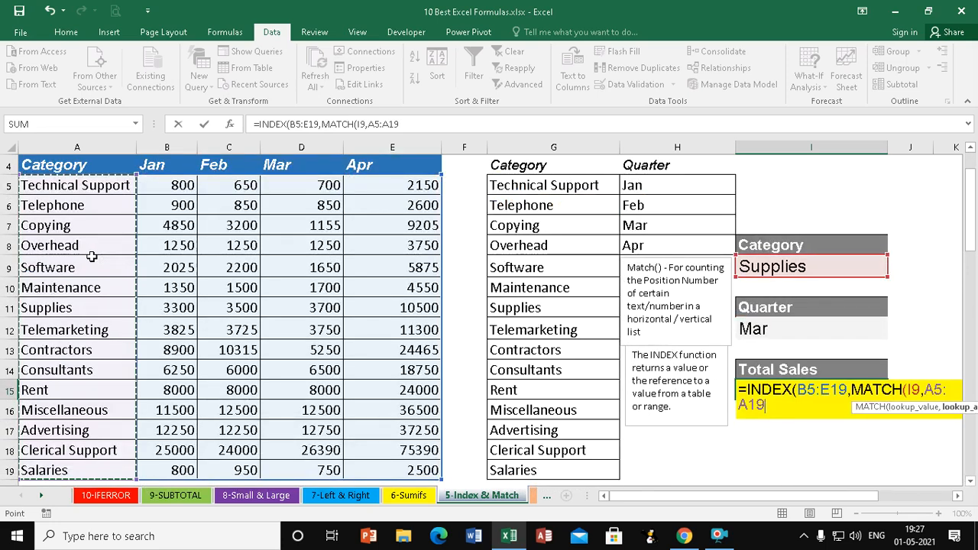
{"action": "scroll", "coordinate": [92, 257], "scroll_direction": "up", "scroll_amount": 1}
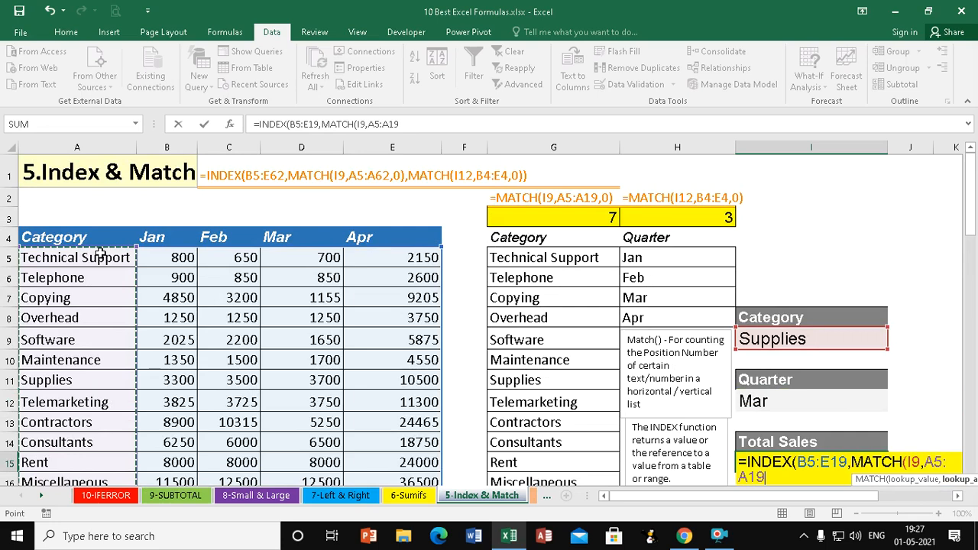
{"action": "type", "text": ",0"}
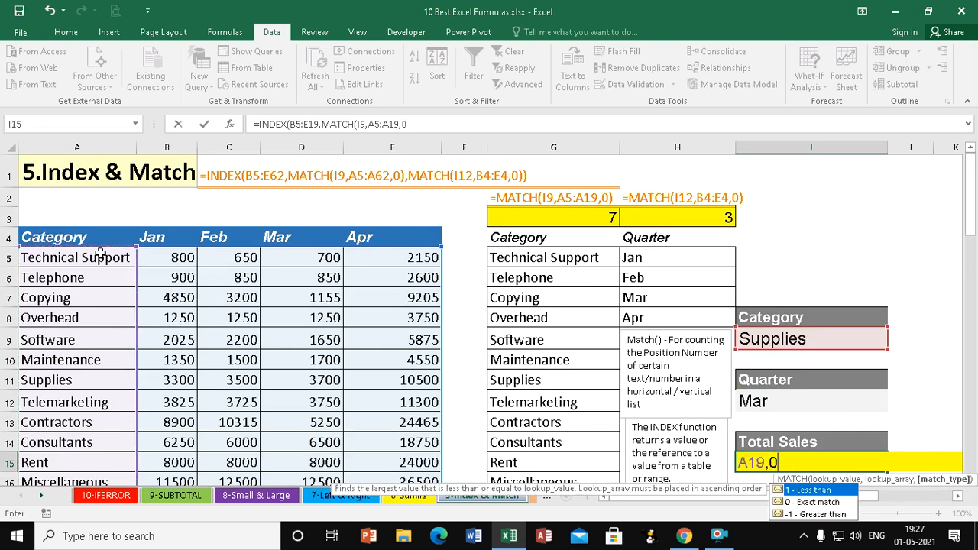
{"action": "type", "text": ")"}
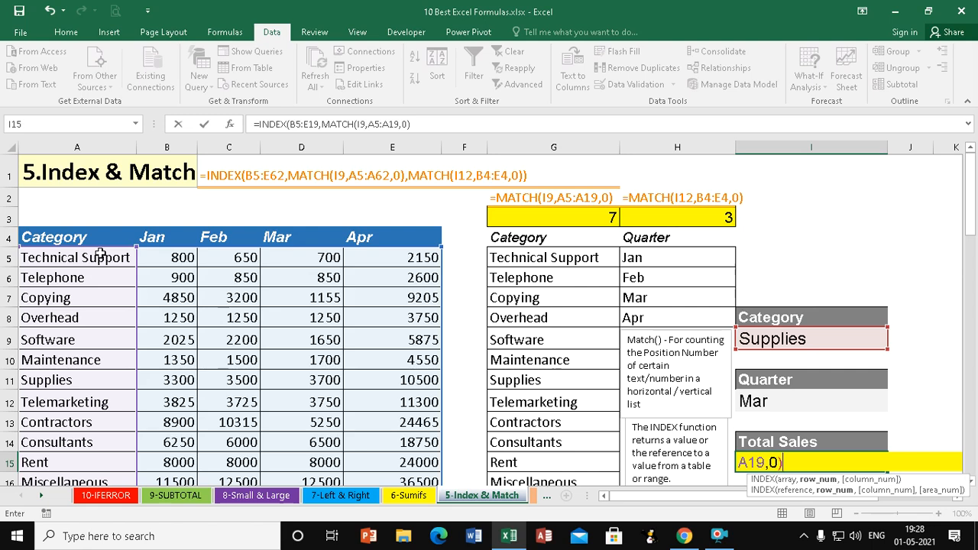
Add MATCH(I12,B4:E4,0) as the INDEX column number and enter the completed formula in I15.
{"action": "type", "text": ",match"}
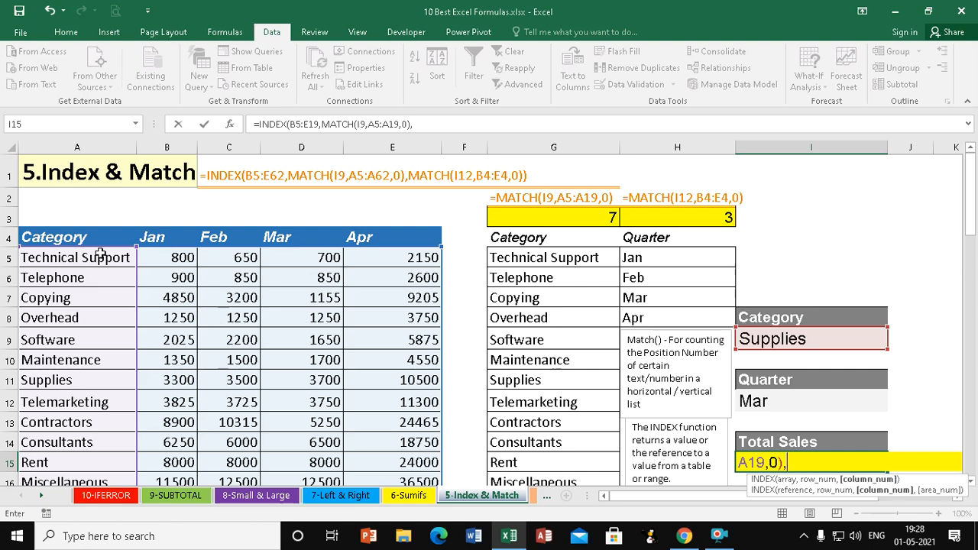
{"action": "key", "text": "Tab"}
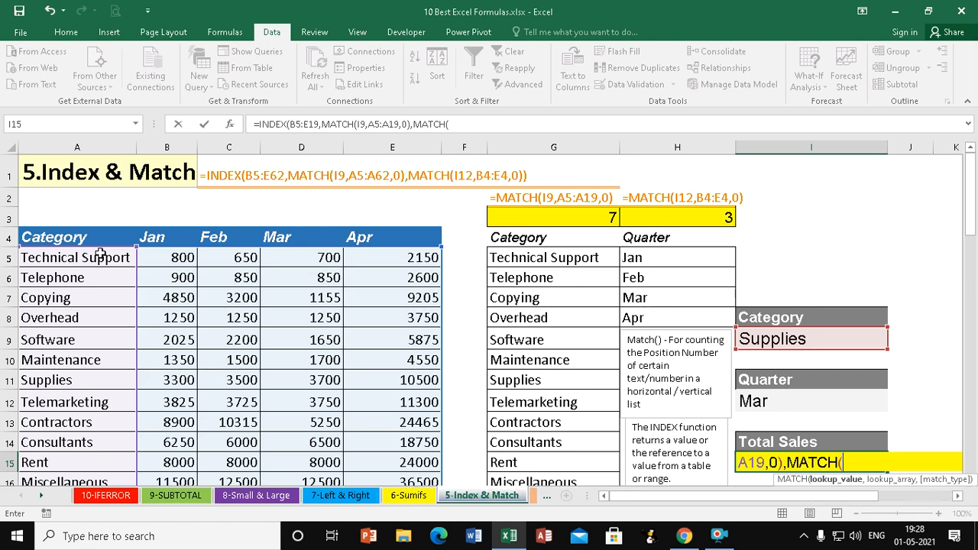
{"action": "left_click", "coordinate": [768, 401]}
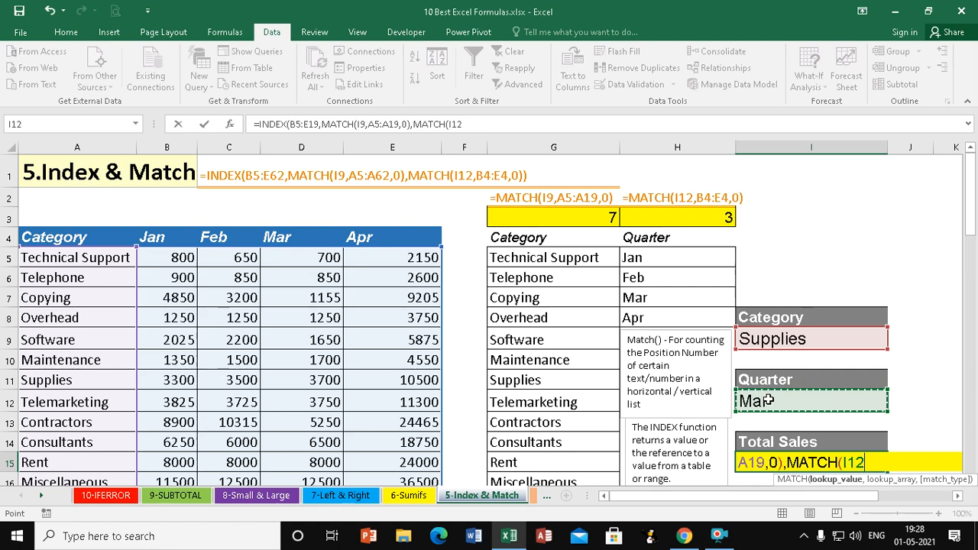
{"action": "type", "text": ","}
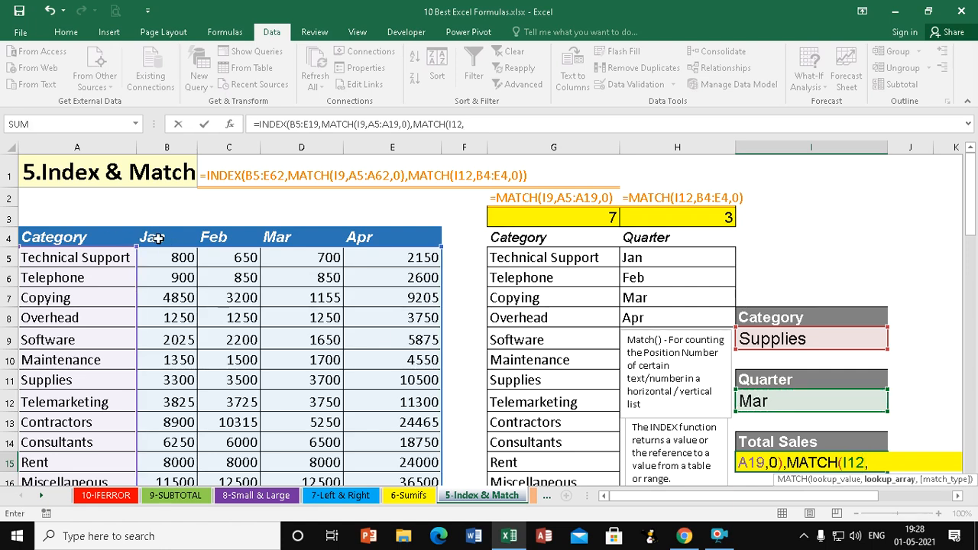
{"action": "left_click_drag", "start_coordinate": [157, 238], "coordinate": [403, 233]}
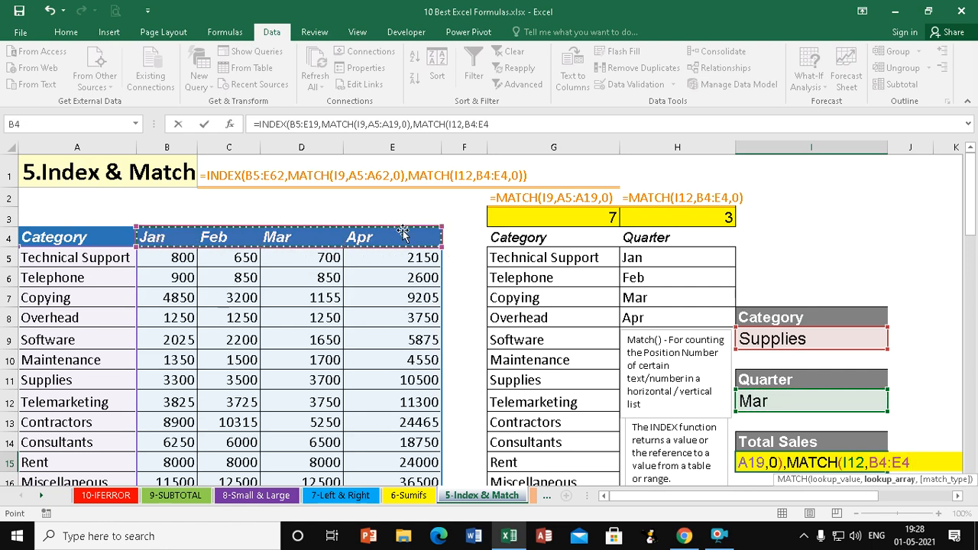
{"action": "type", "text": ",0"}
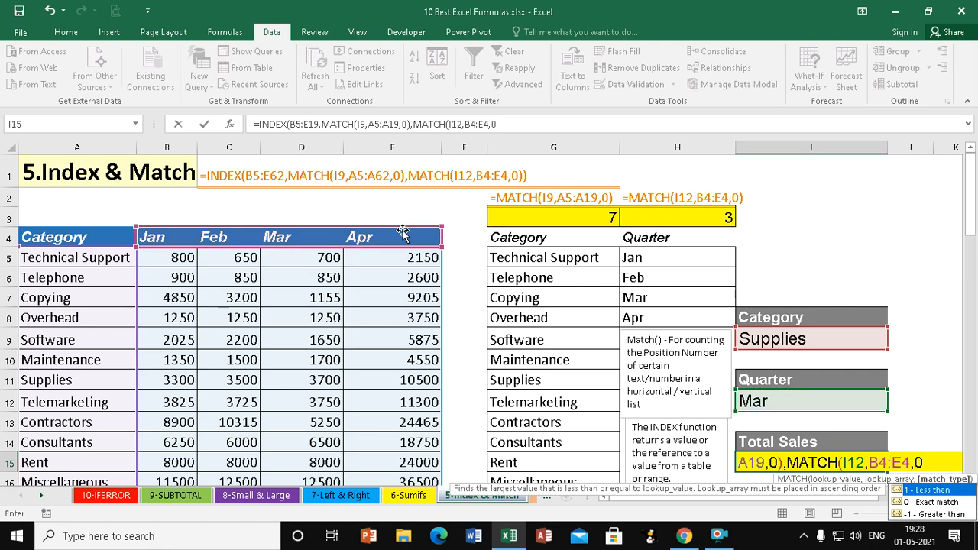
{"action": "type", "text": "))"}
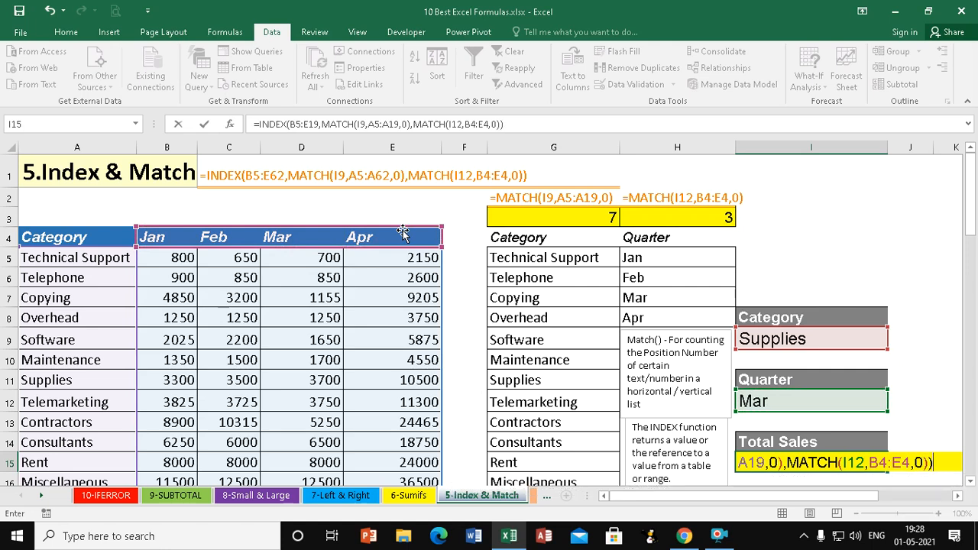
{"action": "key", "text": "Return"}
Test the Total Sales lookup by setting the category in I9 to Telemarketing and the quarter in I12 to Jan.
{"action": "scroll", "coordinate": [399, 227], "scroll_direction": "down", "scroll_amount": 1}
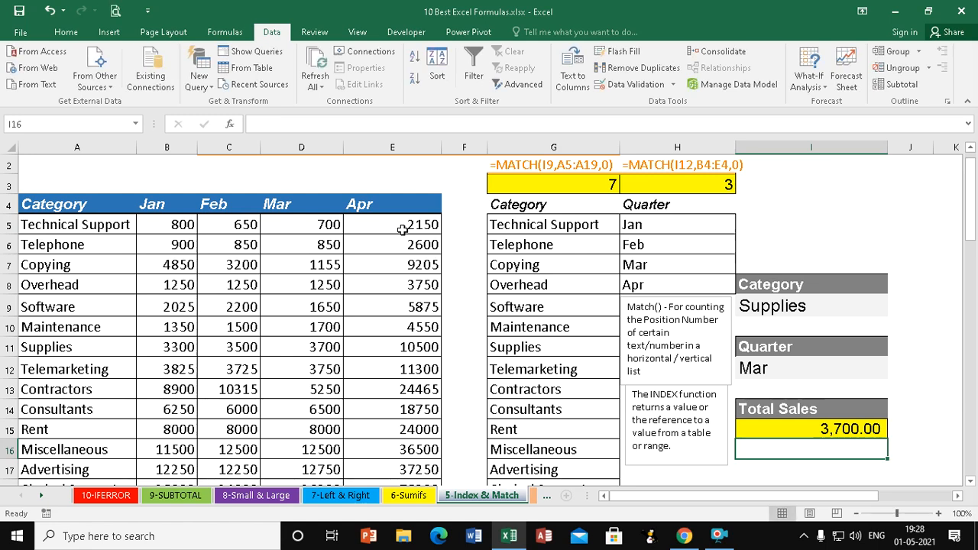
{"action": "left_click", "coordinate": [854, 313]}
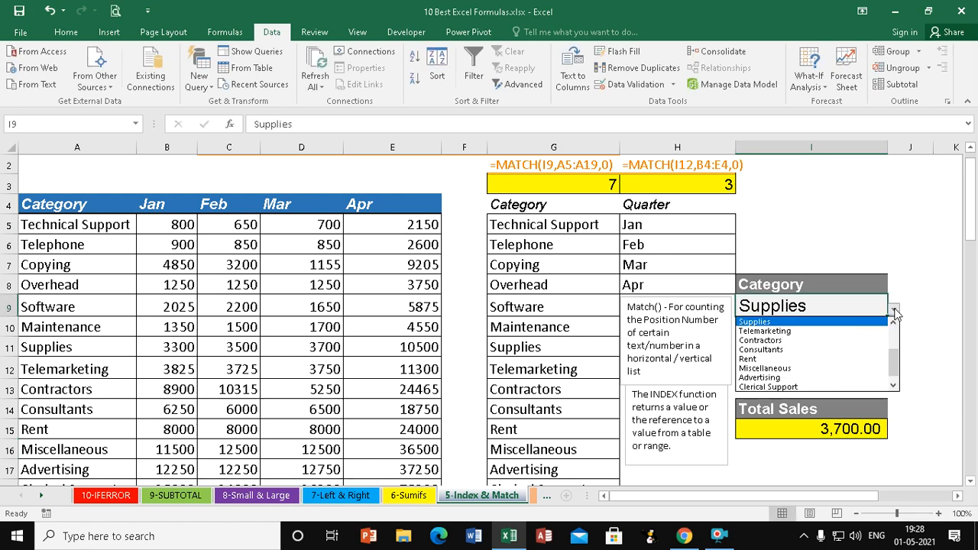
{"action": "left_click", "coordinate": [776, 331]}
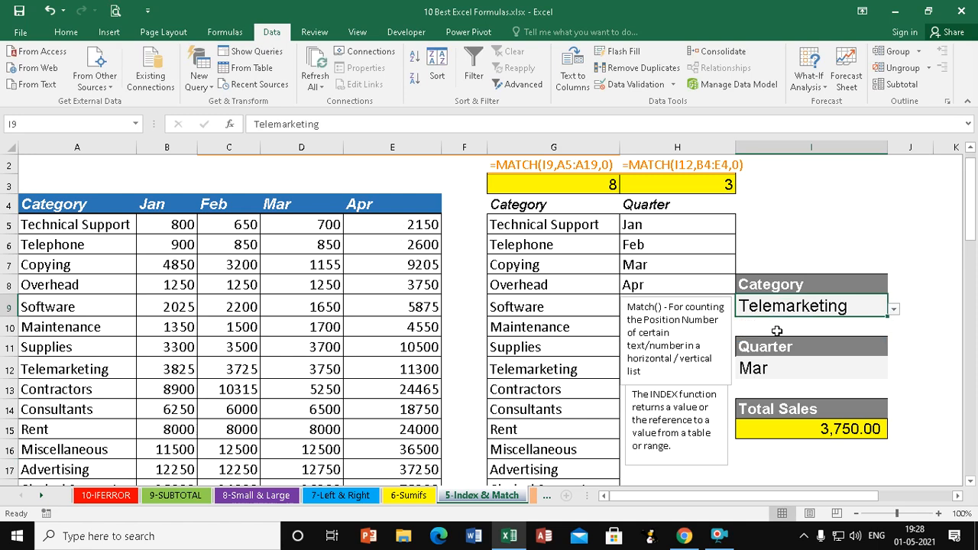
{"action": "left_click", "coordinate": [827, 362]}
{"action": "left_click", "coordinate": [893, 371]}
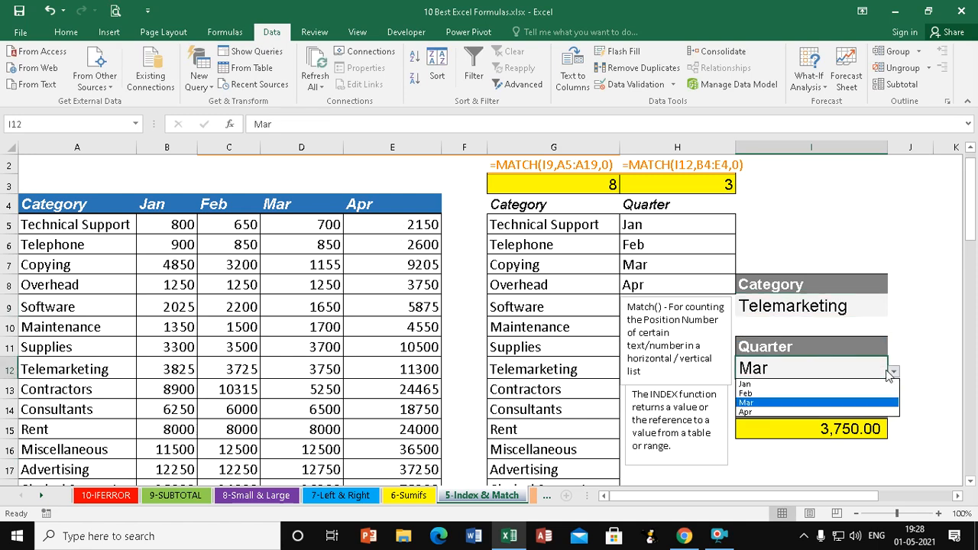
{"action": "left_click", "coordinate": [757, 383]}
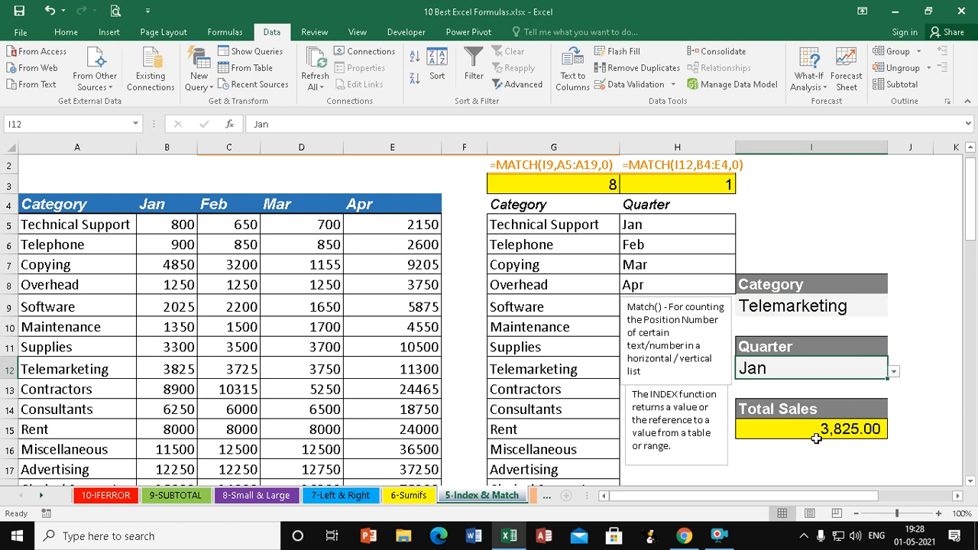
Open the 4-VLOOKUP sheet and go through the empty Emp ID, First Name, Last Name, Dept and Pay Rate cells in L6:L10.
{"action": "left_click", "coordinate": [543, 498]}
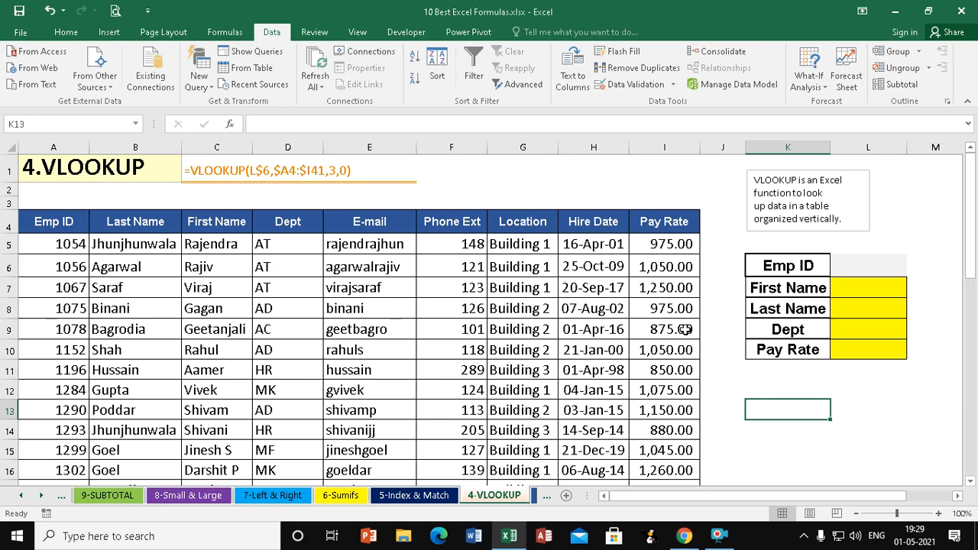
{"action": "left_click", "coordinate": [863, 267]}
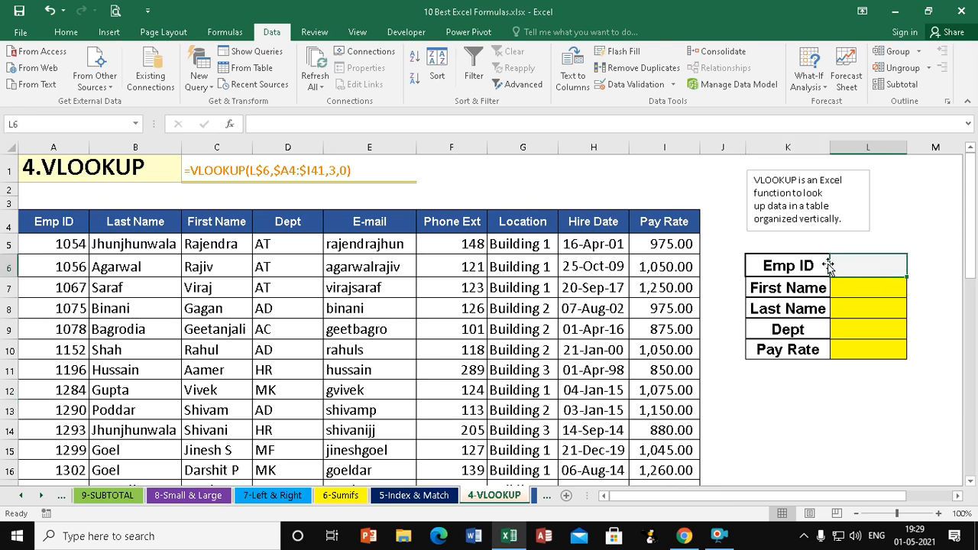
{"action": "left_click", "coordinate": [852, 290]}
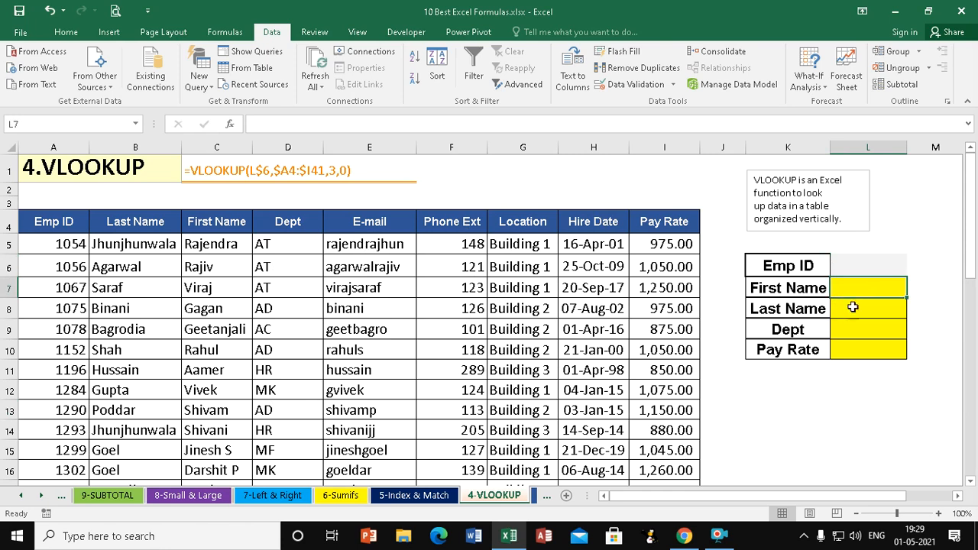
{"action": "left_click", "coordinate": [850, 310]}
{"action": "left_click", "coordinate": [856, 330]}
{"action": "left_click", "coordinate": [858, 351]}
{"action": "left_click", "coordinate": [864, 286]}
Add a list data validation to the Emp ID cell L6 with the source =$A$5:$A$41.
{"action": "left_click", "coordinate": [853, 263]}
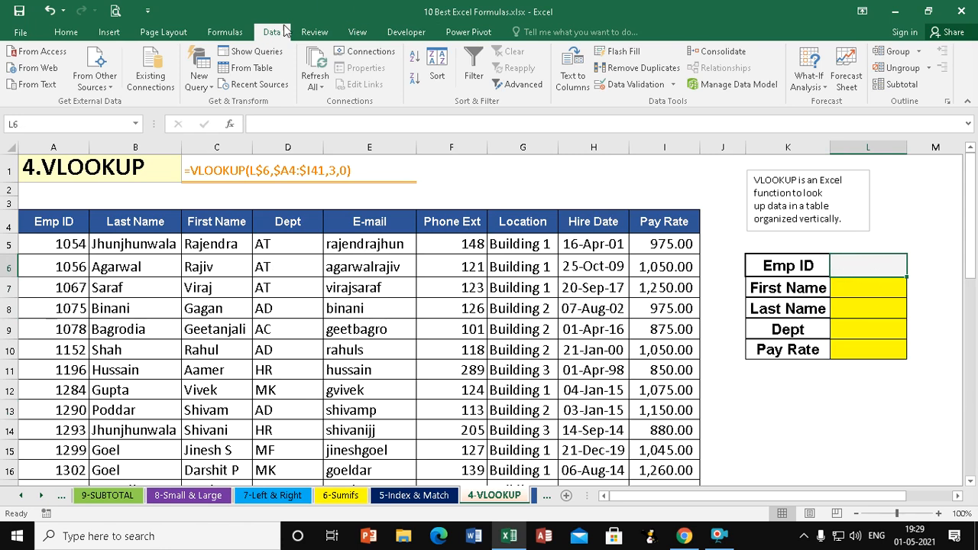
{"action": "left_click", "coordinate": [632, 85]}
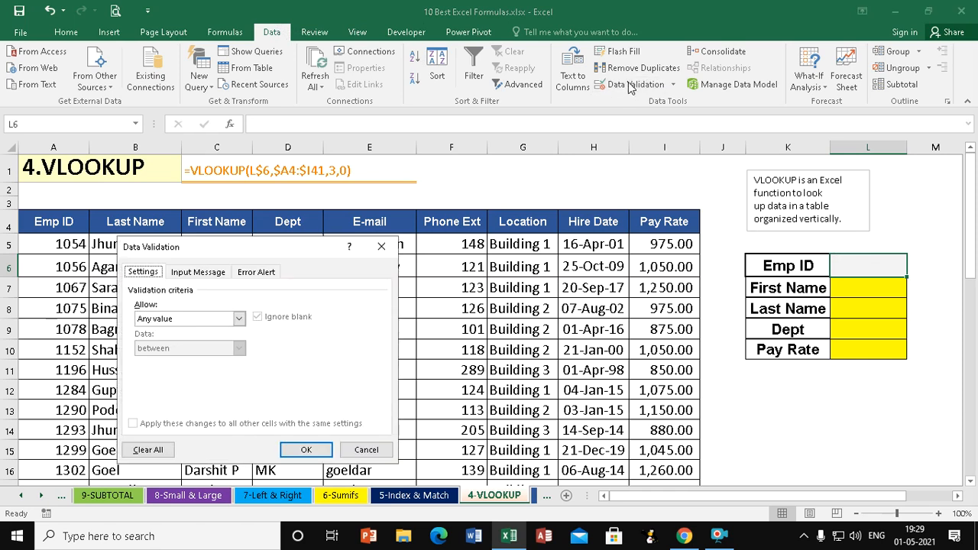
{"action": "left_click", "coordinate": [189, 319]}
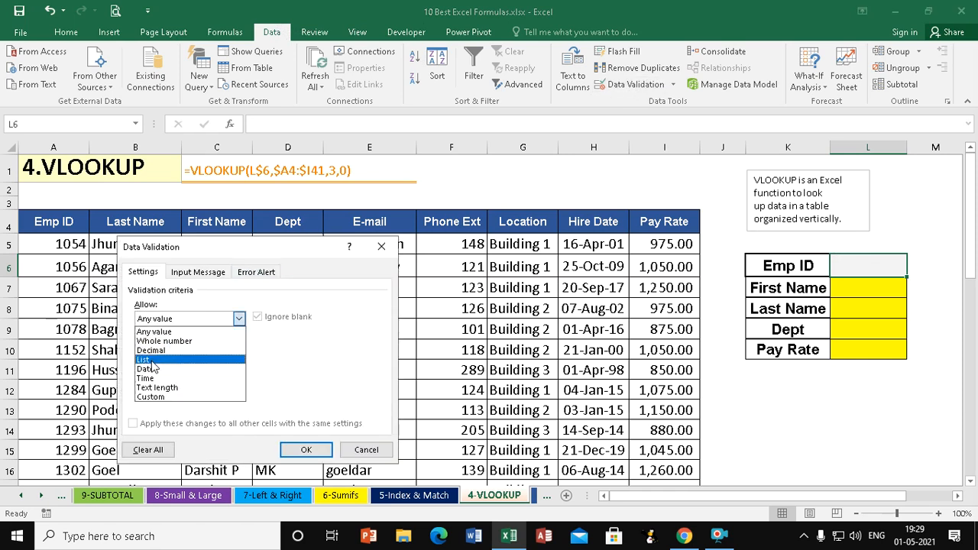
{"action": "left_click", "coordinate": [156, 359]}
{"action": "left_click_drag", "start_coordinate": [219, 252], "coordinate": [663, 339]}
{"action": "left_click", "coordinate": [70, 243]}
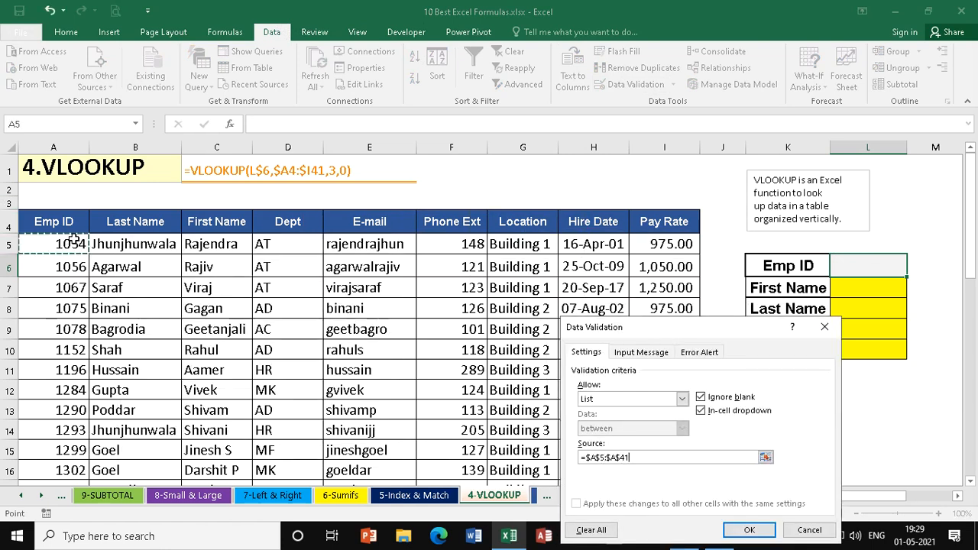
{"action": "key", "text": "ctrl+shift+Down"}
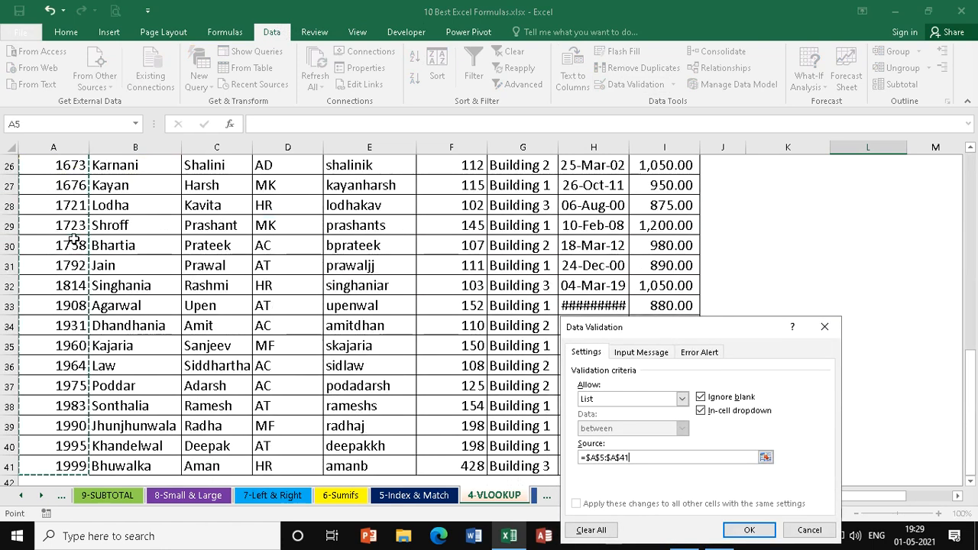
{"action": "left_click", "coordinate": [750, 531]}
{"action": "scroll", "coordinate": [758, 295], "scroll_direction": "up", "scroll_amount": 8}
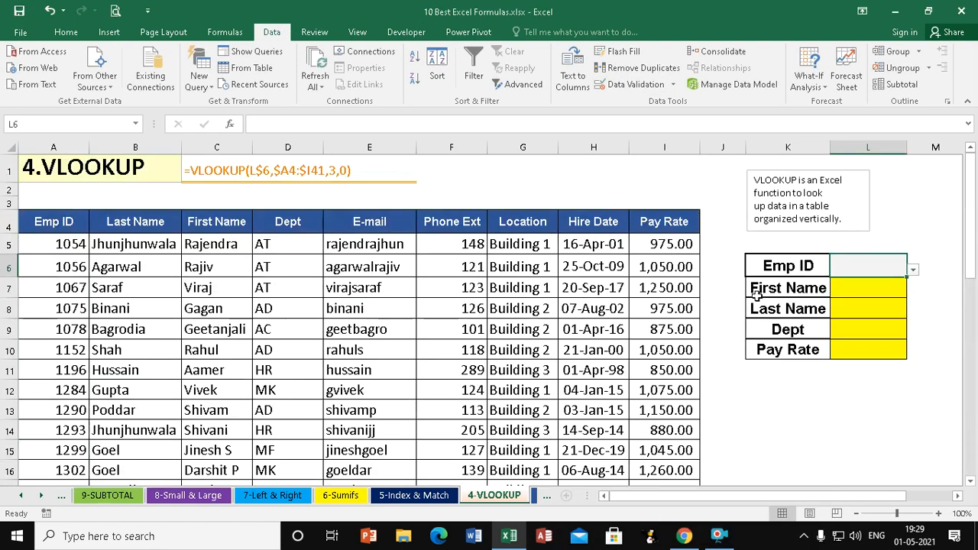
Choose the fifth employee ID from the list in L6 and select the First Name cell L7.
{"action": "left_click", "coordinate": [913, 270]}
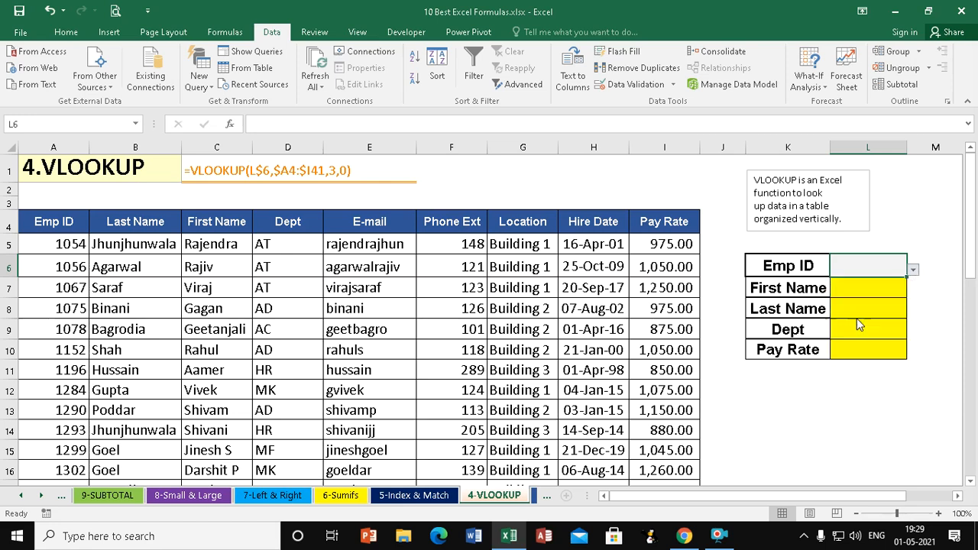
{"action": "left_click", "coordinate": [854, 320]}
{"action": "left_click", "coordinate": [853, 291]}
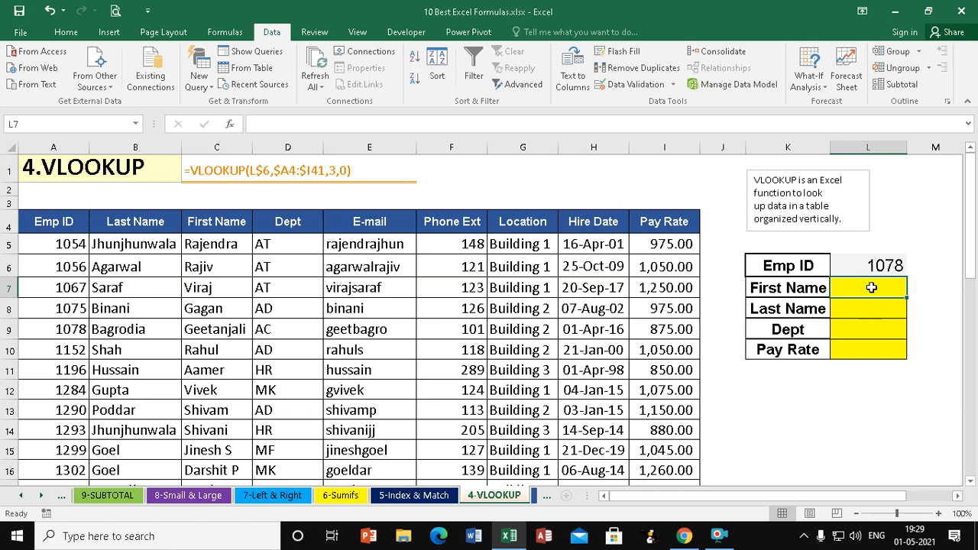
Enter =VLOOKUP(L6,A4:I41,3,0) in the First Name cell L7.
{"action": "type", "text": "=vl"}
{"action": "key", "text": "Tab"}
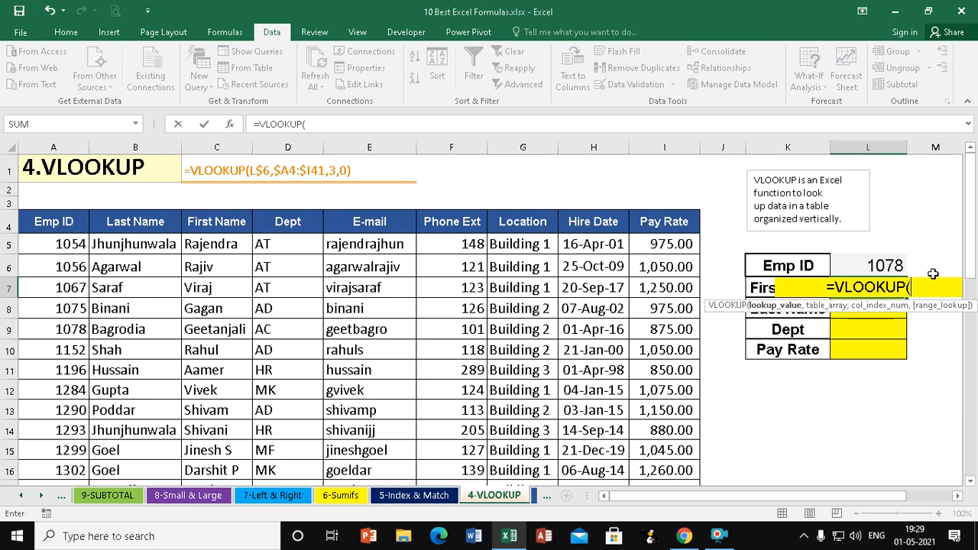
{"action": "left_click", "coordinate": [891, 265]}
{"action": "type", "text": ","}
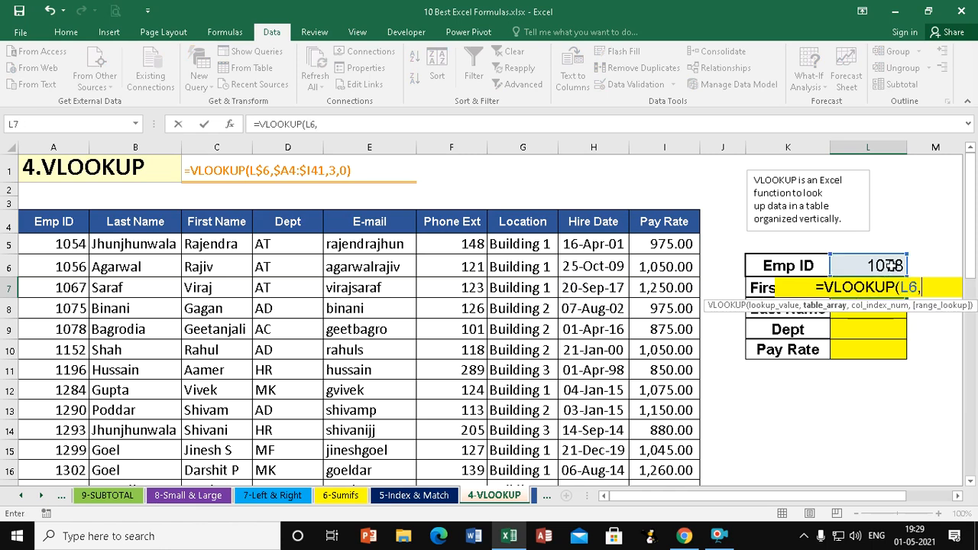
{"action": "left_click_drag", "start_coordinate": [62, 221], "coordinate": [654, 215]}
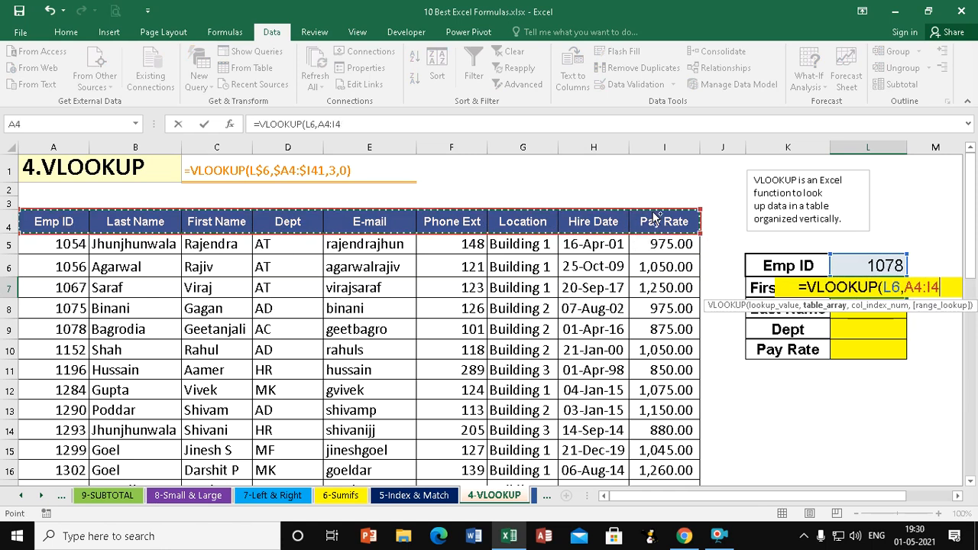
{"action": "key", "text": "ctrl+shift+Down"}
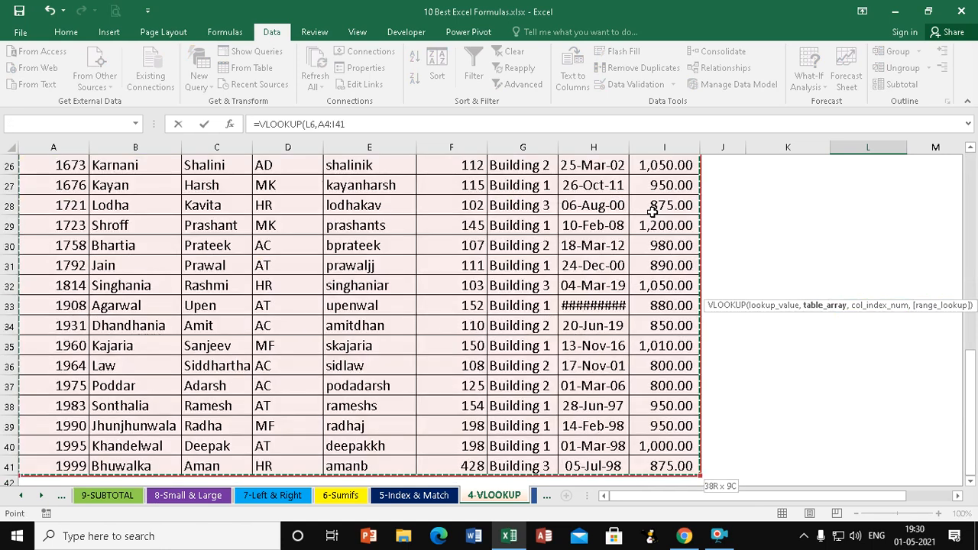
{"action": "scroll", "coordinate": [651, 212], "scroll_direction": "up", "scroll_amount": 8}
{"action": "type", "text": ","}
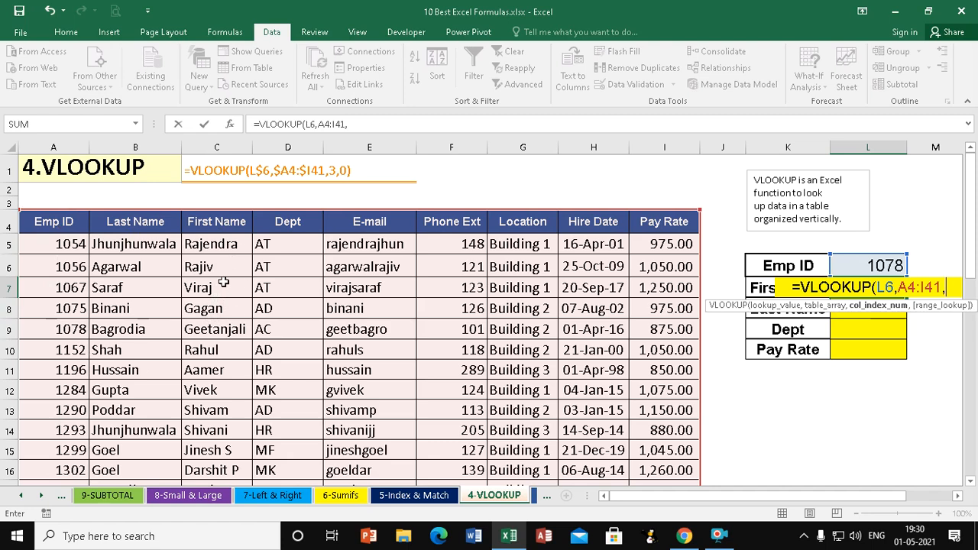
{"action": "type", "text": "3,0"}
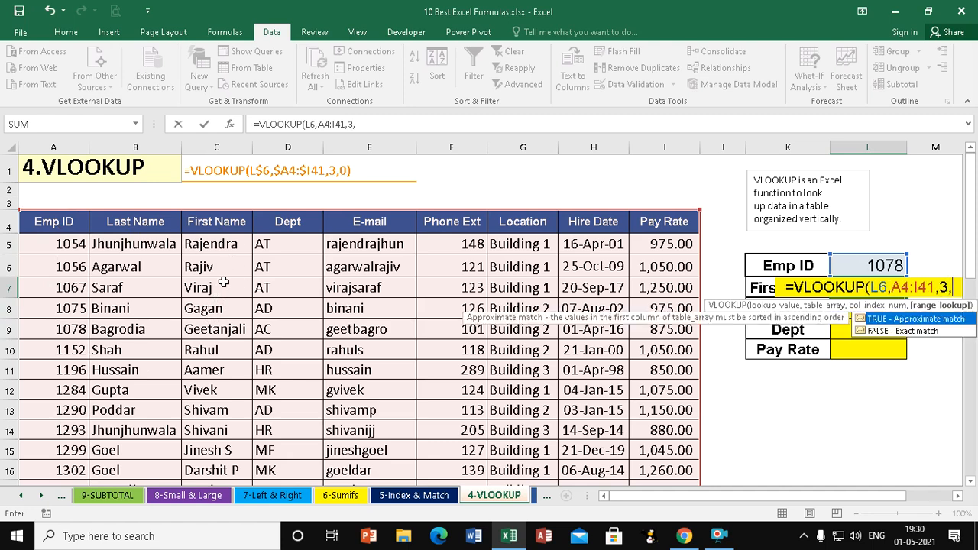
{"action": "type", "text": ")"}
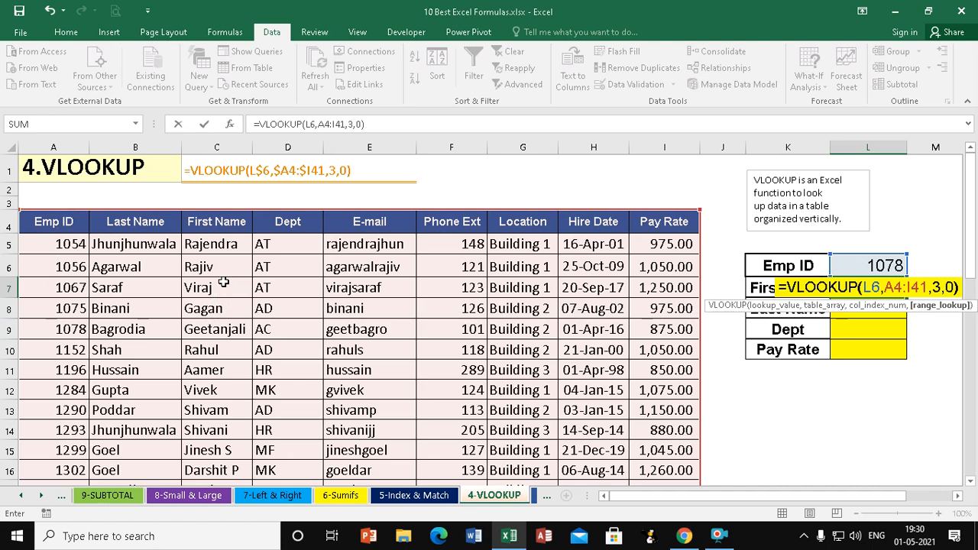
{"action": "key", "text": "Return"}
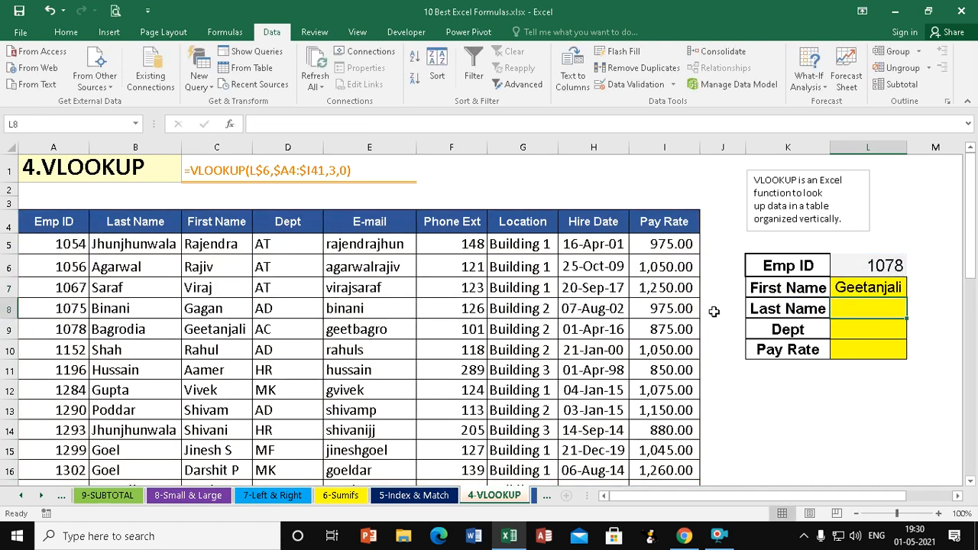
Lock the column references in the L7 formula so it reads =VLOOKUP($L6,$A4:$I41,3,0).
{"action": "left_click", "coordinate": [871, 287]}
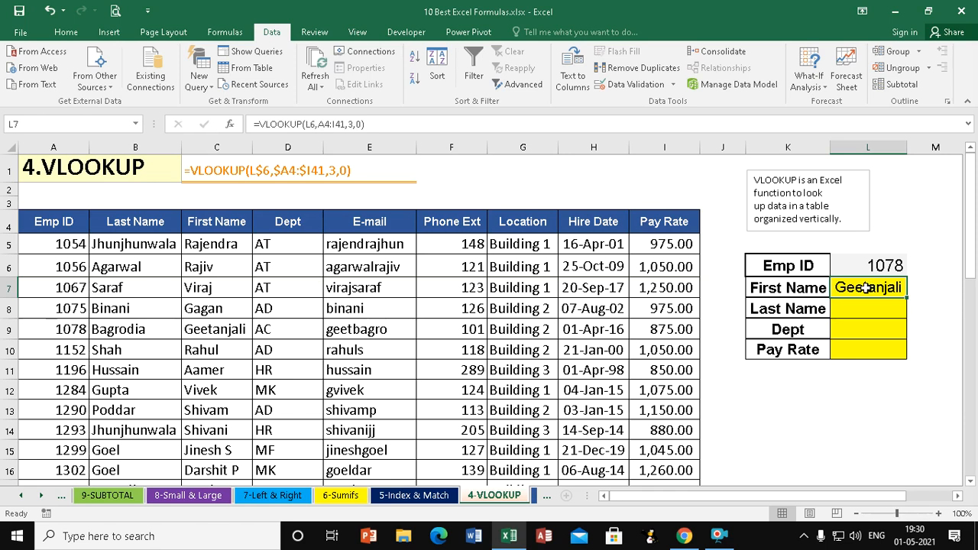
{"action": "left_click", "coordinate": [307, 124]}
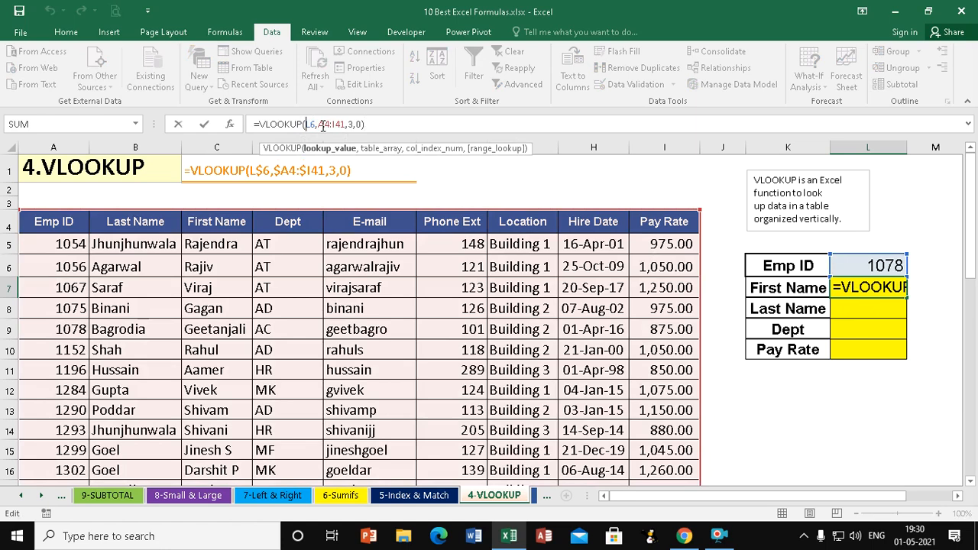
{"action": "type", "text": "$"}
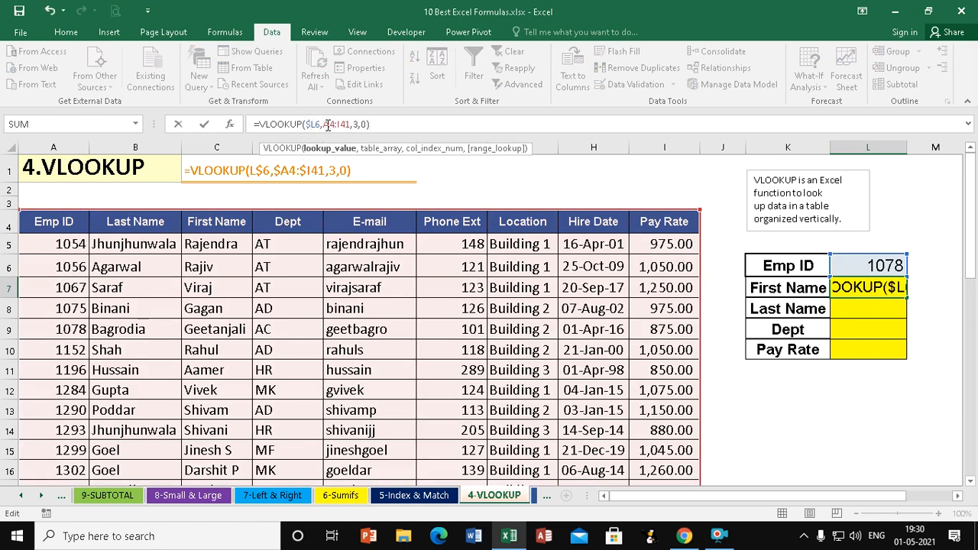
{"action": "left_click", "coordinate": [328, 125]}
{"action": "type", "text": "$"}
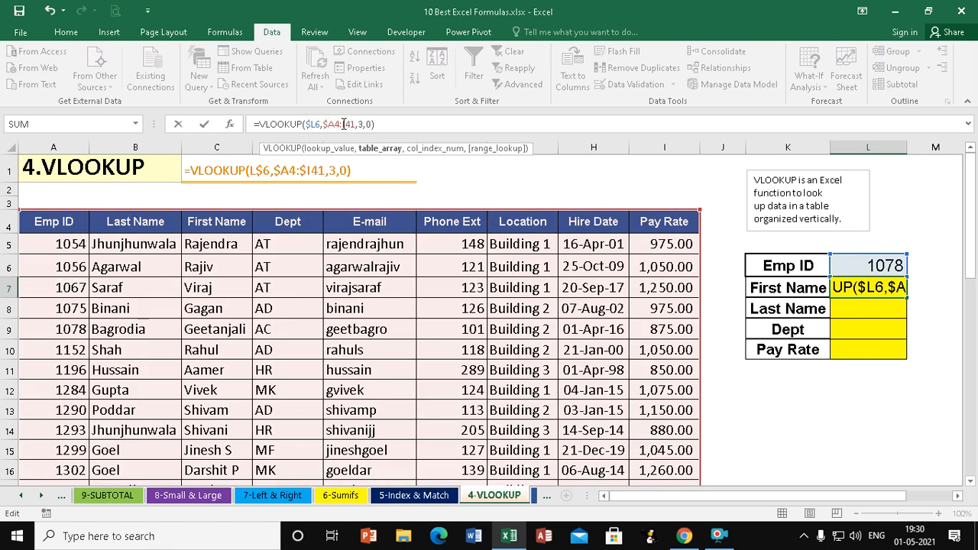
{"action": "left_click", "coordinate": [346, 124]}
{"action": "type", "text": "$"}
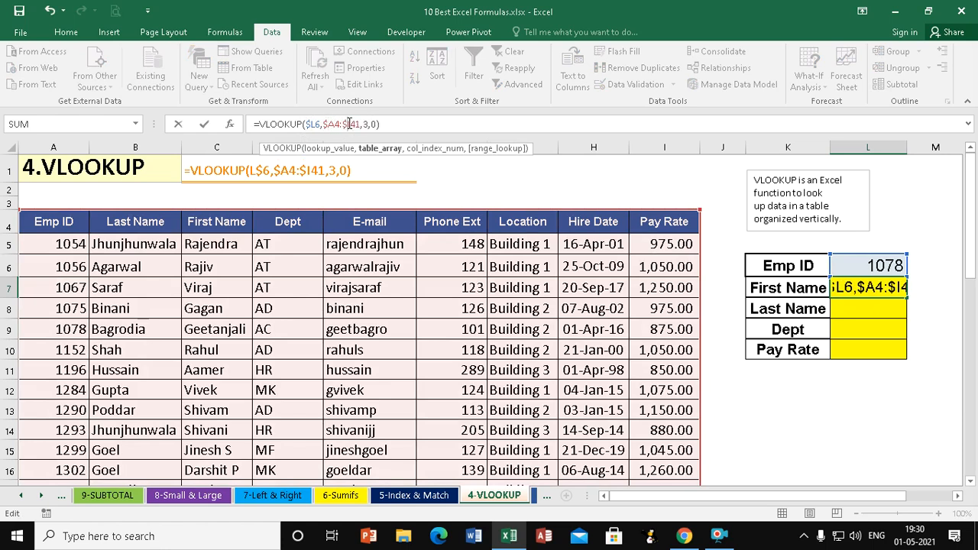
{"action": "key", "text": "Return"}
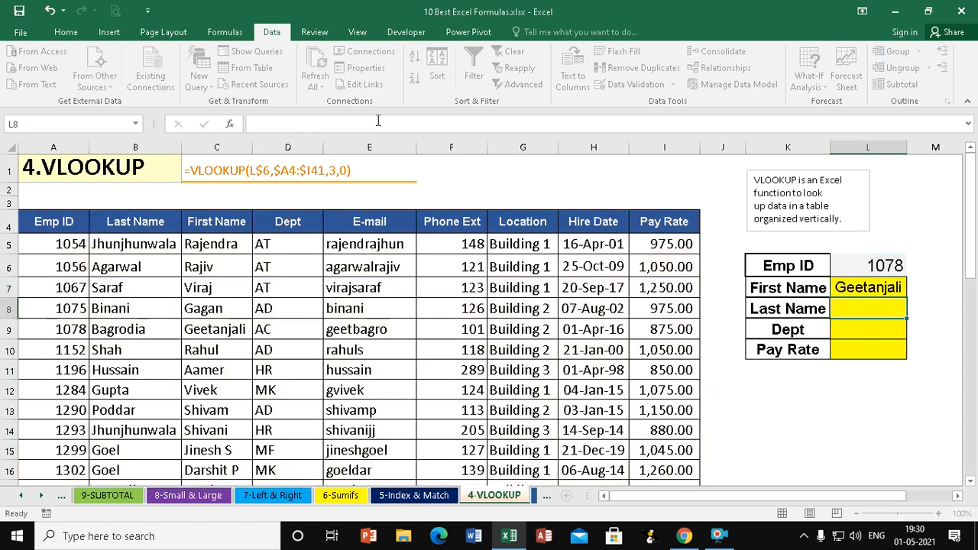
Copy the L7 formula down through L10 and inspect its lookup value and table range references.
{"action": "left_click", "coordinate": [887, 291]}
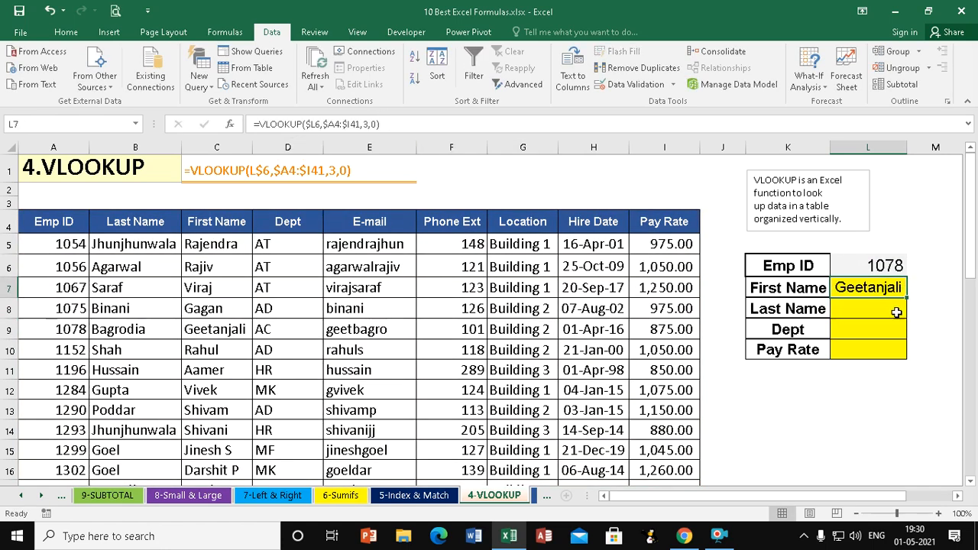
{"action": "left_click_drag", "start_coordinate": [906, 297], "coordinate": [897, 364]}
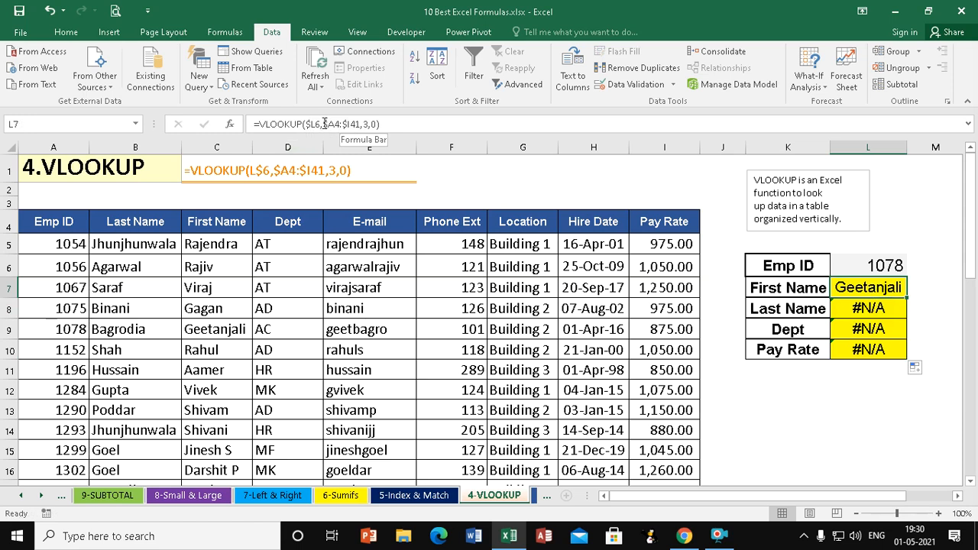
{"action": "left_click", "coordinate": [324, 124]}
{"action": "left_click_drag", "start_coordinate": [323, 123], "coordinate": [354, 126]}
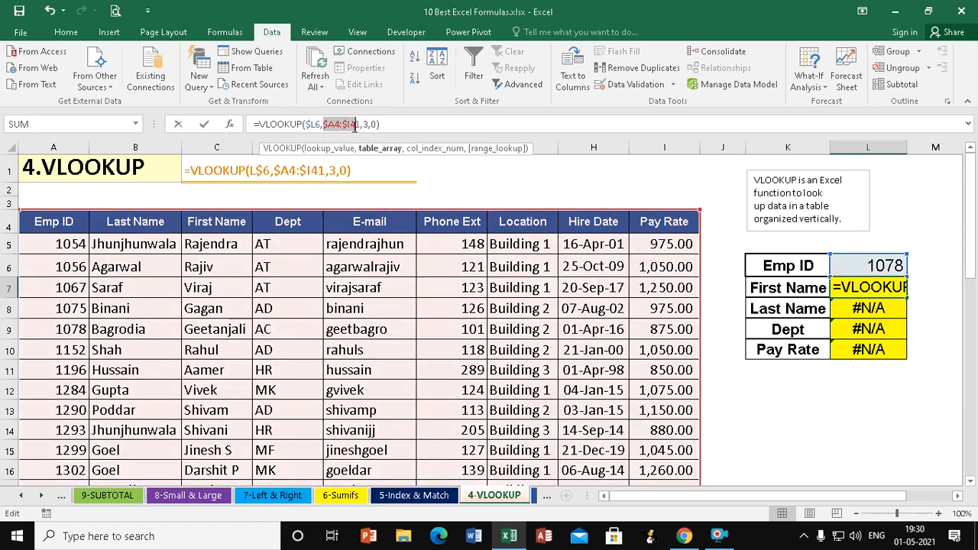
{"action": "left_click", "coordinate": [307, 125]}
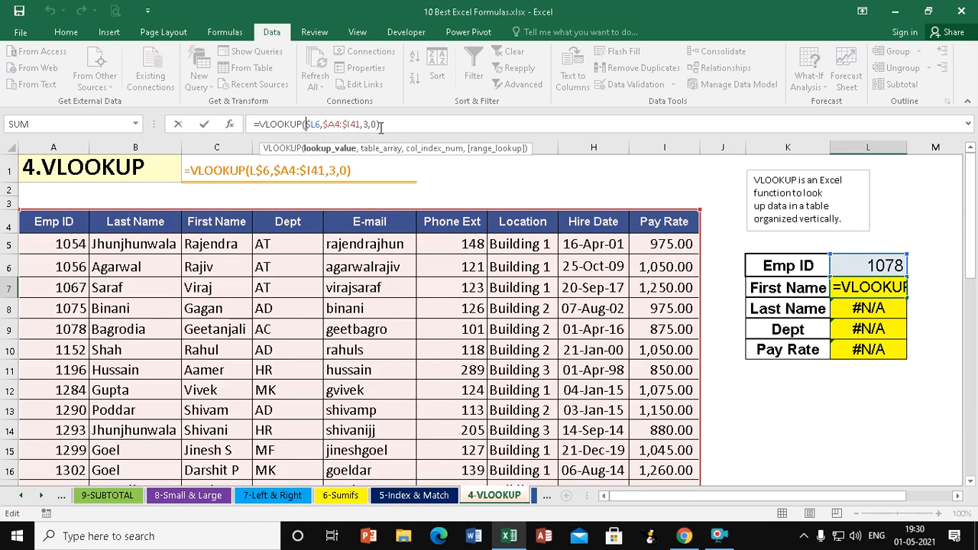
{"action": "left_click", "coordinate": [392, 123]}
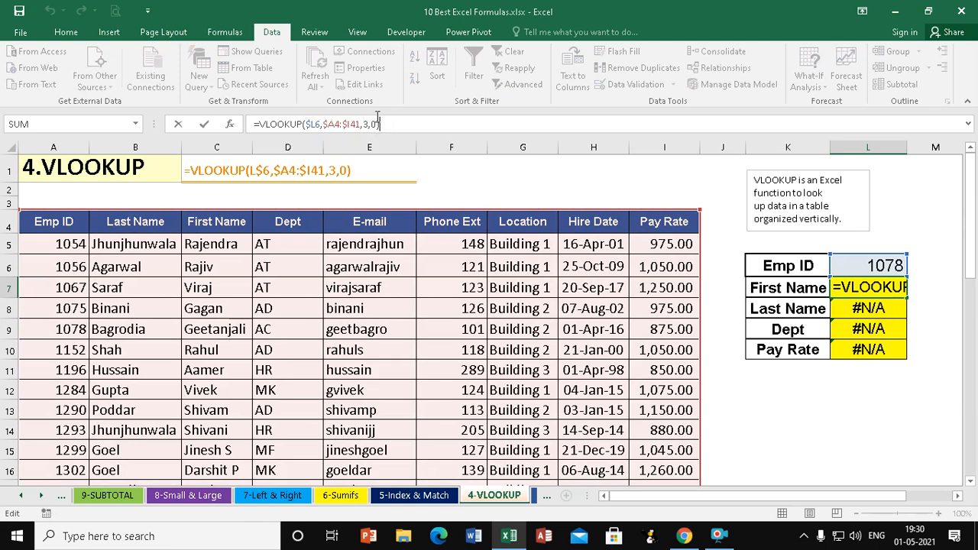
{"action": "key", "text": "ctrl+Return"}
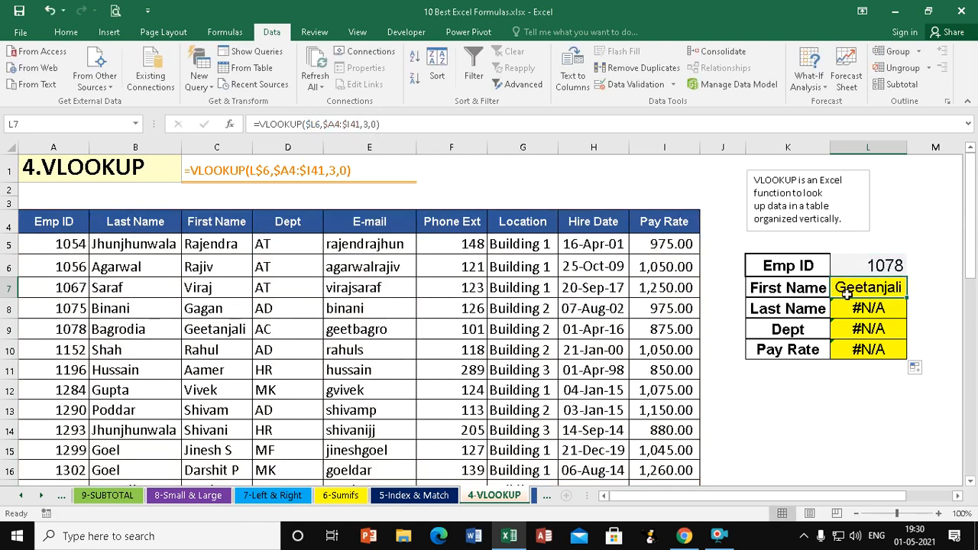
{"action": "left_click", "coordinate": [307, 124]}
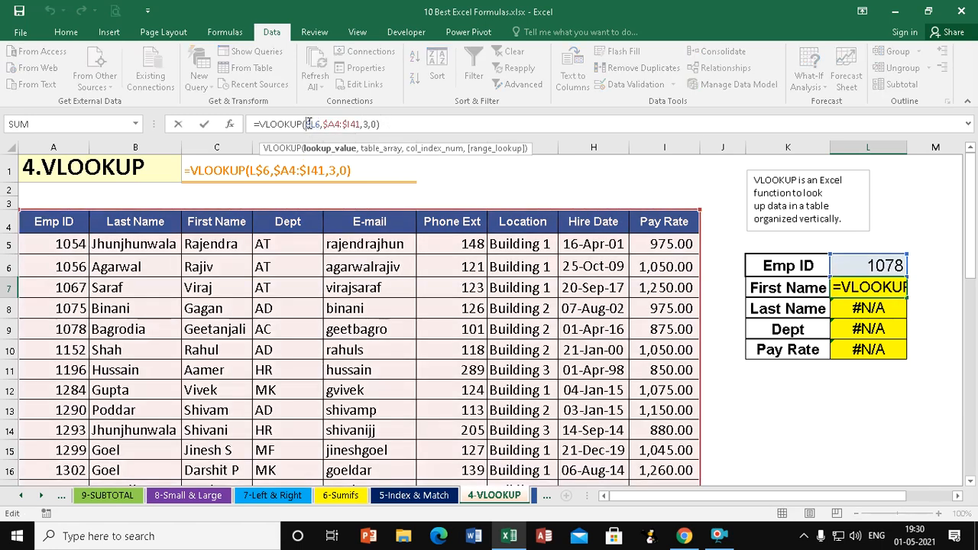
{"action": "right_click", "coordinate": [314, 125]}
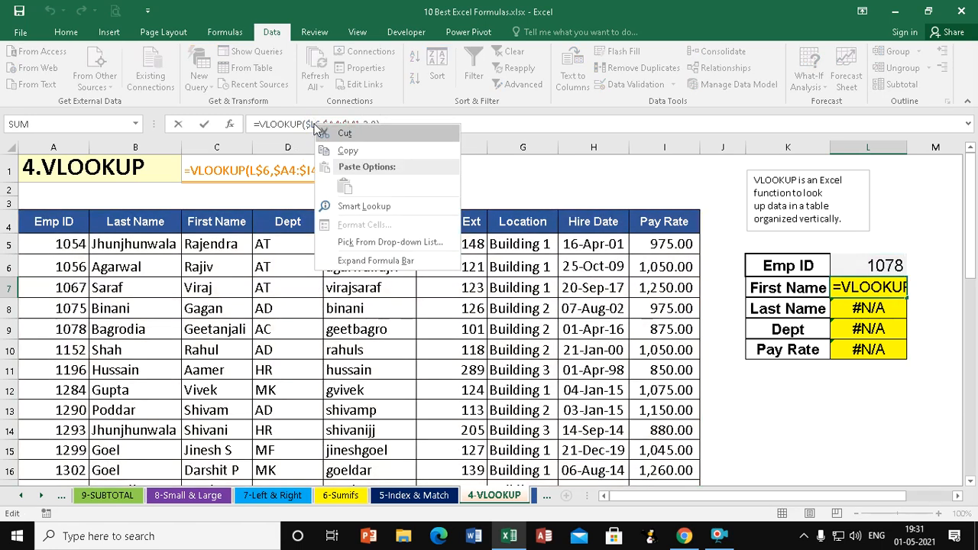
{"action": "left_click", "coordinate": [312, 124]}
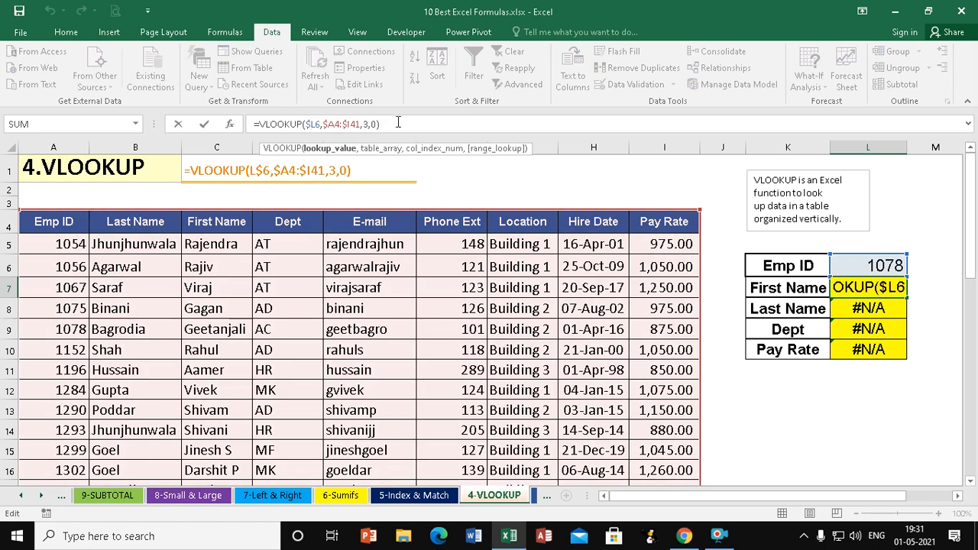
{"action": "left_click", "coordinate": [205, 122]}
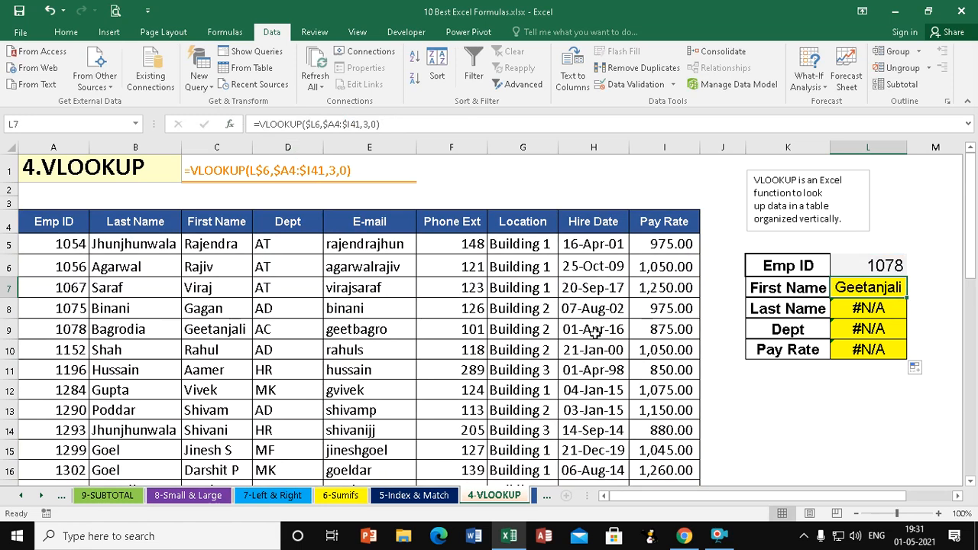
Clear the VLOOKUP formulas from the result cells L7:L10.
{"action": "double_click", "coordinate": [883, 286]}
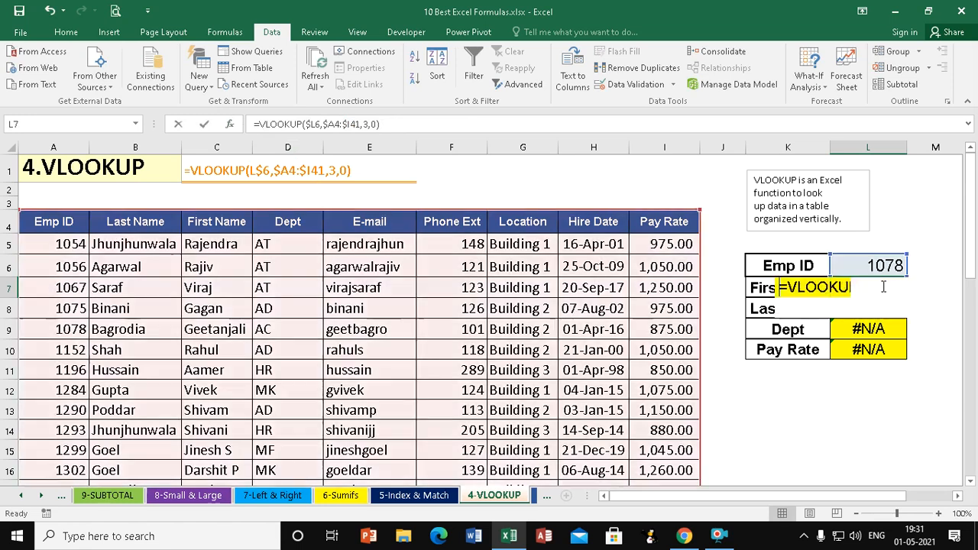
{"action": "key", "text": "Escape"}
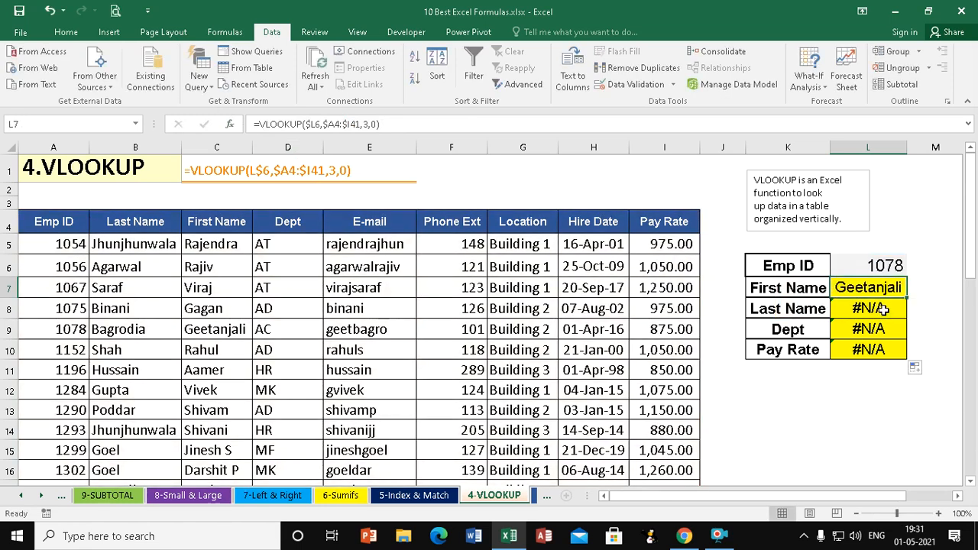
{"action": "left_click_drag", "start_coordinate": [881, 289], "coordinate": [872, 354]}
{"action": "key", "text": "Delete"}
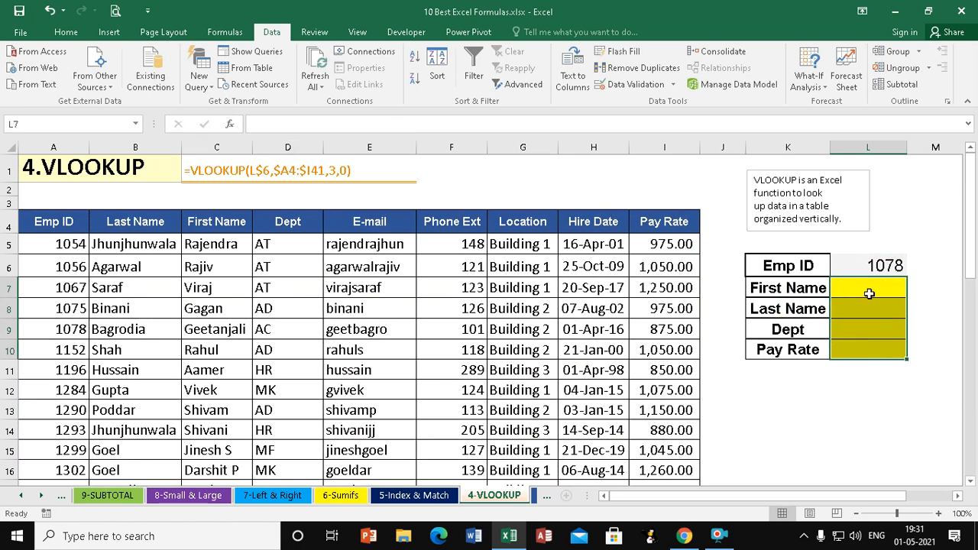
Build the First Name lookup in L7 as =VLOOKUP(L6,A4:I41,3,0), using the whole employee table including headers.
{"action": "left_click", "coordinate": [870, 295]}
{"action": "type", "text": "=VL"}
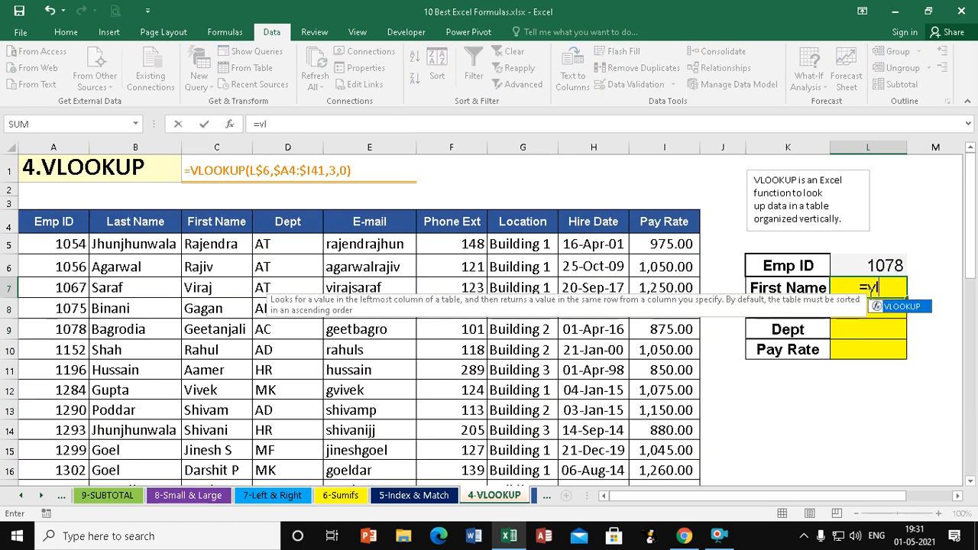
{"action": "key", "text": "Tab"}
{"action": "left_click", "coordinate": [873, 265]}
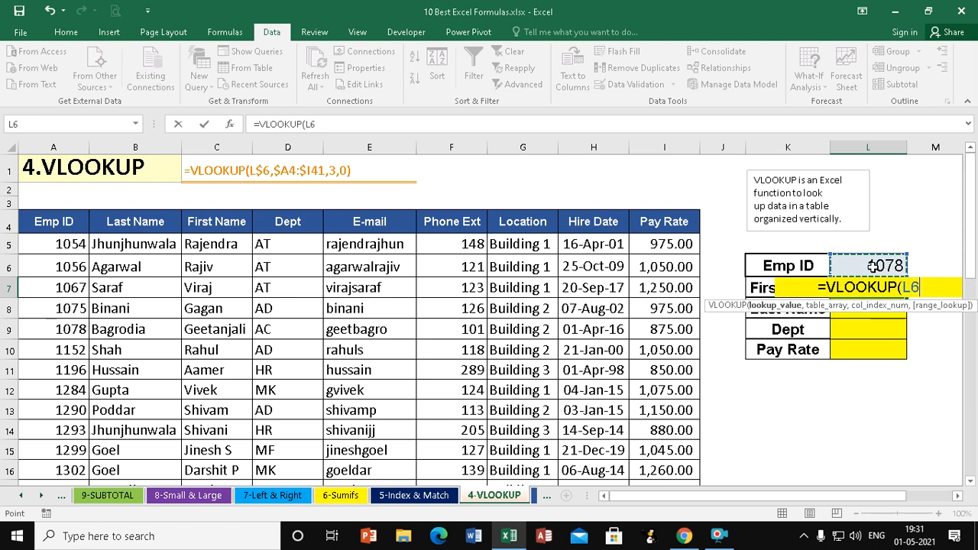
{"action": "type", "text": ","}
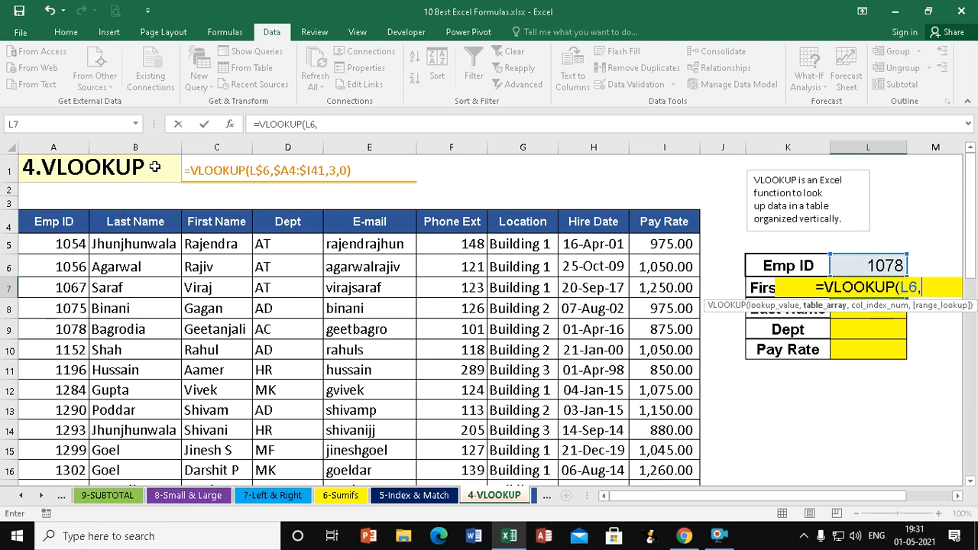
{"action": "left_click_drag", "start_coordinate": [42, 222], "coordinate": [662, 365]}
{"action": "type", "text": ",3,0)"}
{"action": "key", "text": "Return"}
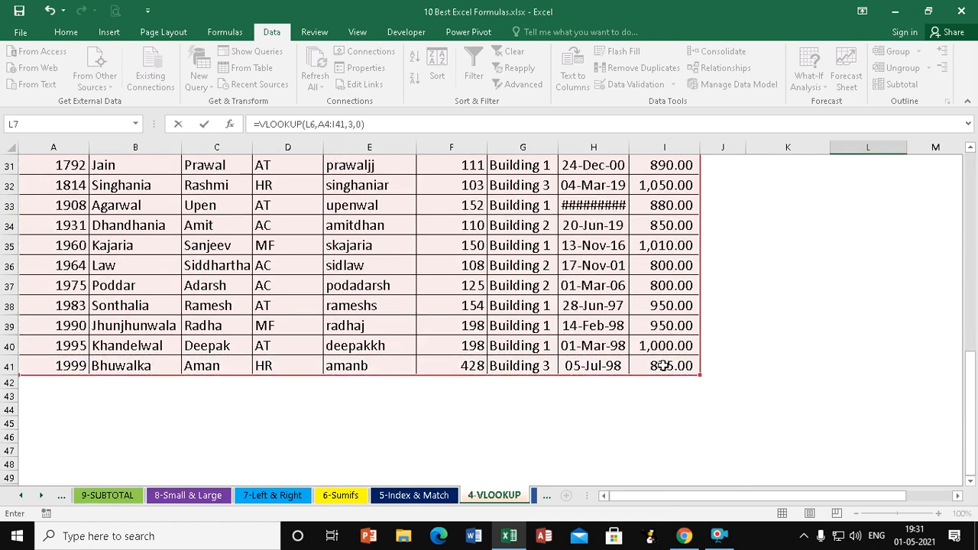
{"action": "scroll", "coordinate": [831, 239], "scroll_direction": "up", "scroll_amount": 2}
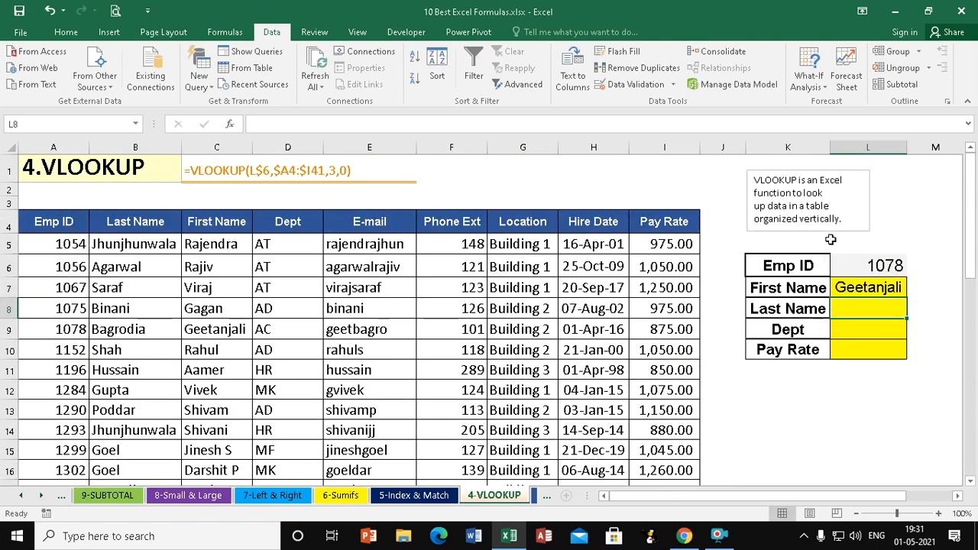
Build the Last Name lookup in L8 as =VLOOKUP(L6,A4:I41,2,0), using the whole employee table including headers.
{"action": "left_click", "coordinate": [892, 287]}
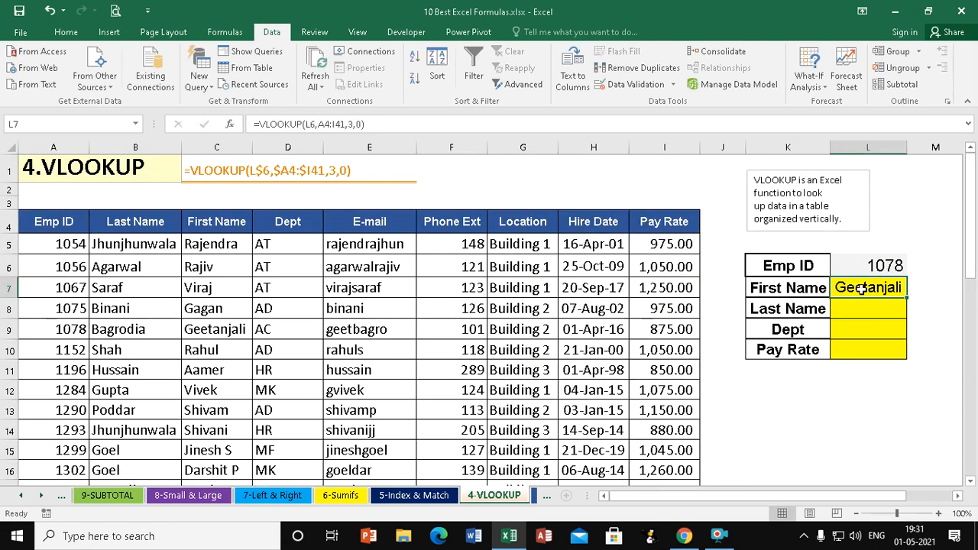
{"action": "left_click", "coordinate": [869, 309]}
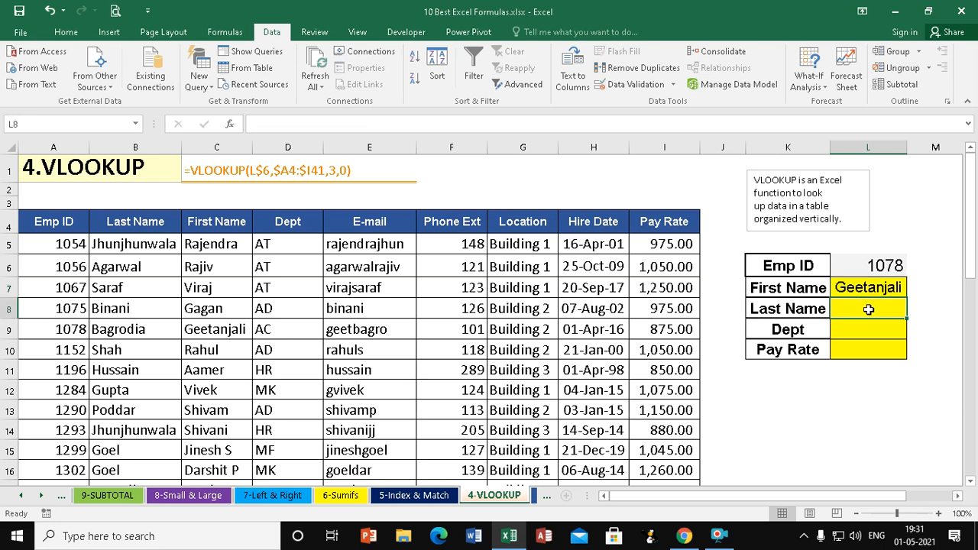
{"action": "type", "text": "=vl"}
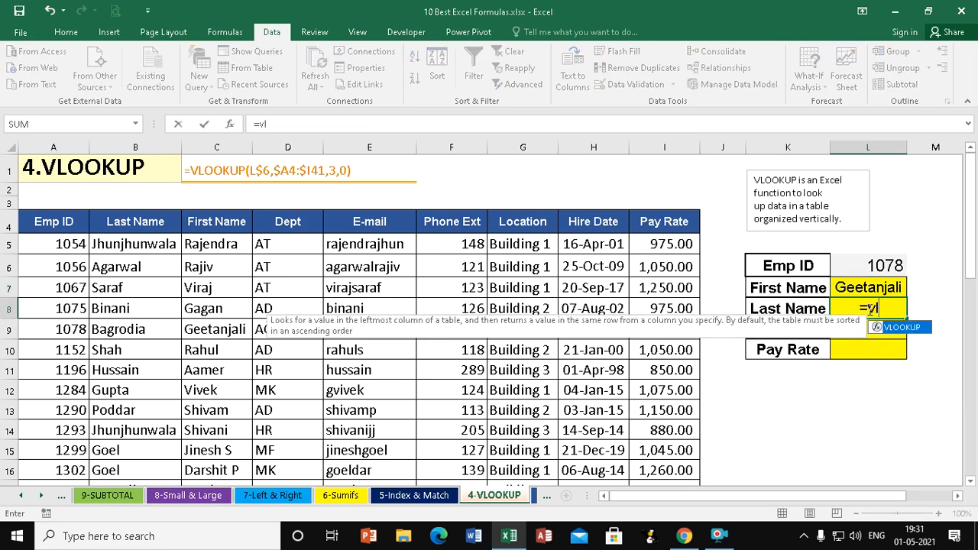
{"action": "key", "text": "Tab"}
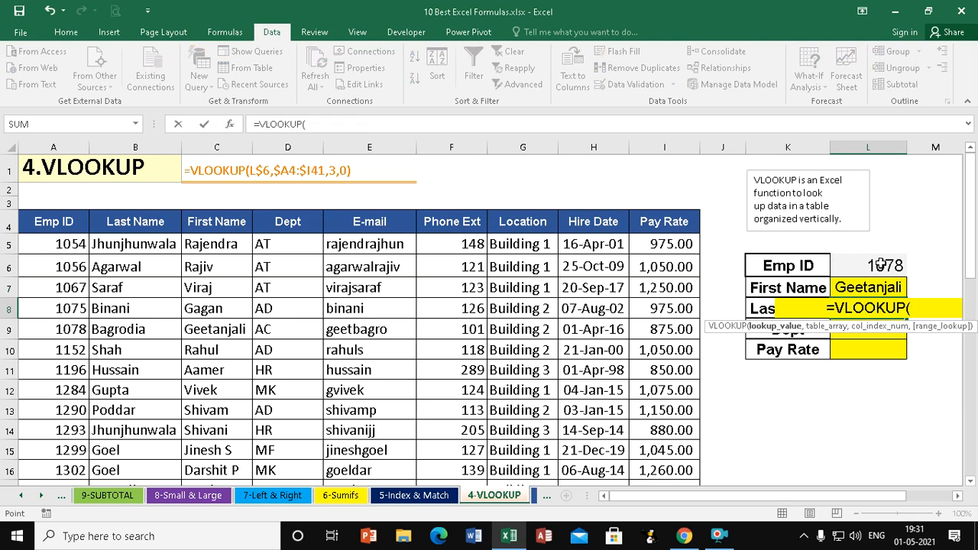
{"action": "left_click", "coordinate": [879, 265]}
{"action": "type", "text": ","}
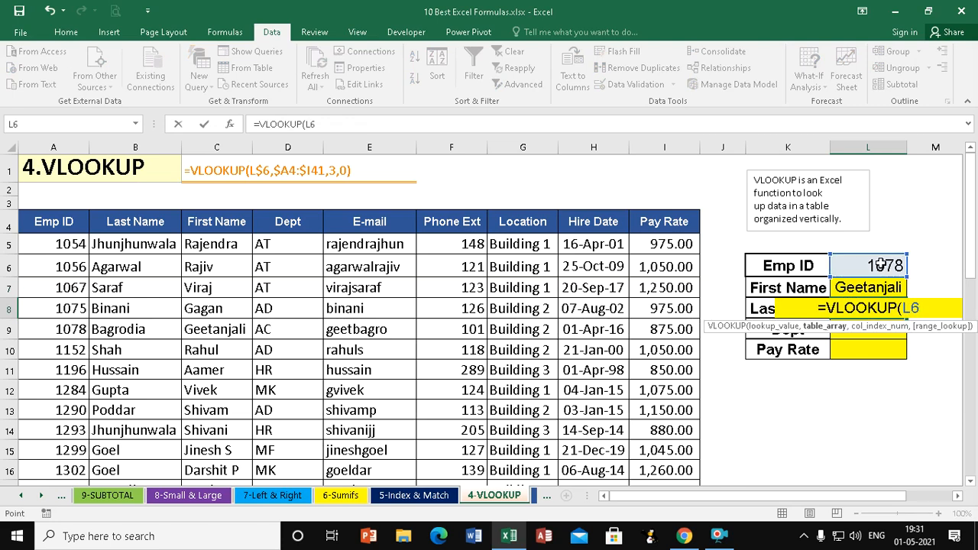
{"action": "left_click_drag", "start_coordinate": [55, 223], "coordinate": [669, 220]}
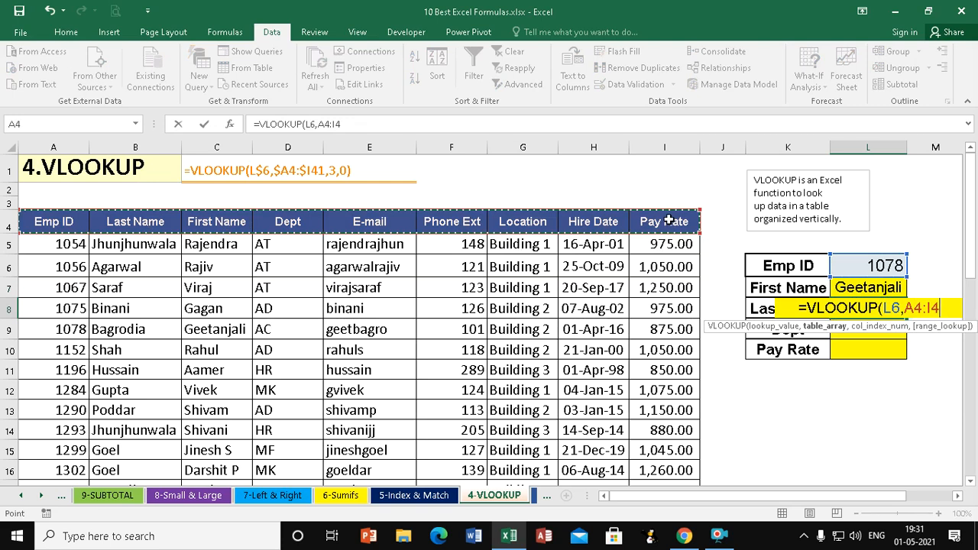
{"action": "key", "text": "ctrl+shift+Down"}
{"action": "type", "text": ","}
{"action": "scroll", "coordinate": [668, 221], "scroll_direction": "up", "scroll_amount": 8}
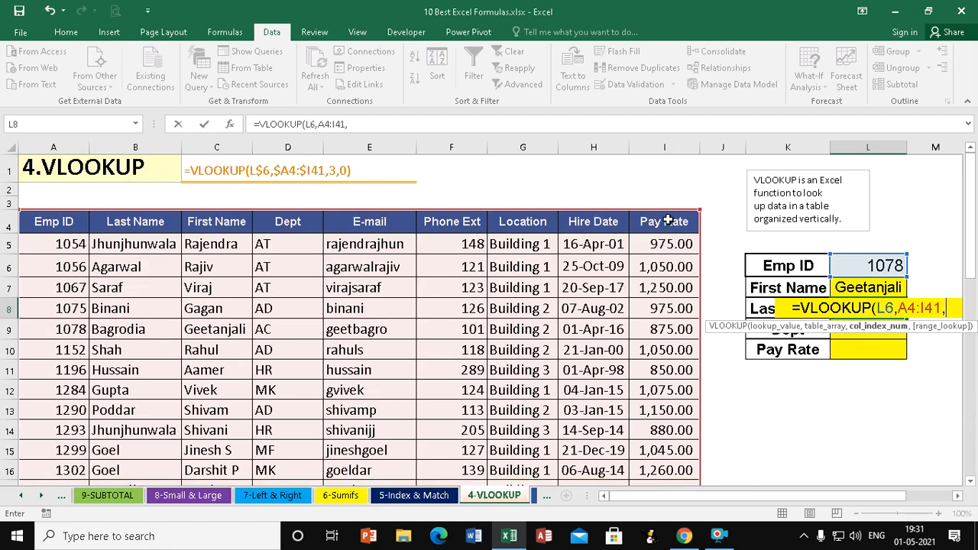
{"action": "type", "text": "2,0"}
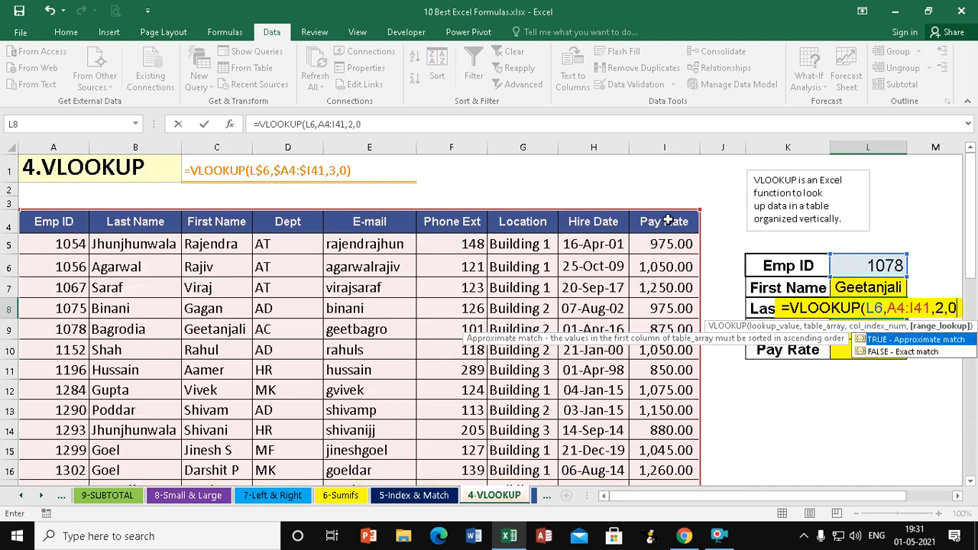
{"action": "type", "text": ")"}
{"action": "key", "text": "Return"}
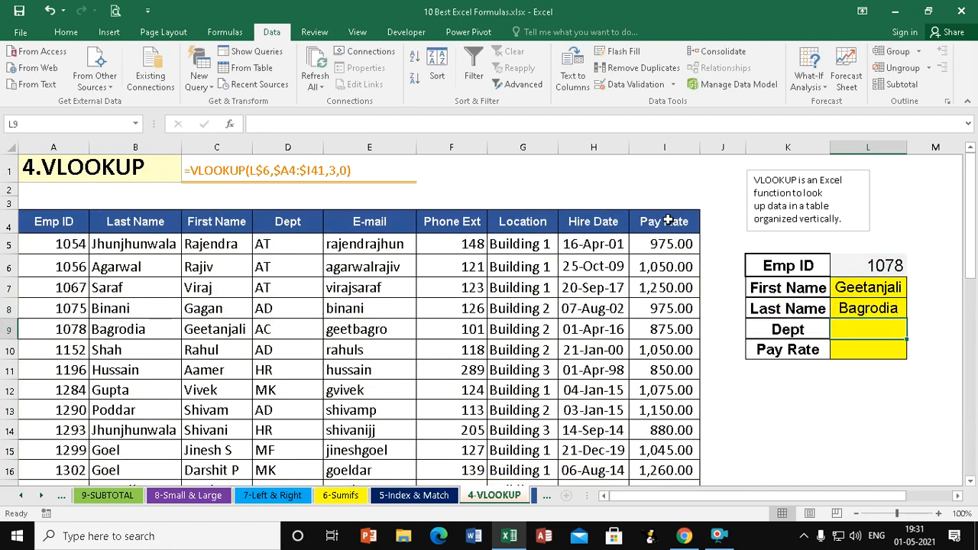
Build the Dept lookup in L9 as =VLOOKUP(L6,A4:I41,4,0) over the same employee table.
{"action": "type", "text": "="}
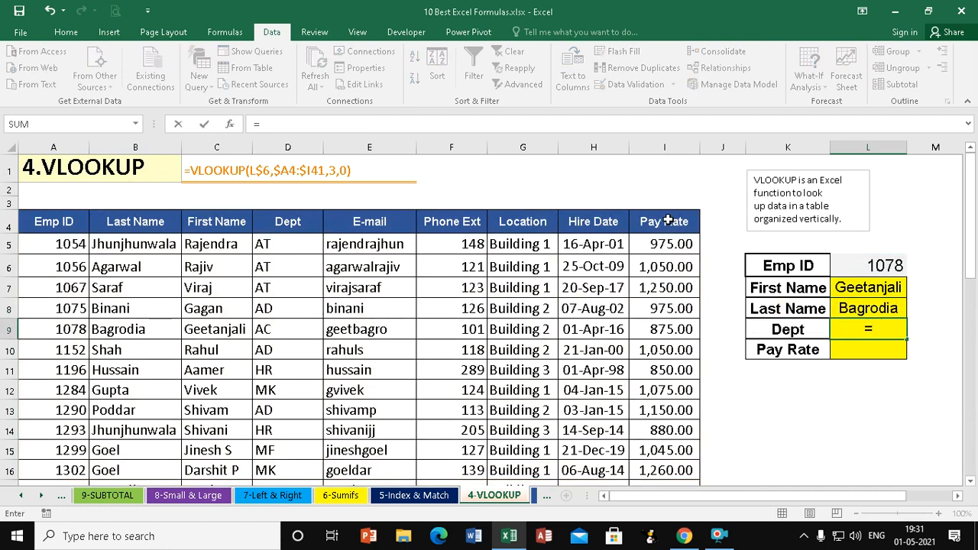
{"action": "type", "text": "VLOOKUP("}
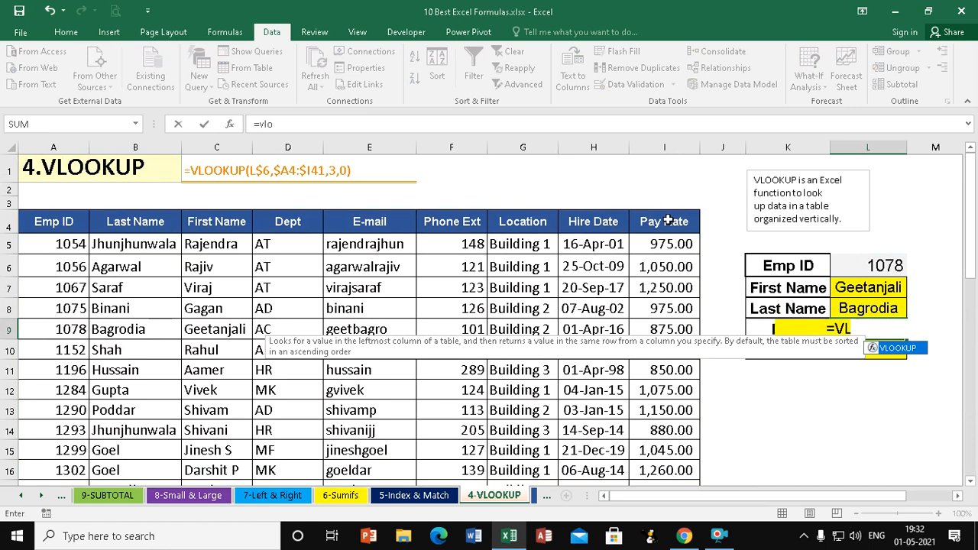
{"action": "left_click", "coordinate": [857, 260]}
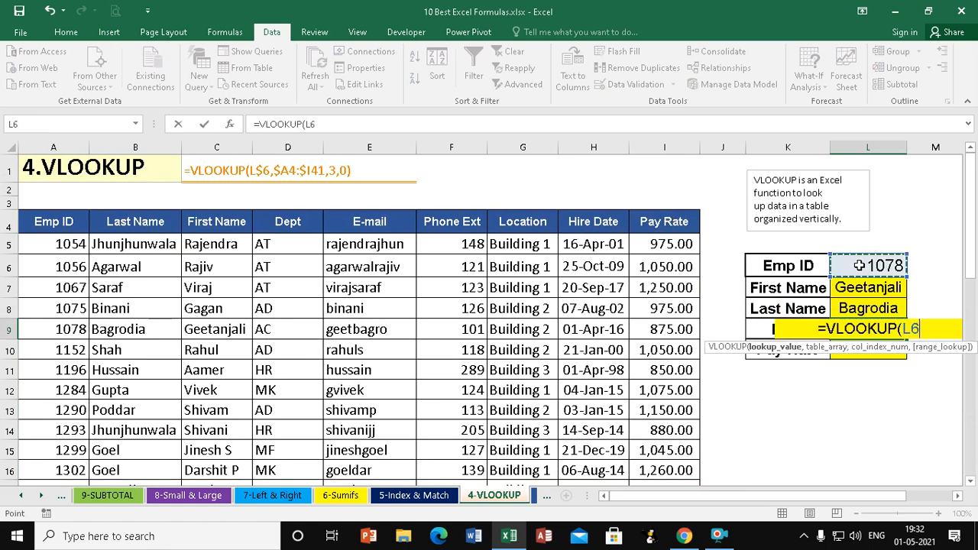
{"action": "type", "text": ","}
{"action": "left_click_drag", "start_coordinate": [55, 222], "coordinate": [657, 223]}
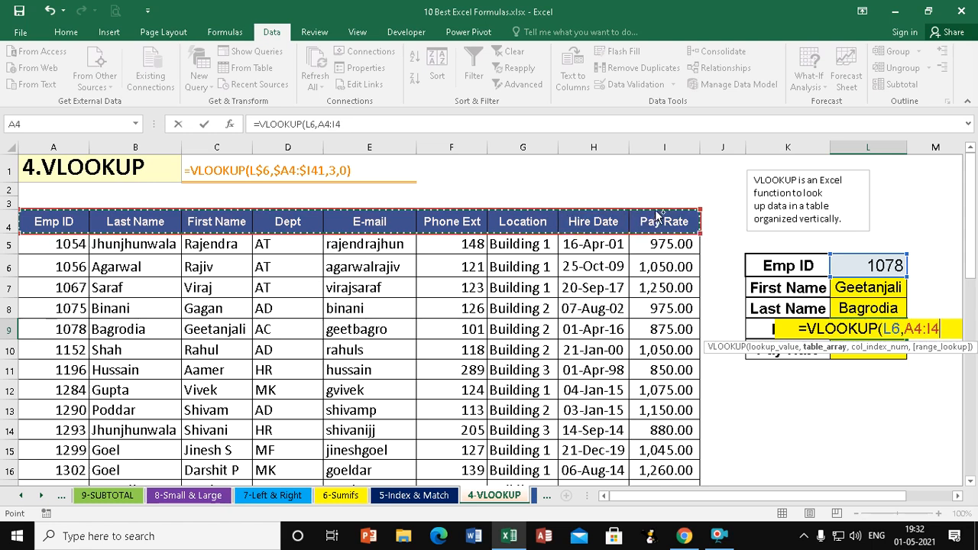
{"action": "key", "text": "ctrl+shift+Down"}
{"action": "type", "text": ","}
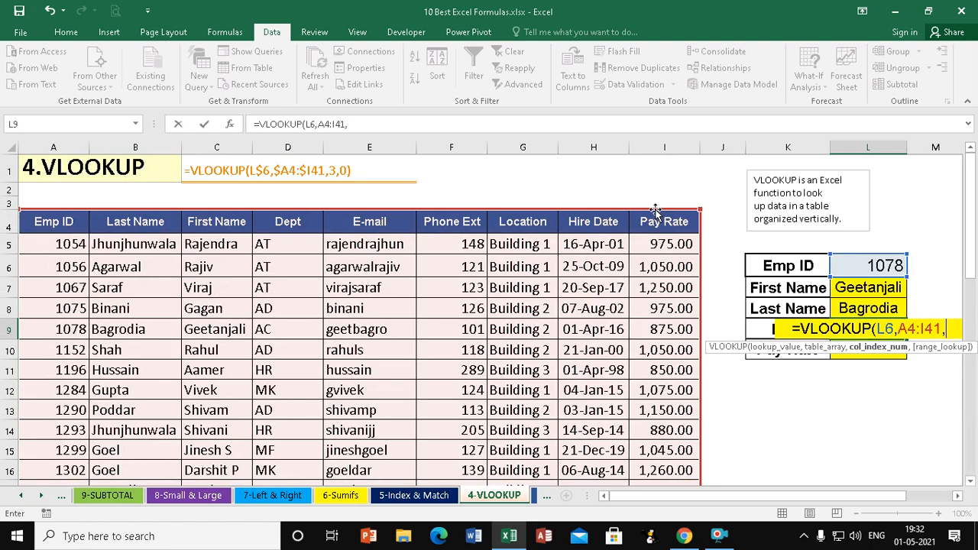
{"action": "type", "text": "4,0)"}
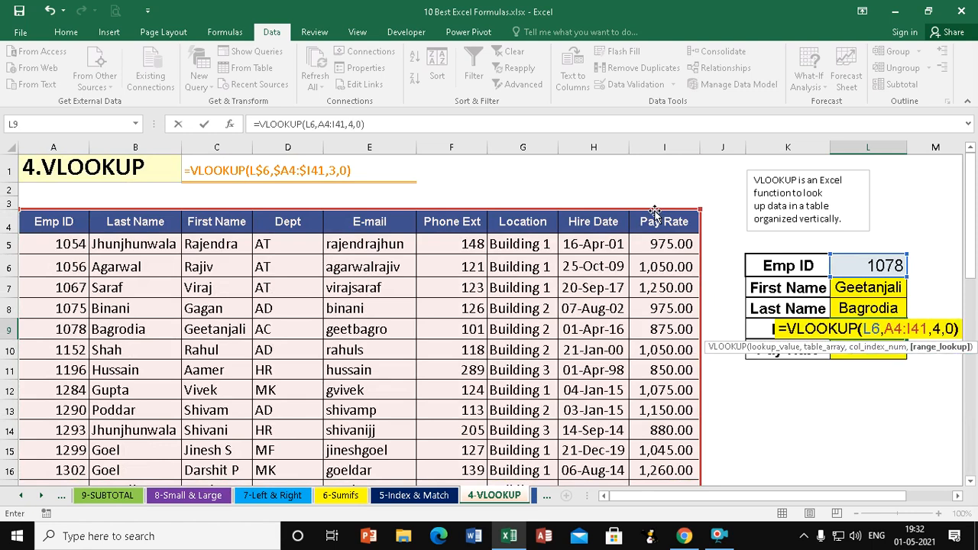
{"action": "key", "text": "Return"}
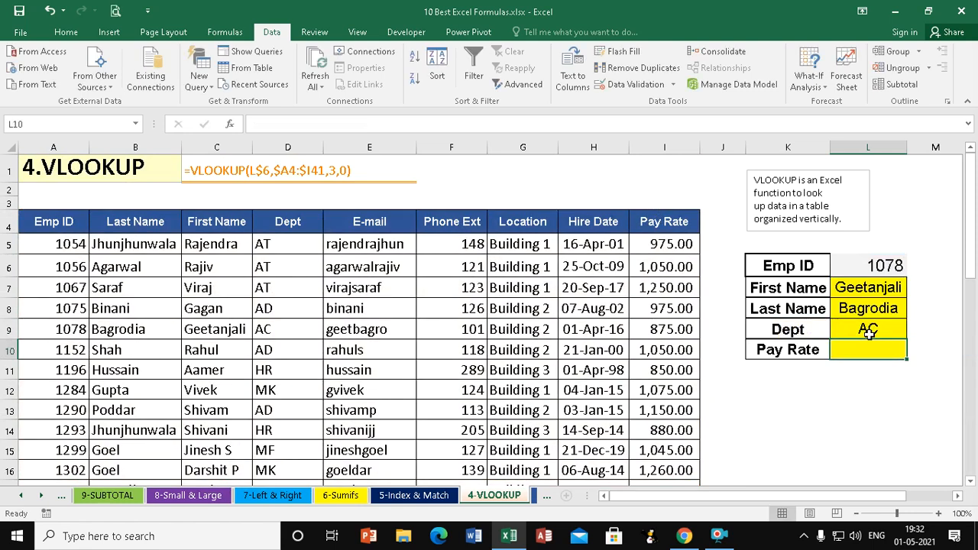
Build the Pay Rate lookup in L10 as =VLOOKUP(L6,A4:I41,9,0) over the employee table.
{"action": "type", "text": "=vlo"}
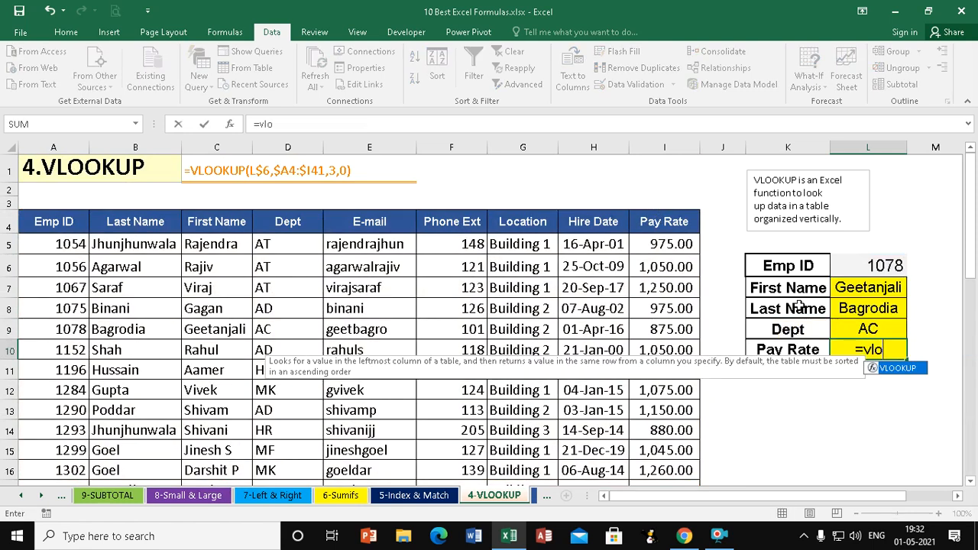
{"action": "key", "text": "Tab"}
{"action": "left_click", "coordinate": [858, 264]}
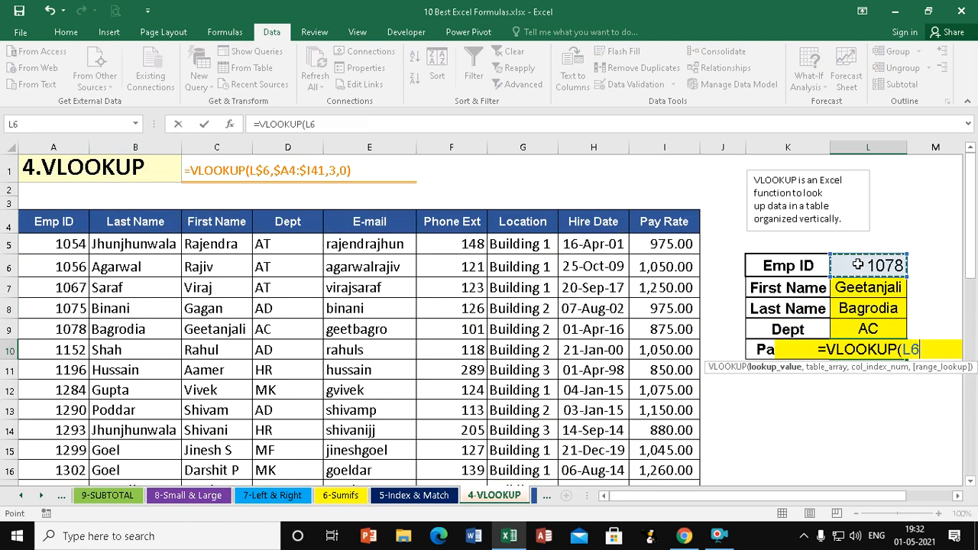
{"action": "type", "text": ","}
{"action": "left_click_drag", "start_coordinate": [57, 222], "coordinate": [653, 221]}
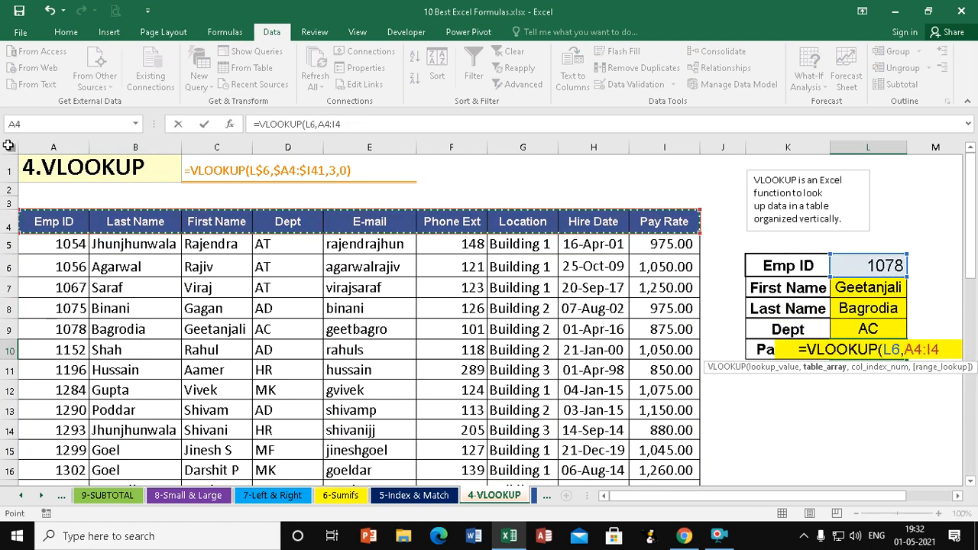
{"action": "key", "text": "ctrl+shift+Down"}
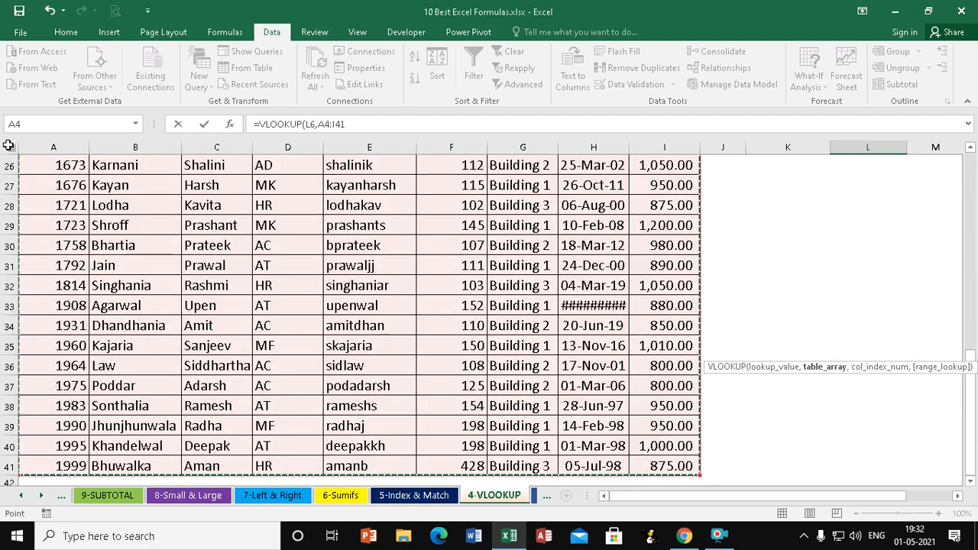
{"action": "type", "text": ","}
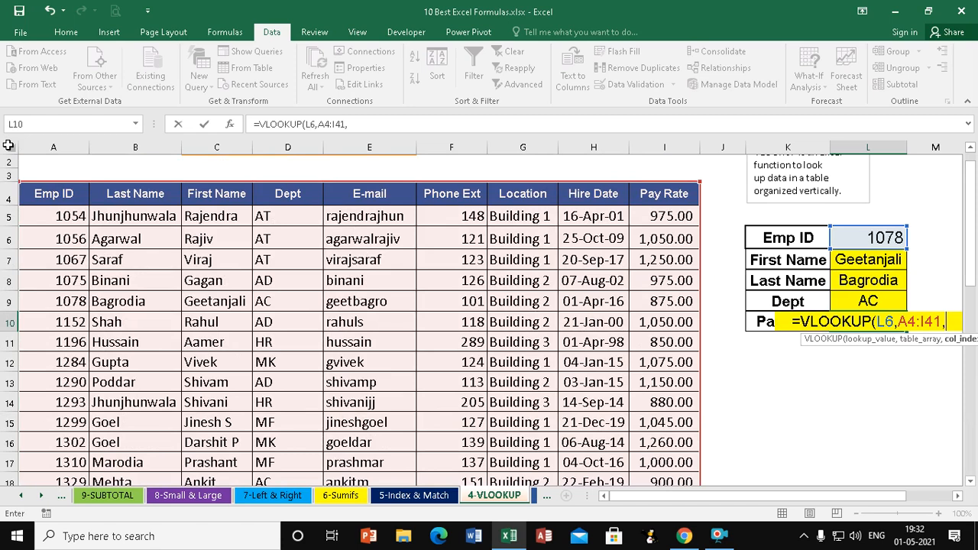
{"action": "type", "text": "9"}
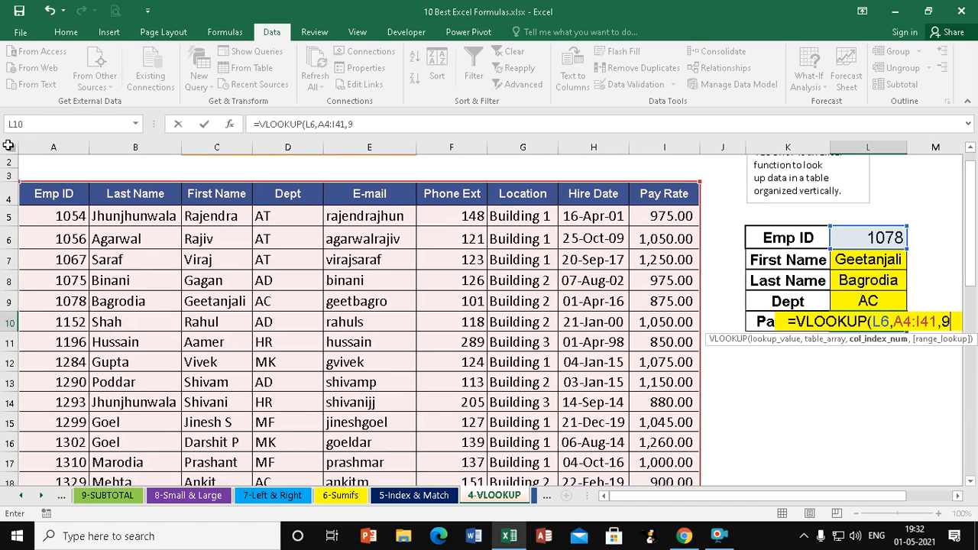
{"action": "type", "text": ",0)"}
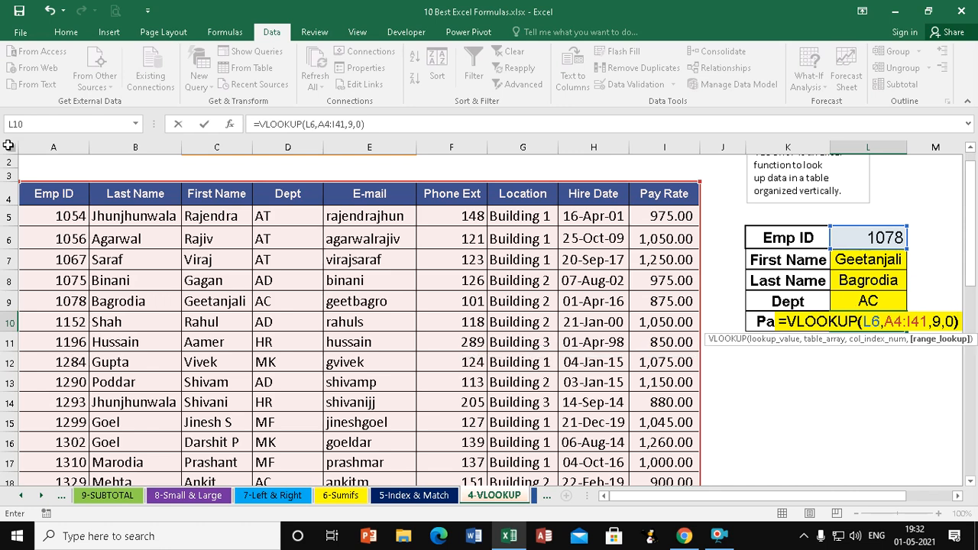
{"action": "key", "text": "Return"}
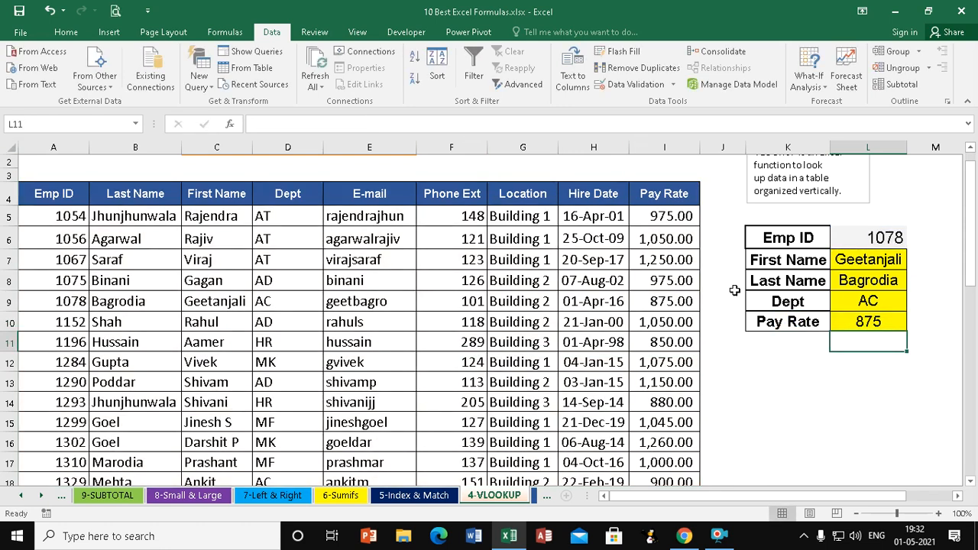
Change the Emp ID chosen in L6 to that of the employee in row 12 to test the four lookups.
{"action": "left_click", "coordinate": [886, 235]}
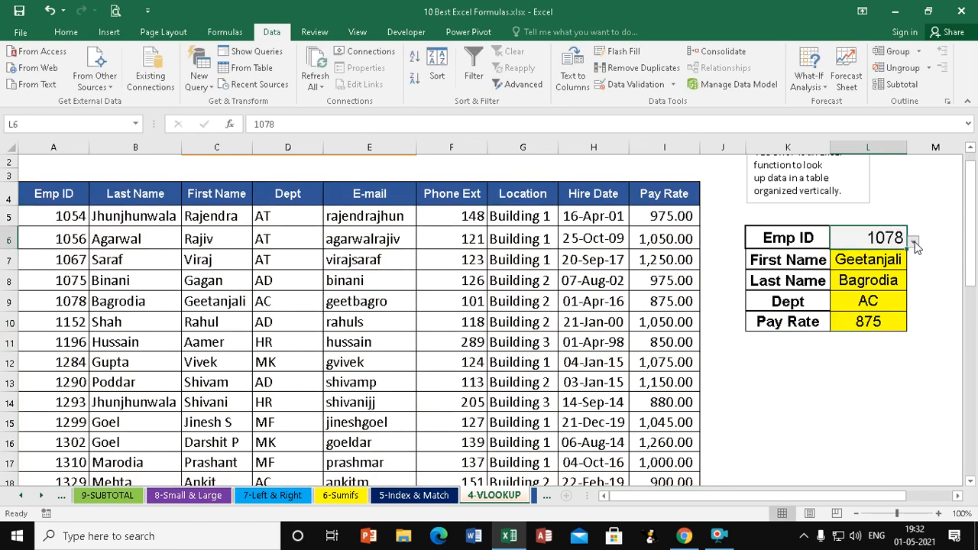
{"action": "left_click", "coordinate": [913, 241]}
{"action": "left_click", "coordinate": [842, 282]}
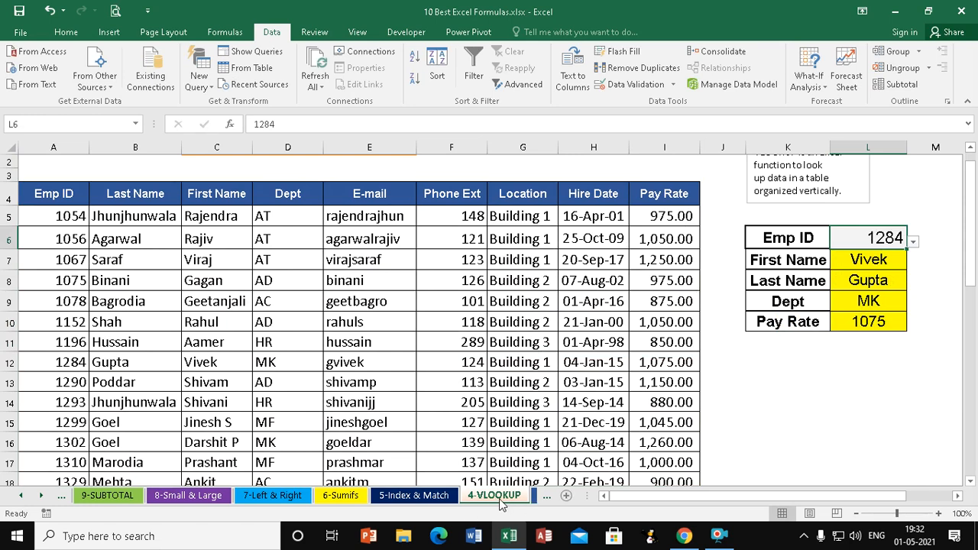
On the 3-COUNTIF & COUNT IFS sheet, count the employees of the given cost center in G6 with =COUNTIF(A4:A23,F6).
{"action": "left_click", "coordinate": [544, 496]}
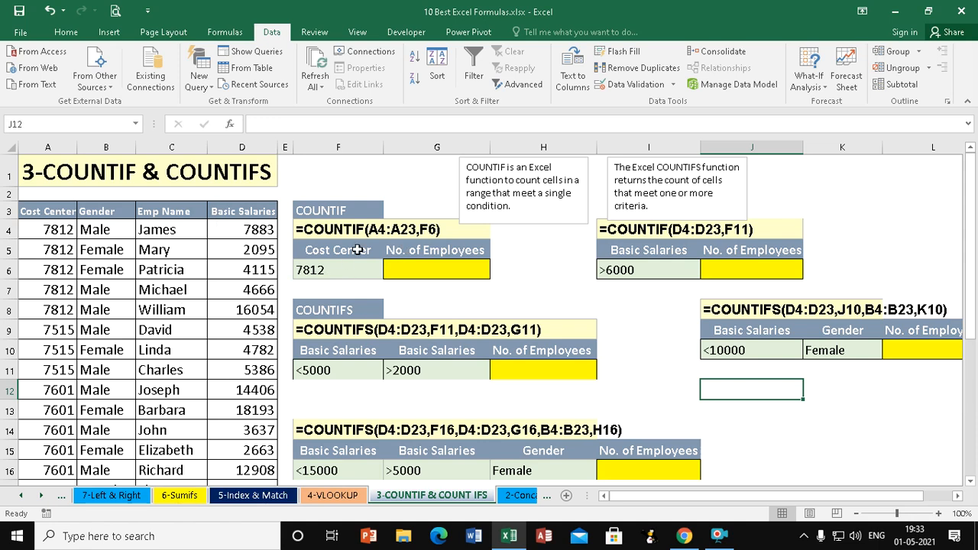
{"action": "left_click", "coordinate": [425, 267]}
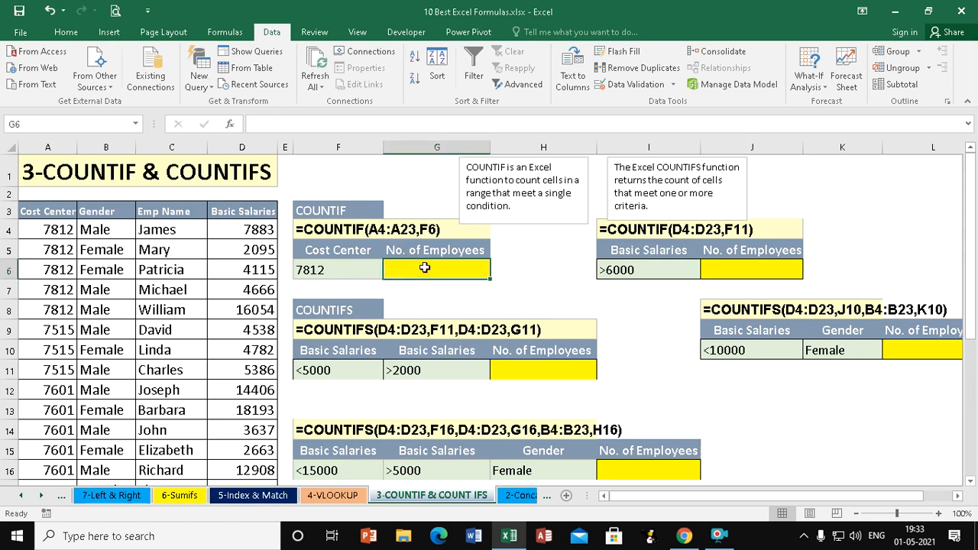
{"action": "type", "text": "=cou"}
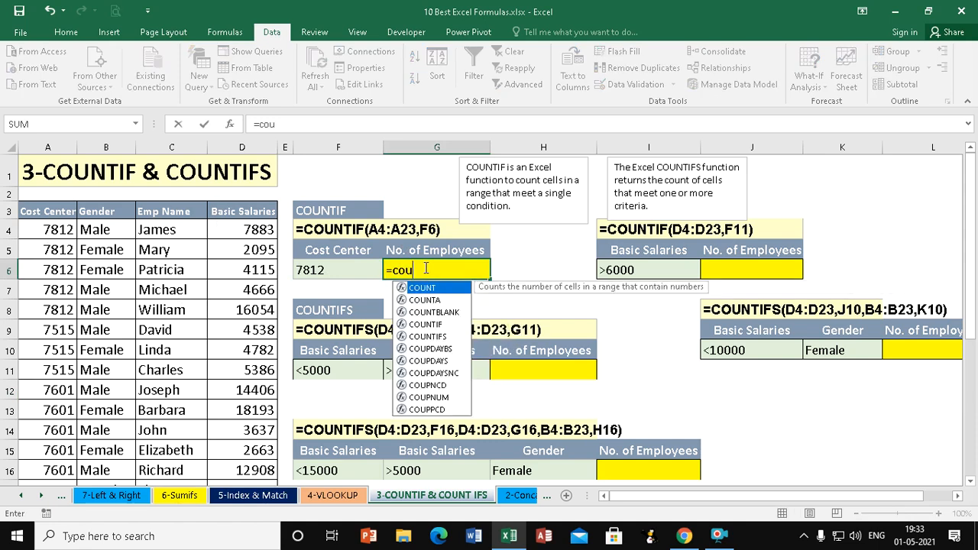
{"action": "type", "text": "ntif"}
{"action": "key", "text": "Tab"}
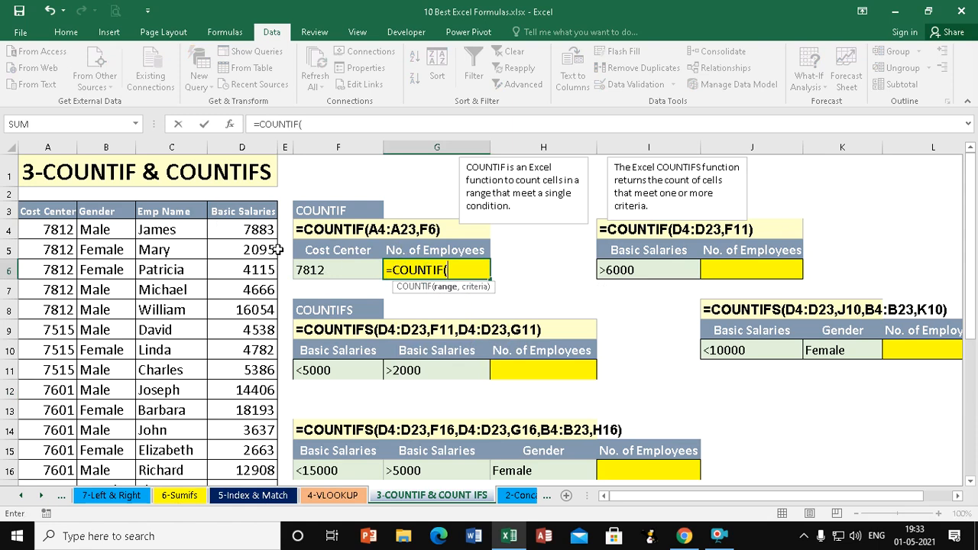
{"action": "left_click", "coordinate": [58, 228]}
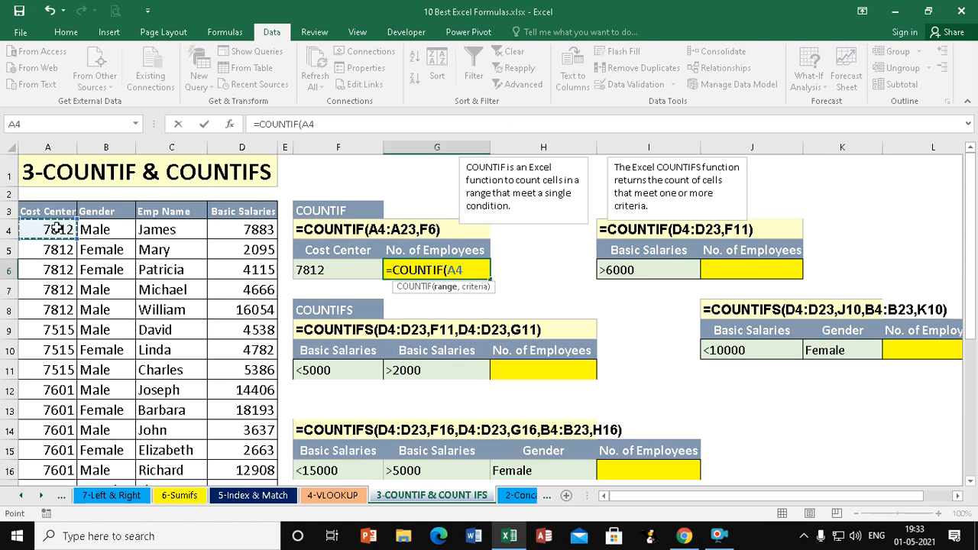
{"action": "left_click_drag", "start_coordinate": [58, 228], "coordinate": [58, 225]}
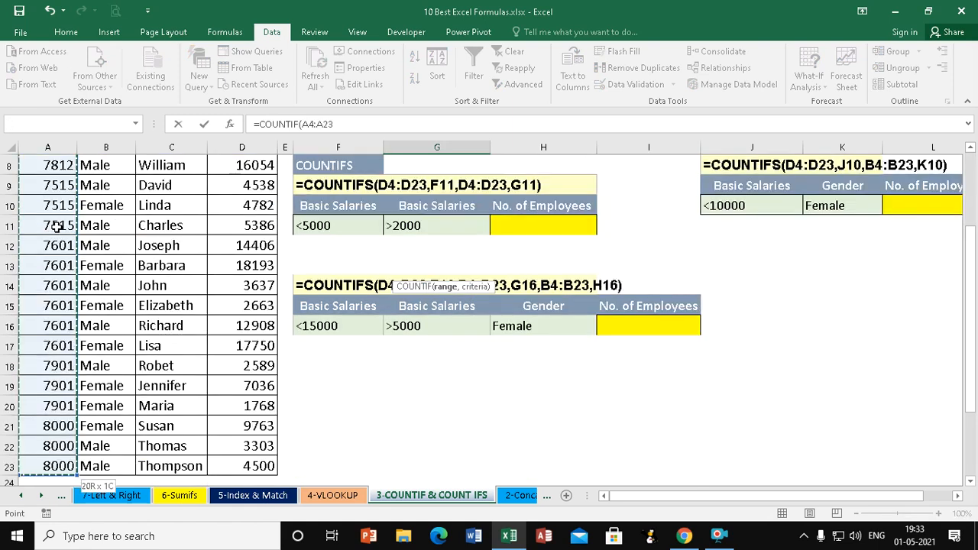
{"action": "scroll", "coordinate": [57, 226], "scroll_direction": "up", "scroll_amount": 3}
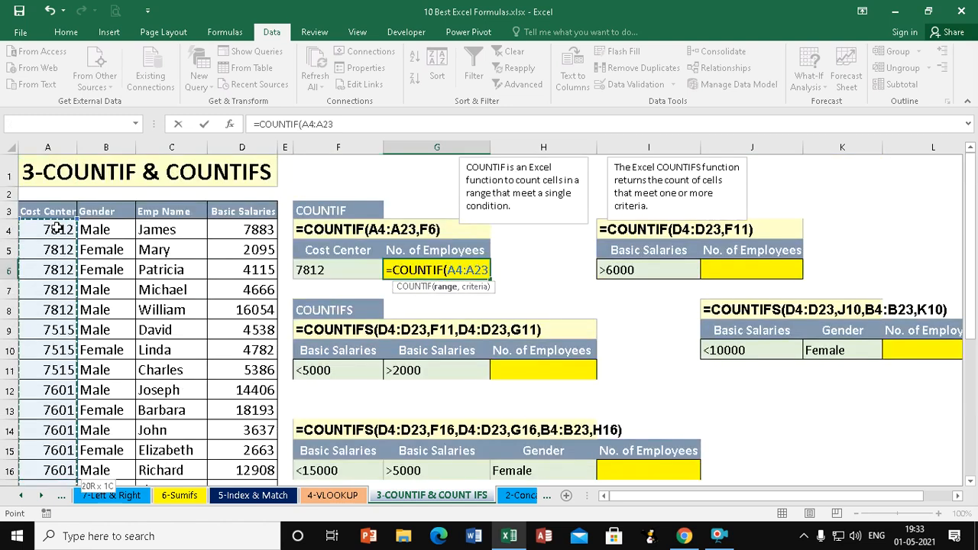
{"action": "type", "text": ","}
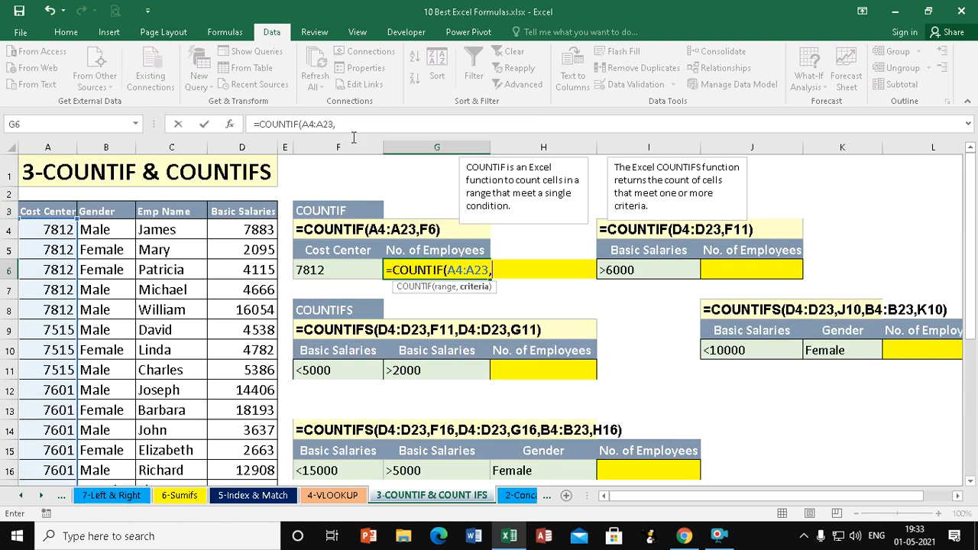
{"action": "left_click", "coordinate": [327, 272]}
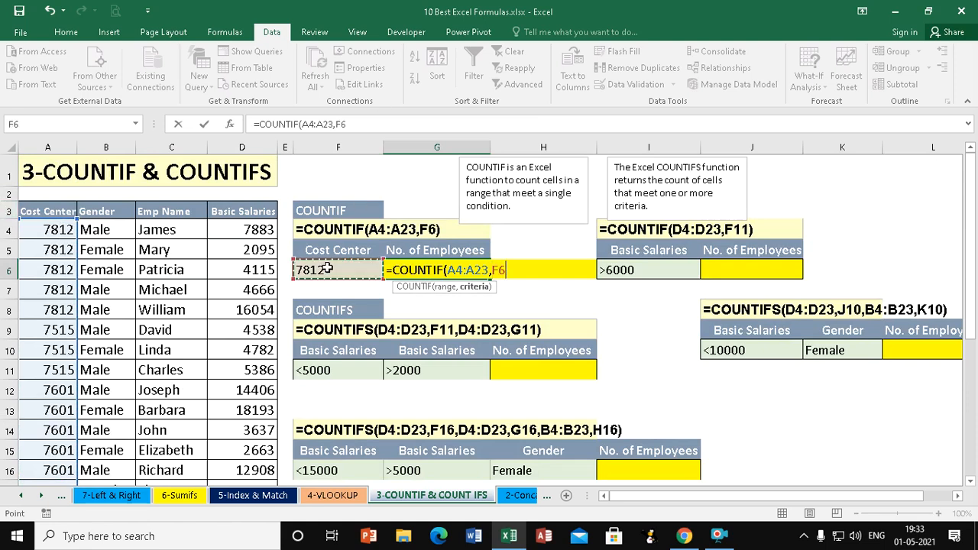
{"action": "type", "text": ")"}
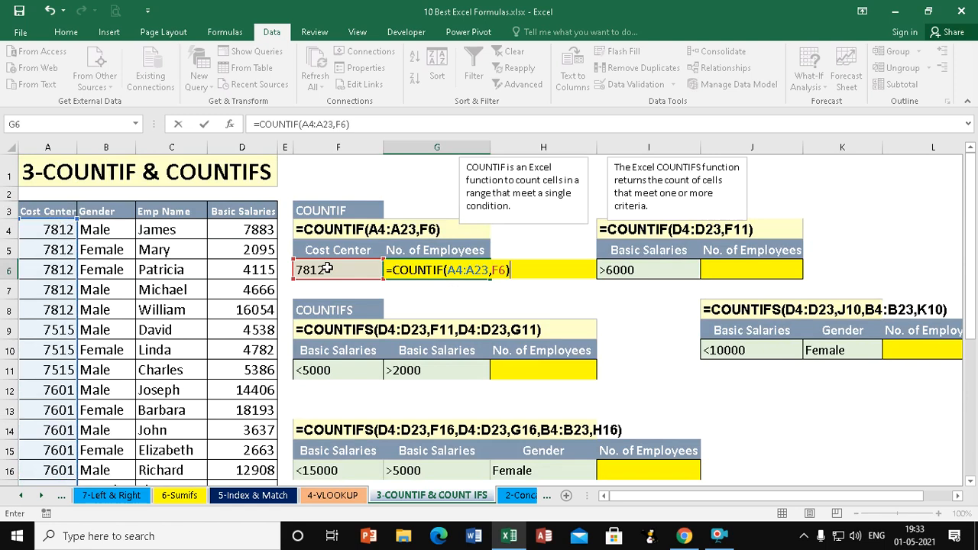
{"action": "key", "text": "Return"}
Test the cost center count by entering 7515 and 7890 in F6, and restore the criterion to 7812.
{"action": "left_click", "coordinate": [334, 271]}
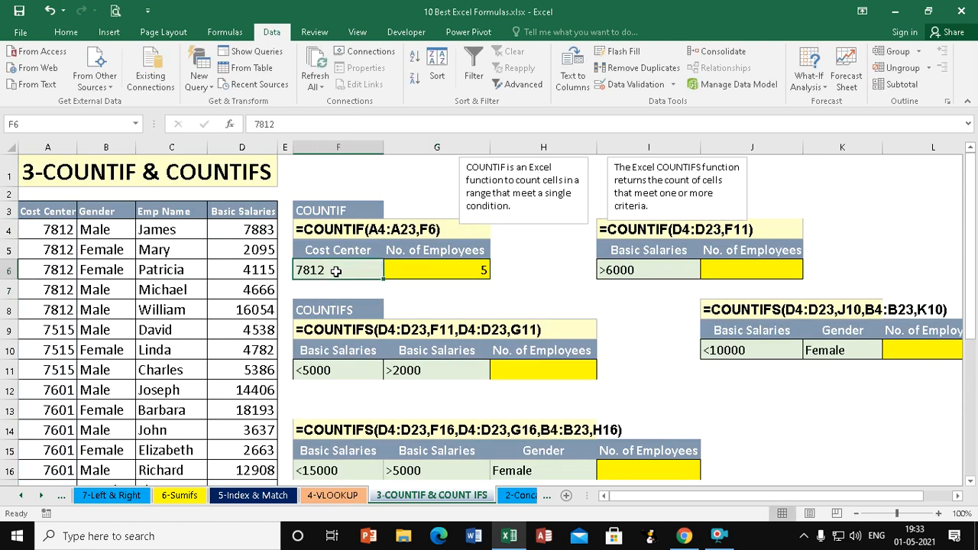
{"action": "type", "text": "7515"}
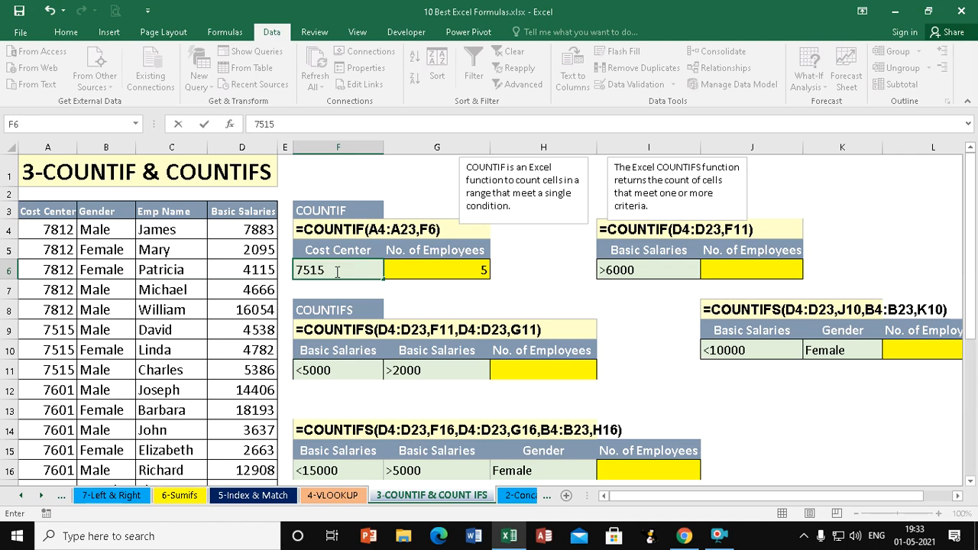
{"action": "left_click", "coordinate": [337, 272]}
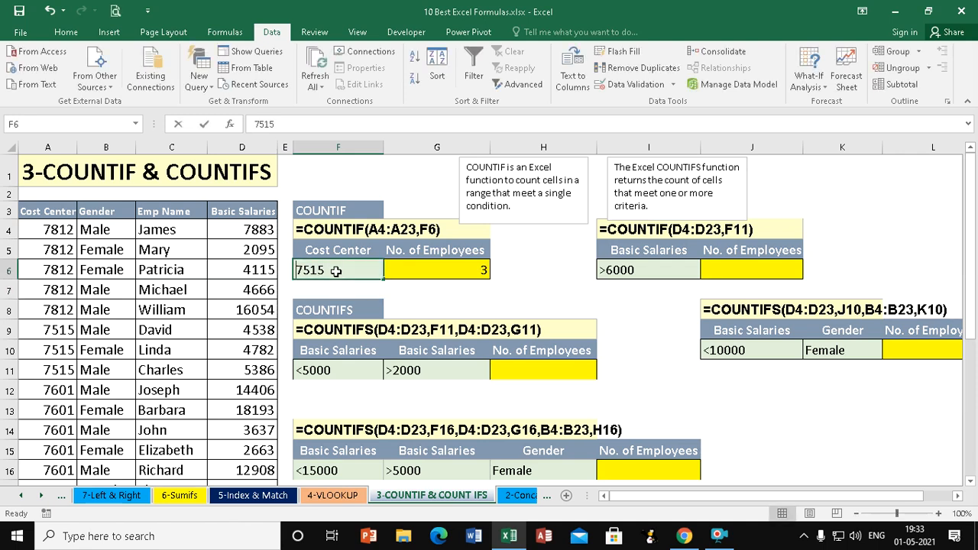
{"action": "type", "text": "7890"}
{"action": "key", "text": "Return"}
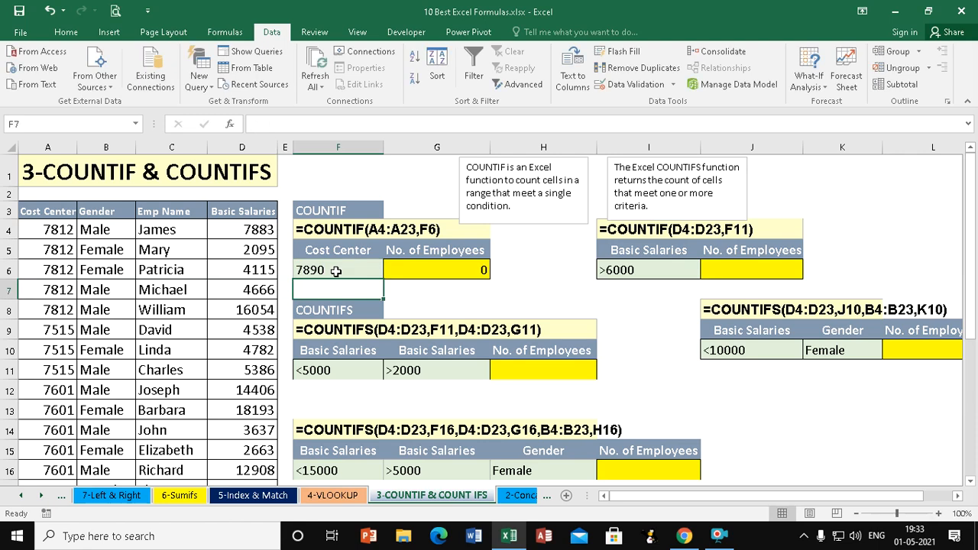
{"action": "left_click", "coordinate": [335, 272]}
{"action": "type", "text": "7812"}
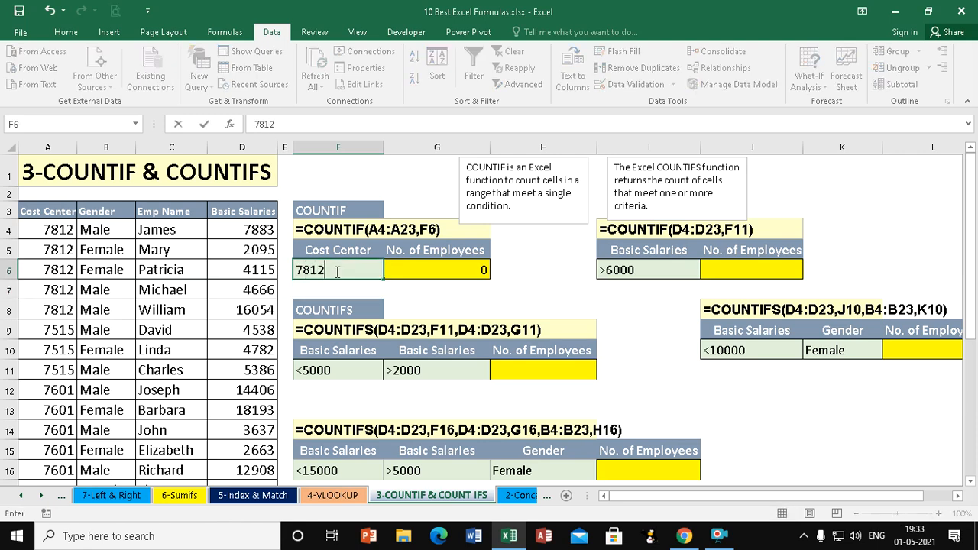
{"action": "key", "text": "Return"}
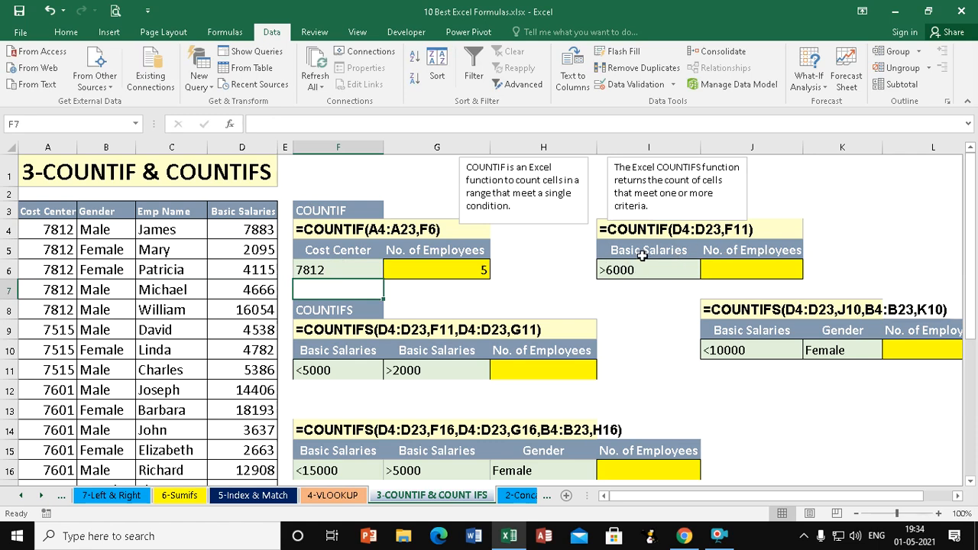
Count the employees matching the salary criterion in J6 with =COUNTIF(D4:D23,I6).
{"action": "left_click", "coordinate": [770, 267]}
{"action": "type", "text": "="}
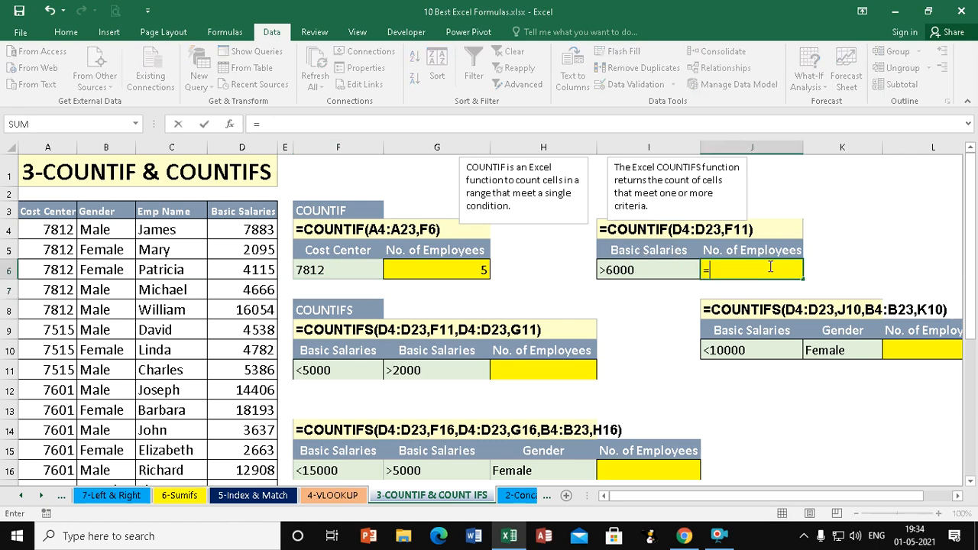
{"action": "type", "text": "countif"}
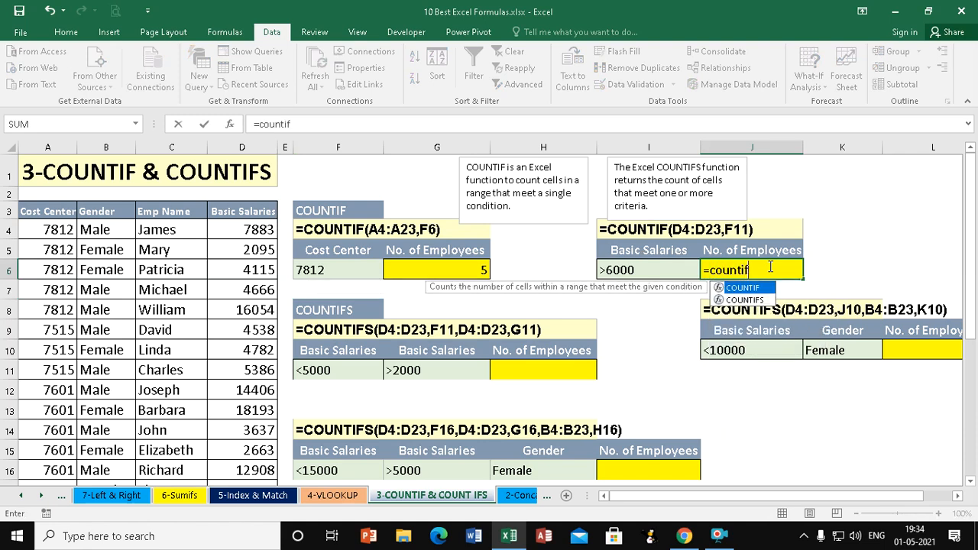
{"action": "key", "text": "Tab"}
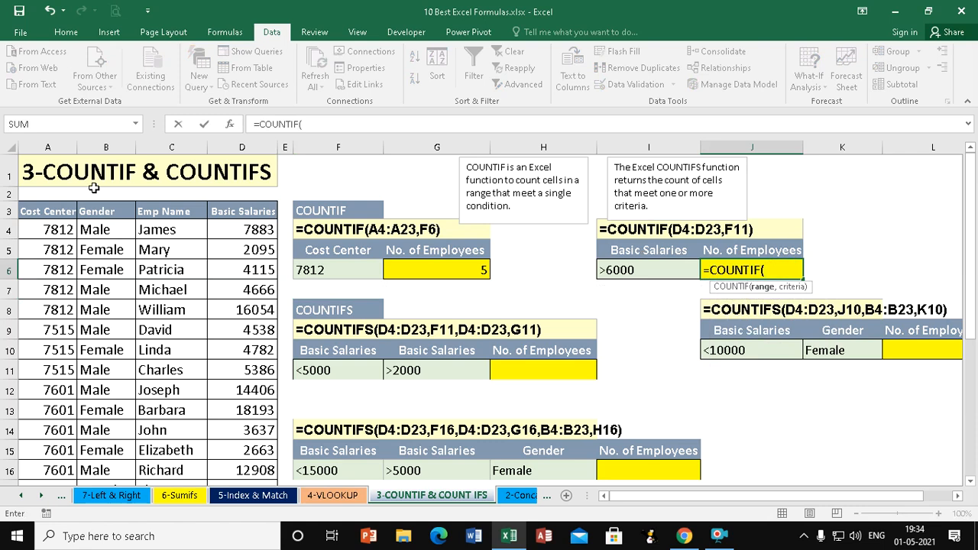
{"action": "left_click", "coordinate": [249, 226]}
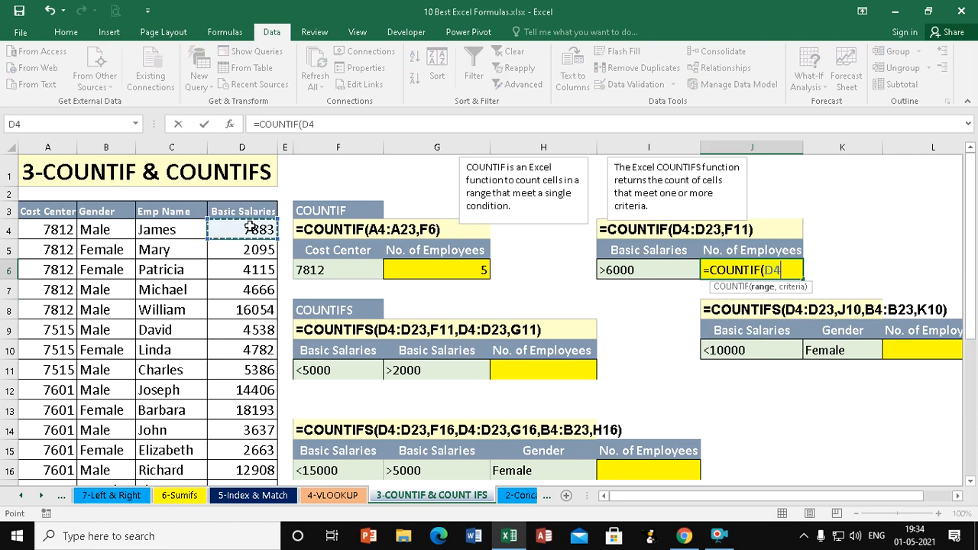
{"action": "key", "text": "ctrl+shift+Down"}
{"action": "scroll", "coordinate": [250, 227], "scroll_direction": "up", "scroll_amount": 3}
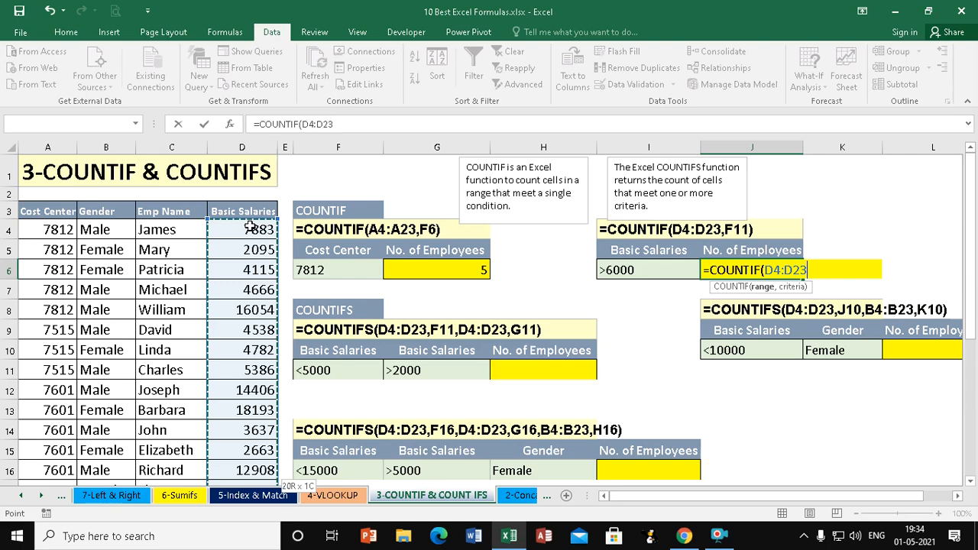
{"action": "type", "text": ","}
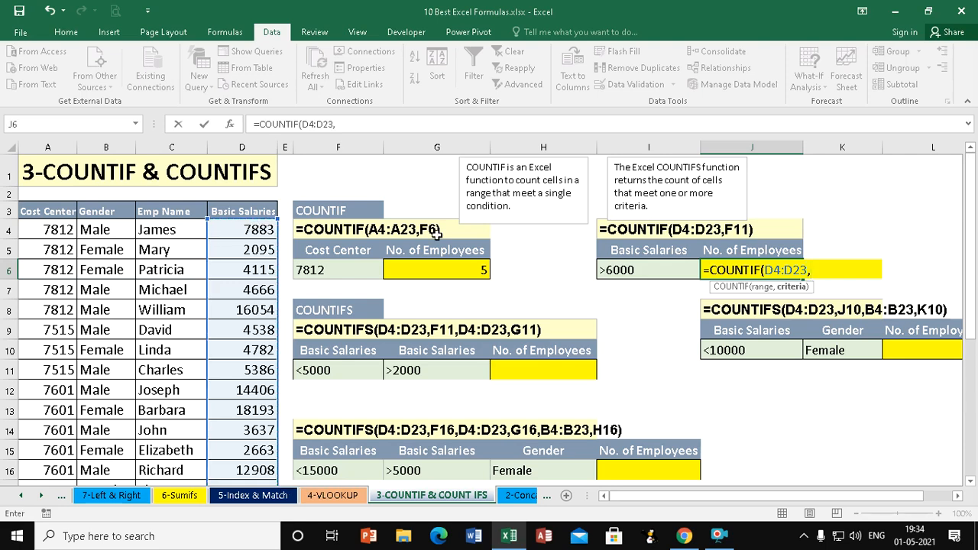
{"action": "left_click", "coordinate": [644, 269]}
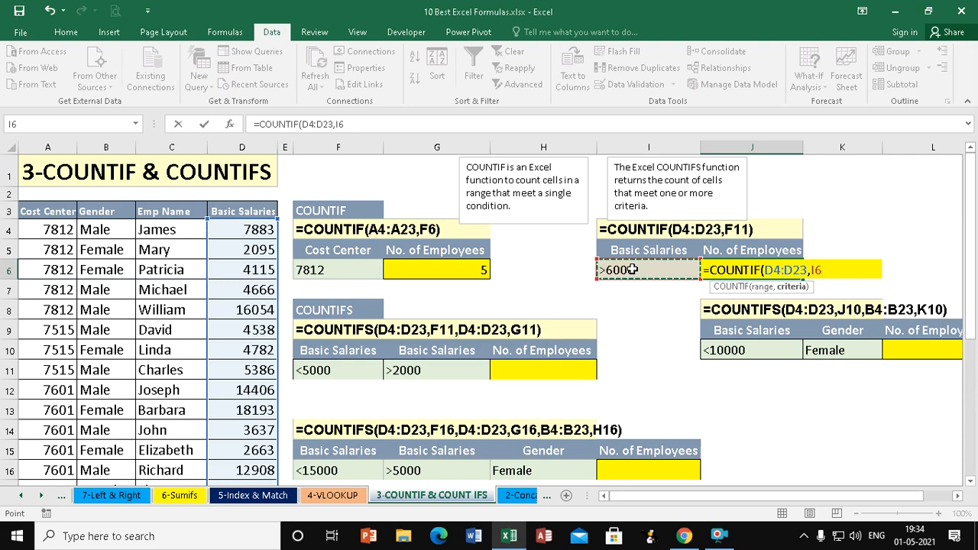
{"action": "type", "text": ")"}
{"action": "key", "text": "Return"}
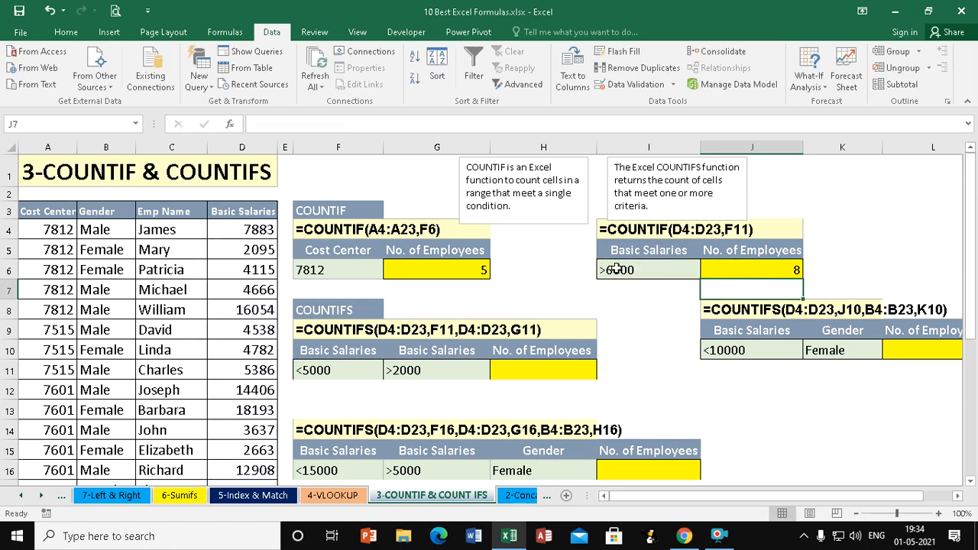
Change the Basic Salaries criterion in I6 to >8000 to test the salary count.
{"action": "left_click", "coordinate": [620, 269]}
{"action": "left_click", "coordinate": [289, 127]}
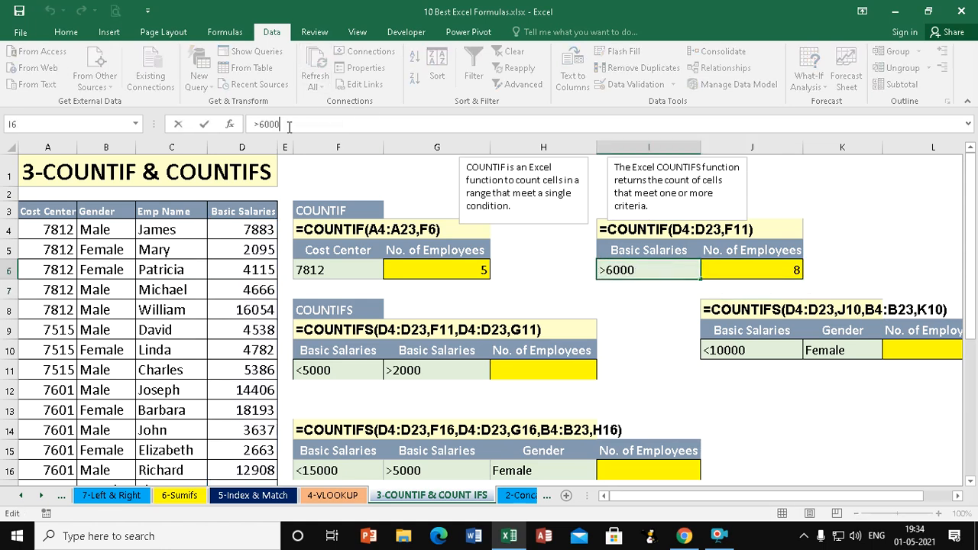
{"action": "key", "text": "BackSpace"}
{"action": "key", "text": "BackSpace"}
{"action": "key", "text": "BackSpace"}
{"action": "key", "text": "BackSpace"}
{"action": "type", "text": "8000"}
{"action": "key", "text": "Return"}
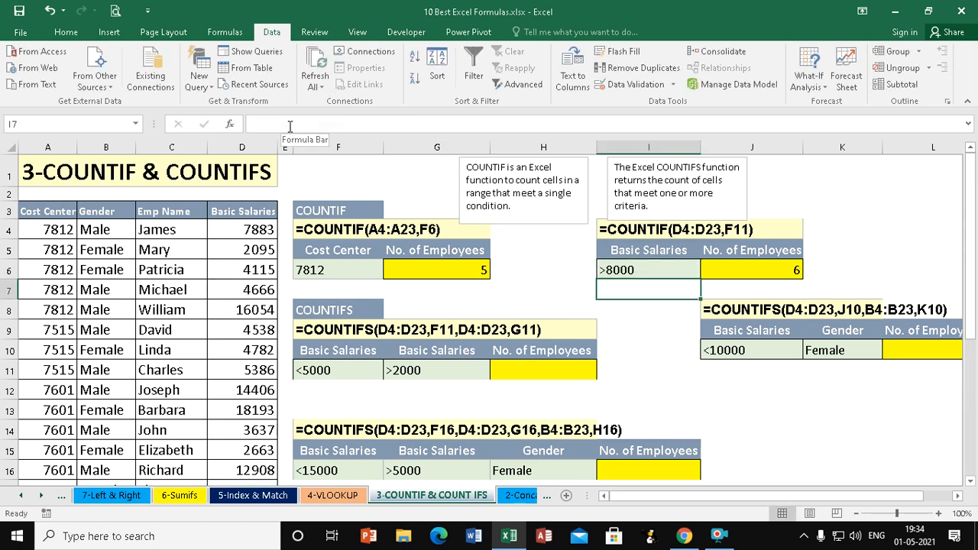
{"action": "left_click", "coordinate": [752, 425]}
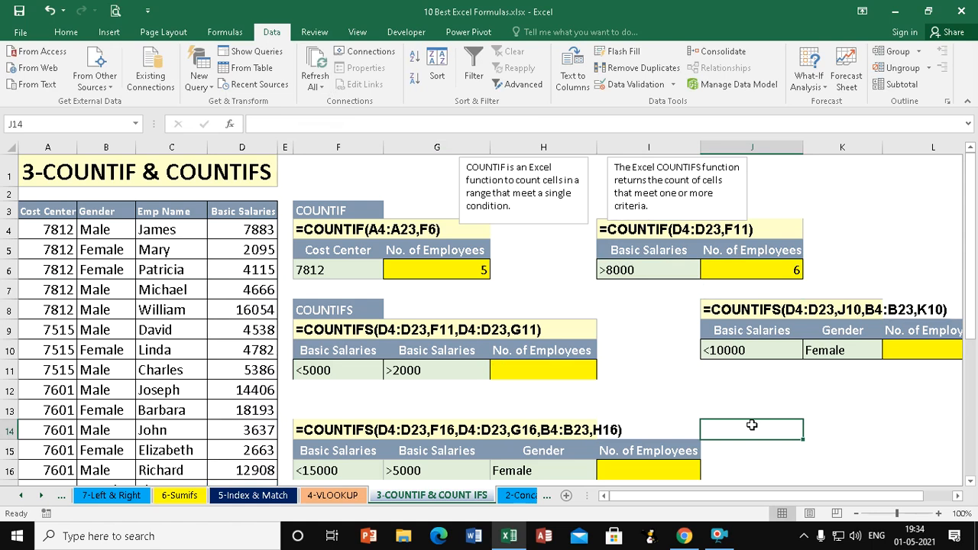
Begin a COUNTIFS formula in H11 with salary range D4:D23 and its first criterion in F11.
{"action": "left_click", "coordinate": [312, 371]}
{"action": "left_click", "coordinate": [422, 370]}
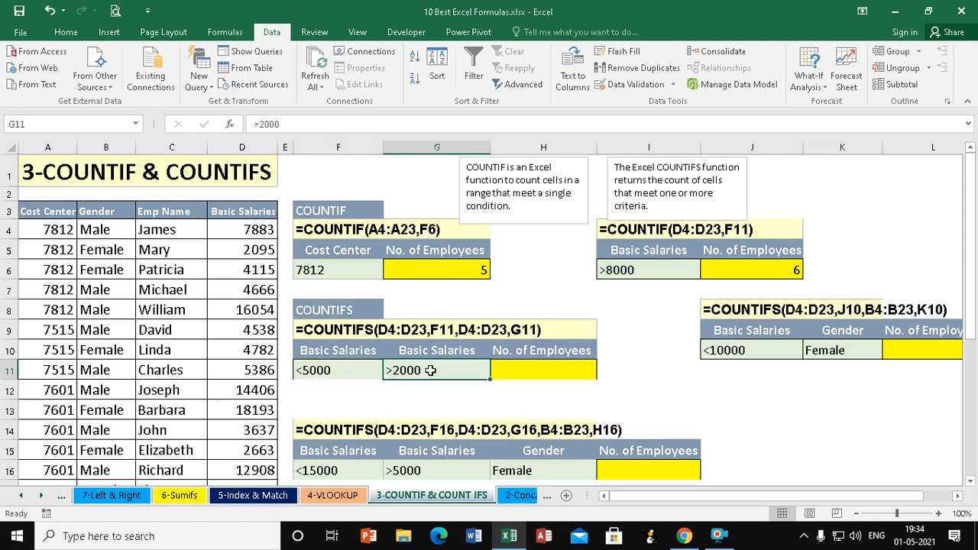
{"action": "left_click", "coordinate": [530, 368]}
{"action": "type", "text": "=cou"}
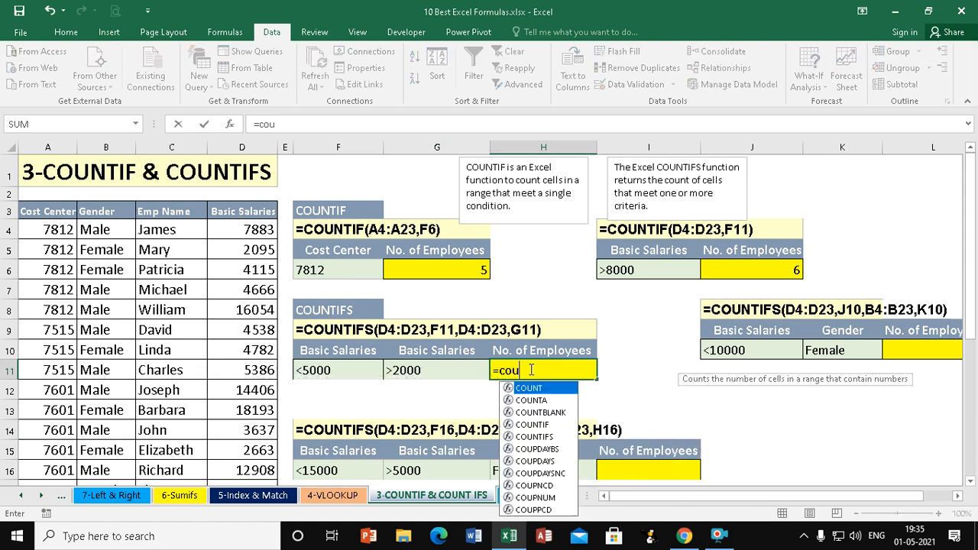
{"action": "type", "text": "ntif"}
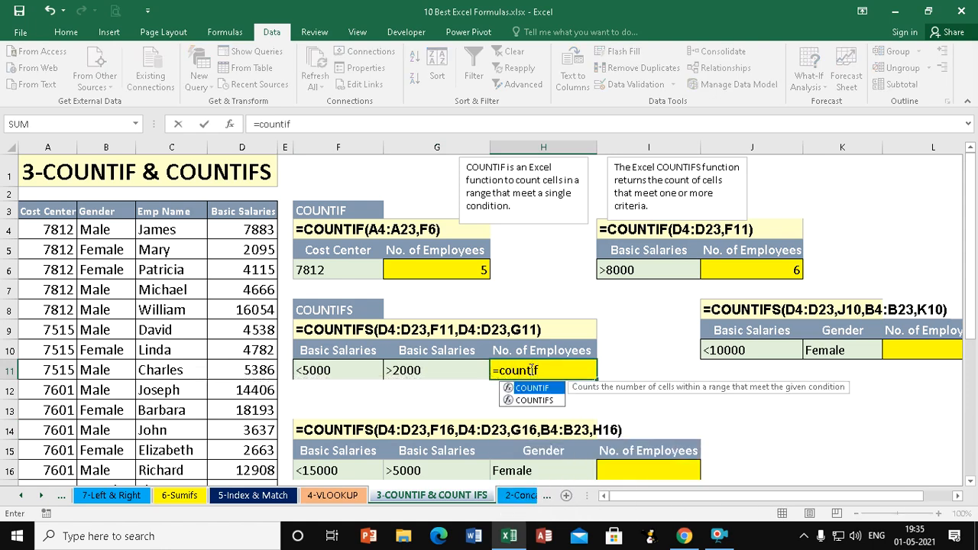
{"action": "key", "text": "Down"}
{"action": "key", "text": "Tab"}
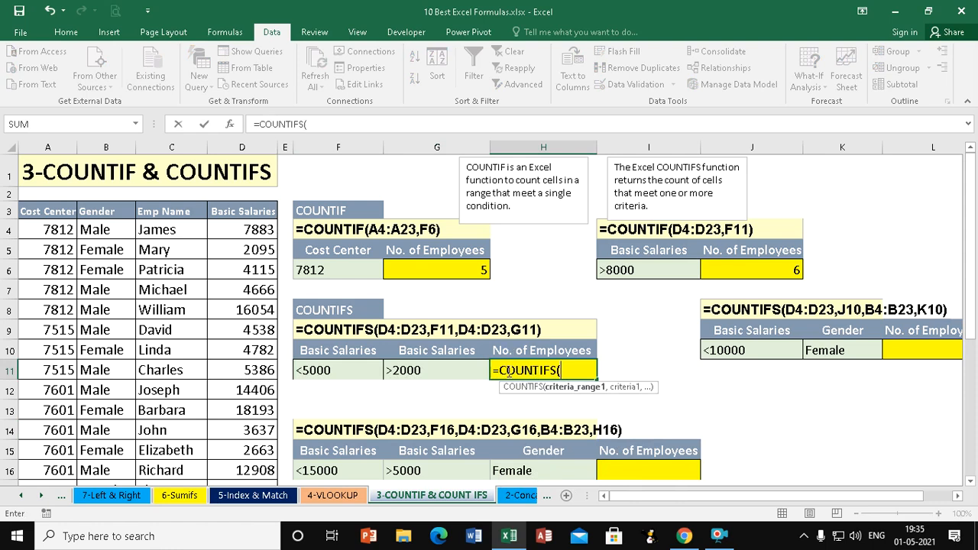
{"action": "left_click_drag", "start_coordinate": [255, 227], "coordinate": [246, 438]}
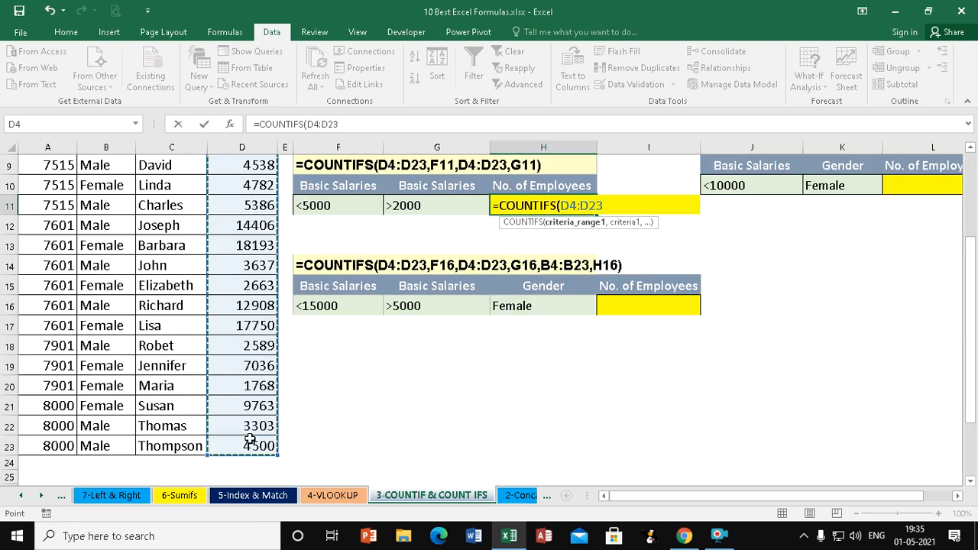
{"action": "scroll", "coordinate": [250, 439], "scroll_direction": "up", "scroll_amount": 3}
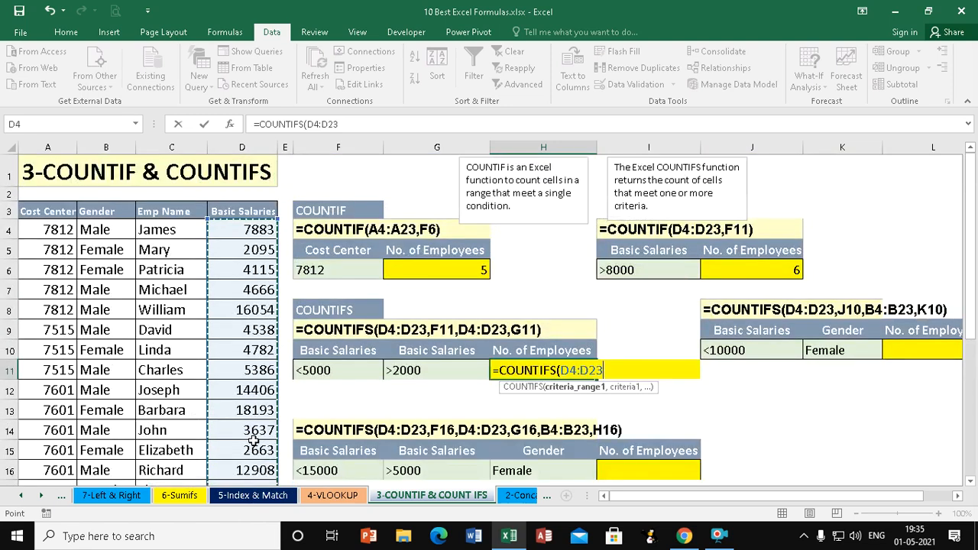
{"action": "type", "text": ","}
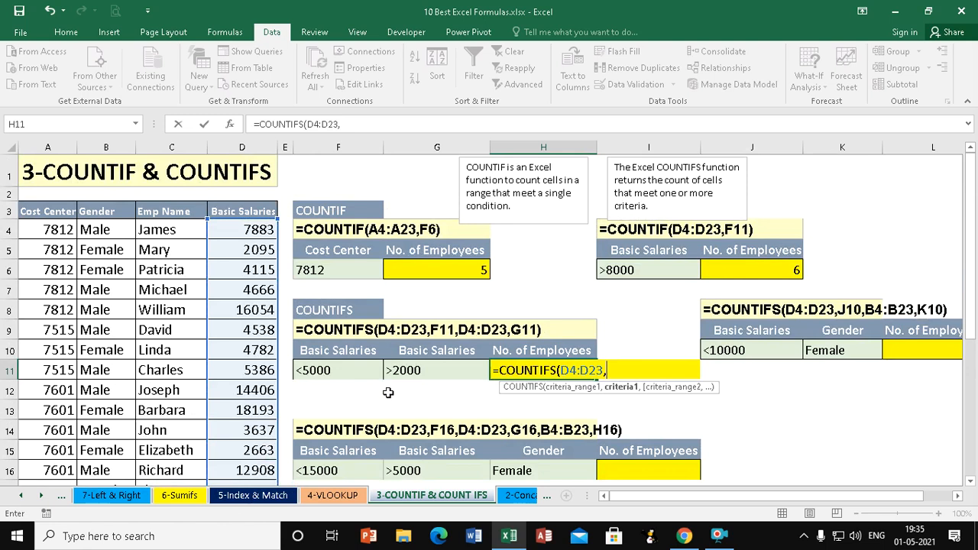
{"action": "left_click", "coordinate": [343, 369]}
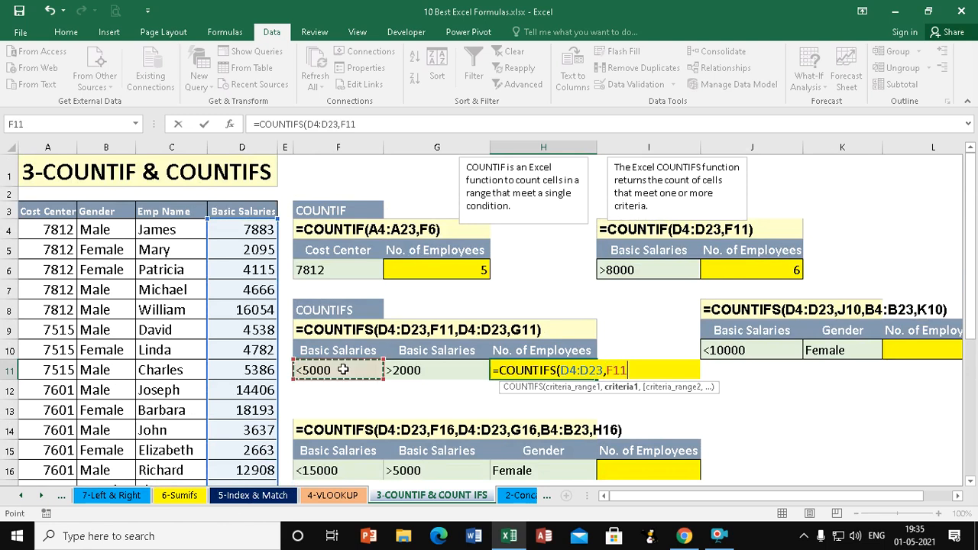
{"action": "type", "text": ","}
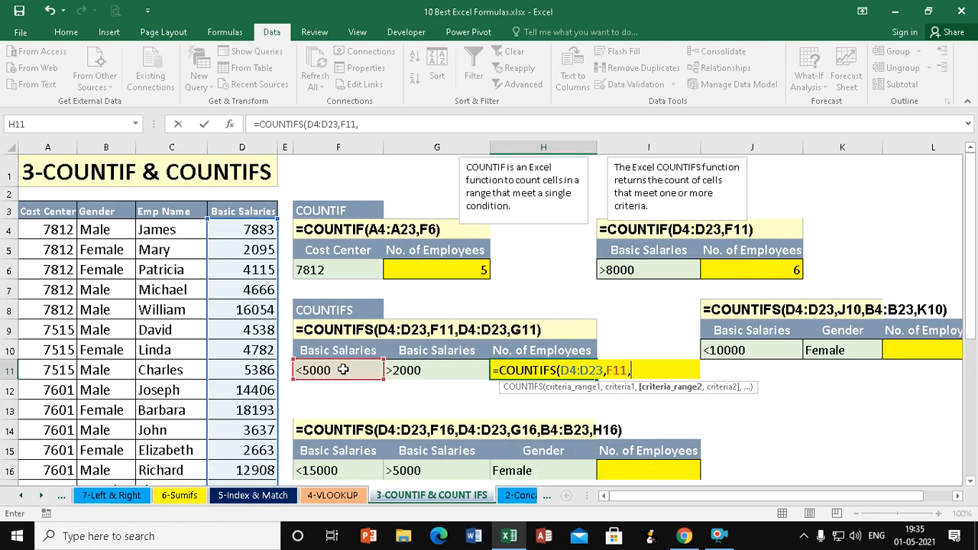
Complete the H11 formula with D4:D23 as the second range and G11 as its criterion: =COUNTIFS(D4:D23,F11,D4:D23,G11).
{"action": "left_click", "coordinate": [254, 228]}
{"action": "key", "text": "ctrl+shift+Down"}
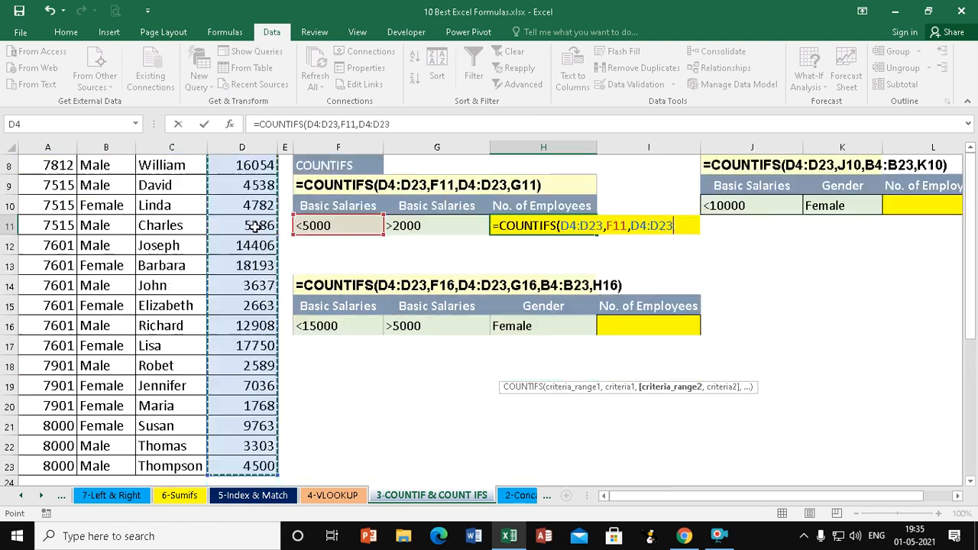
{"action": "scroll", "coordinate": [256, 227], "scroll_direction": "up", "scroll_amount": 3}
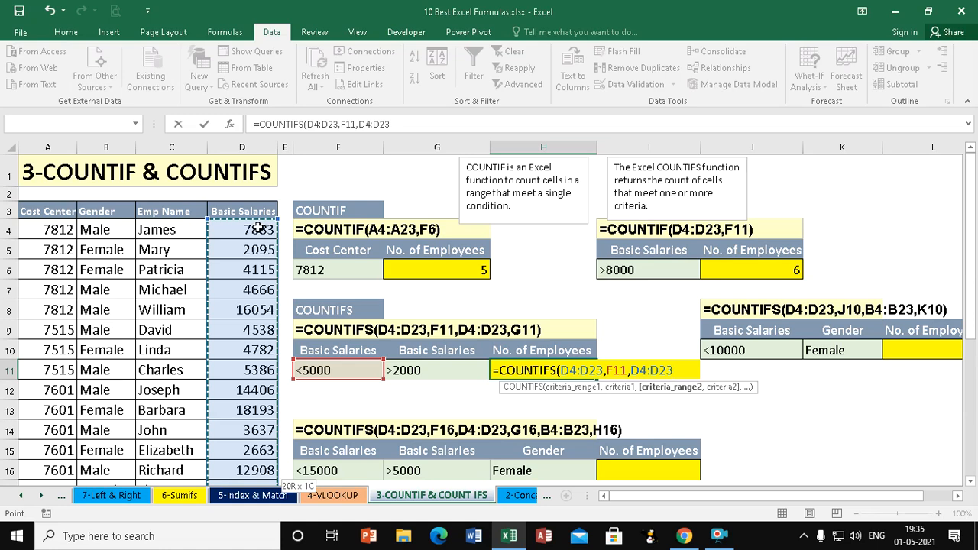
{"action": "type", "text": ","}
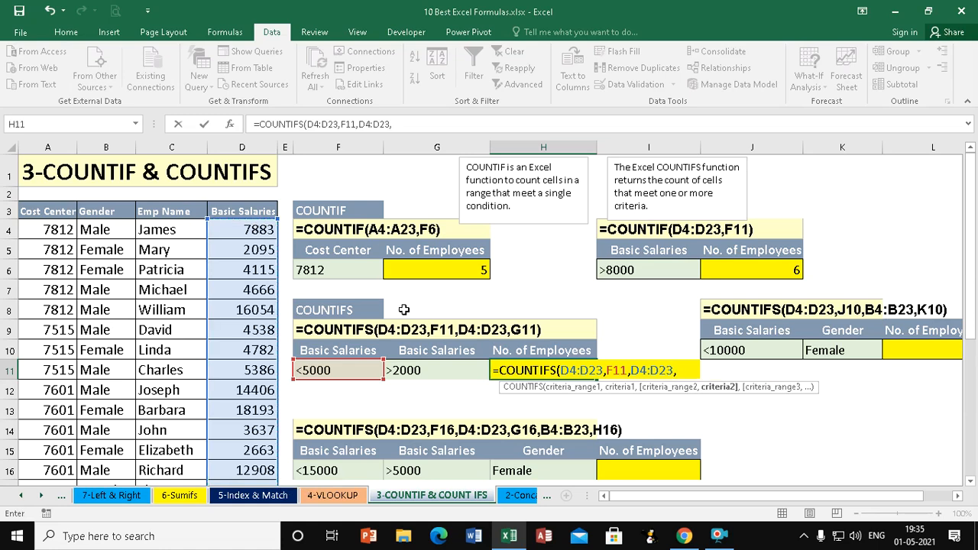
{"action": "left_click", "coordinate": [446, 370]}
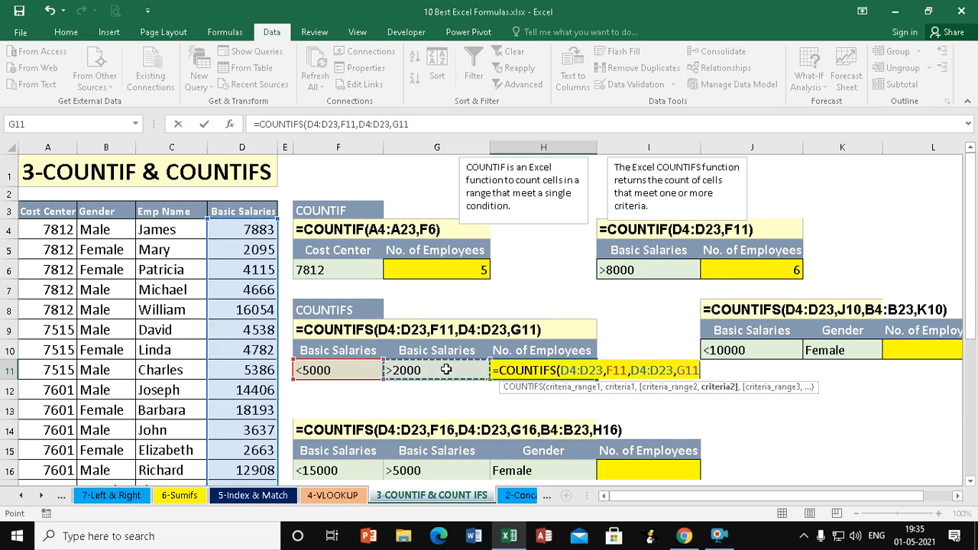
{"action": "type", "text": ")"}
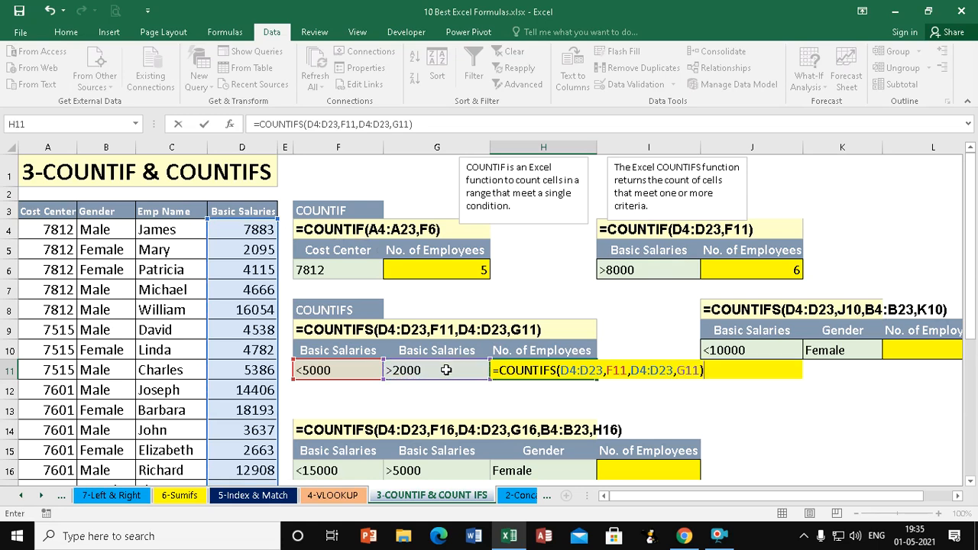
{"action": "key", "text": "Return"}
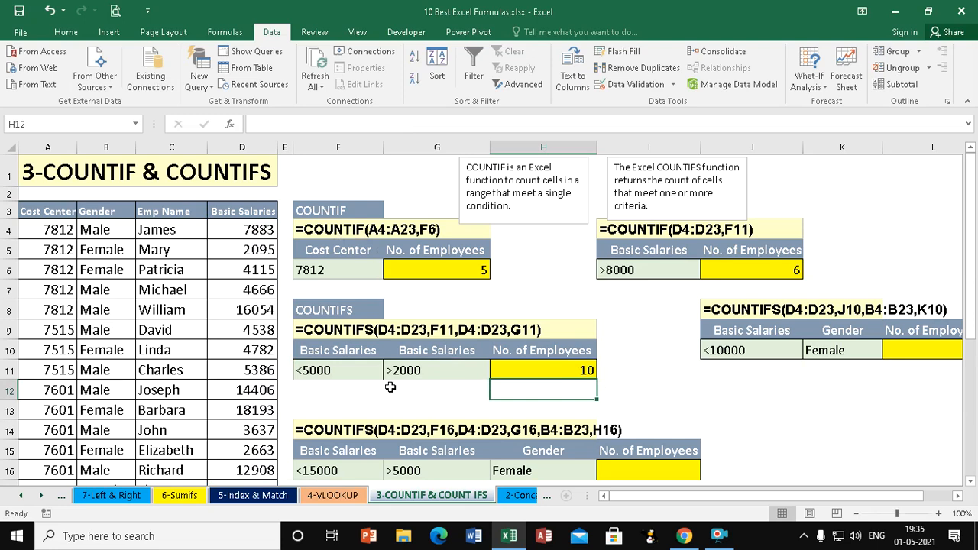
{"action": "left_click", "coordinate": [577, 370]}
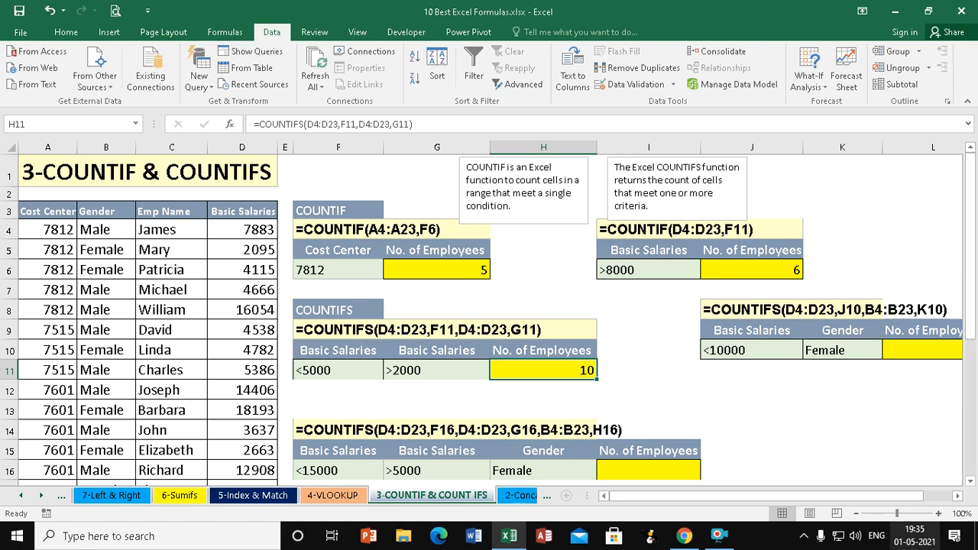
Begin a COUNTIFS formula in L10 with salary range D4:D23 and the salary criterion in J10.
{"action": "left_click_drag", "start_coordinate": [913, 501], "coordinate": [916, 500]}
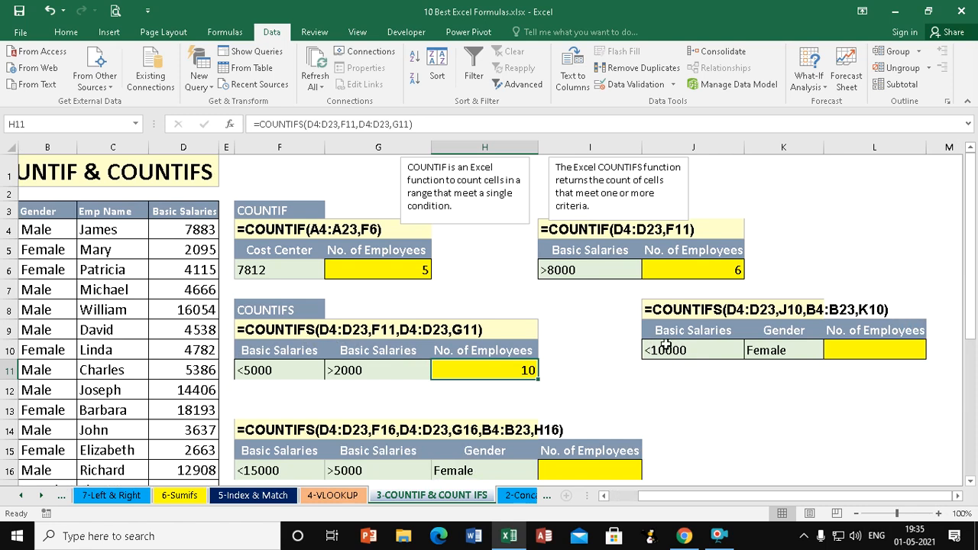
{"action": "left_click", "coordinate": [795, 351]}
{"action": "left_click", "coordinate": [856, 351]}
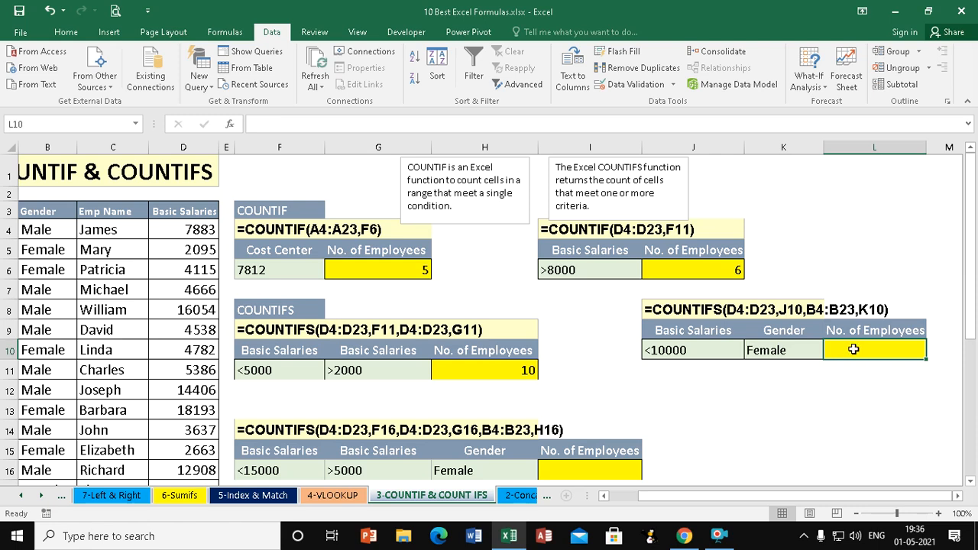
{"action": "type", "text": "=count"}
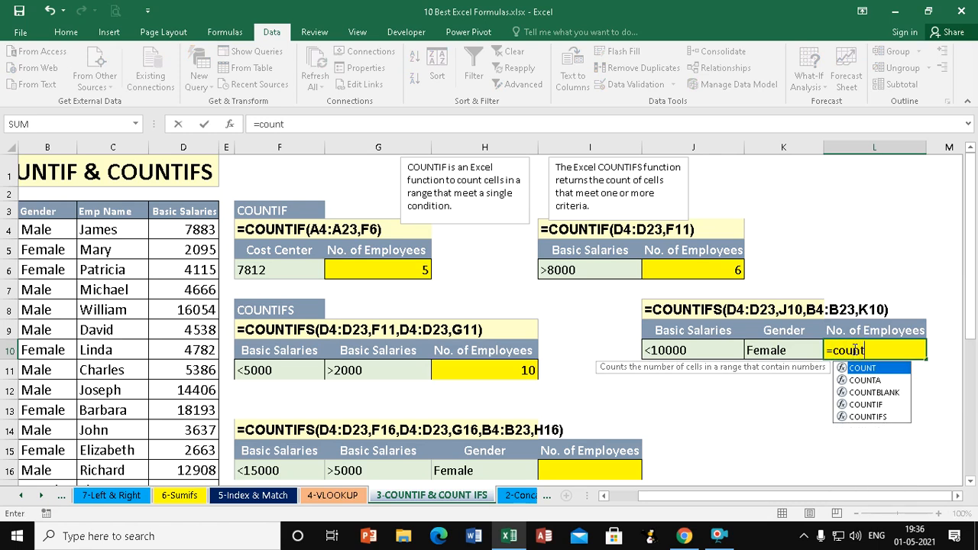
{"action": "type", "text": "ifs"}
{"action": "key", "text": "Tab"}
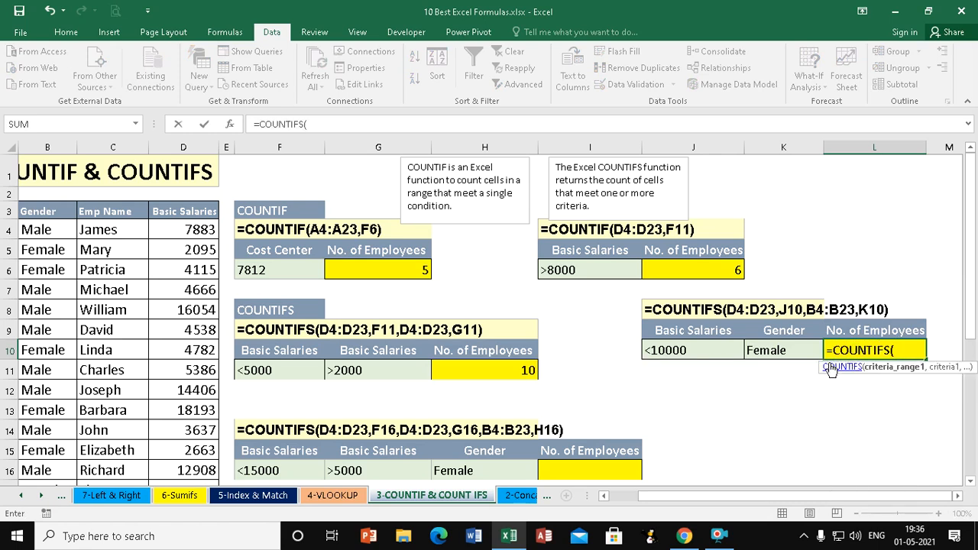
{"action": "left_click_drag", "start_coordinate": [187, 228], "coordinate": [184, 446]}
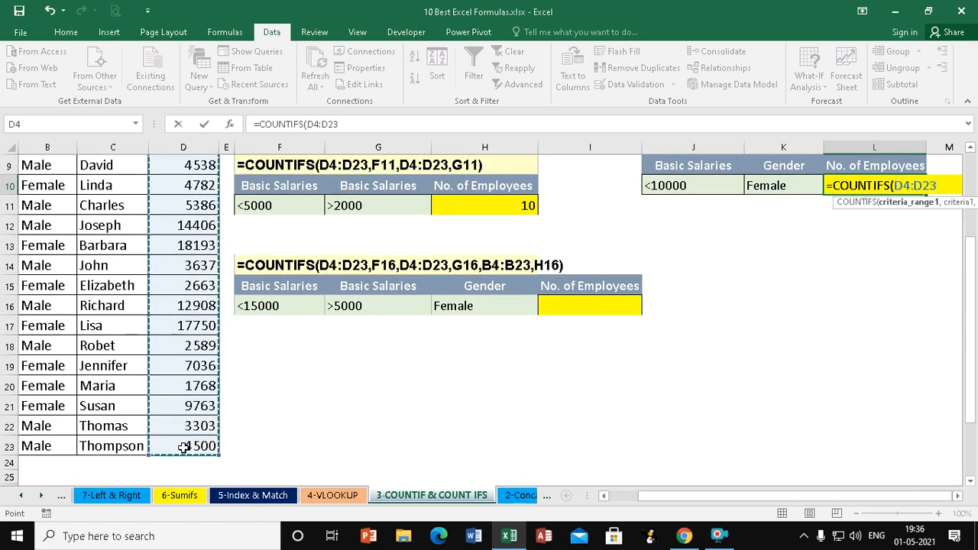
{"action": "scroll", "coordinate": [184, 443], "scroll_direction": "up", "scroll_amount": 3}
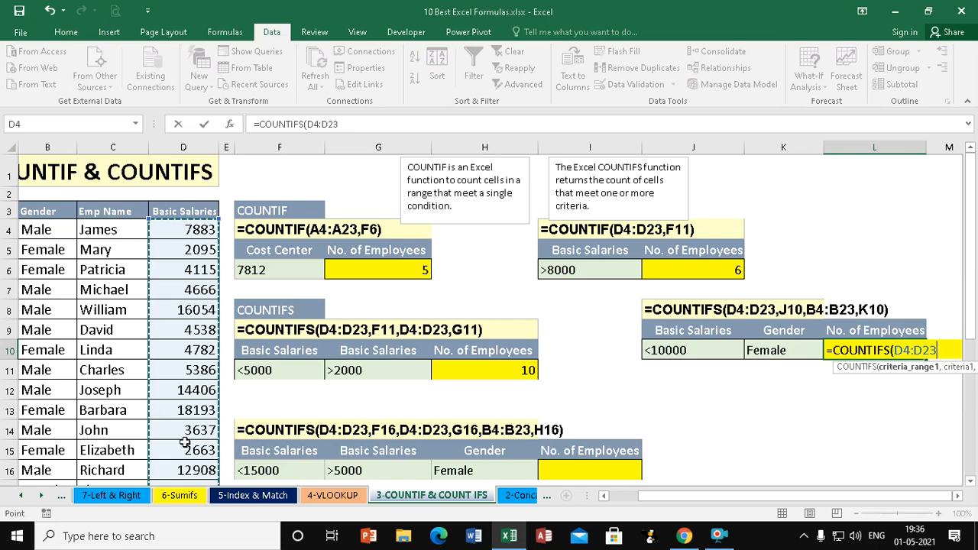
{"action": "type", "text": ","}
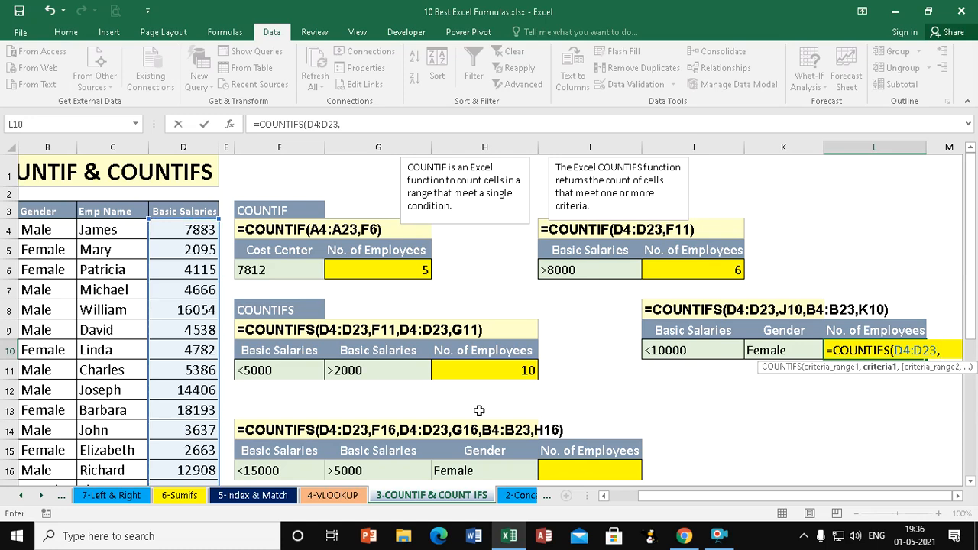
{"action": "left_click", "coordinate": [677, 350]}
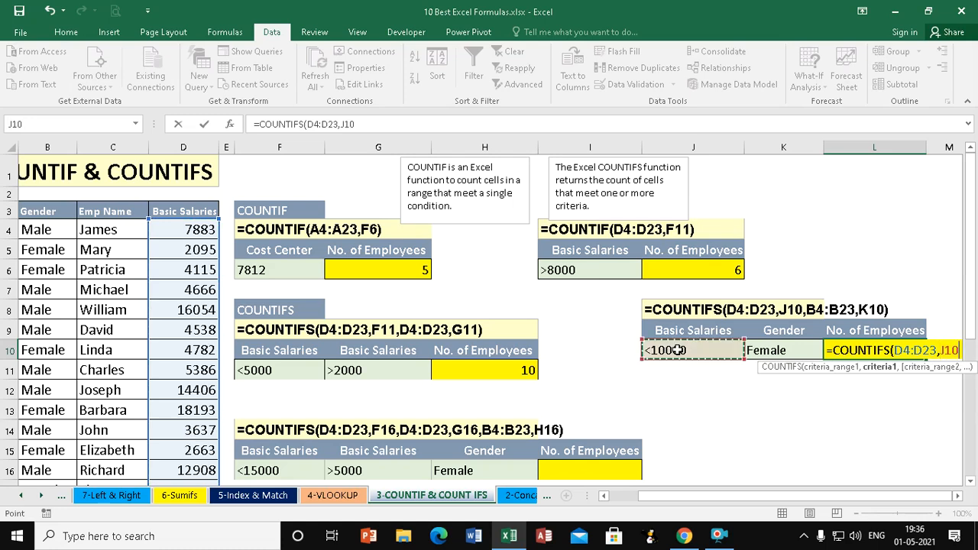
{"action": "type", "text": ","}
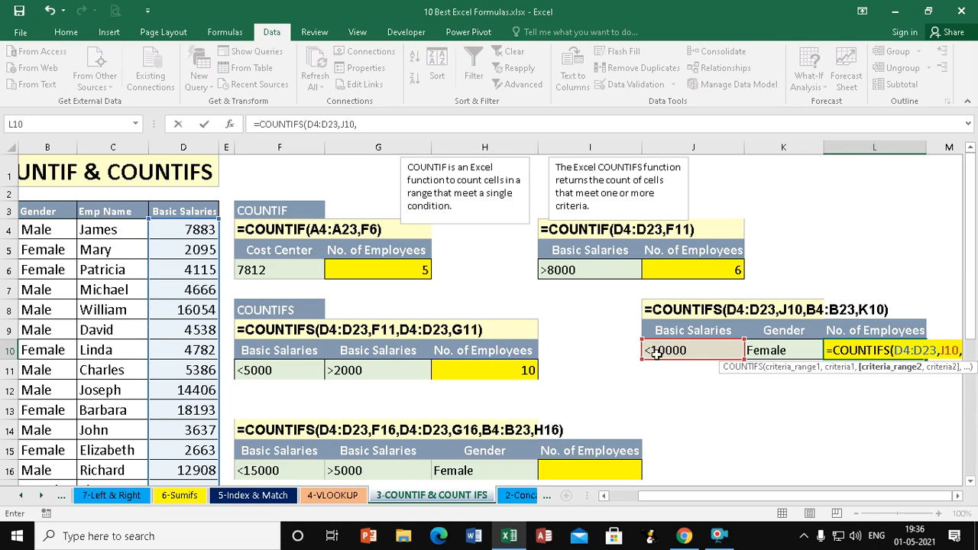
Complete the L10 formula with gender range B4:B23 and criterion K10: =COUNTIFS(D4:D23,J10,B4:B23,K10).
{"action": "left_click", "coordinate": [46, 229]}
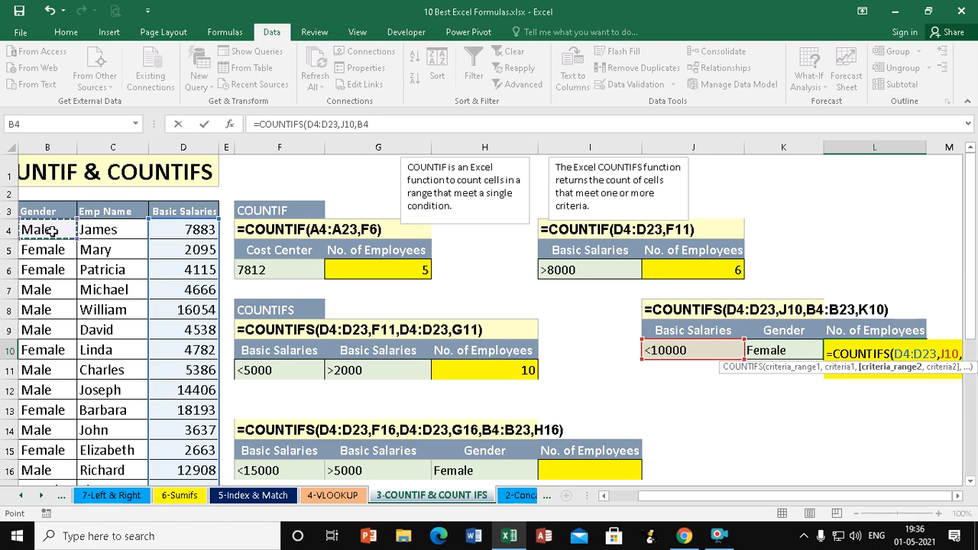
{"action": "key", "text": "ctrl+shift+Down"}
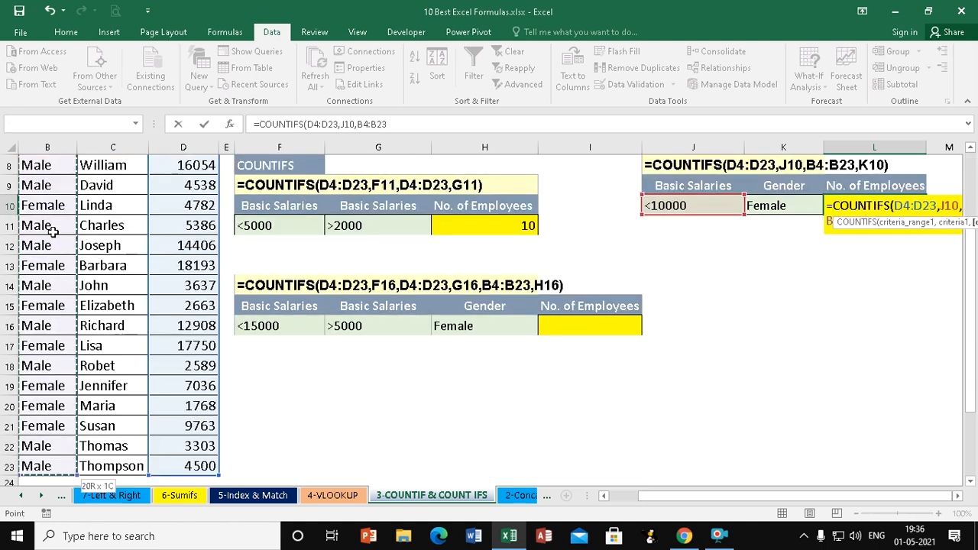
{"action": "scroll", "coordinate": [53, 230], "scroll_direction": "up", "scroll_amount": 3}
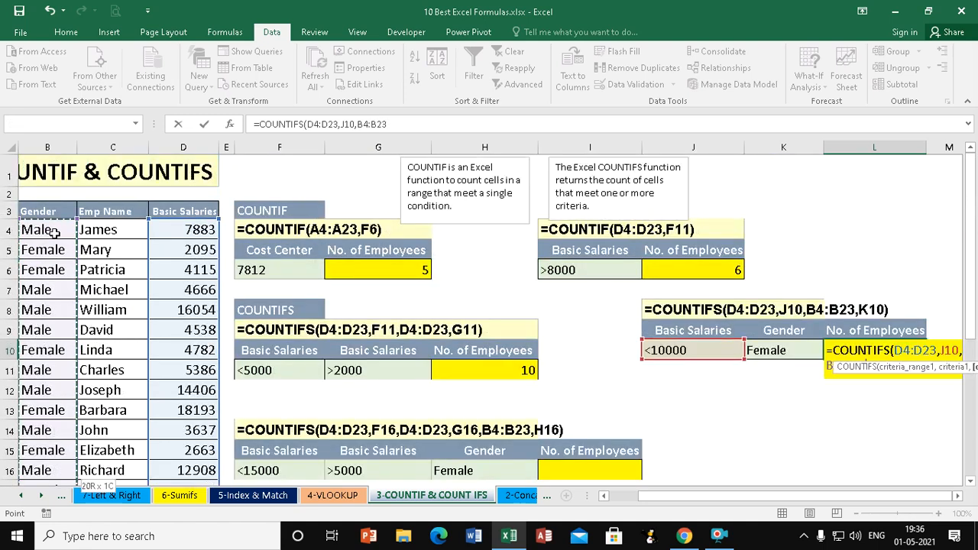
{"action": "type", "text": ","}
{"action": "left_click", "coordinate": [791, 350]}
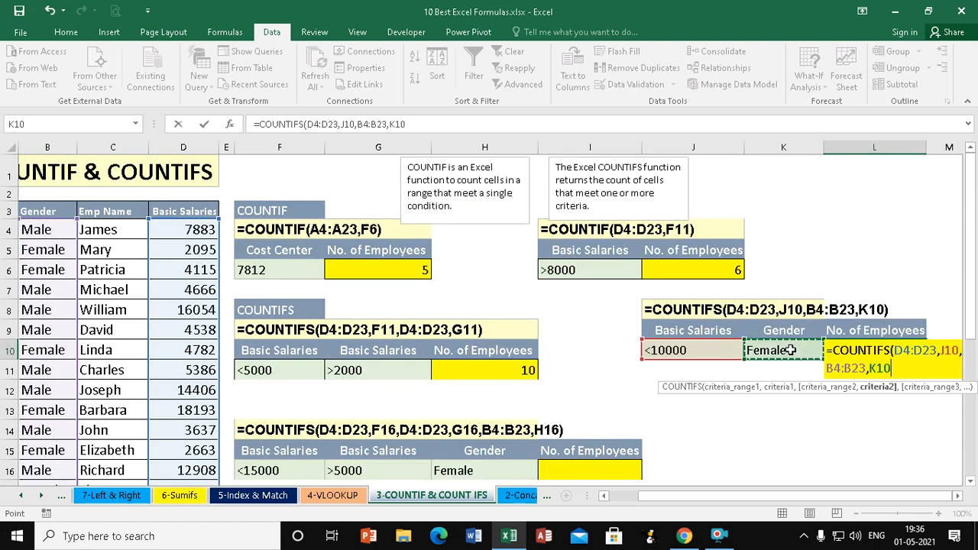
{"action": "type", "text": ")"}
{"action": "key", "text": "Return"}
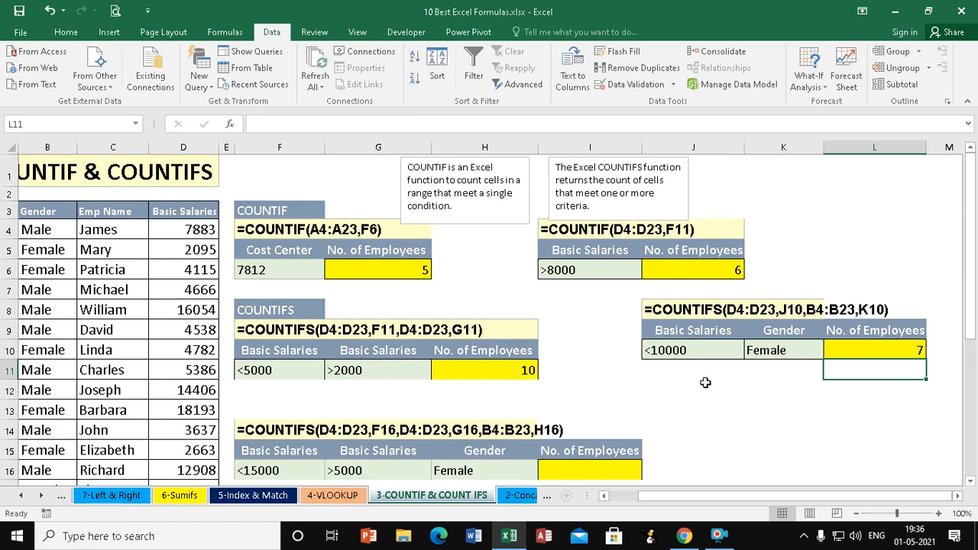
{"action": "left_click", "coordinate": [677, 355]}
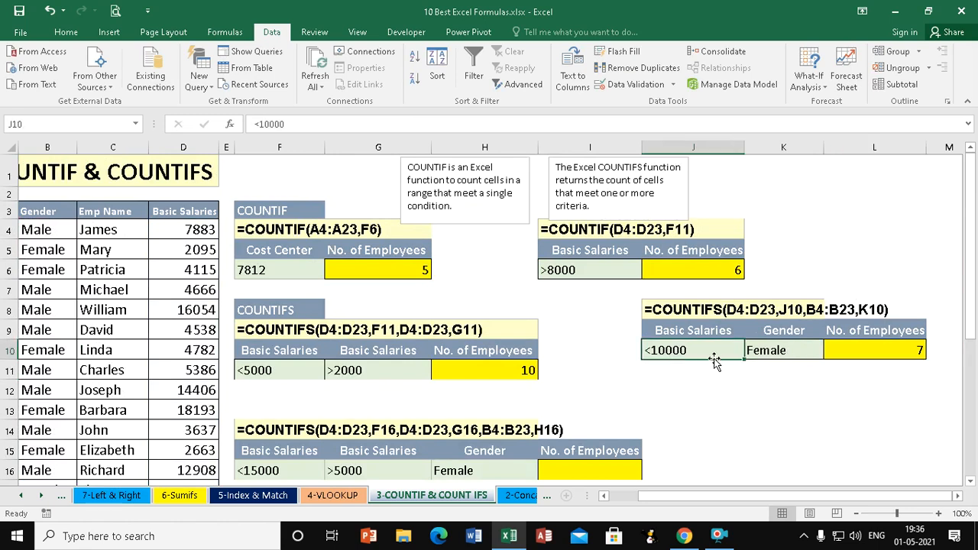
{"action": "left_click", "coordinate": [776, 349]}
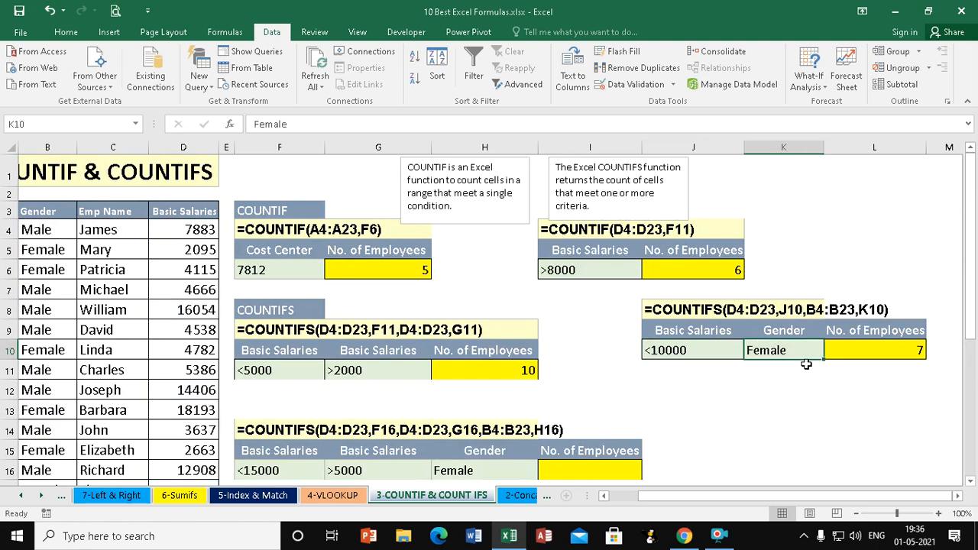
{"action": "left_click", "coordinate": [914, 348]}
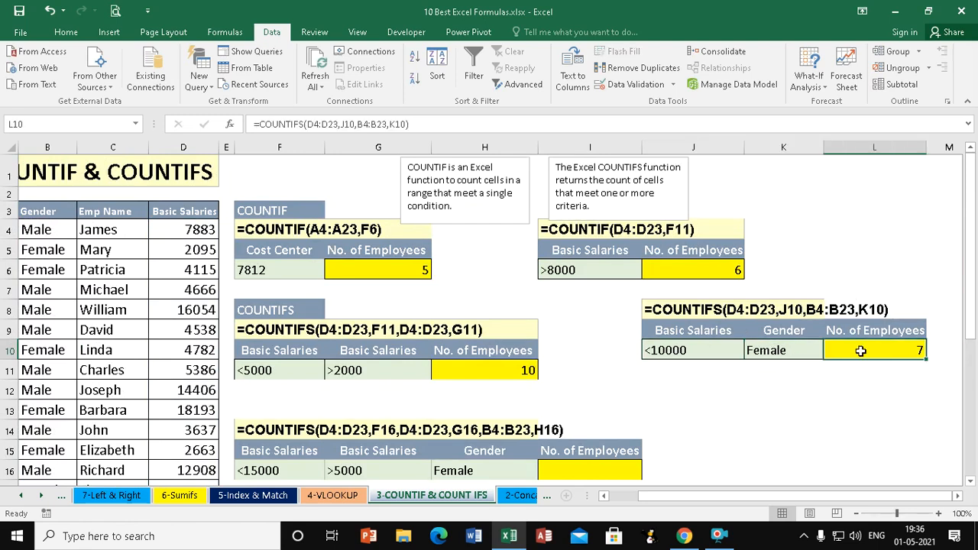
{"action": "scroll", "coordinate": [815, 393], "scroll_direction": "down", "scroll_amount": 1}
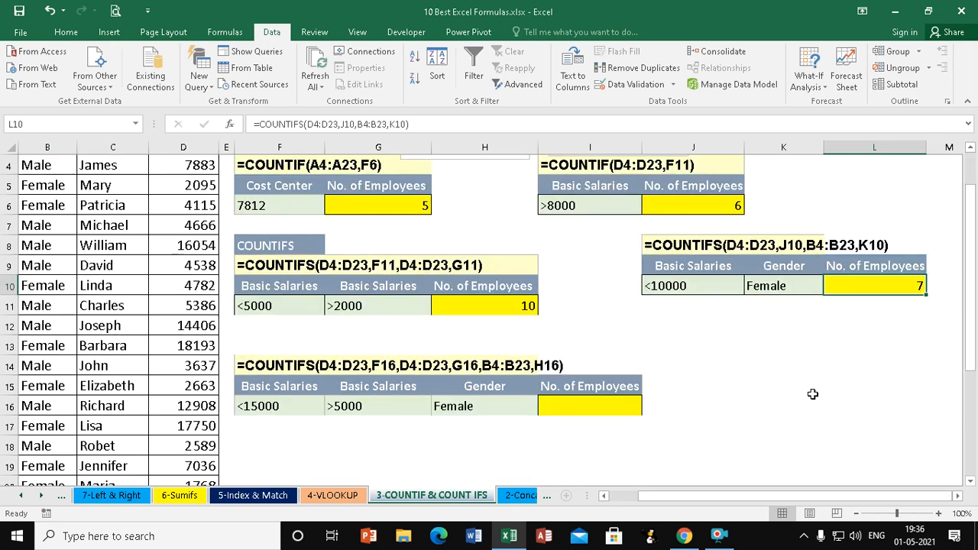
{"action": "scroll", "coordinate": [812, 394], "scroll_direction": "down", "scroll_amount": 1}
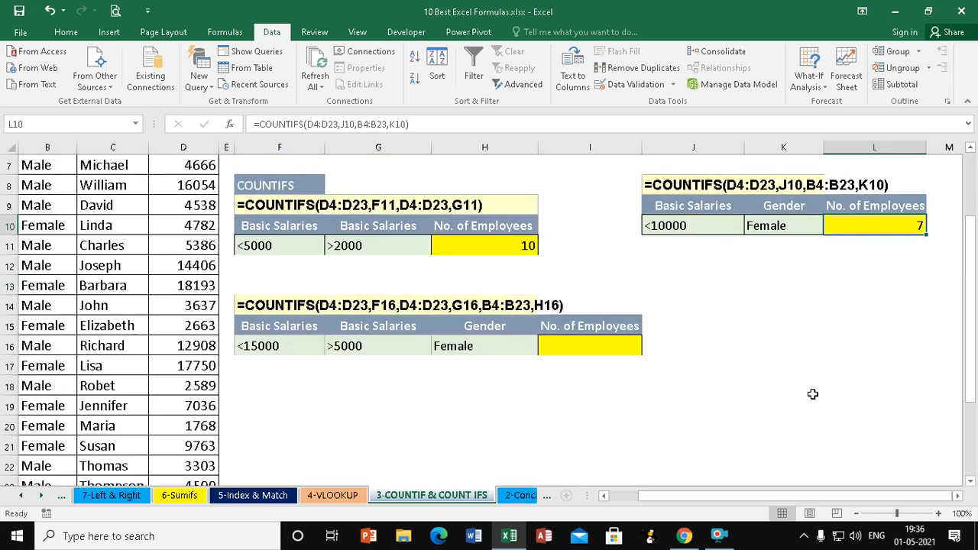
Begin a COUNTIFS formula in I16 with salary range D4:D23 and its first criterion in F16.
{"action": "left_click", "coordinate": [260, 347]}
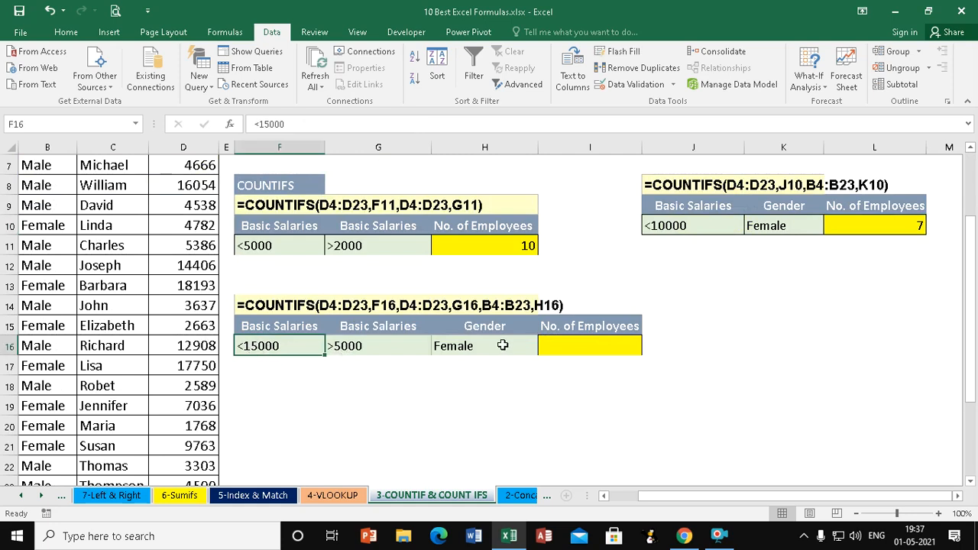
{"action": "left_click", "coordinate": [575, 349]}
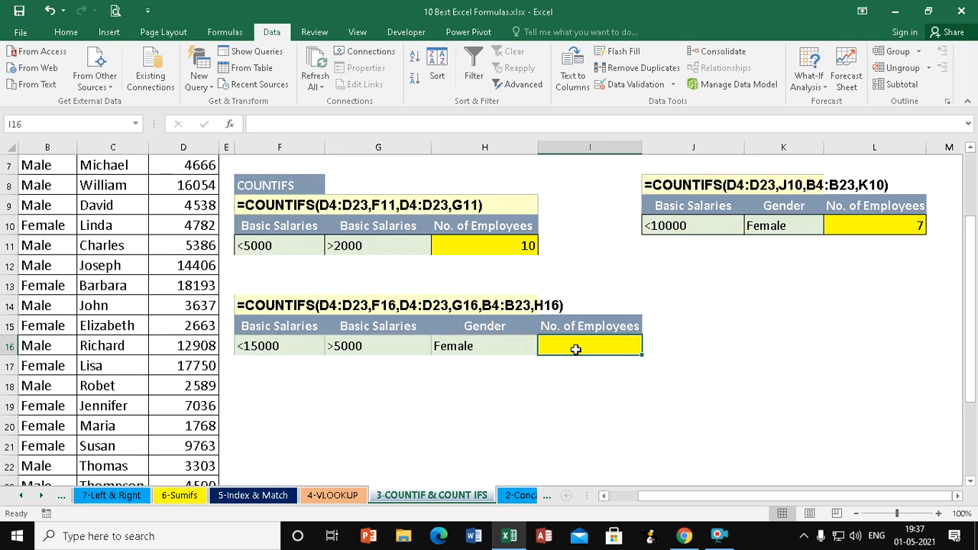
{"action": "type", "text": "=cou"}
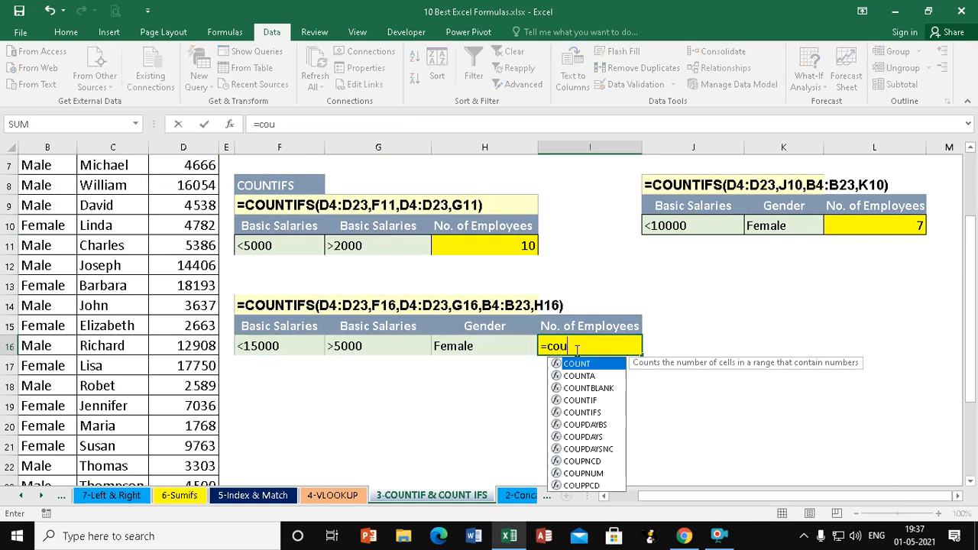
{"action": "type", "text": "ntifs"}
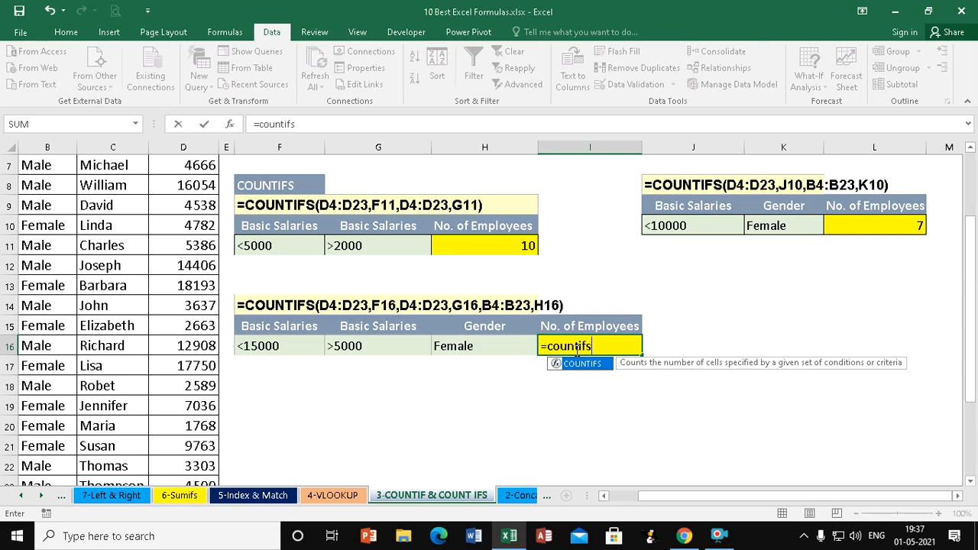
{"action": "key", "text": "Tab"}
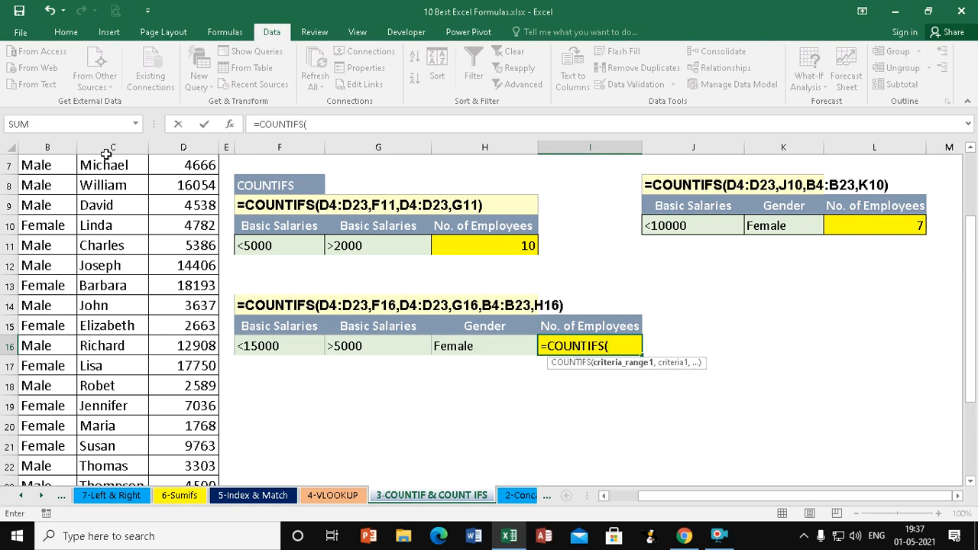
{"action": "scroll", "coordinate": [210, 181], "scroll_direction": "up", "scroll_amount": 2}
{"action": "left_click", "coordinate": [192, 231]}
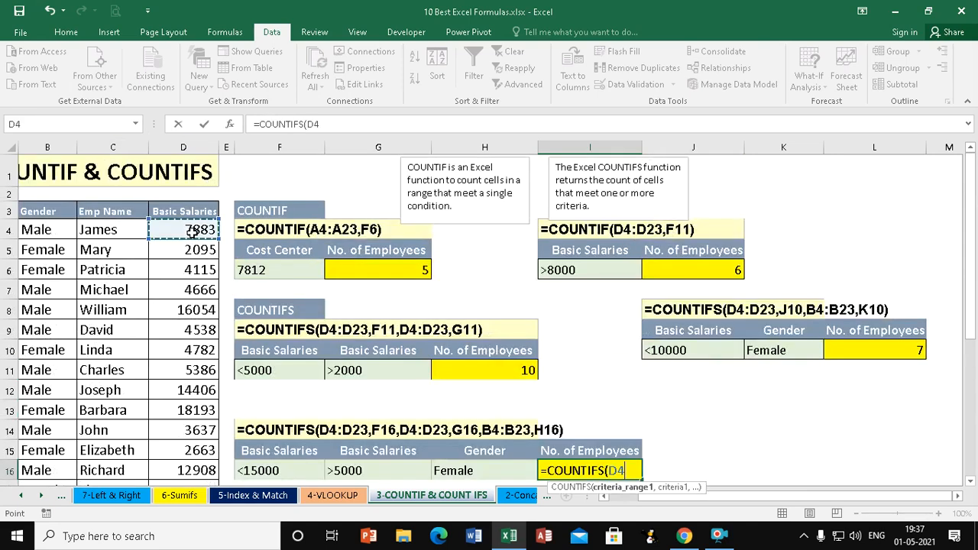
{"action": "key", "text": "ctrl+shift+Down"}
{"action": "scroll", "coordinate": [191, 230], "scroll_direction": "up", "scroll_amount": 2}
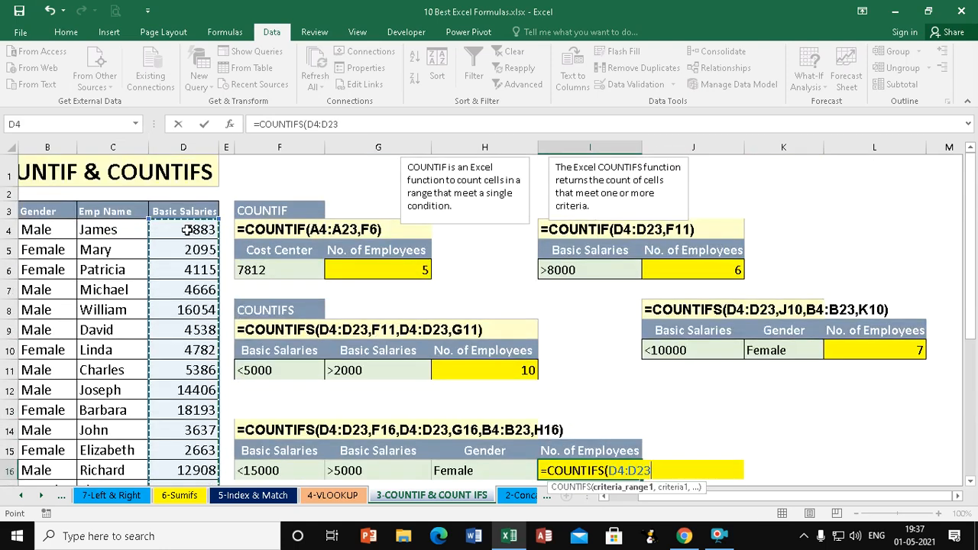
{"action": "type", "text": ","}
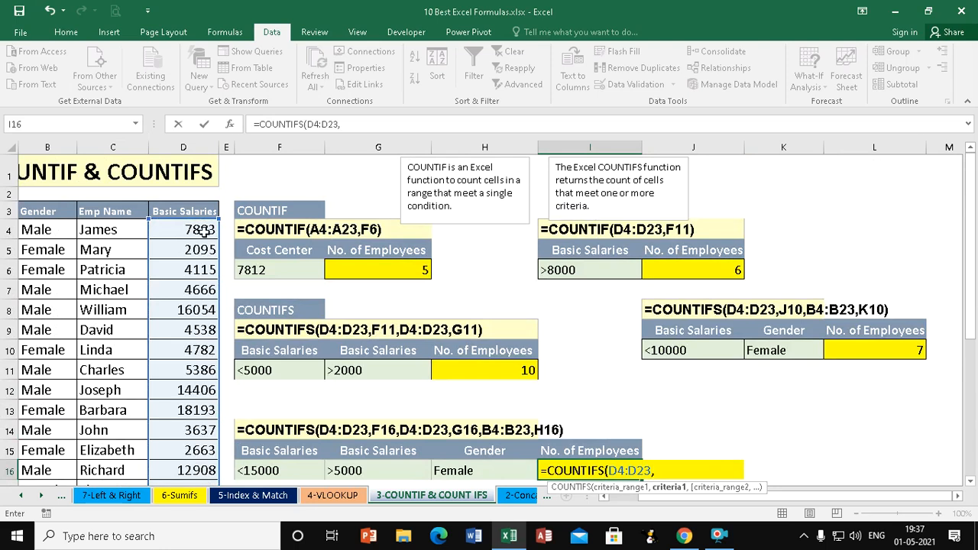
{"action": "left_click", "coordinate": [277, 470]}
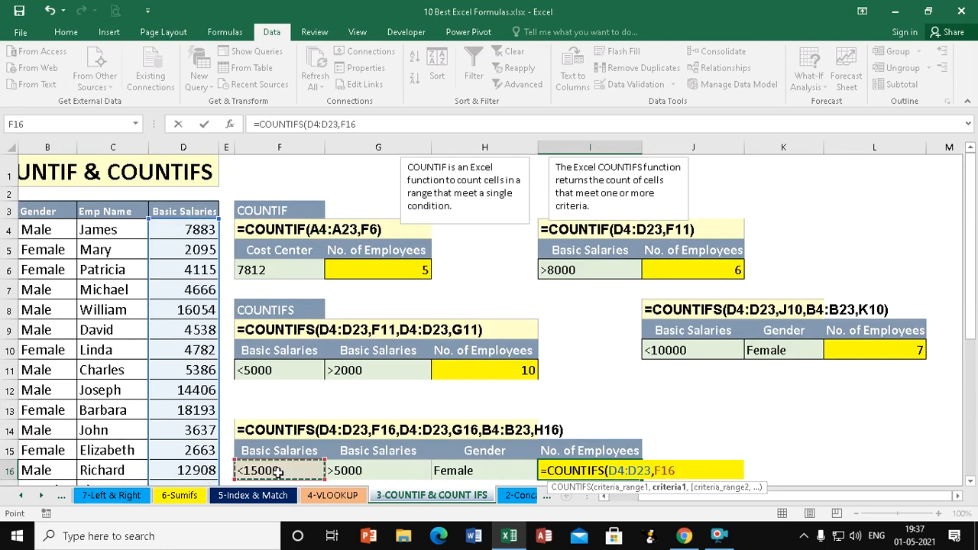
{"action": "type", "text": ","}
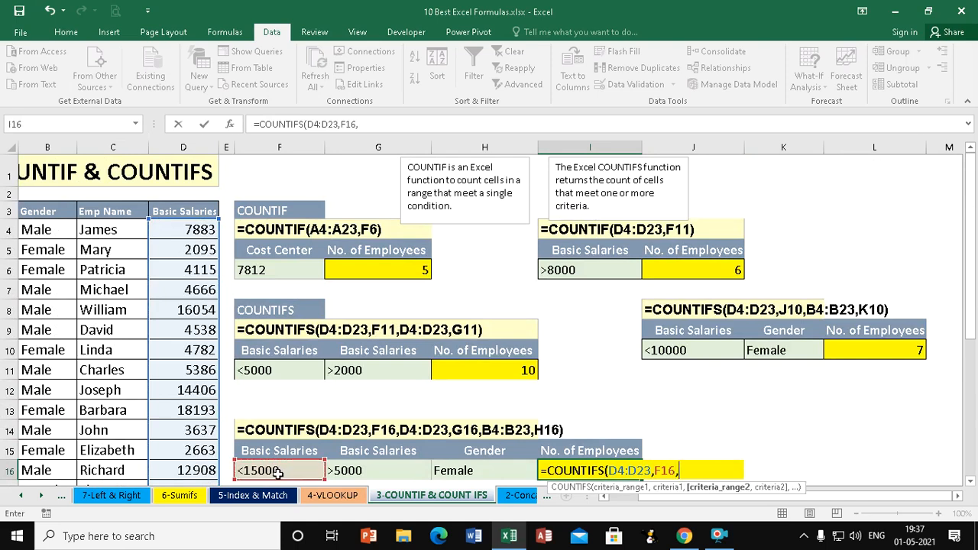
Add D4:D23 as the second range of the I16 formula with G16 as its criterion.
{"action": "left_click_drag", "start_coordinate": [195, 229], "coordinate": [199, 445]}
{"action": "type", "text": ","}
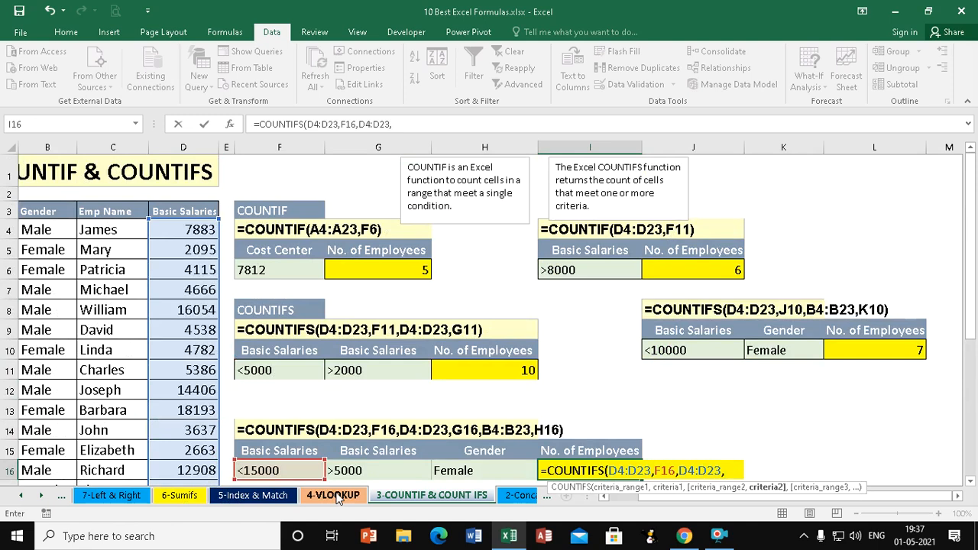
{"action": "left_click", "coordinate": [367, 470]}
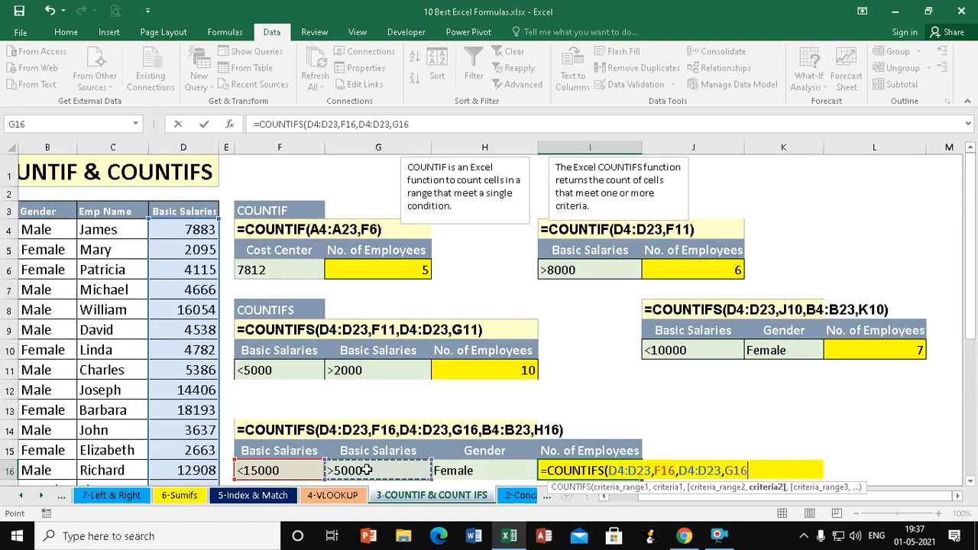
{"action": "type", "text": ","}
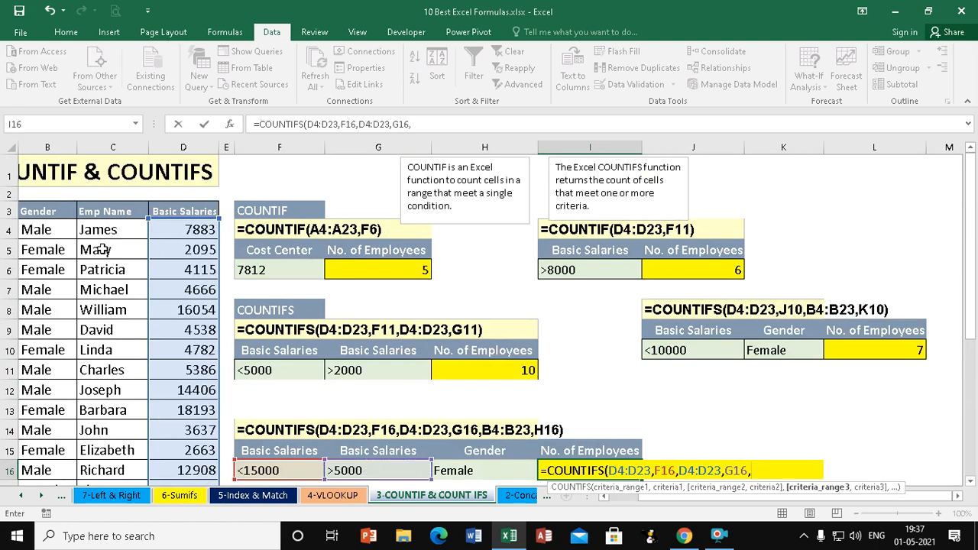
Complete the I16 formula with gender range B4:B23 and criterion H16: =COUNTIFS(D4:D23,F16,D4:D23,G16,B4:B23,H16).
{"action": "left_click", "coordinate": [50, 229]}
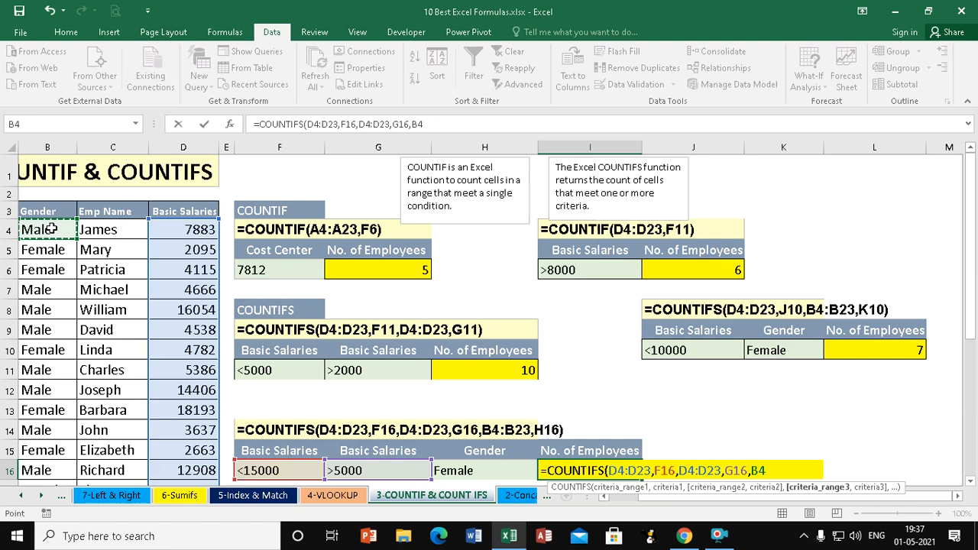
{"action": "key", "text": "ctrl+shift+Down"}
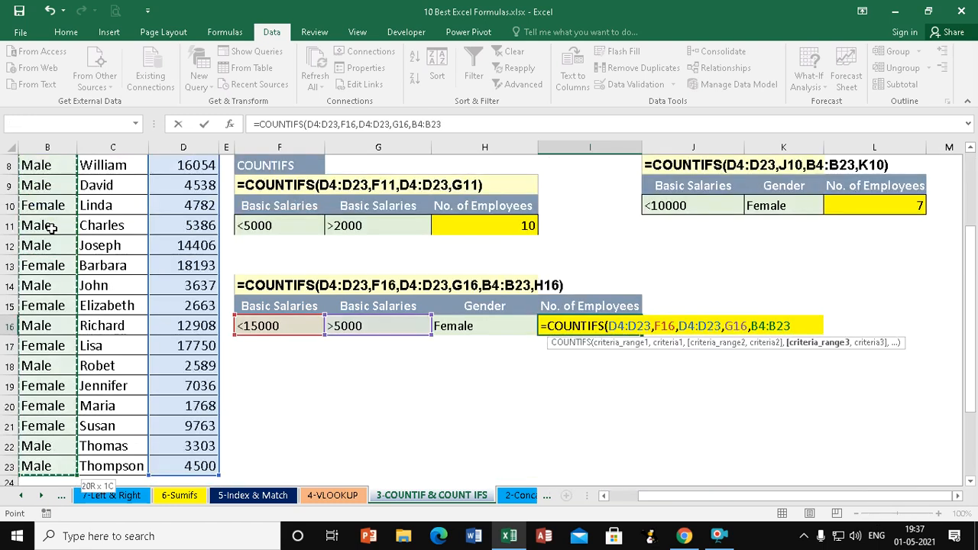
{"action": "scroll", "coordinate": [50, 228], "scroll_direction": "up", "scroll_amount": 3}
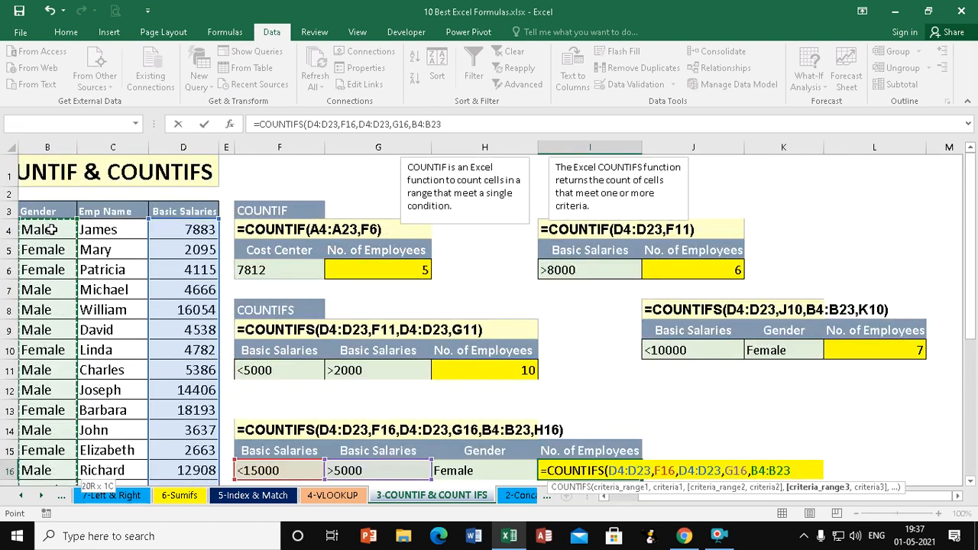
{"action": "type", "text": ","}
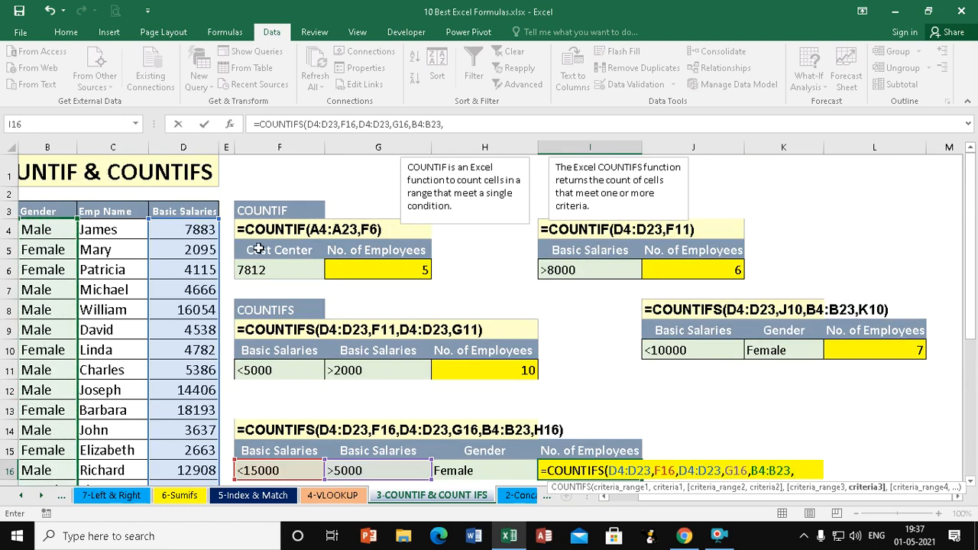
{"action": "left_click", "coordinate": [472, 470]}
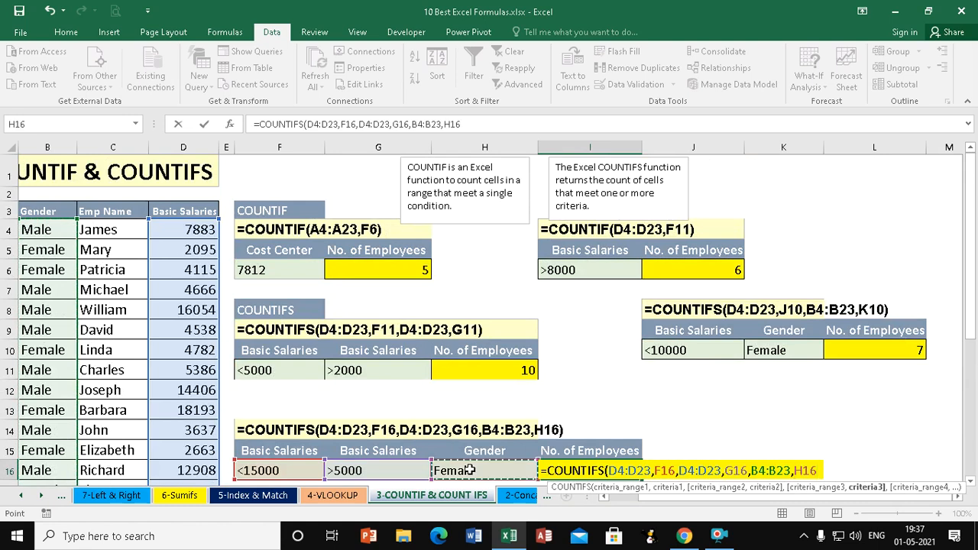
{"action": "type", "text": ")"}
{"action": "key", "text": "Return"}
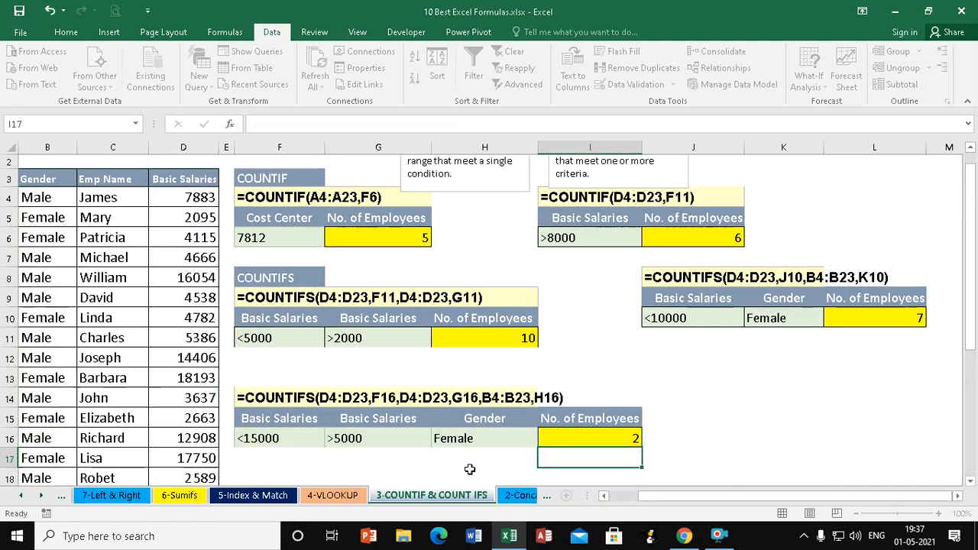
{"action": "left_click", "coordinate": [277, 438]}
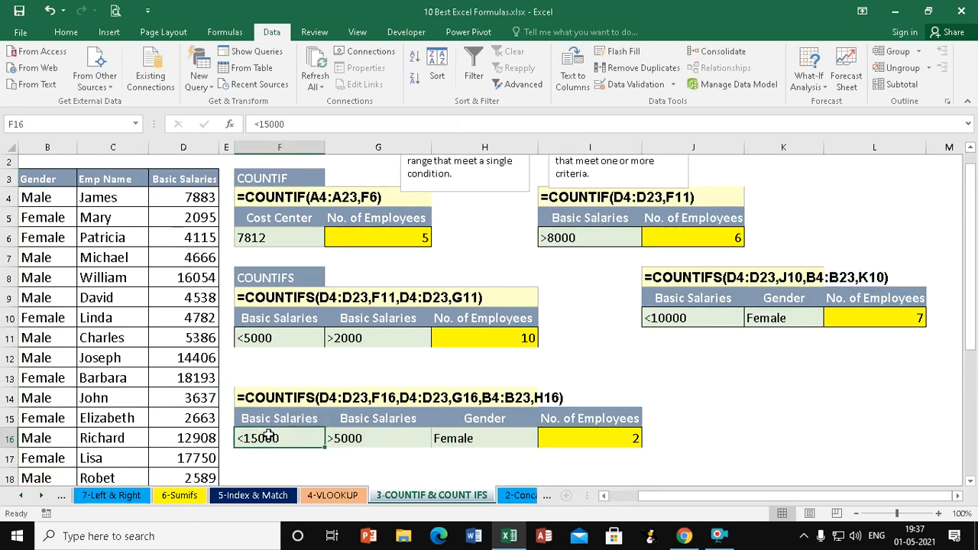
{"action": "left_click", "coordinate": [358, 437]}
{"action": "left_click", "coordinate": [476, 436]}
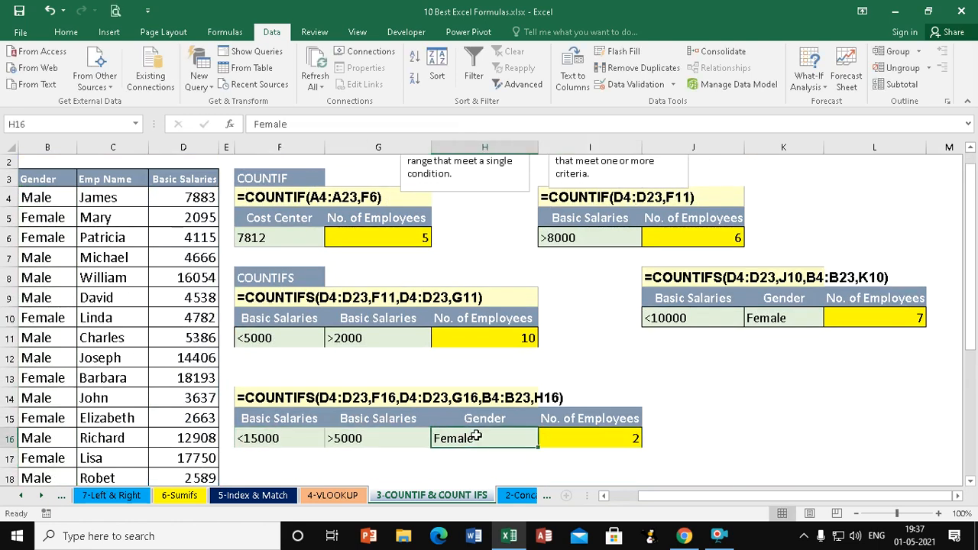
{"action": "left_click", "coordinate": [611, 441]}
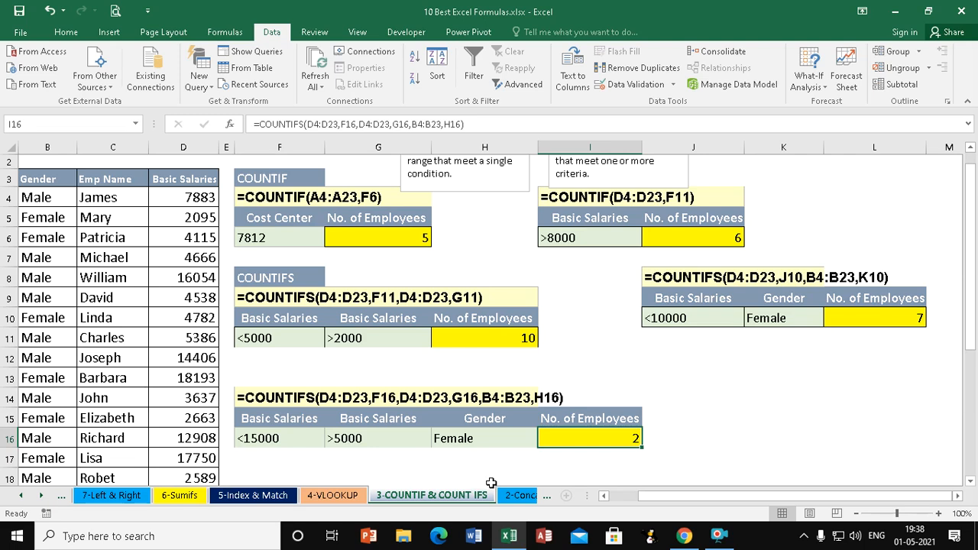
On the 2-Concatenate sheet, begin a CONCATENATE formula in C5 with the first name in A5.
{"action": "left_click", "coordinate": [523, 496]}
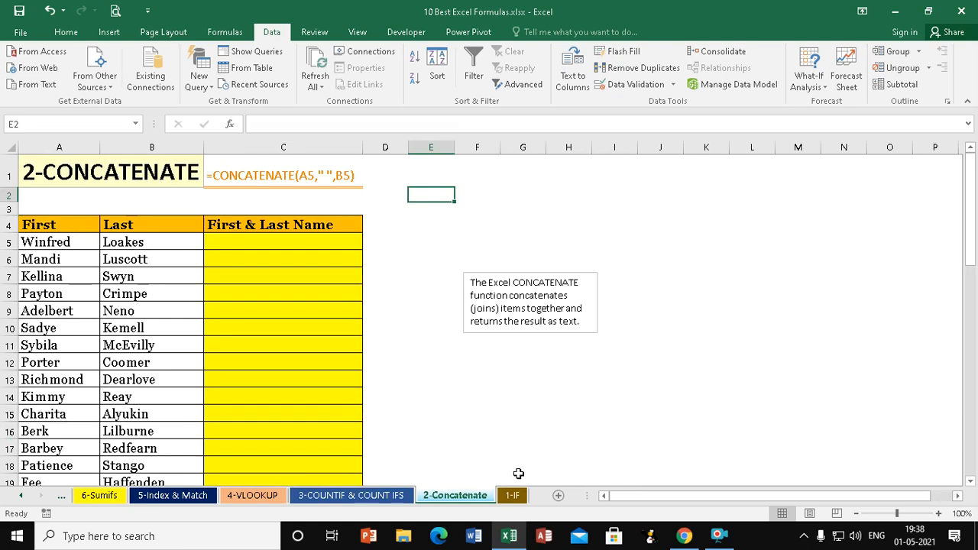
{"action": "left_click", "coordinate": [45, 242]}
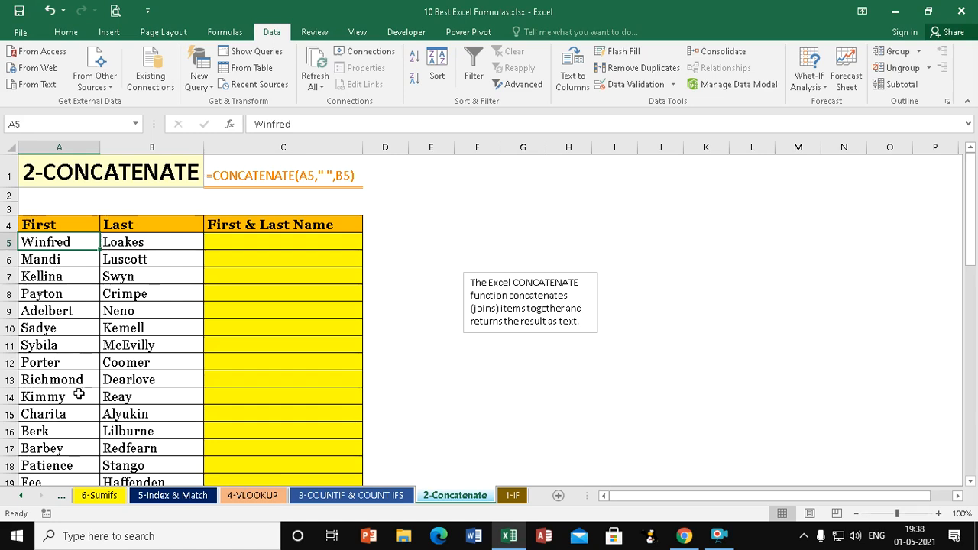
{"action": "left_click", "coordinate": [139, 244]}
{"action": "left_click", "coordinate": [246, 244]}
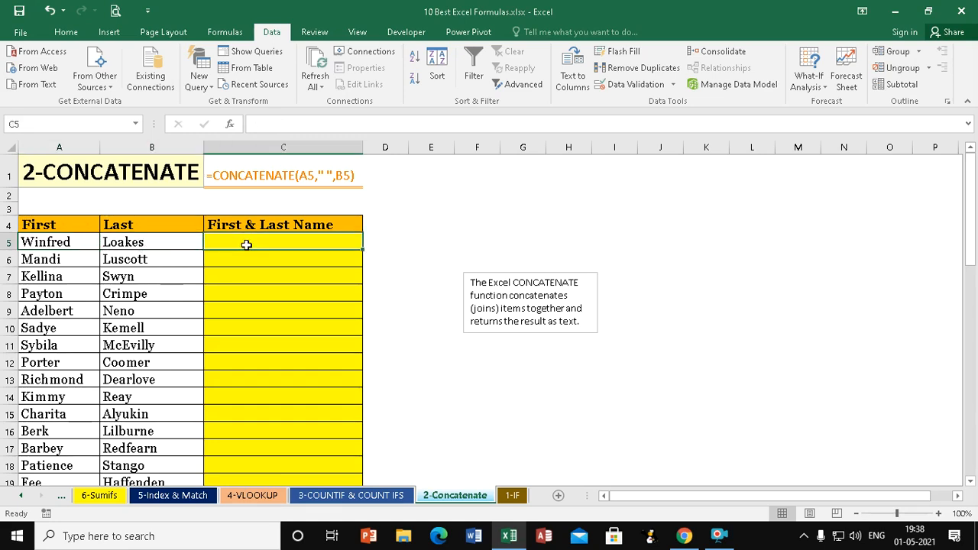
{"action": "type", "text": "=con"}
{"action": "key", "text": "Tab"}
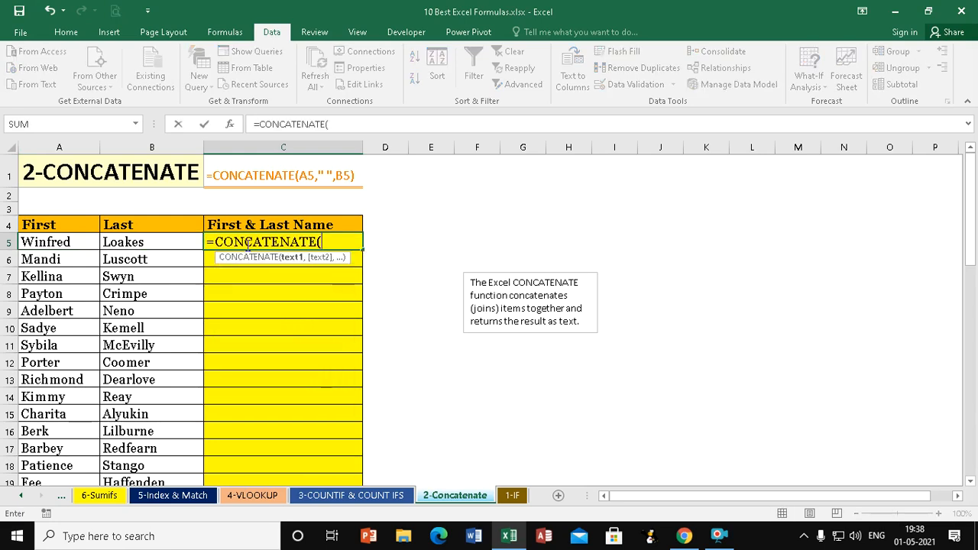
{"action": "left_click", "coordinate": [43, 243]}
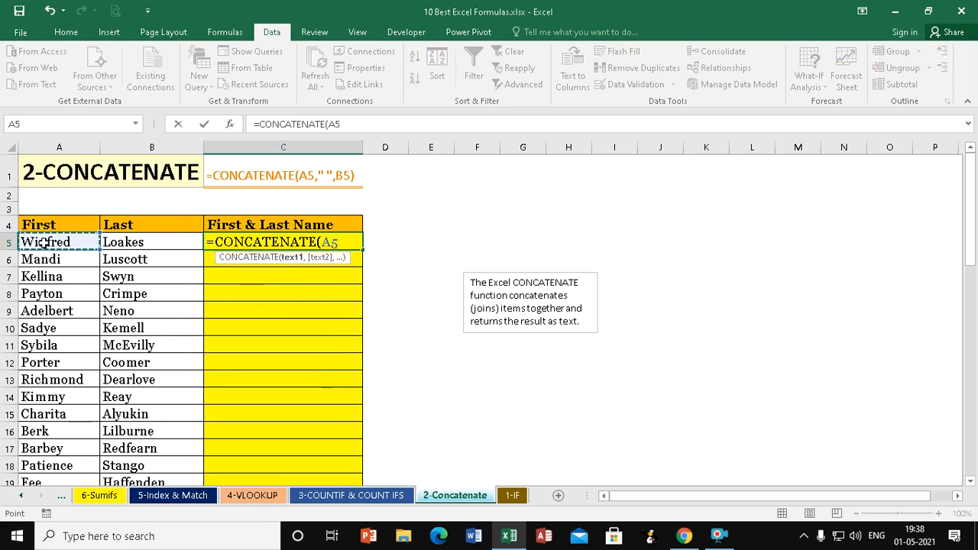
Complete the C5 formula with a space and the last name in B5: =CONCATENATE(A5," ",B5).
{"action": "type", "text": ",\" \""}
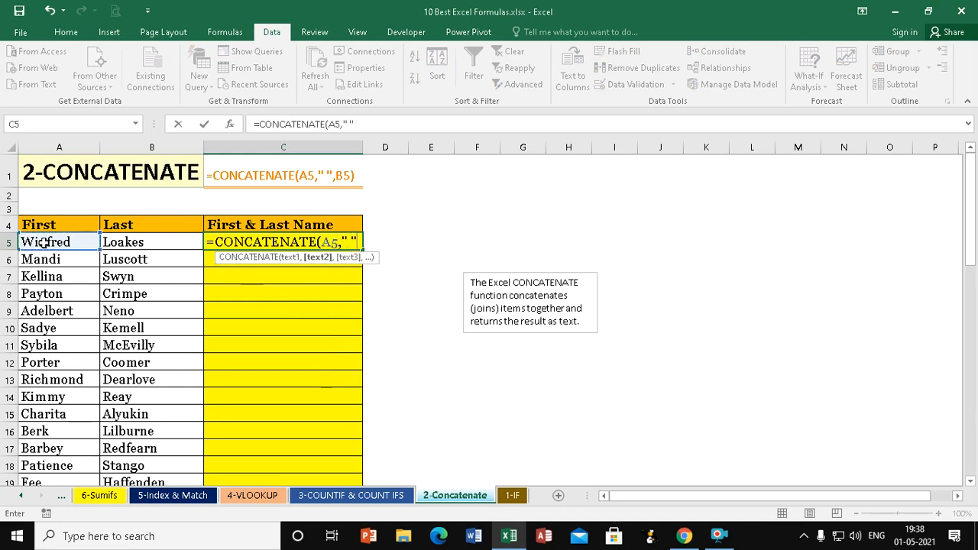
{"action": "type", "text": ","}
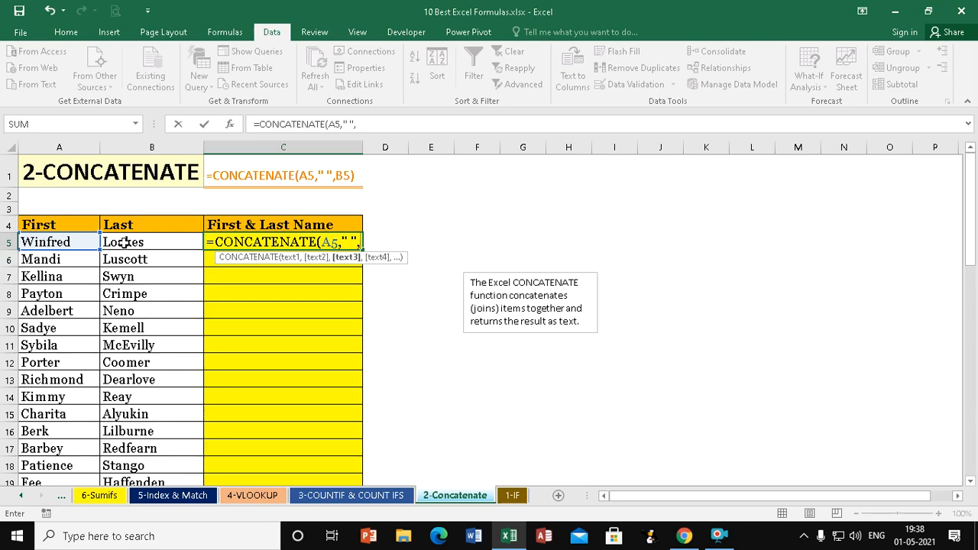
{"action": "left_click", "coordinate": [123, 242]}
{"action": "type", "text": ")"}
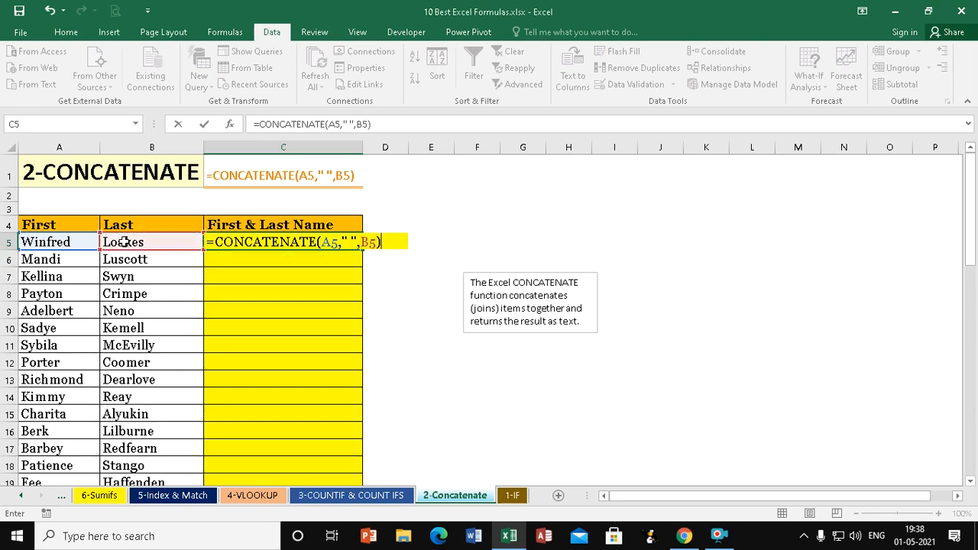
{"action": "key", "text": "Return"}
Fill the CONCATENATE formula from C5 down the First & Last Name column.
{"action": "left_click", "coordinate": [304, 240]}
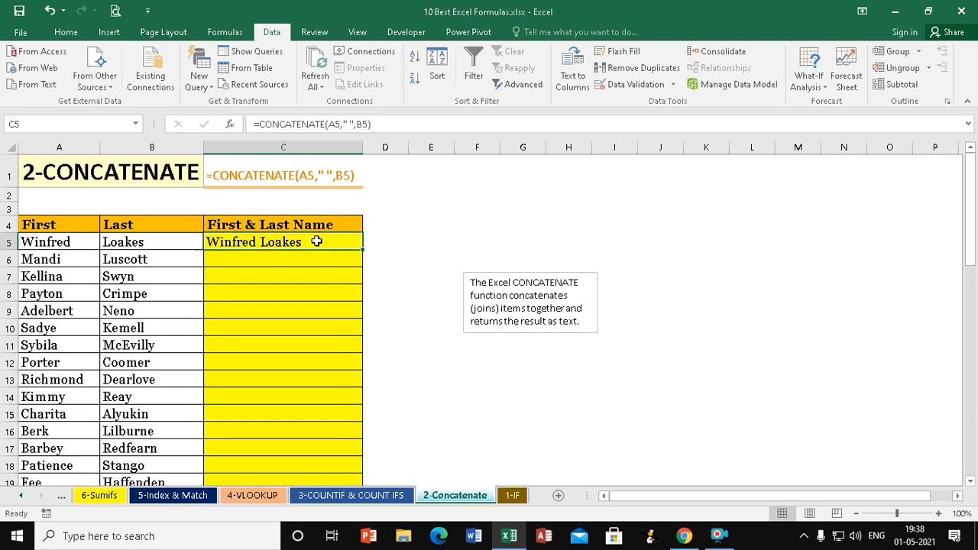
{"action": "left_click_drag", "start_coordinate": [362, 250], "coordinate": [352, 463]}
{"action": "left_click", "coordinate": [466, 355]}
{"action": "scroll", "coordinate": [467, 355], "scroll_direction": "up", "scroll_amount": 12}
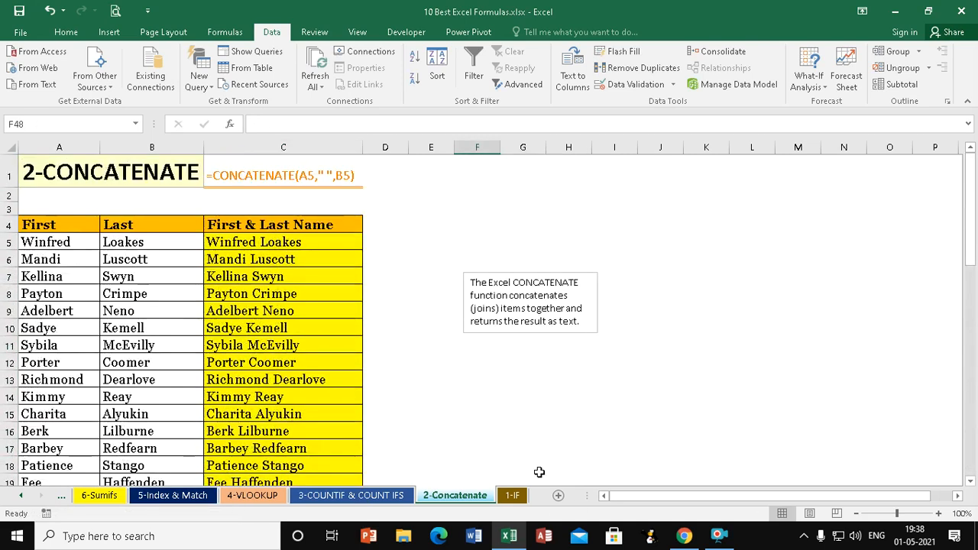
On the 1-IF sheet, enter =SUM(D5:G5) in H5 and fill it down the Total Sales column.
{"action": "left_click", "coordinate": [514, 497]}
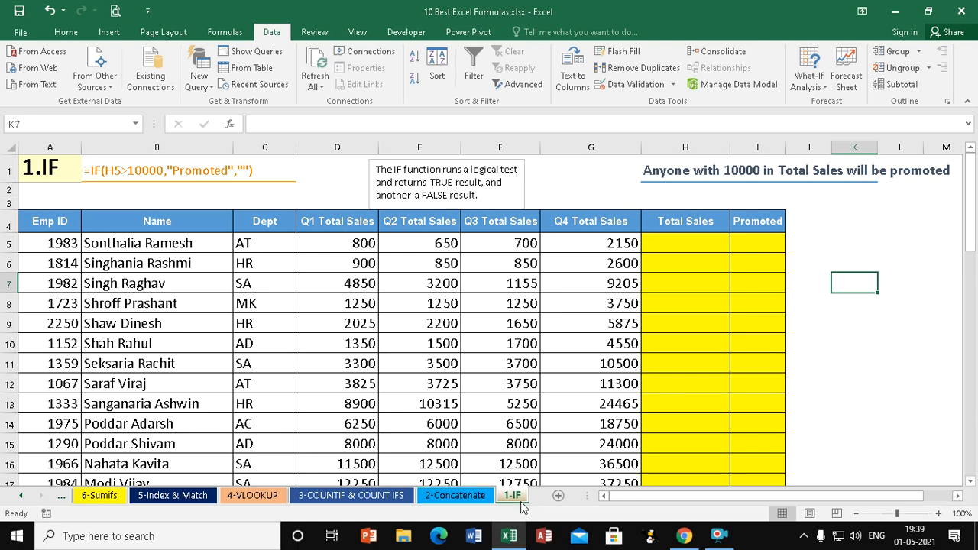
{"action": "left_click", "coordinate": [675, 242]}
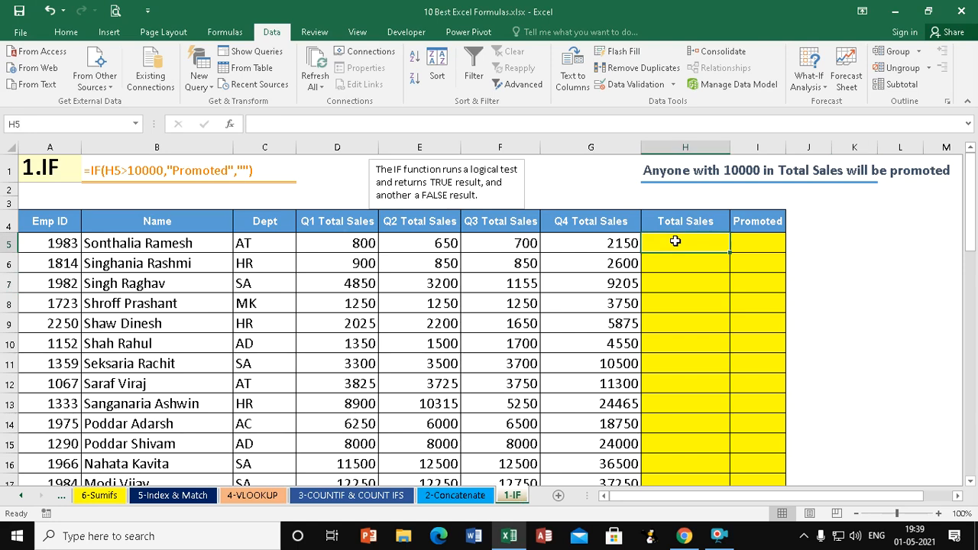
{"action": "type", "text": "=SUM("}
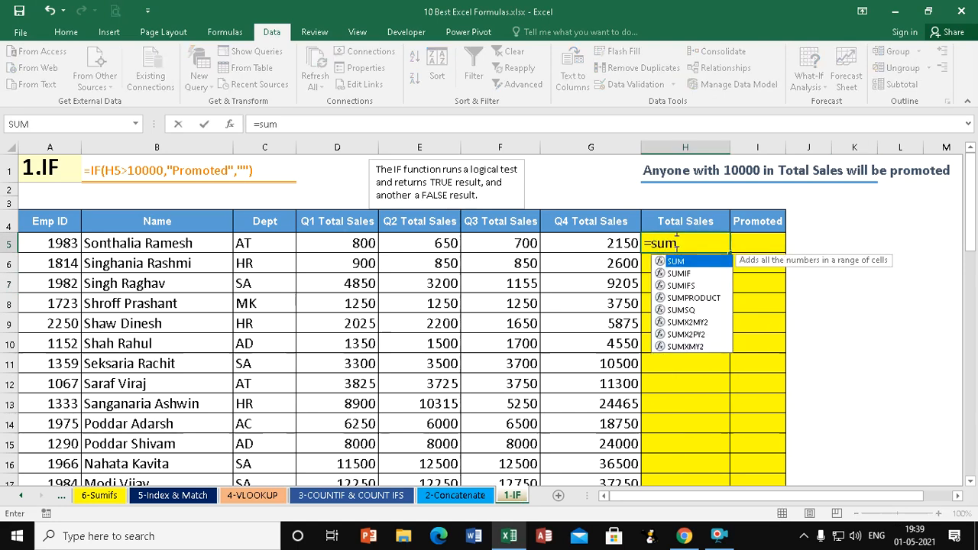
{"action": "left_click", "coordinate": [342, 245]}
{"action": "left_click_drag", "start_coordinate": [342, 245], "coordinate": [597, 242]}
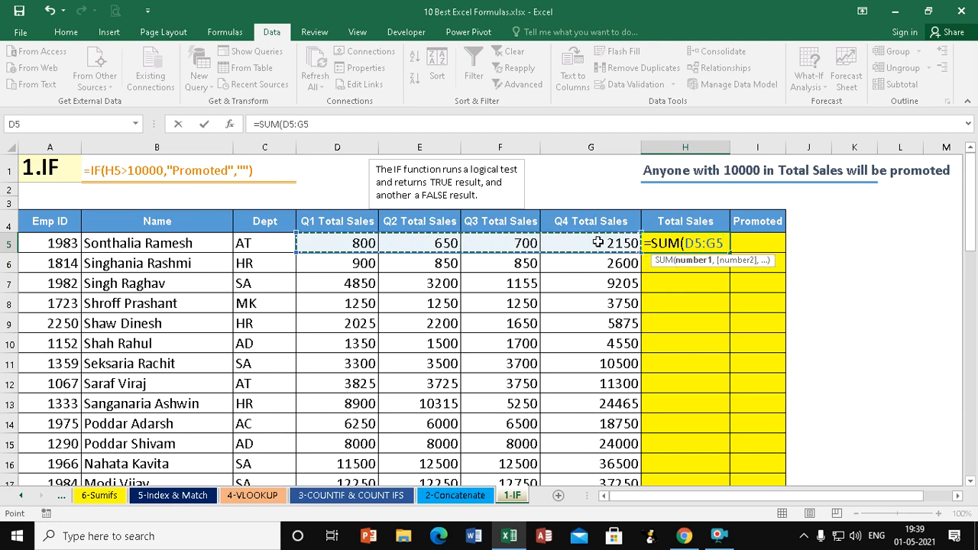
{"action": "type", "text": ")"}
{"action": "key", "text": "Return"}
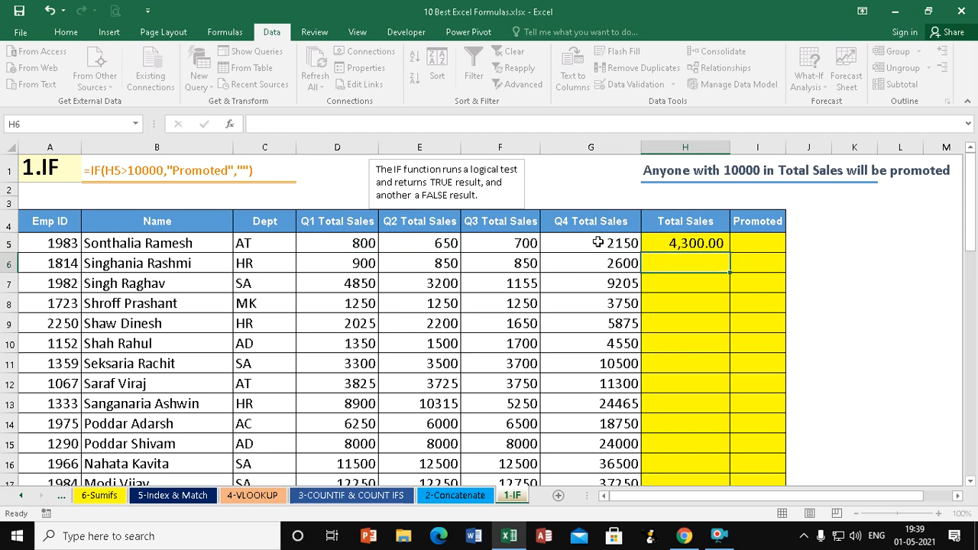
{"action": "left_click", "coordinate": [716, 246]}
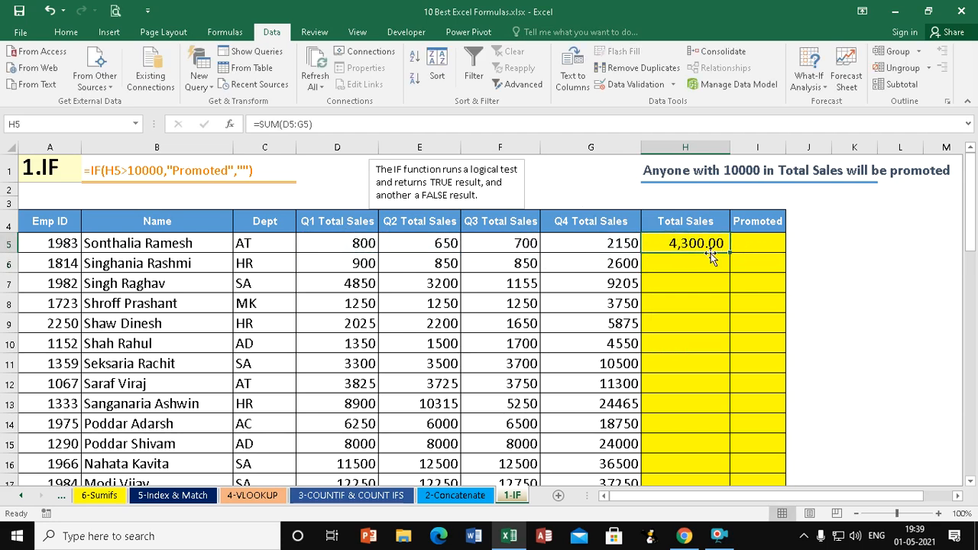
{"action": "double_click", "coordinate": [730, 253]}
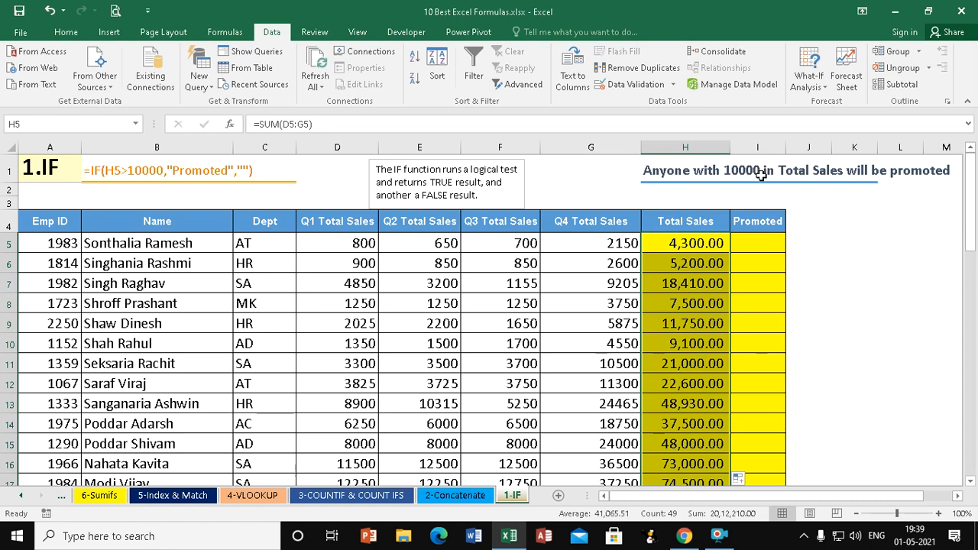
Enter the promotion formula =IF(H5>10000,"Promoted","") in I5 of the Promoted column.
{"action": "left_click", "coordinate": [765, 241]}
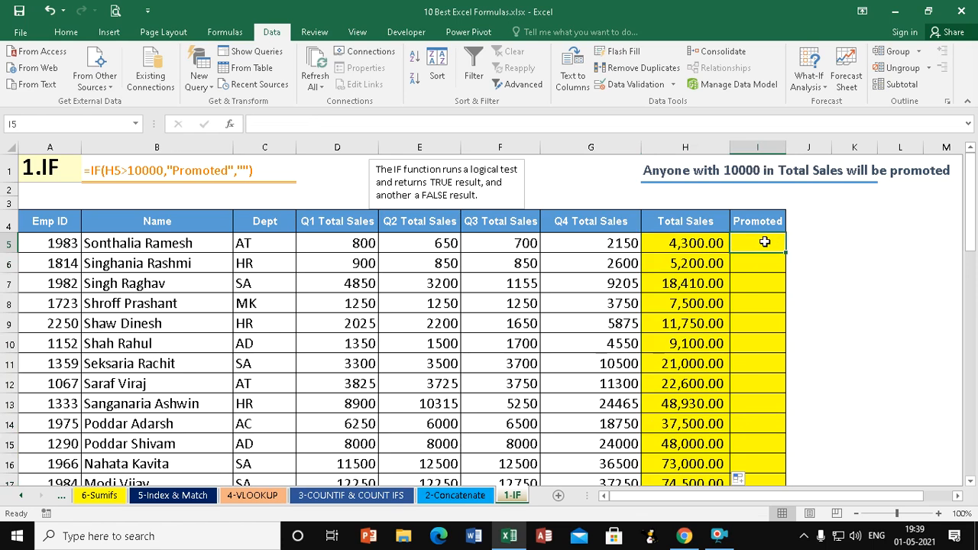
{"action": "type", "text": "=if"}
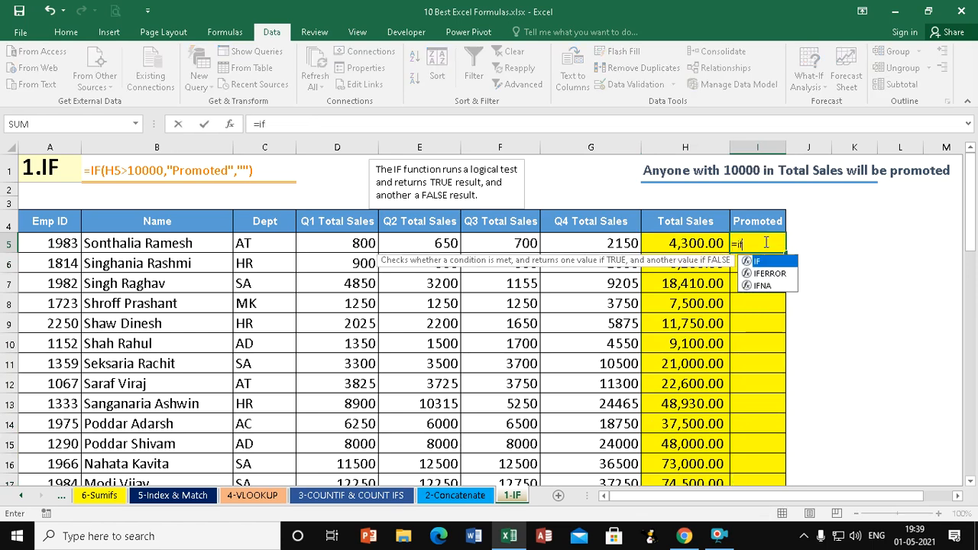
{"action": "key", "text": "Tab"}
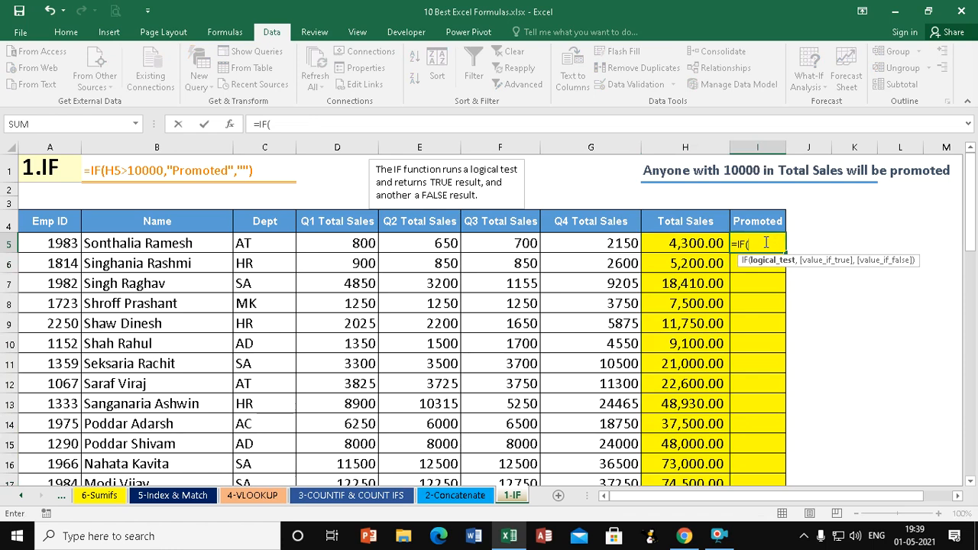
{"action": "left_click", "coordinate": [690, 241]}
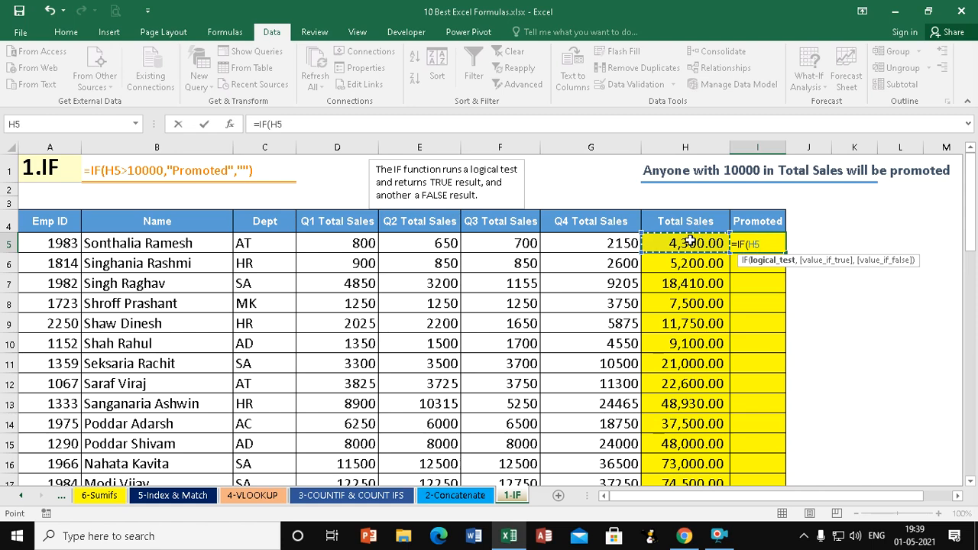
{"action": "type", "text": ">10000,\"Pro"}
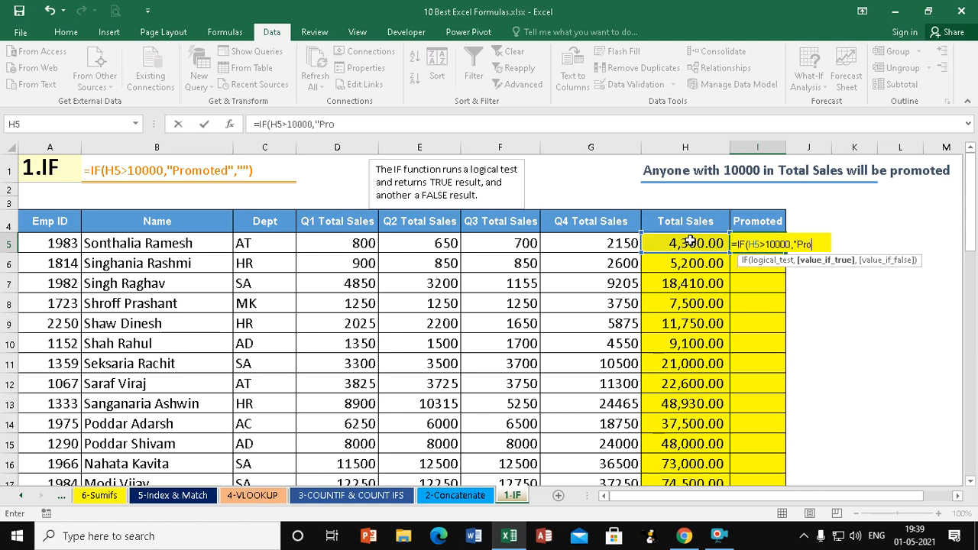
{"action": "type", "text": "moted\""}
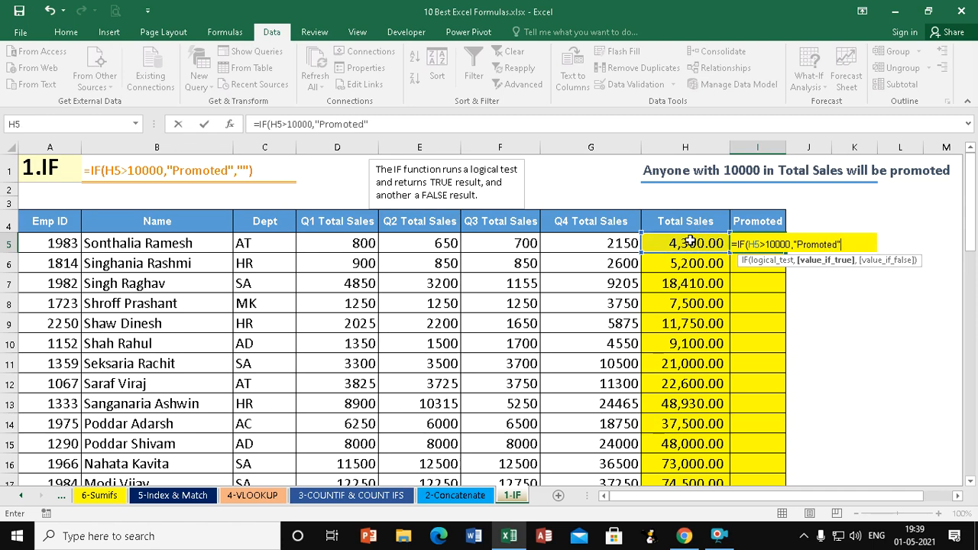
{"action": "type", "text": ",\"\""}
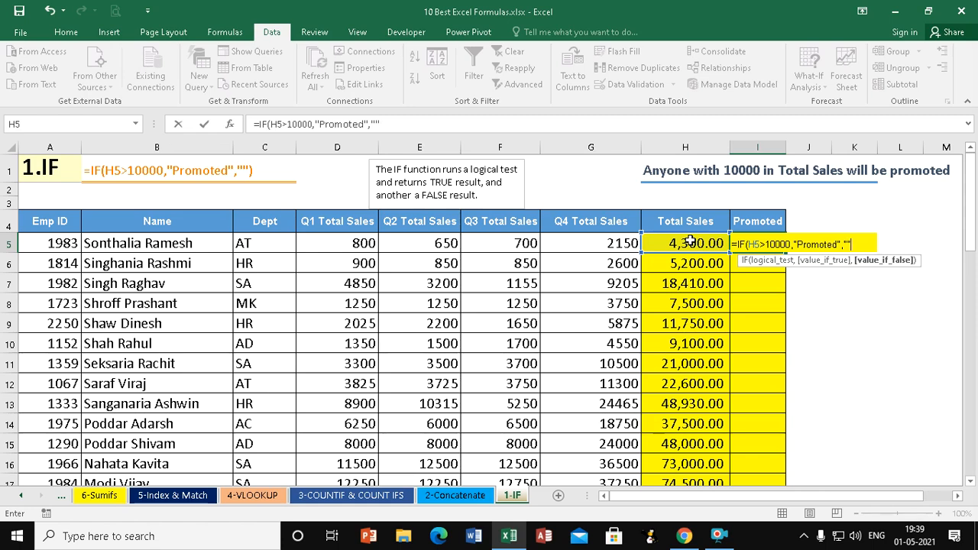
{"action": "type", "text": ")"}
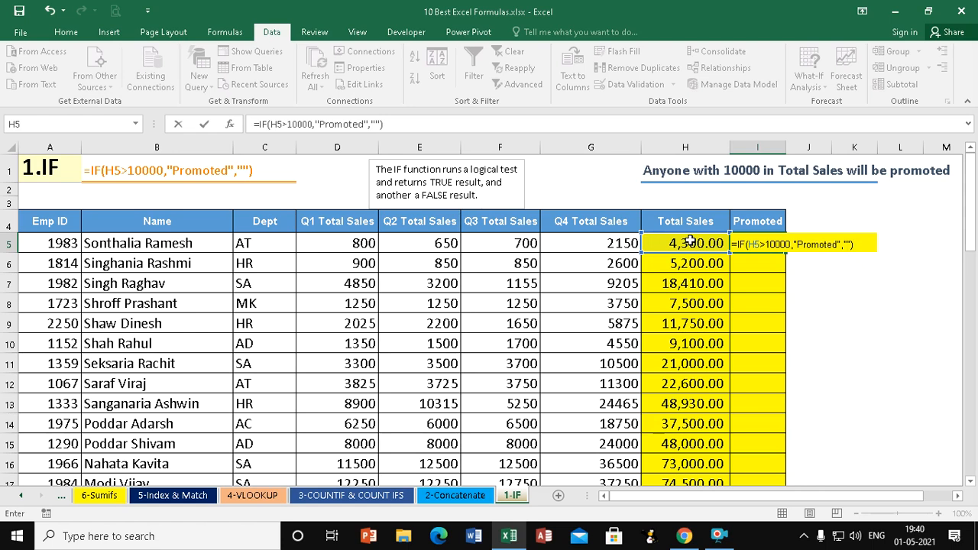
{"action": "key", "text": "Return"}
Fill the IF formula from I5 down the Promoted column and review the filled rows.
{"action": "left_click", "coordinate": [762, 242]}
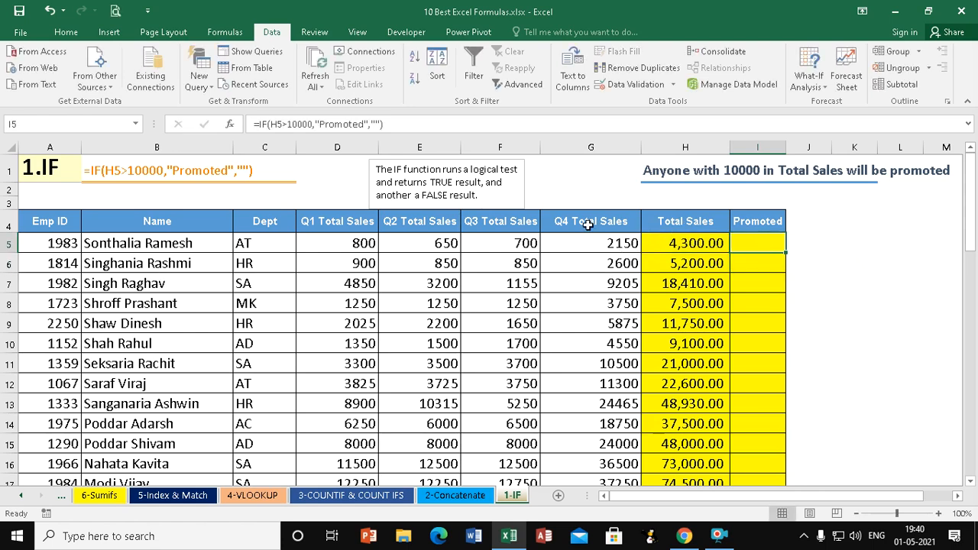
{"action": "left_click", "coordinate": [700, 243]}
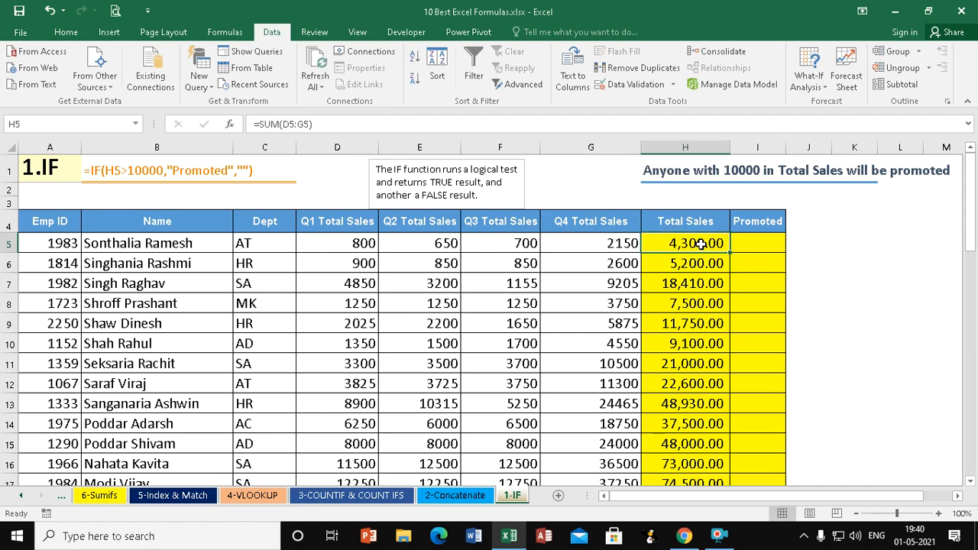
{"action": "left_click", "coordinate": [755, 246]}
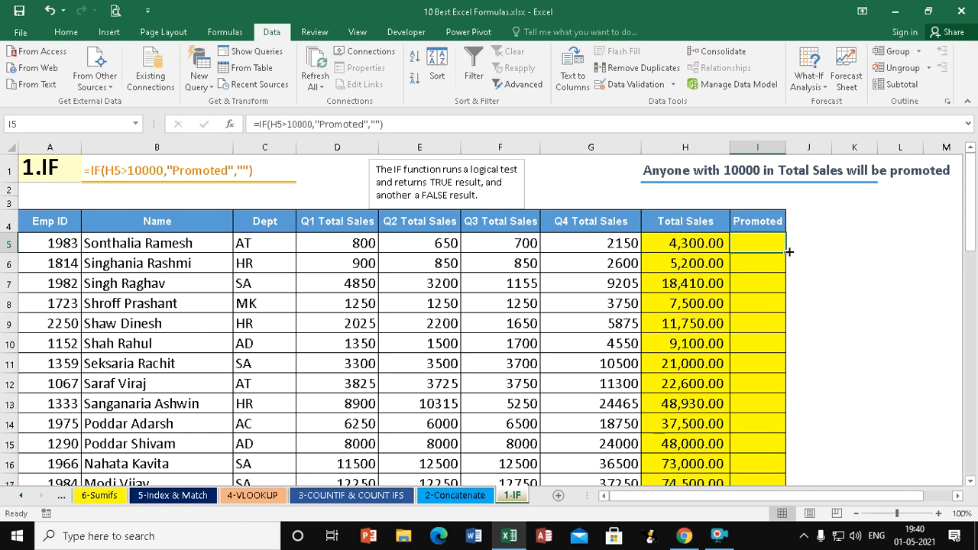
{"action": "double_click", "coordinate": [786, 251]}
{"action": "left_click", "coordinate": [816, 262]}
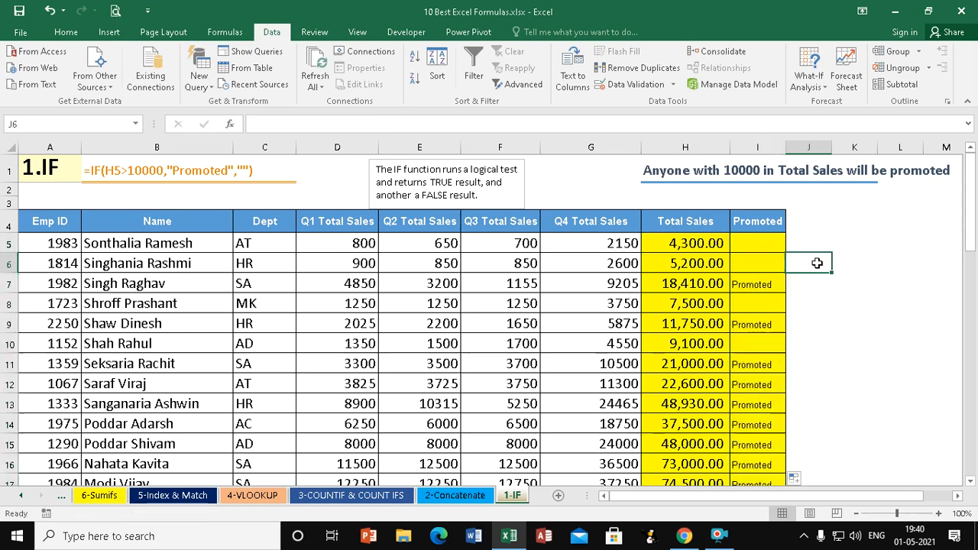
{"action": "scroll", "coordinate": [813, 257], "scroll_direction": "down", "scroll_amount": 2}
{"action": "scroll", "coordinate": [813, 258], "scroll_direction": "down", "scroll_amount": 7}
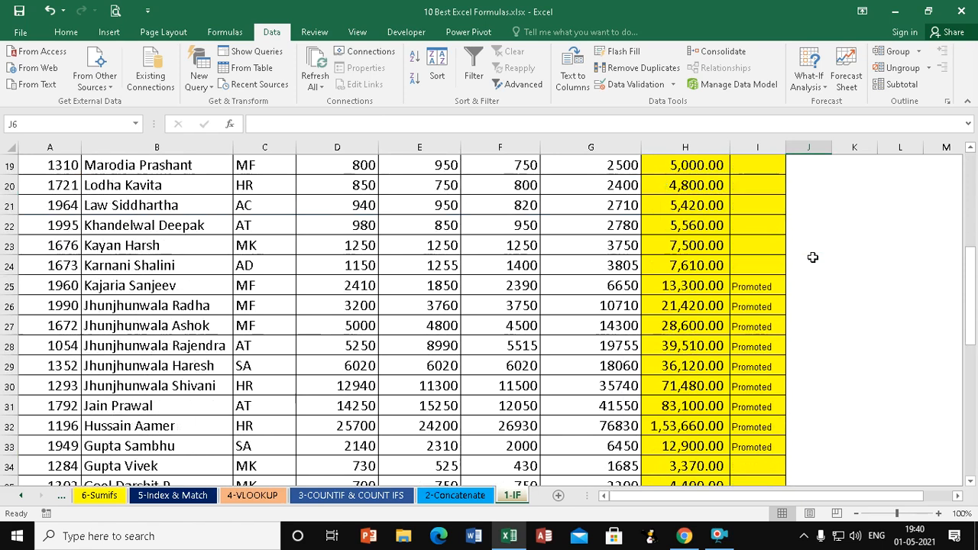
{"action": "scroll", "coordinate": [811, 259], "scroll_direction": "down", "scroll_amount": 1}
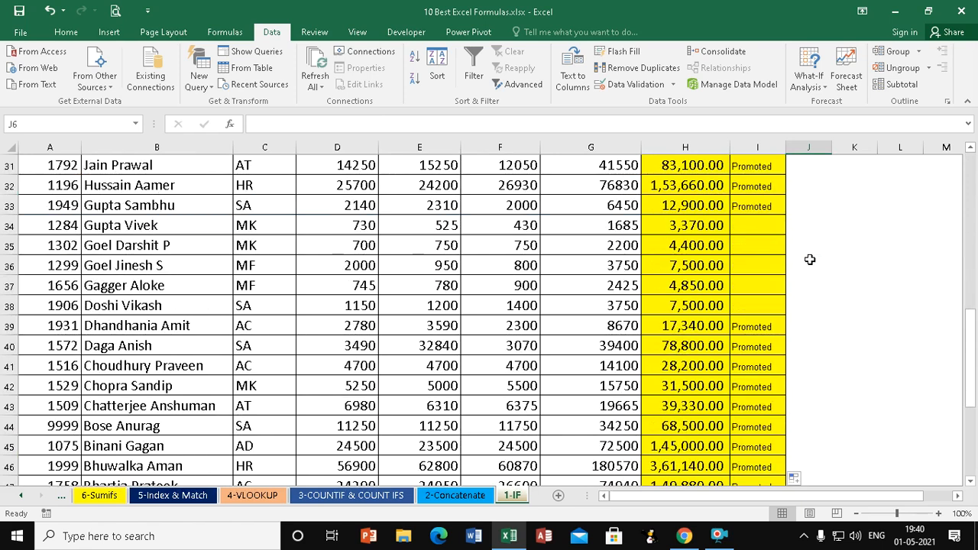
{"action": "scroll", "coordinate": [810, 260], "scroll_direction": "up", "scroll_amount": 10}
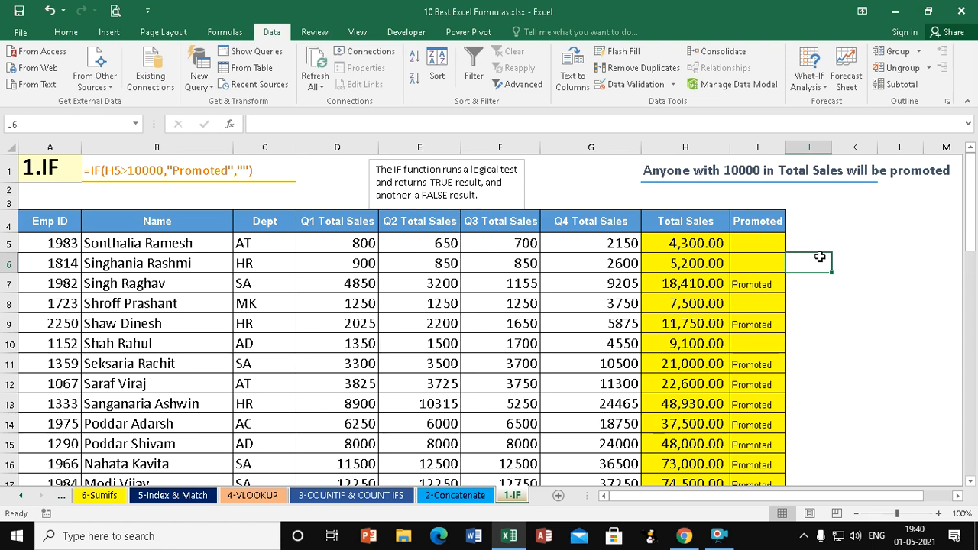
{"action": "left_click", "coordinate": [718, 535]}
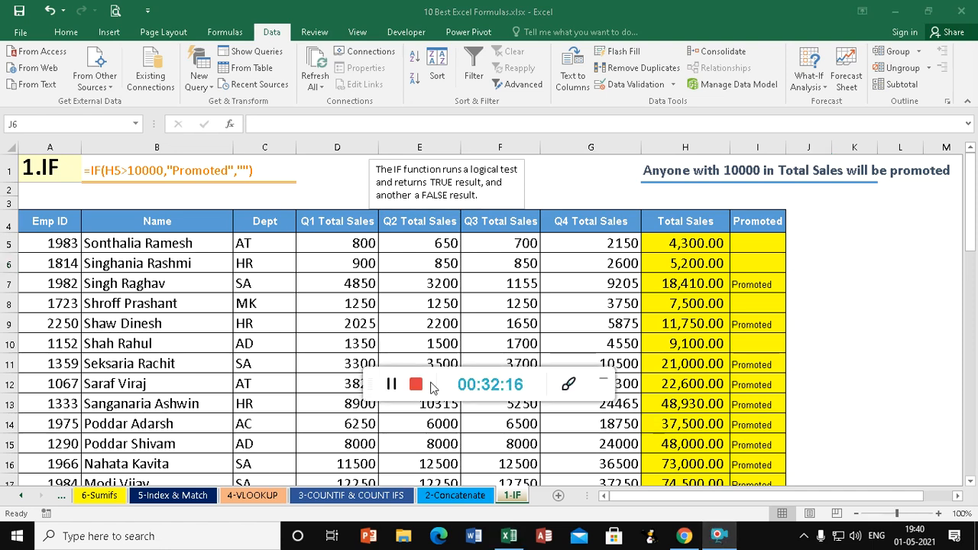